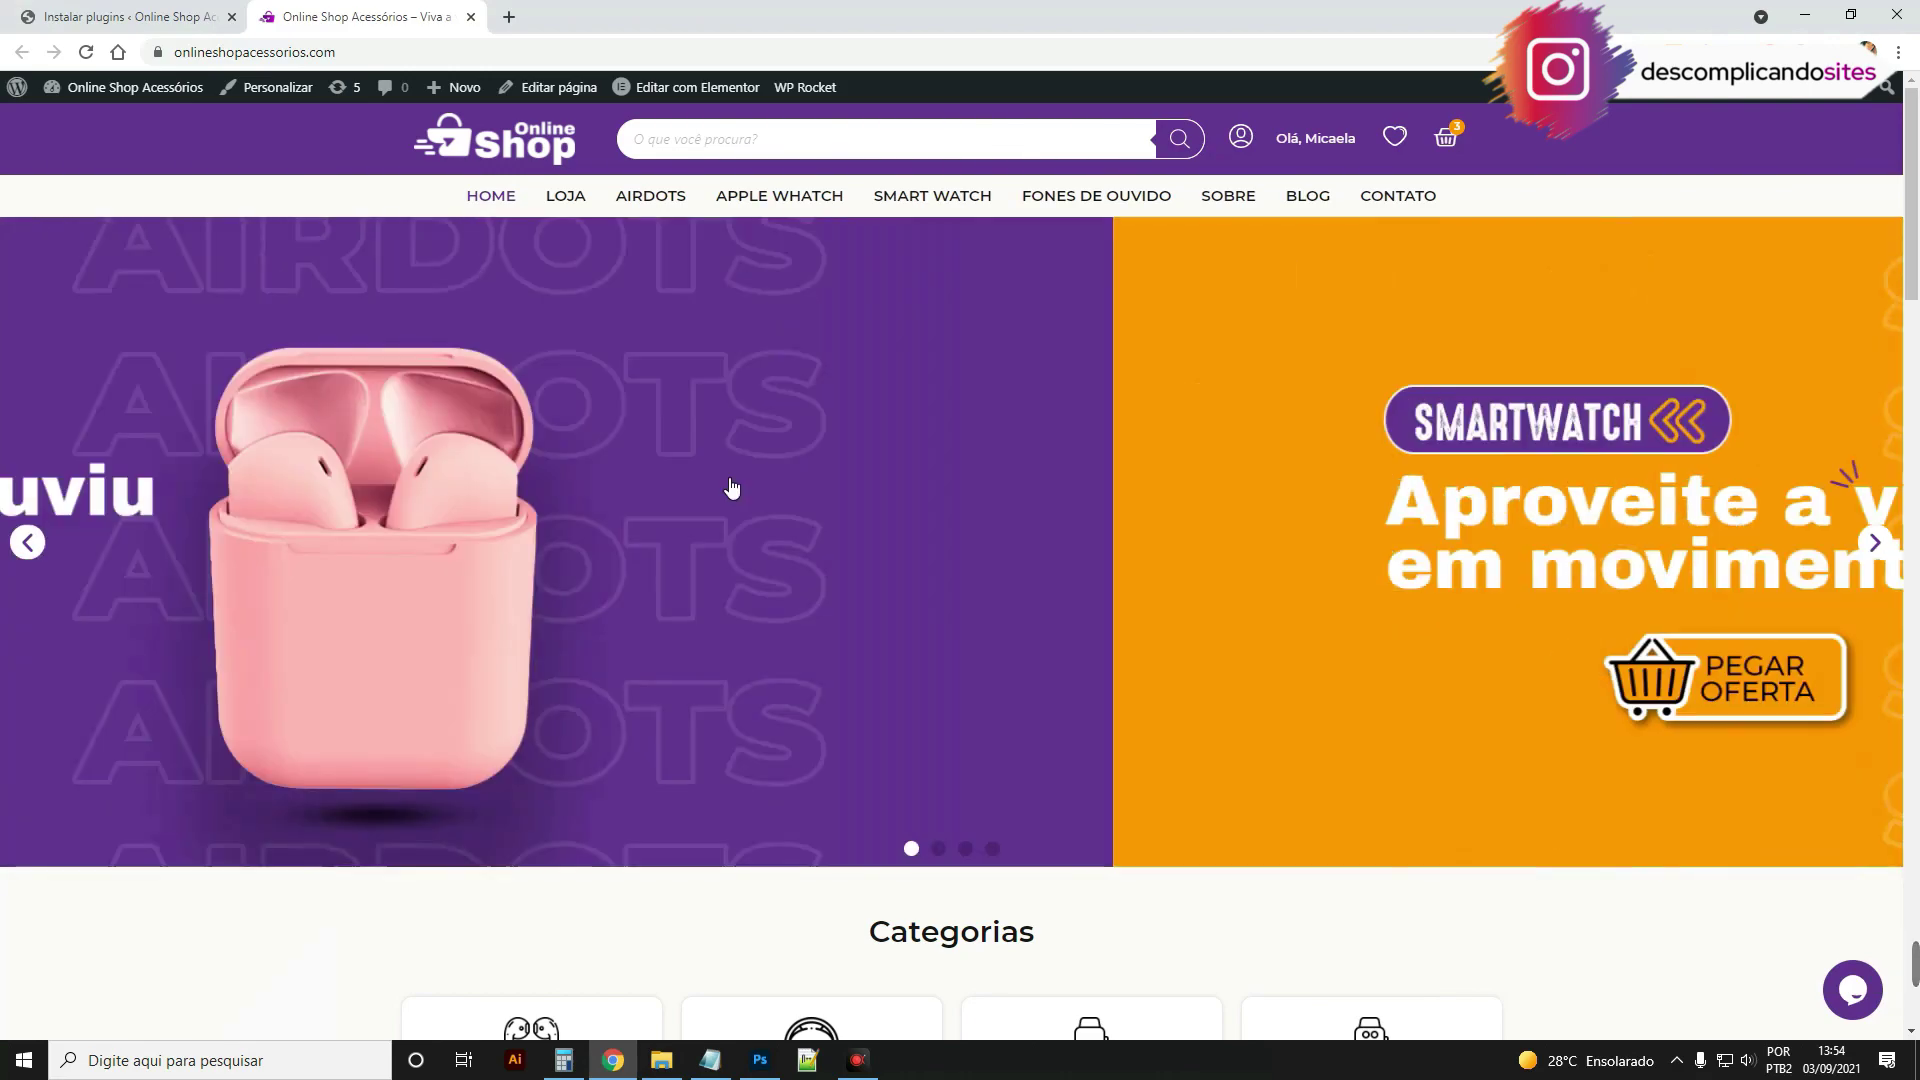
Step: Examine the store's home page, checking how prices appear on the product listings and the Mais vendido smartwatch banner
{"action": "scroll", "coordinate": [1442, 330], "scroll_direction": "down", "scroll_amount": 2}
{"action": "scroll", "coordinate": [1442, 322], "scroll_direction": "down", "scroll_amount": 3}
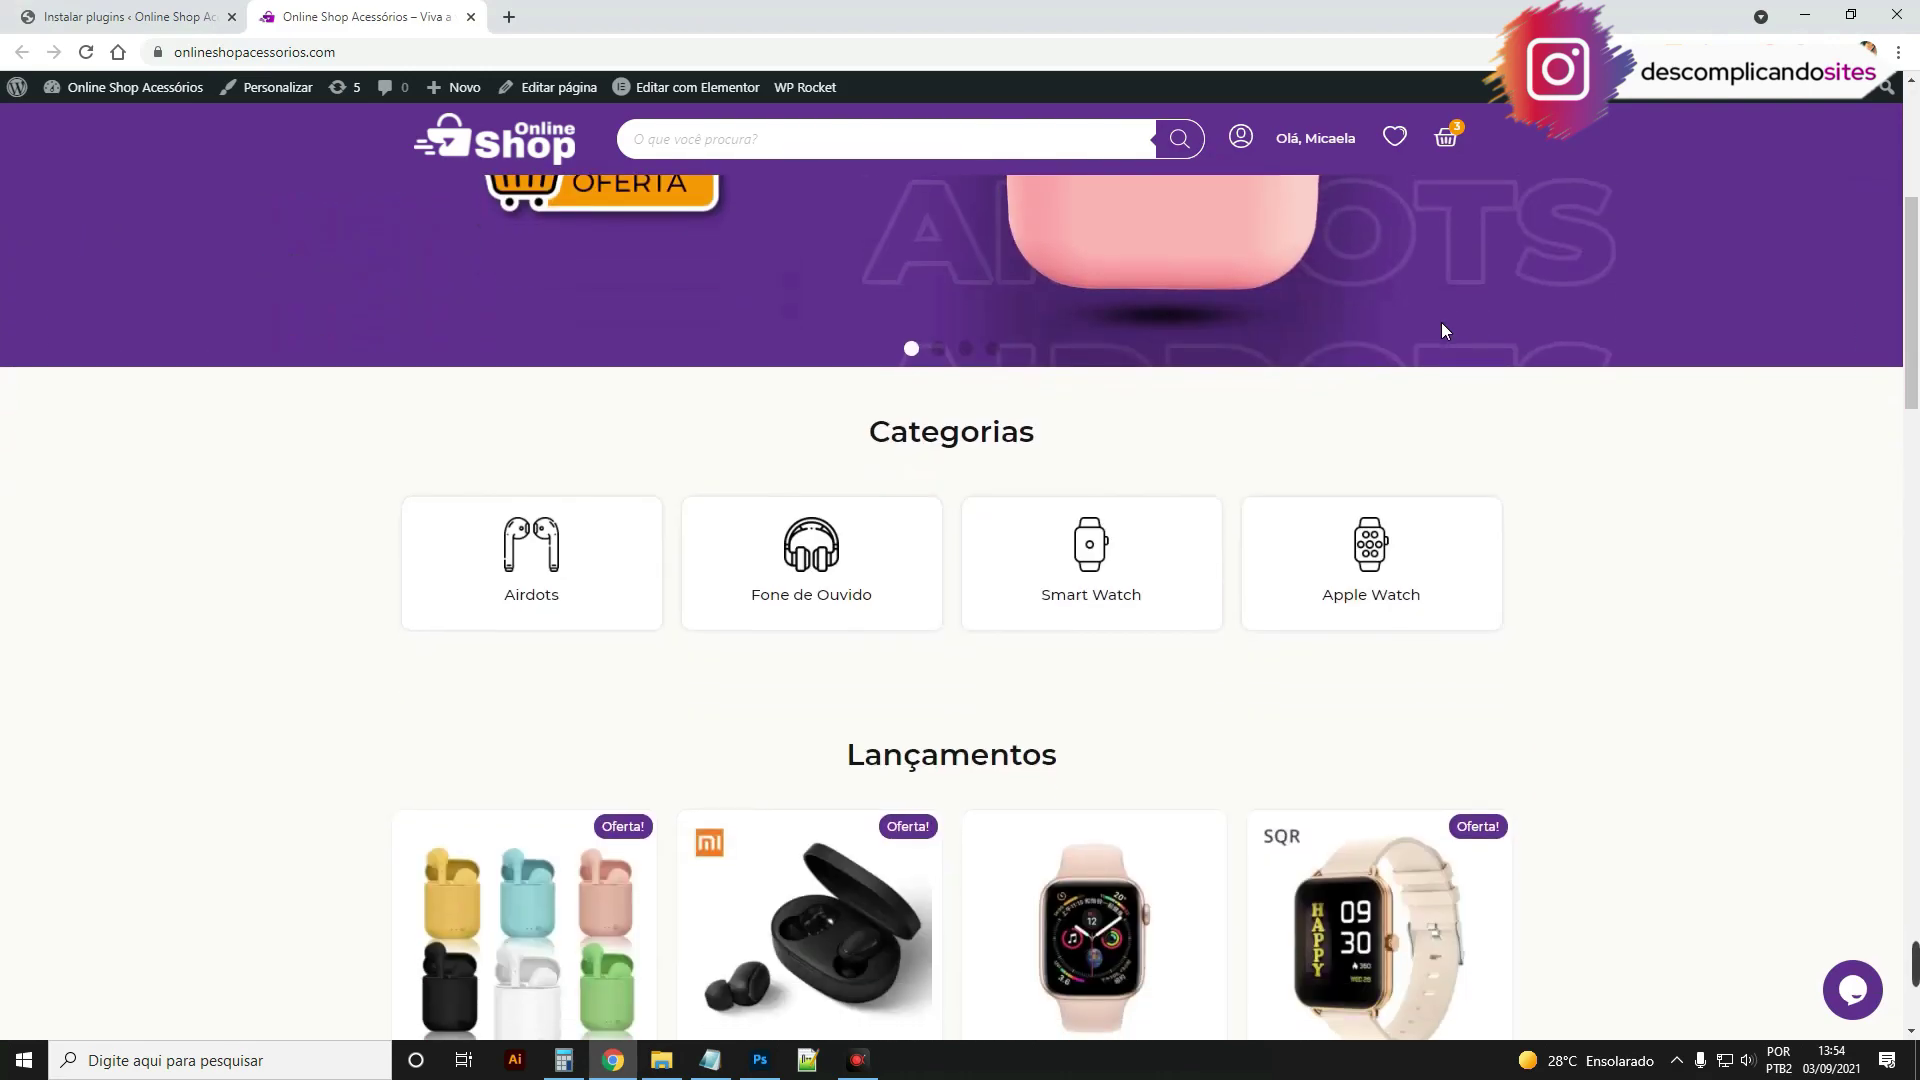
{"action": "scroll", "coordinate": [291, 570], "scroll_direction": "down", "scroll_amount": 11}
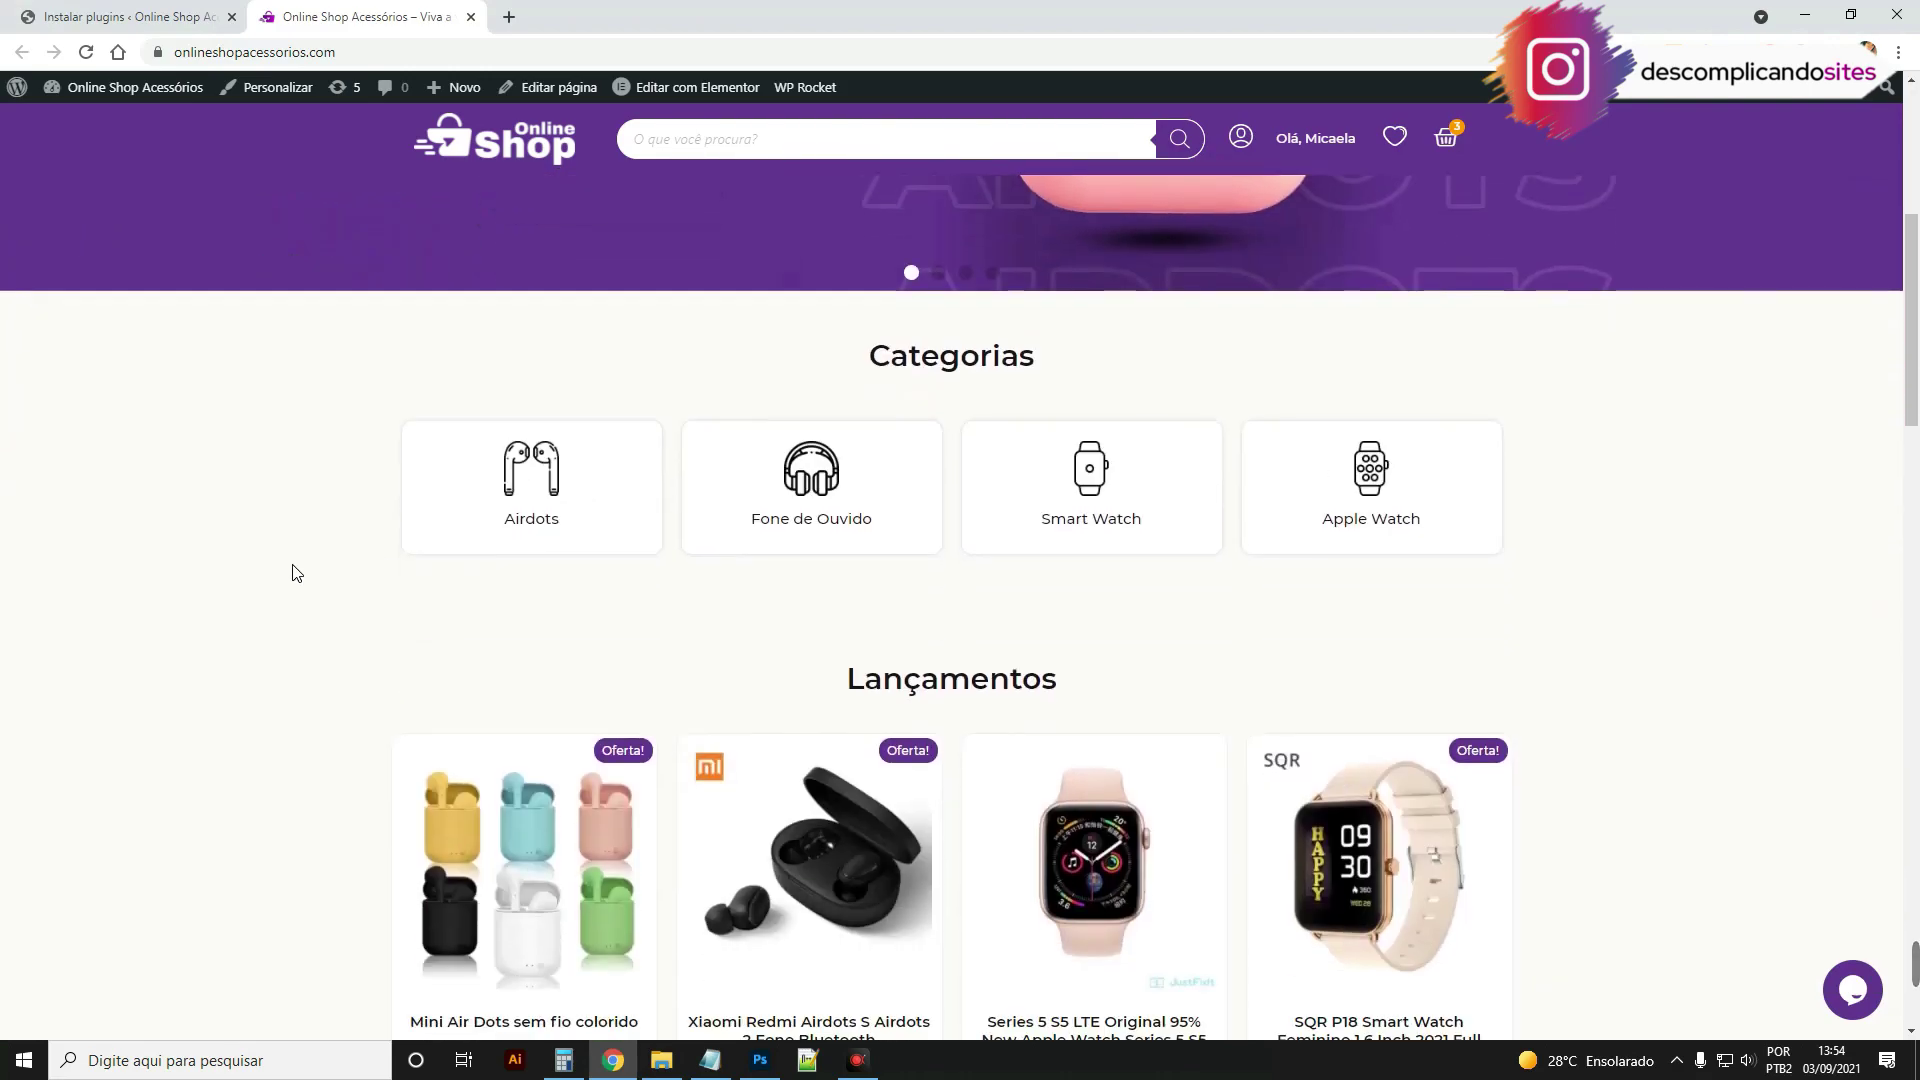
{"action": "scroll", "coordinate": [1649, 478], "scroll_direction": "down", "scroll_amount": 2}
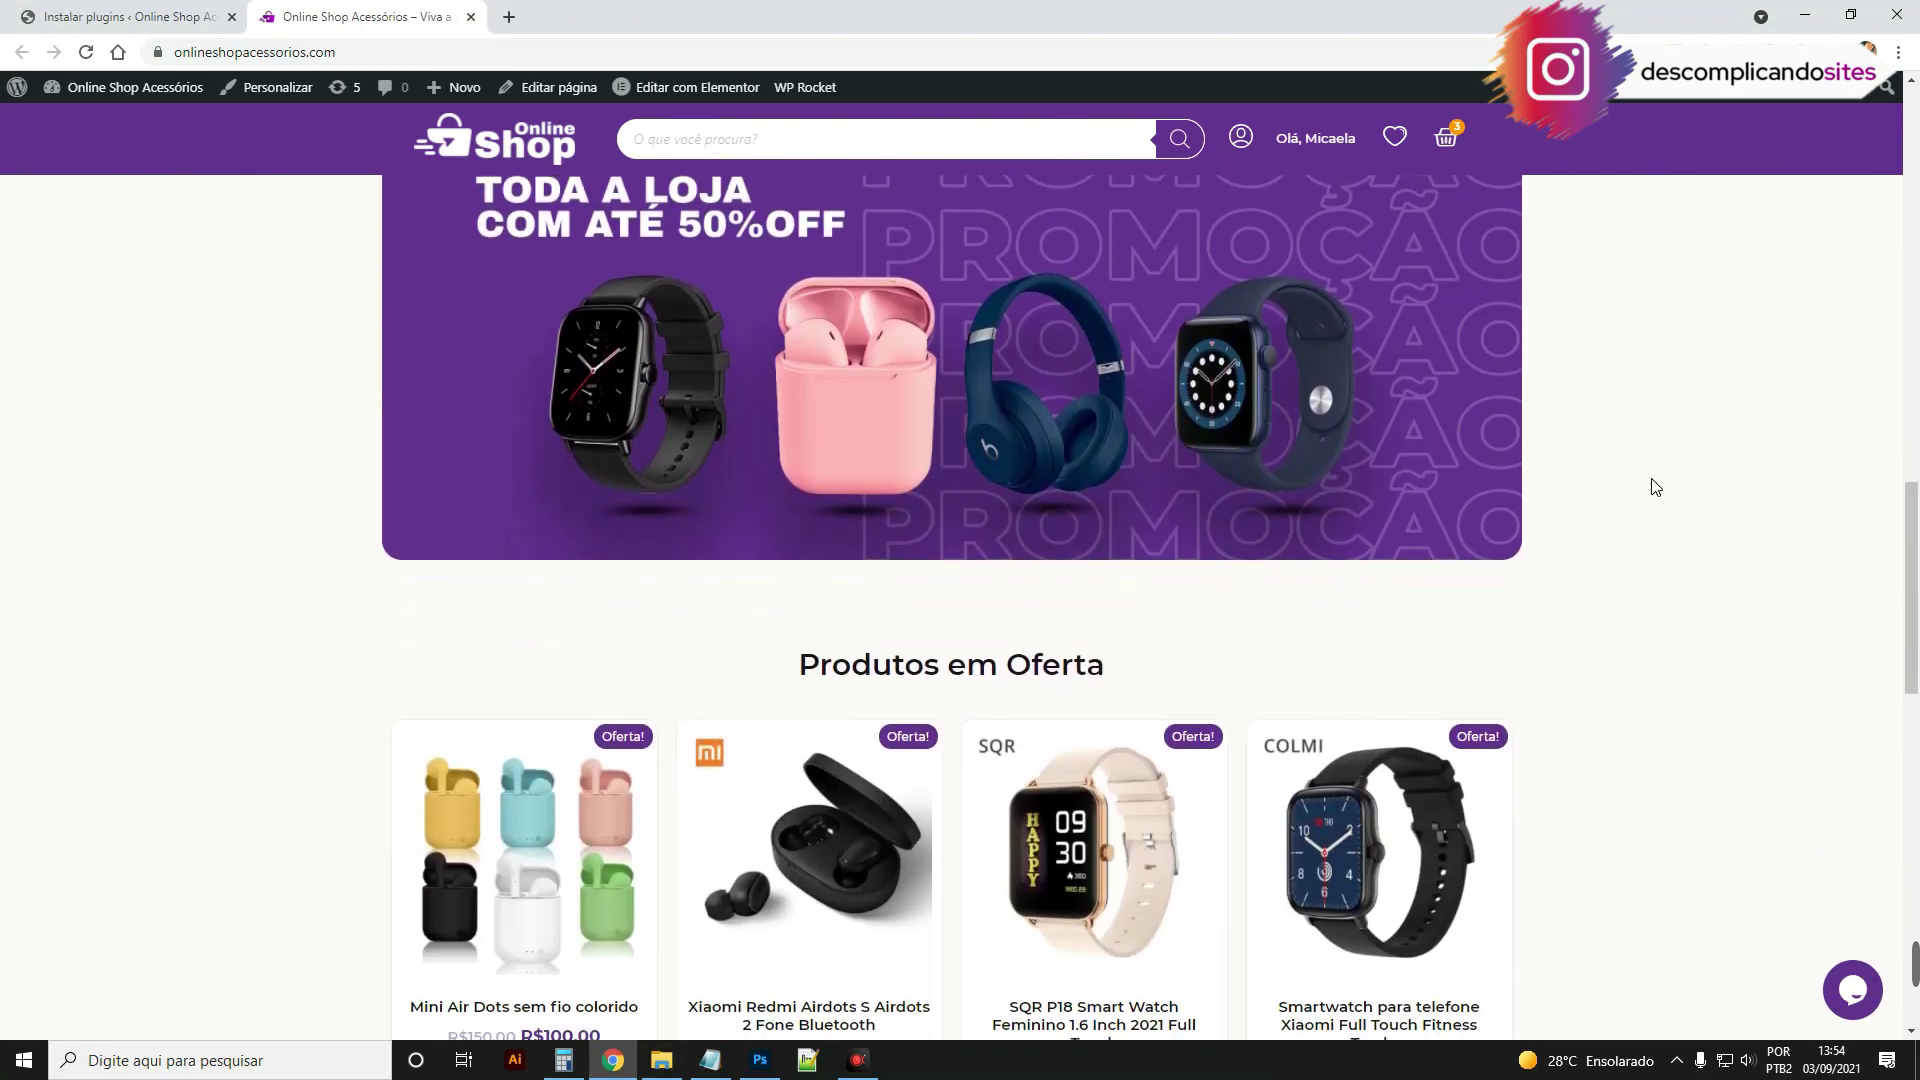
{"action": "scroll", "coordinate": [681, 407], "scroll_direction": "down", "scroll_amount": 12}
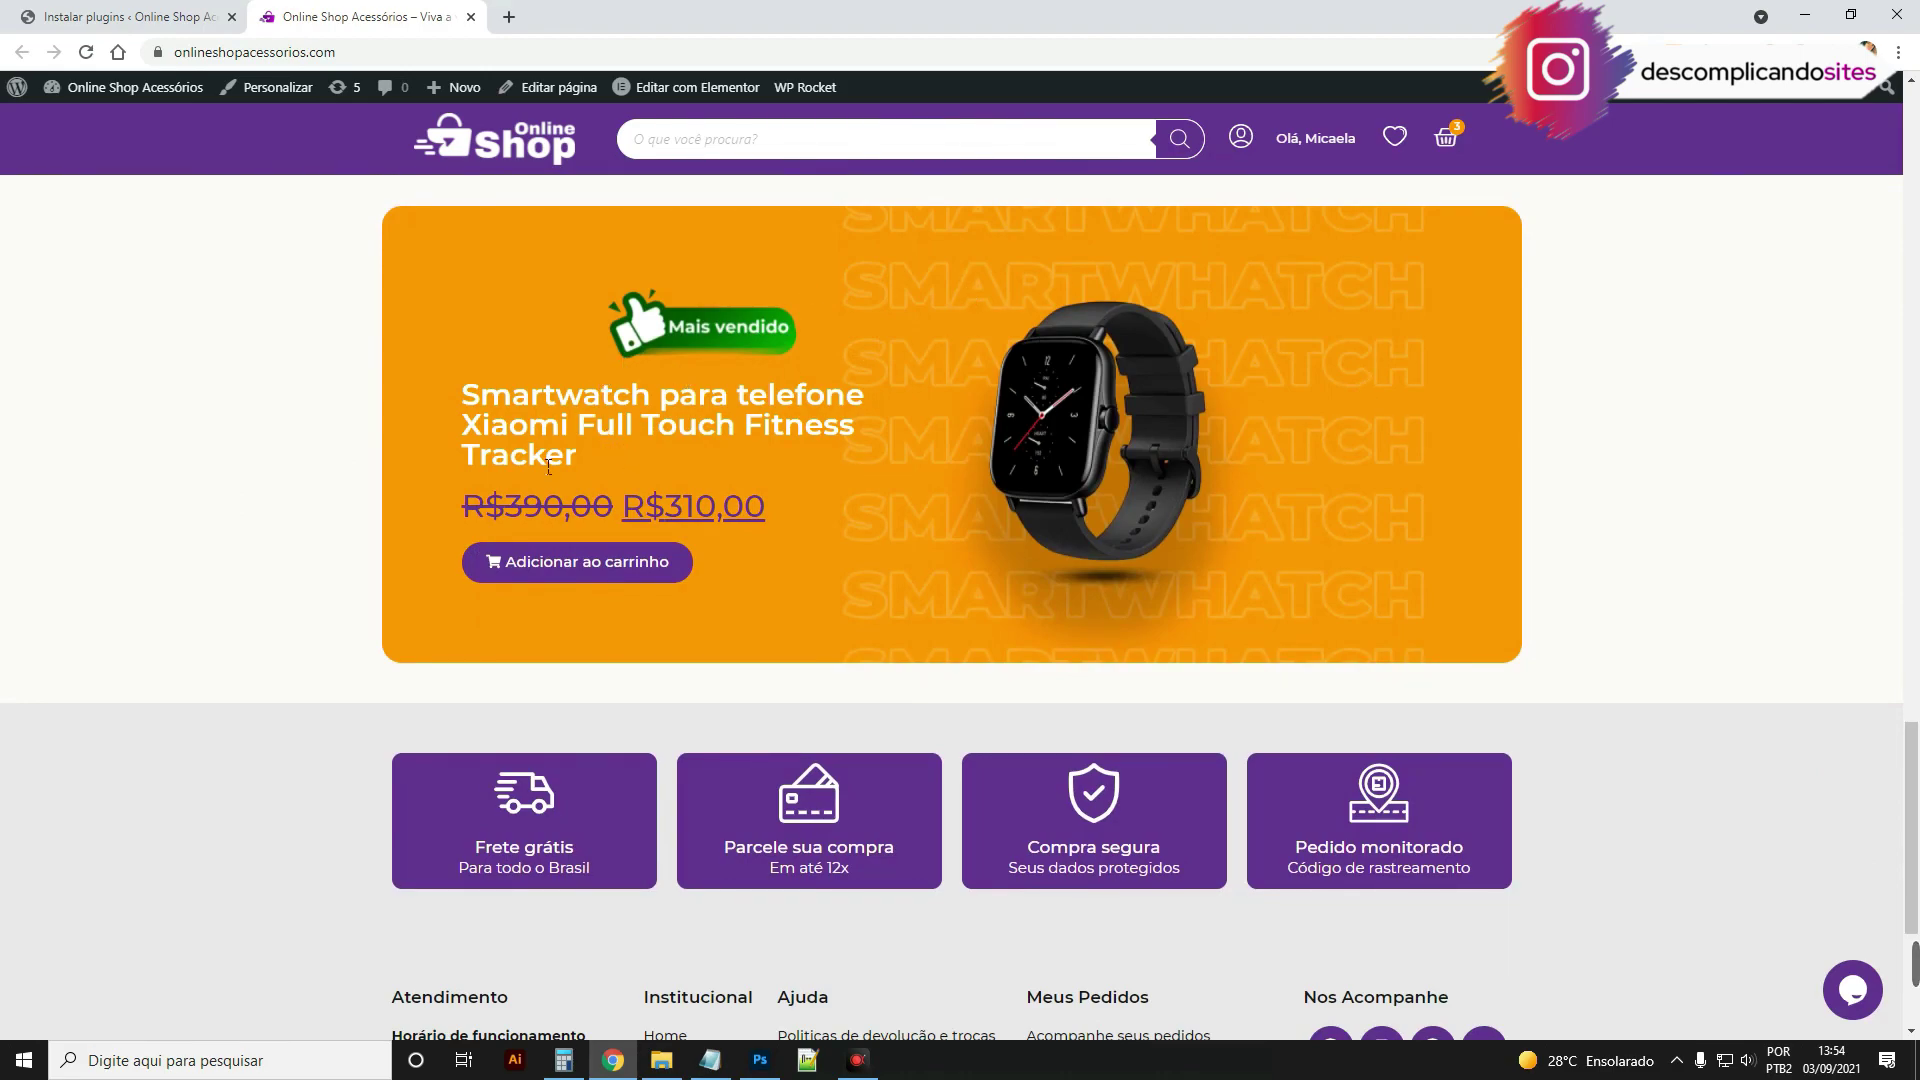
{"action": "scroll", "coordinate": [677, 397], "scroll_direction": "up", "scroll_amount": 1}
{"action": "scroll", "coordinate": [1178, 483], "scroll_direction": "down", "scroll_amount": 2}
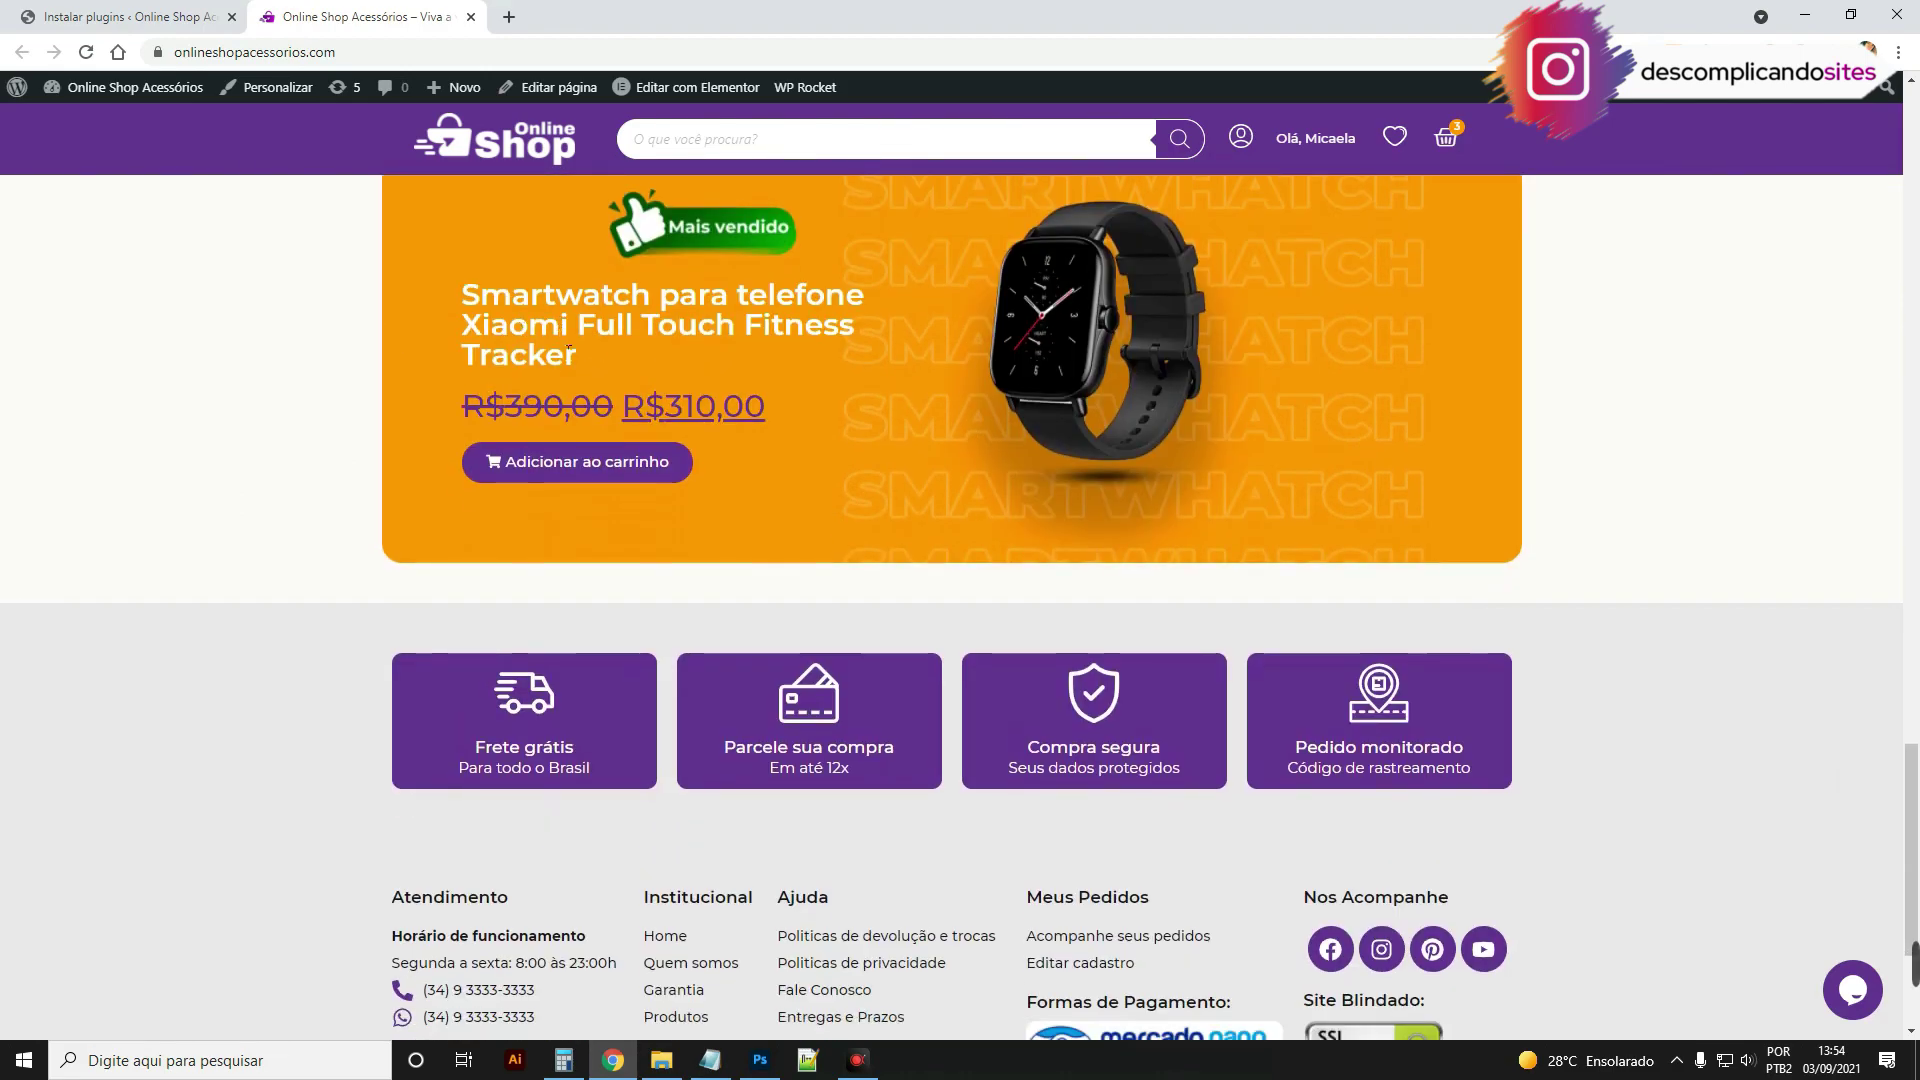
{"action": "scroll", "coordinate": [1117, 488], "scroll_direction": "up", "scroll_amount": 2}
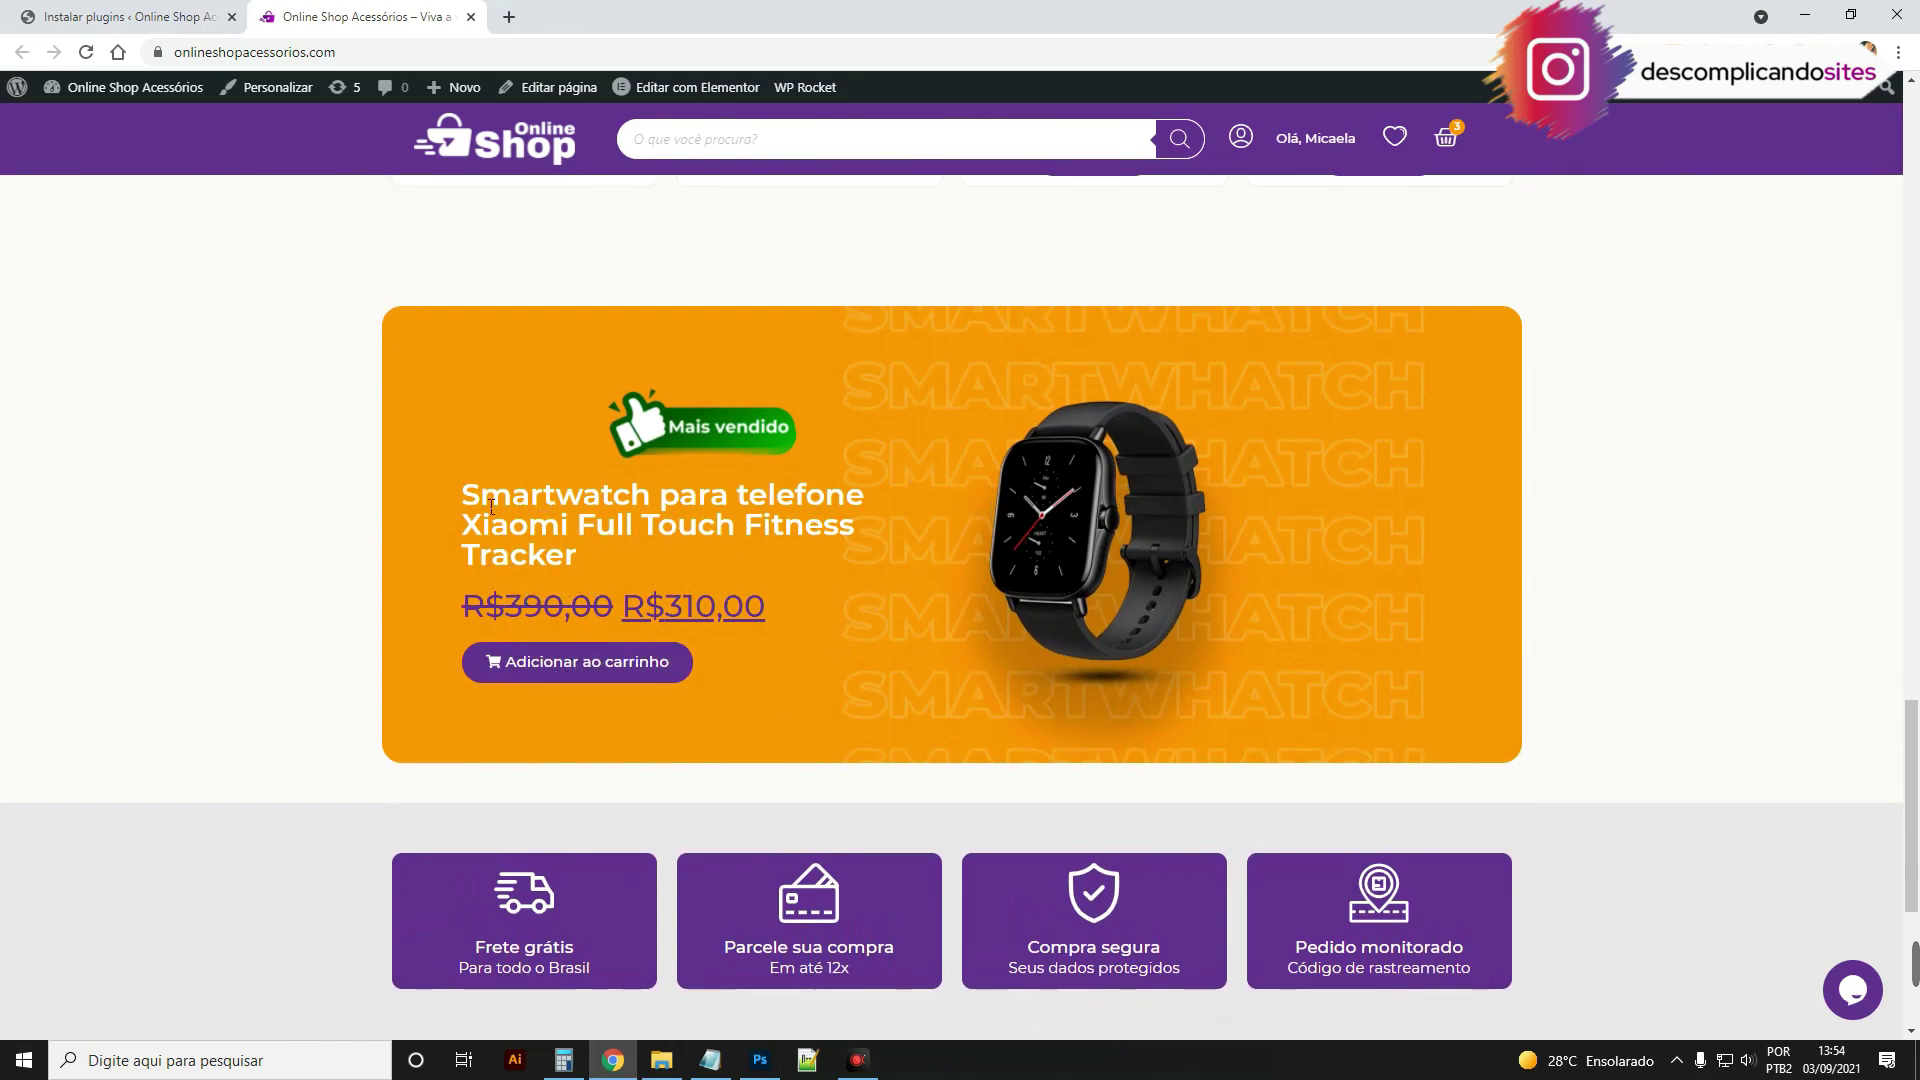
{"action": "left_click_drag", "start_coordinate": [478, 496], "coordinate": [580, 558]}
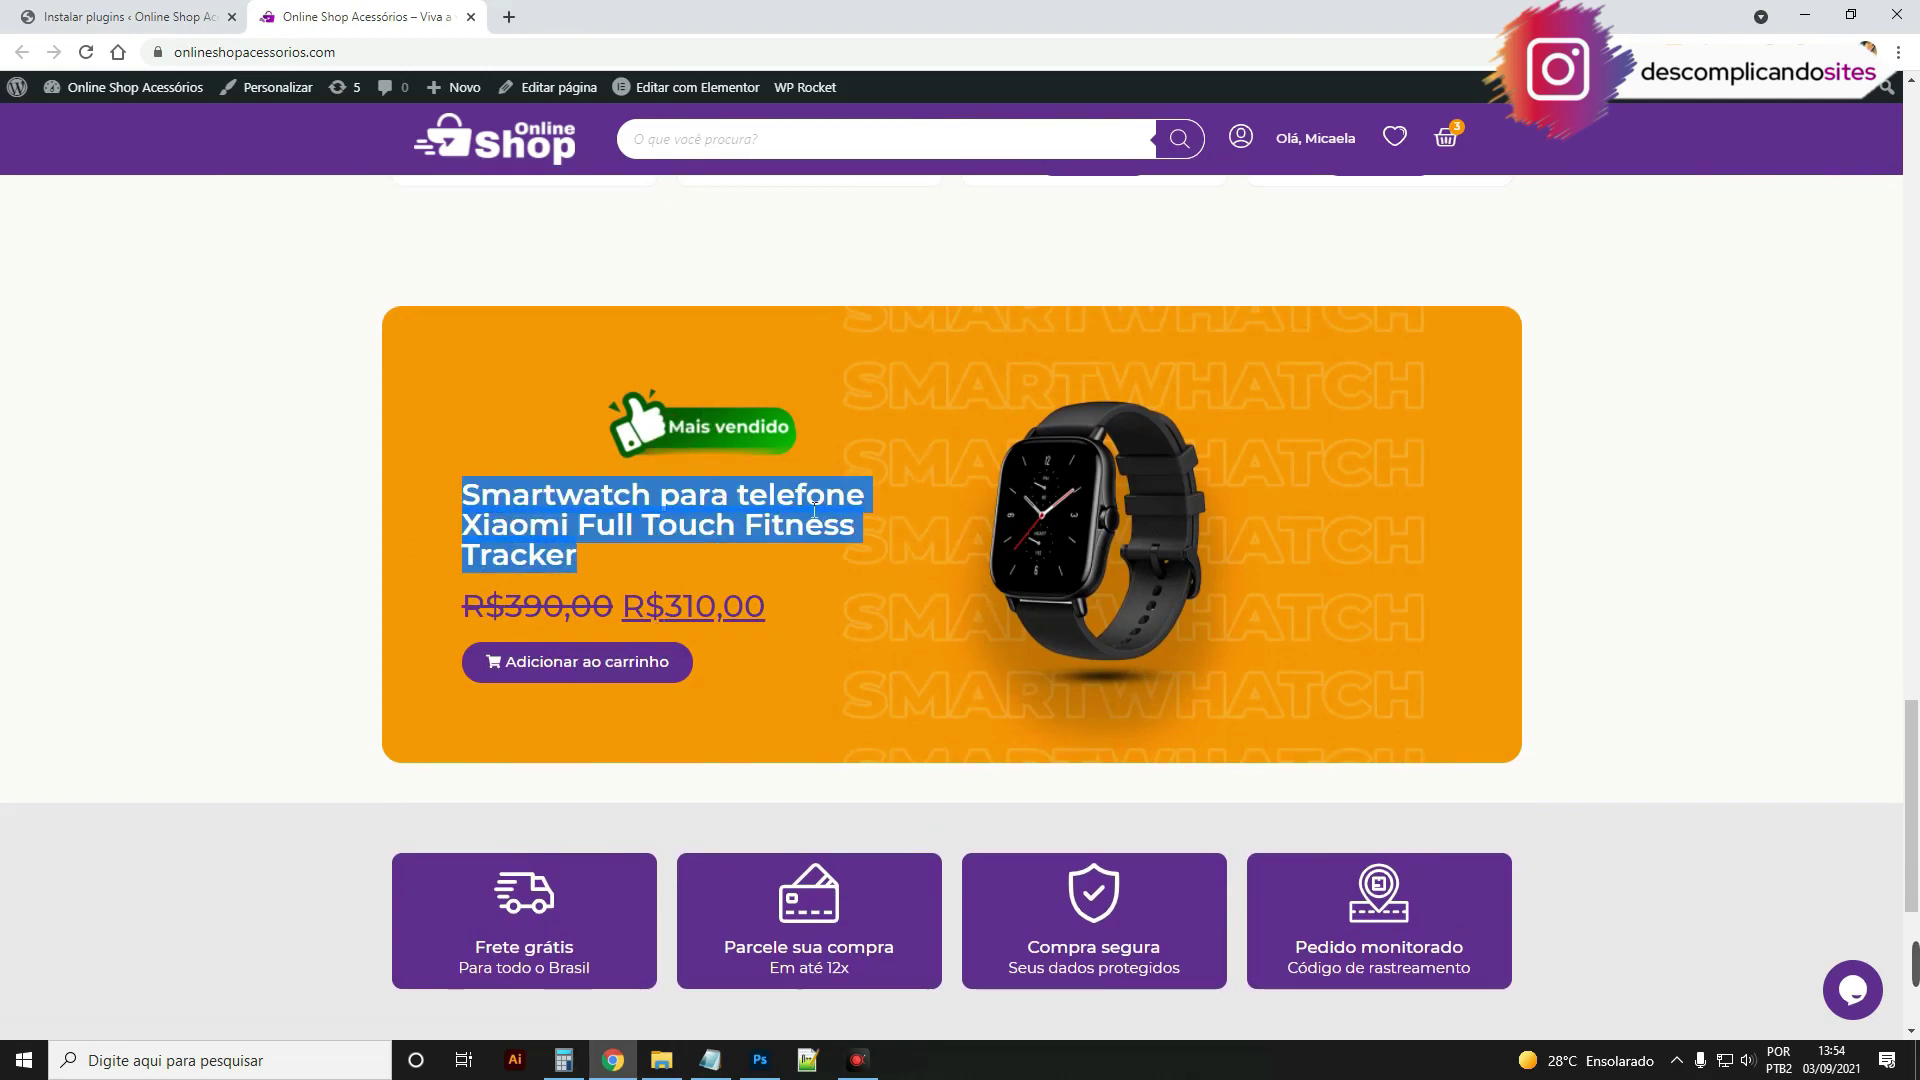
{"action": "left_click", "coordinate": [253, 396]}
{"action": "scroll", "coordinate": [400, 441], "scroll_direction": "up", "scroll_amount": 15}
{"action": "scroll", "coordinate": [625, 692], "scroll_direction": "down", "scroll_amount": 10}
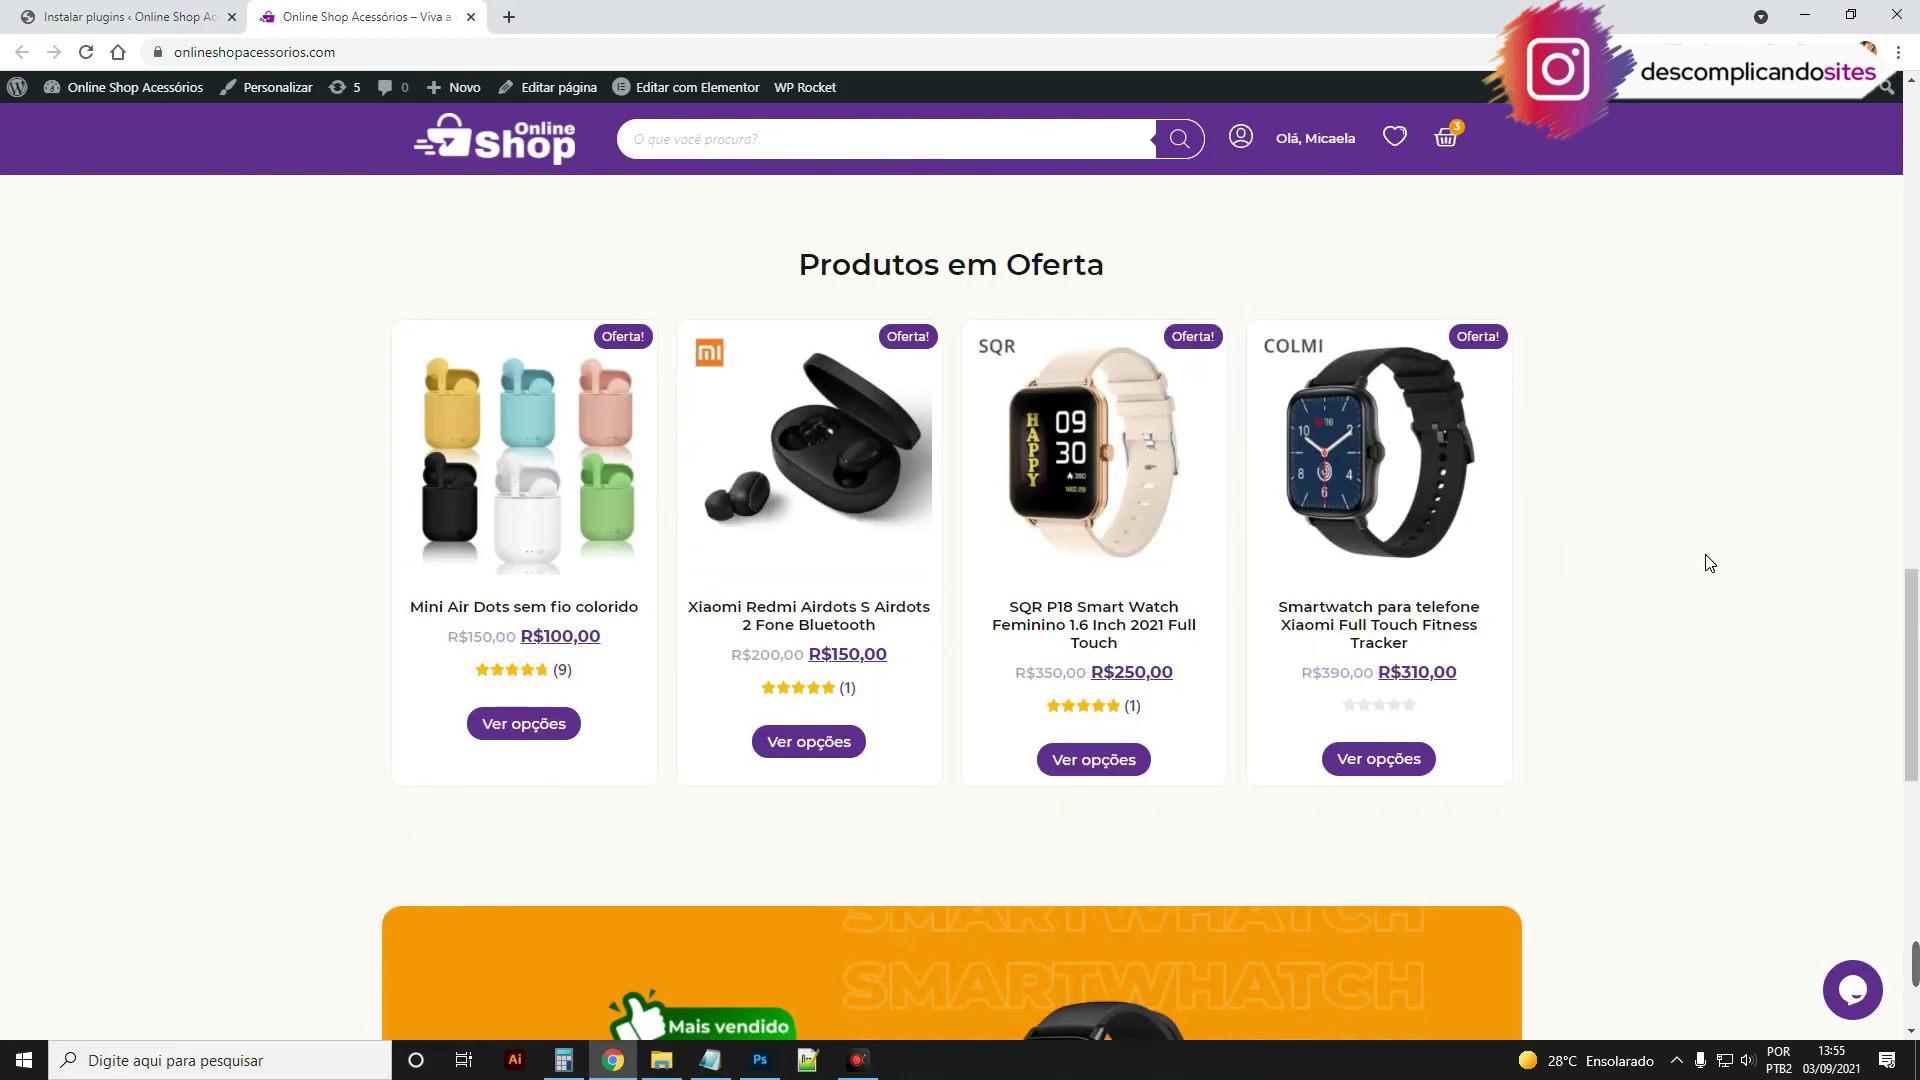
Step: Find the WooCommerce Parcelas com e sem Juros plugin in the site's plugin directory, then install and activate it
{"action": "left_click", "coordinate": [135, 12]}
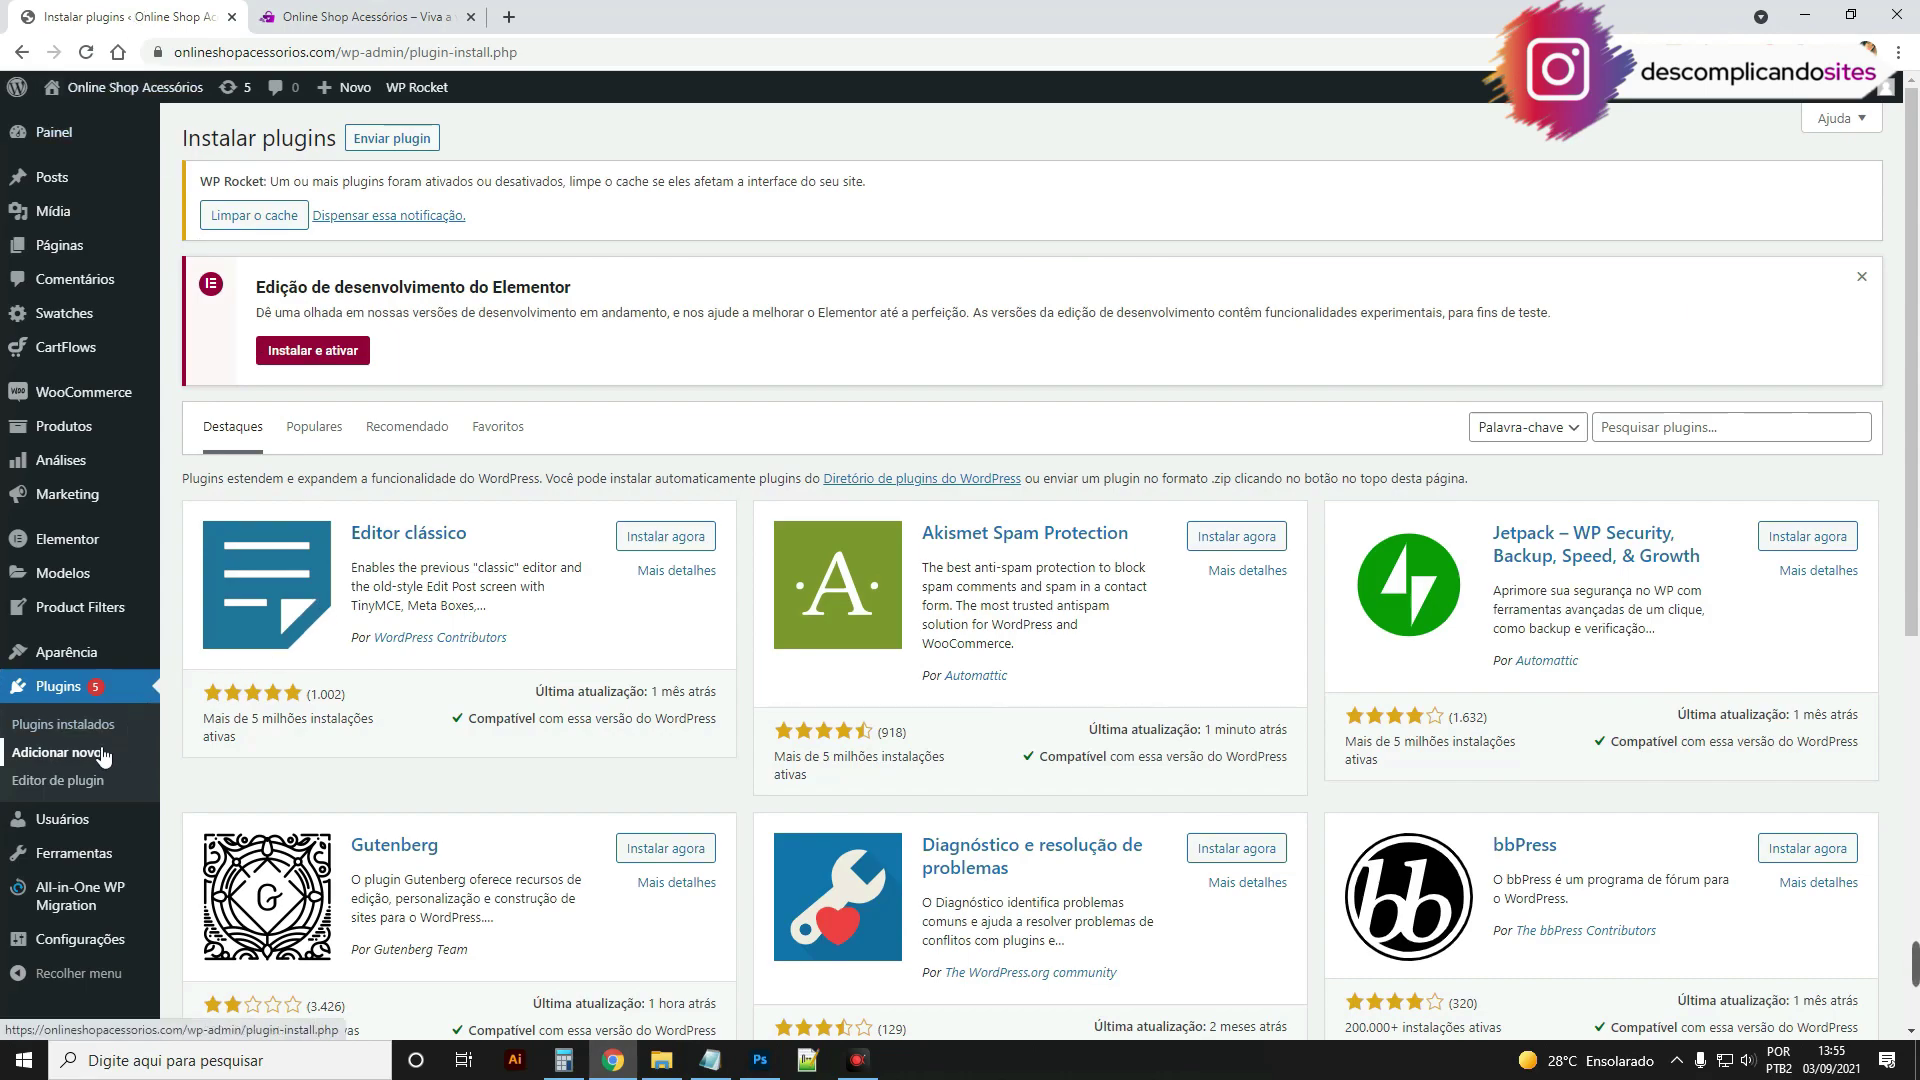
{"action": "left_click", "coordinate": [1634, 428]}
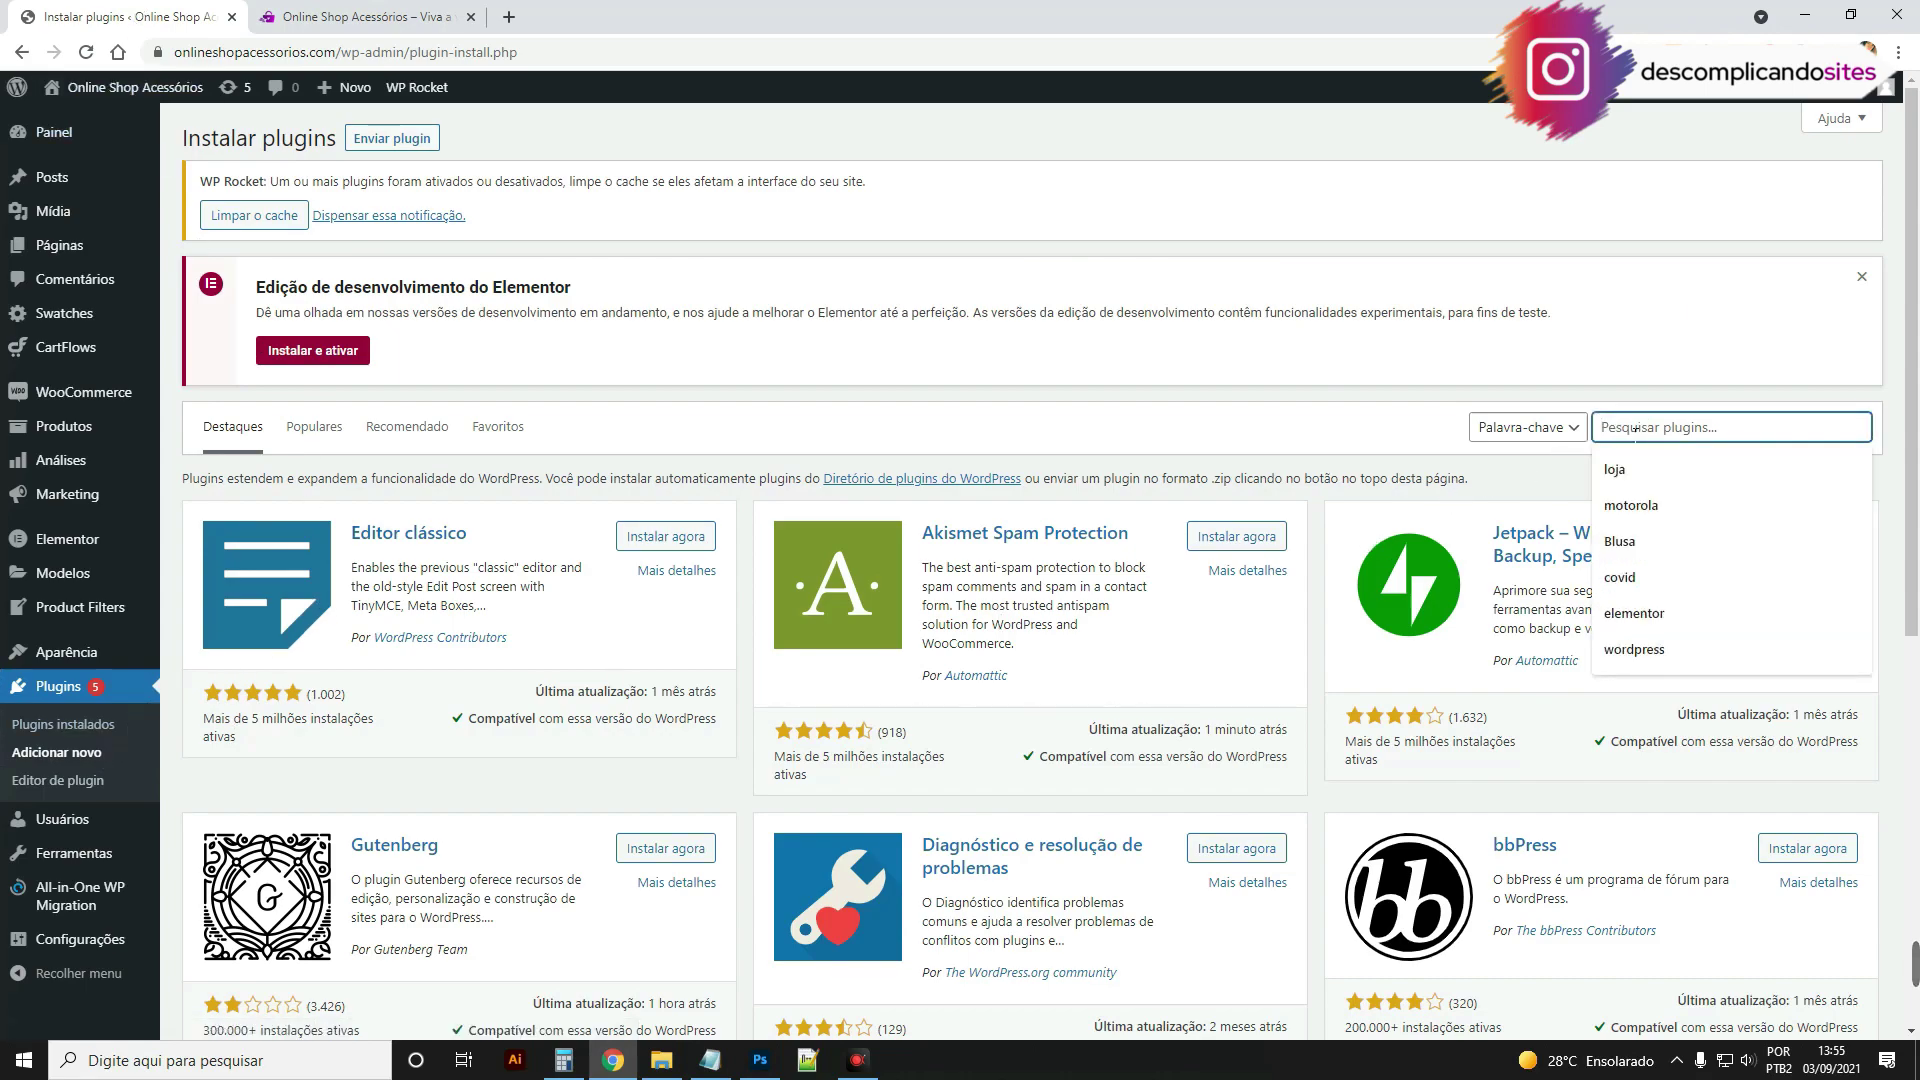
{"action": "type", "text": "WooCommerce Parcelas com e sem Juros"}
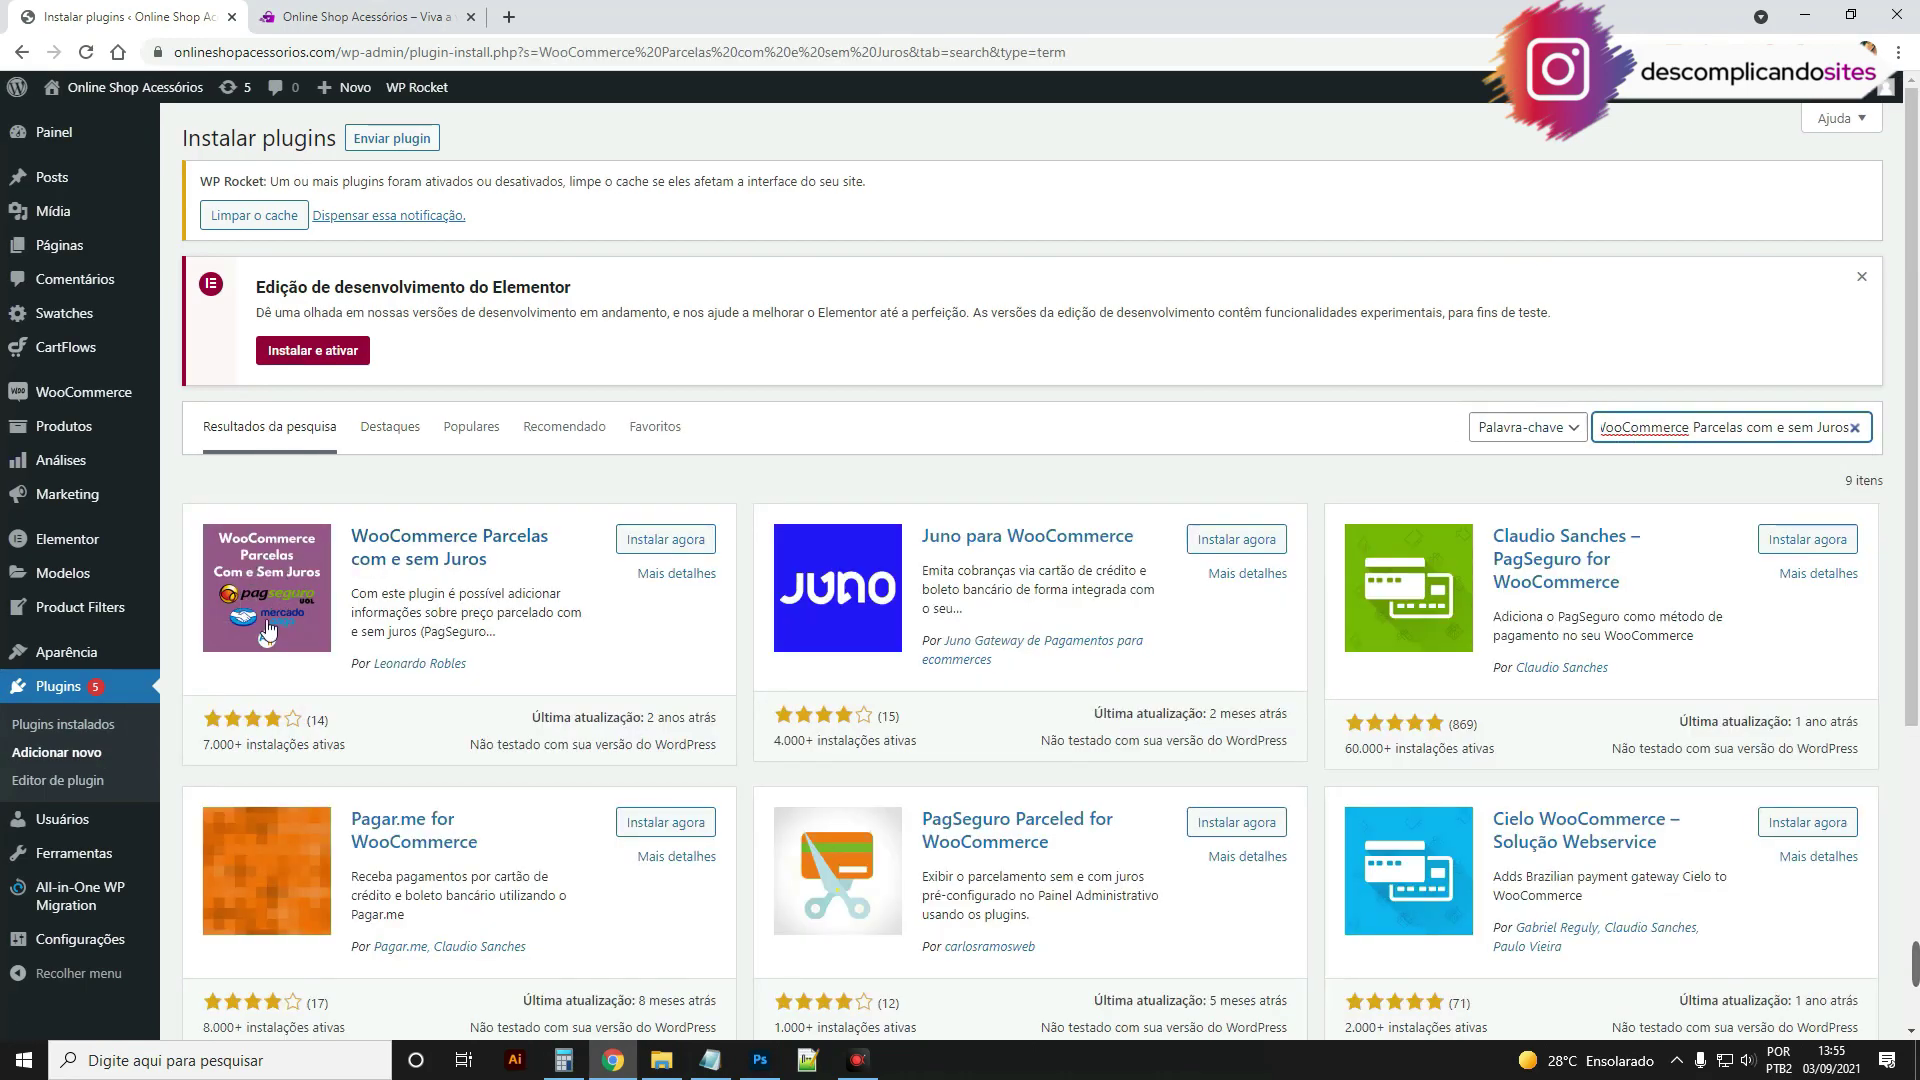
{"action": "left_click", "coordinate": [660, 540]}
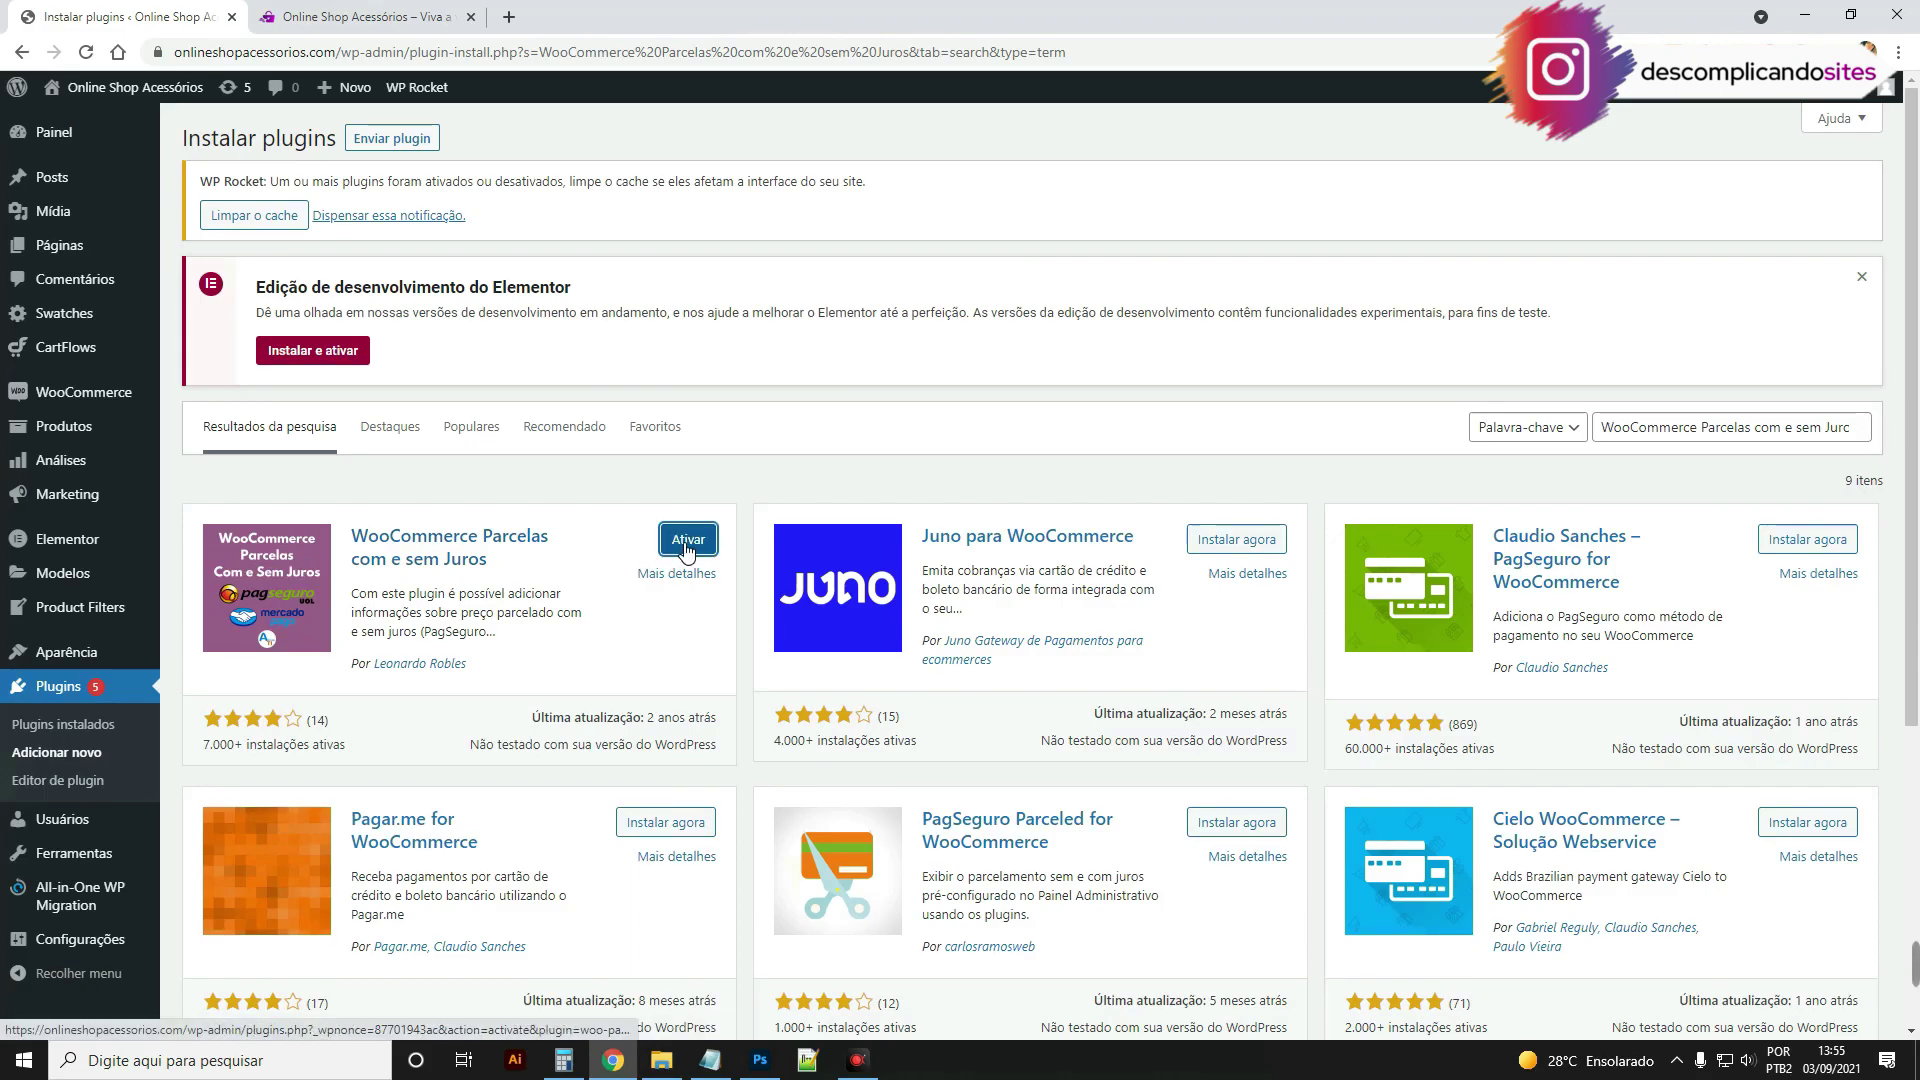
{"action": "left_click", "coordinate": [660, 540]}
Step: Locate WooCommerce Parcelas Com e Sem Juros among the installed plugins and open its Parcelas settings page
{"action": "scroll", "coordinate": [628, 551], "scroll_direction": "down", "scroll_amount": 1}
{"action": "scroll", "coordinate": [628, 551], "scroll_direction": "down", "scroll_amount": 15}
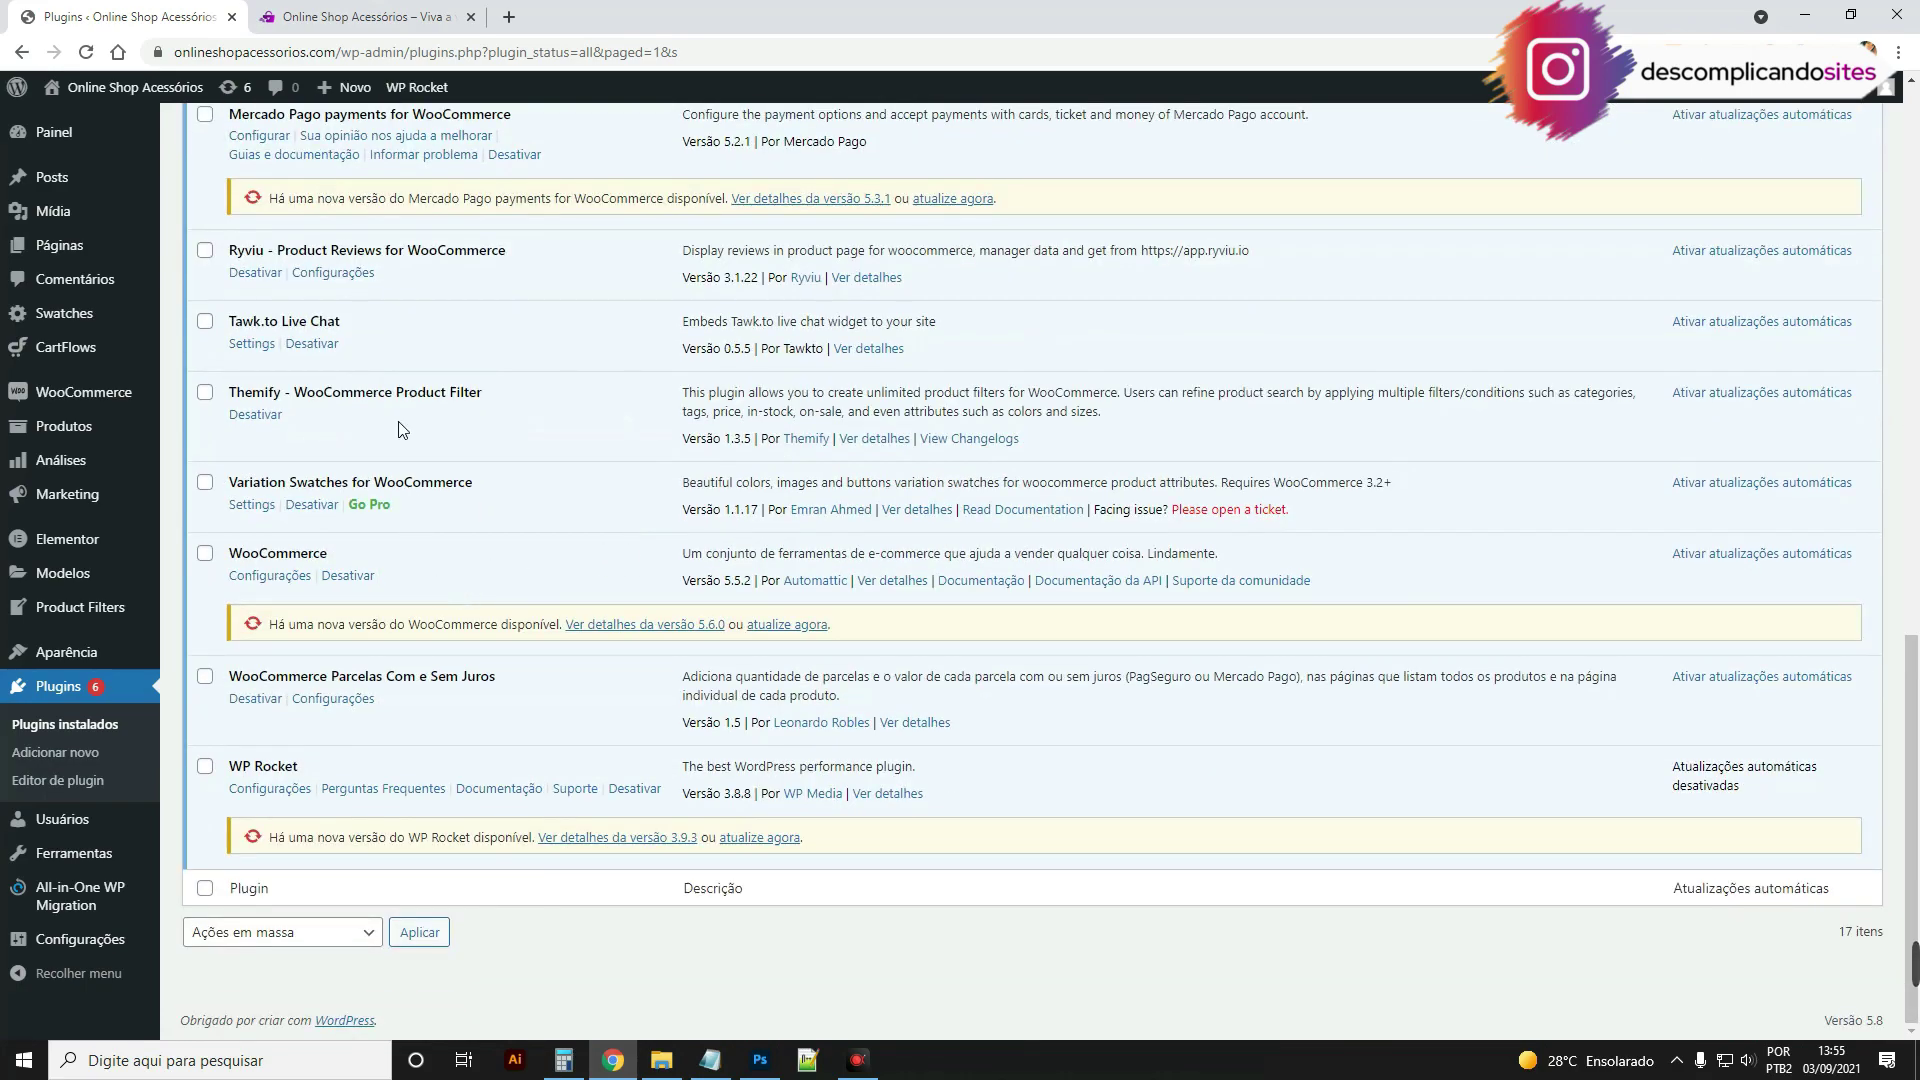
{"action": "left_click_drag", "start_coordinate": [246, 677], "coordinate": [489, 677]}
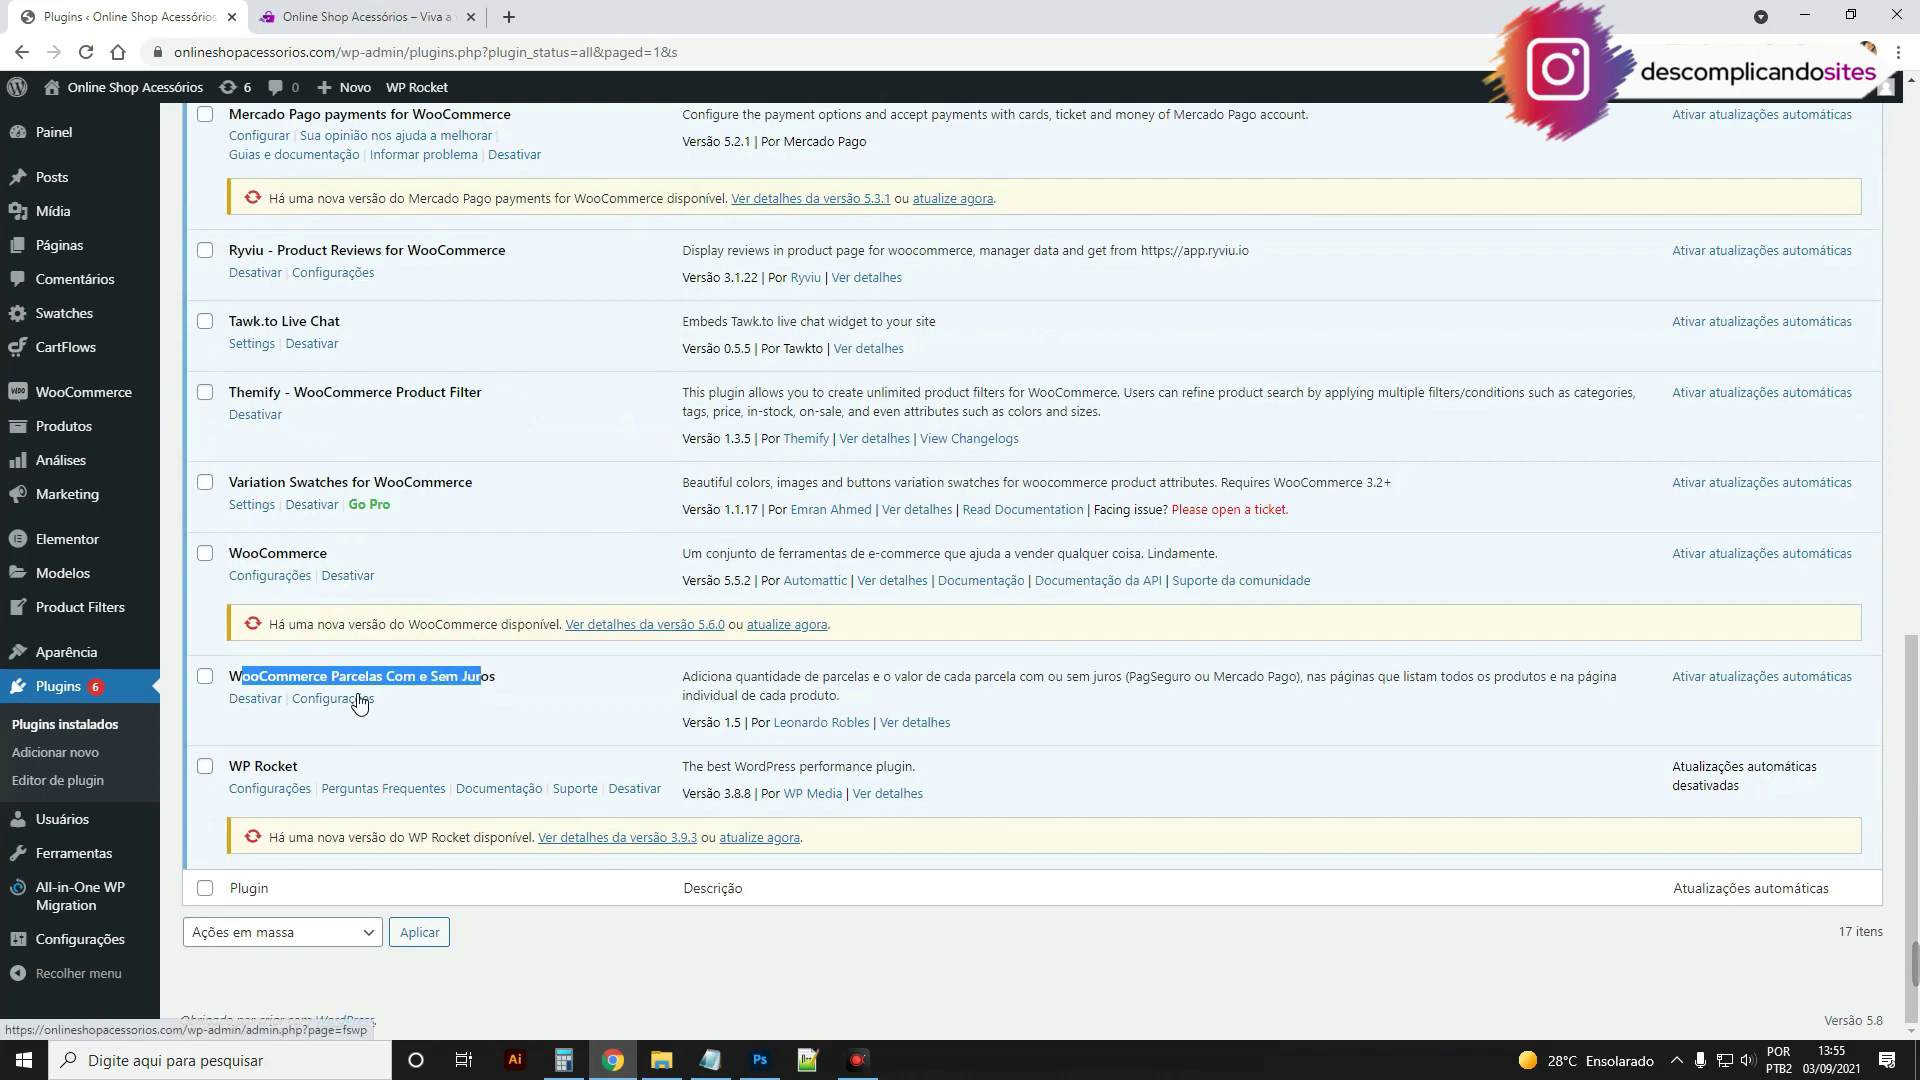
{"action": "mouse_move", "coordinate": [111, 399]}
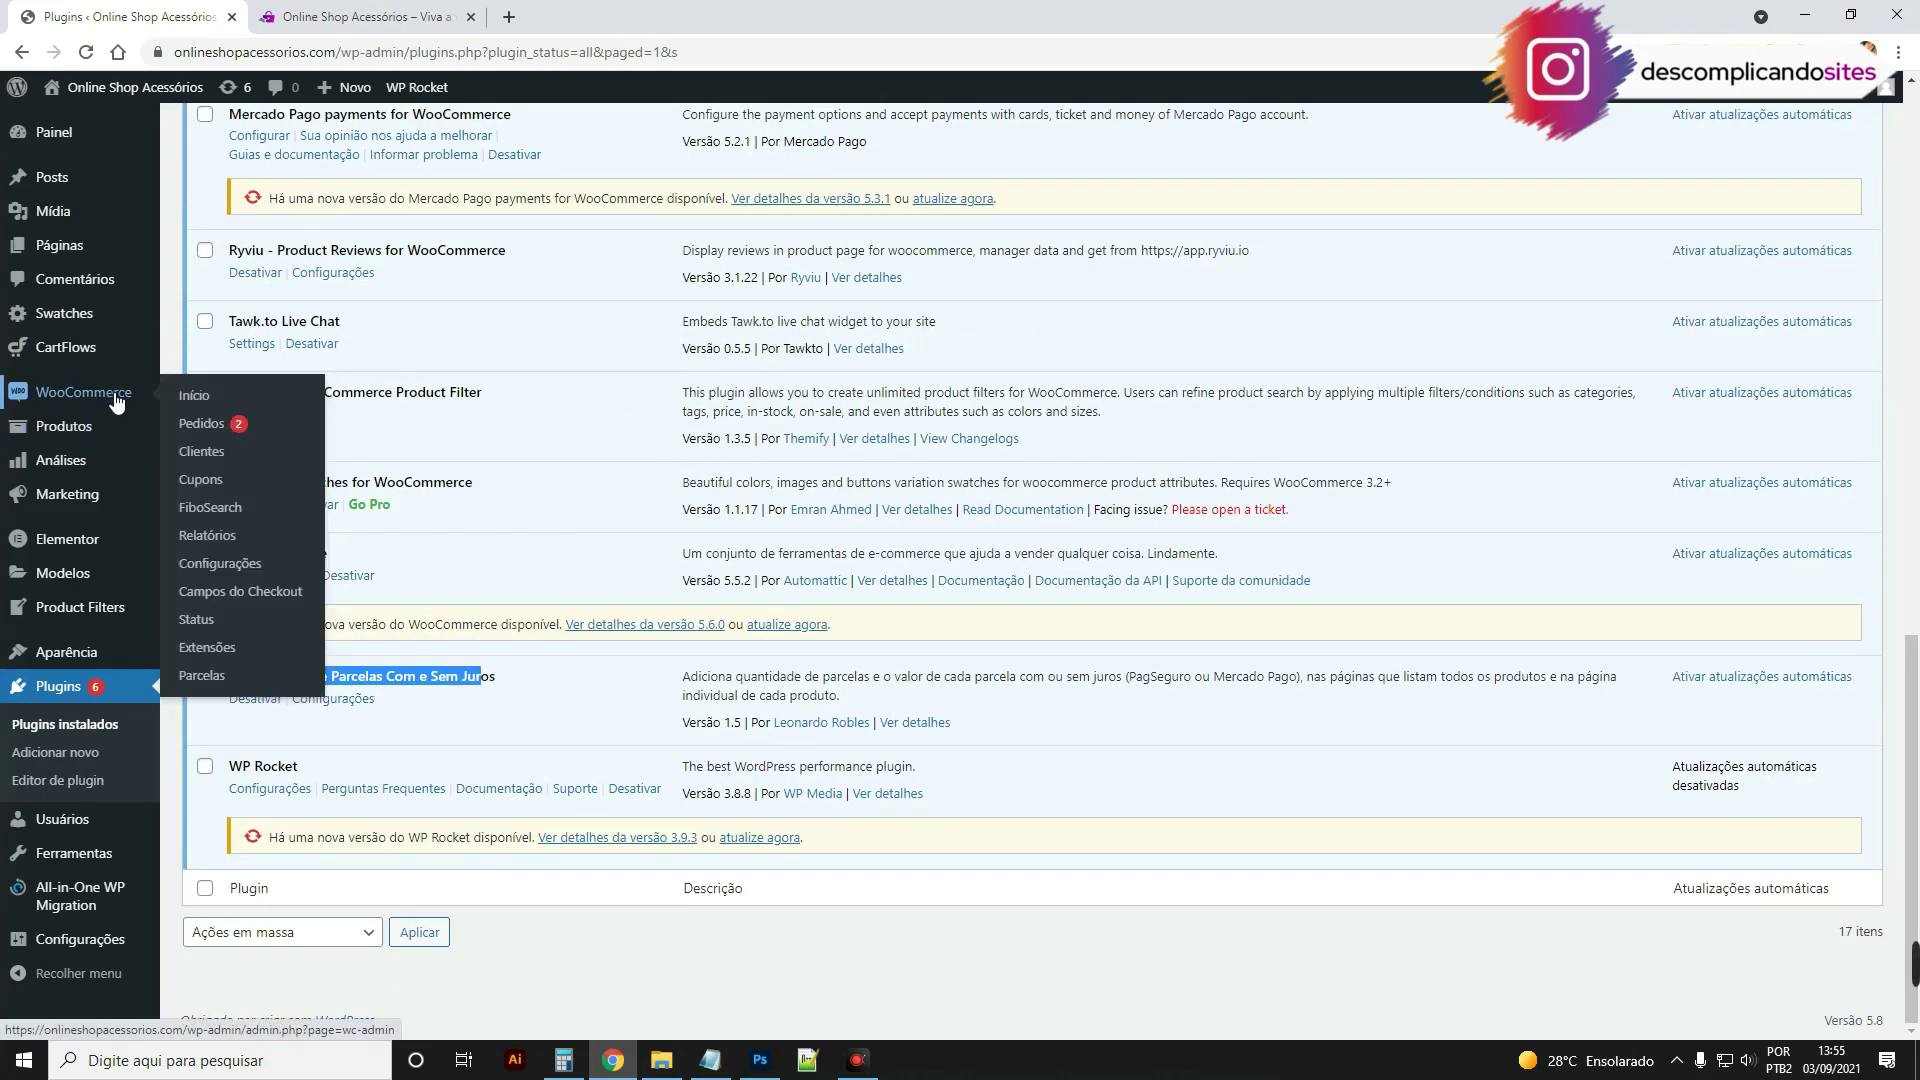
{"action": "left_click", "coordinate": [207, 647]}
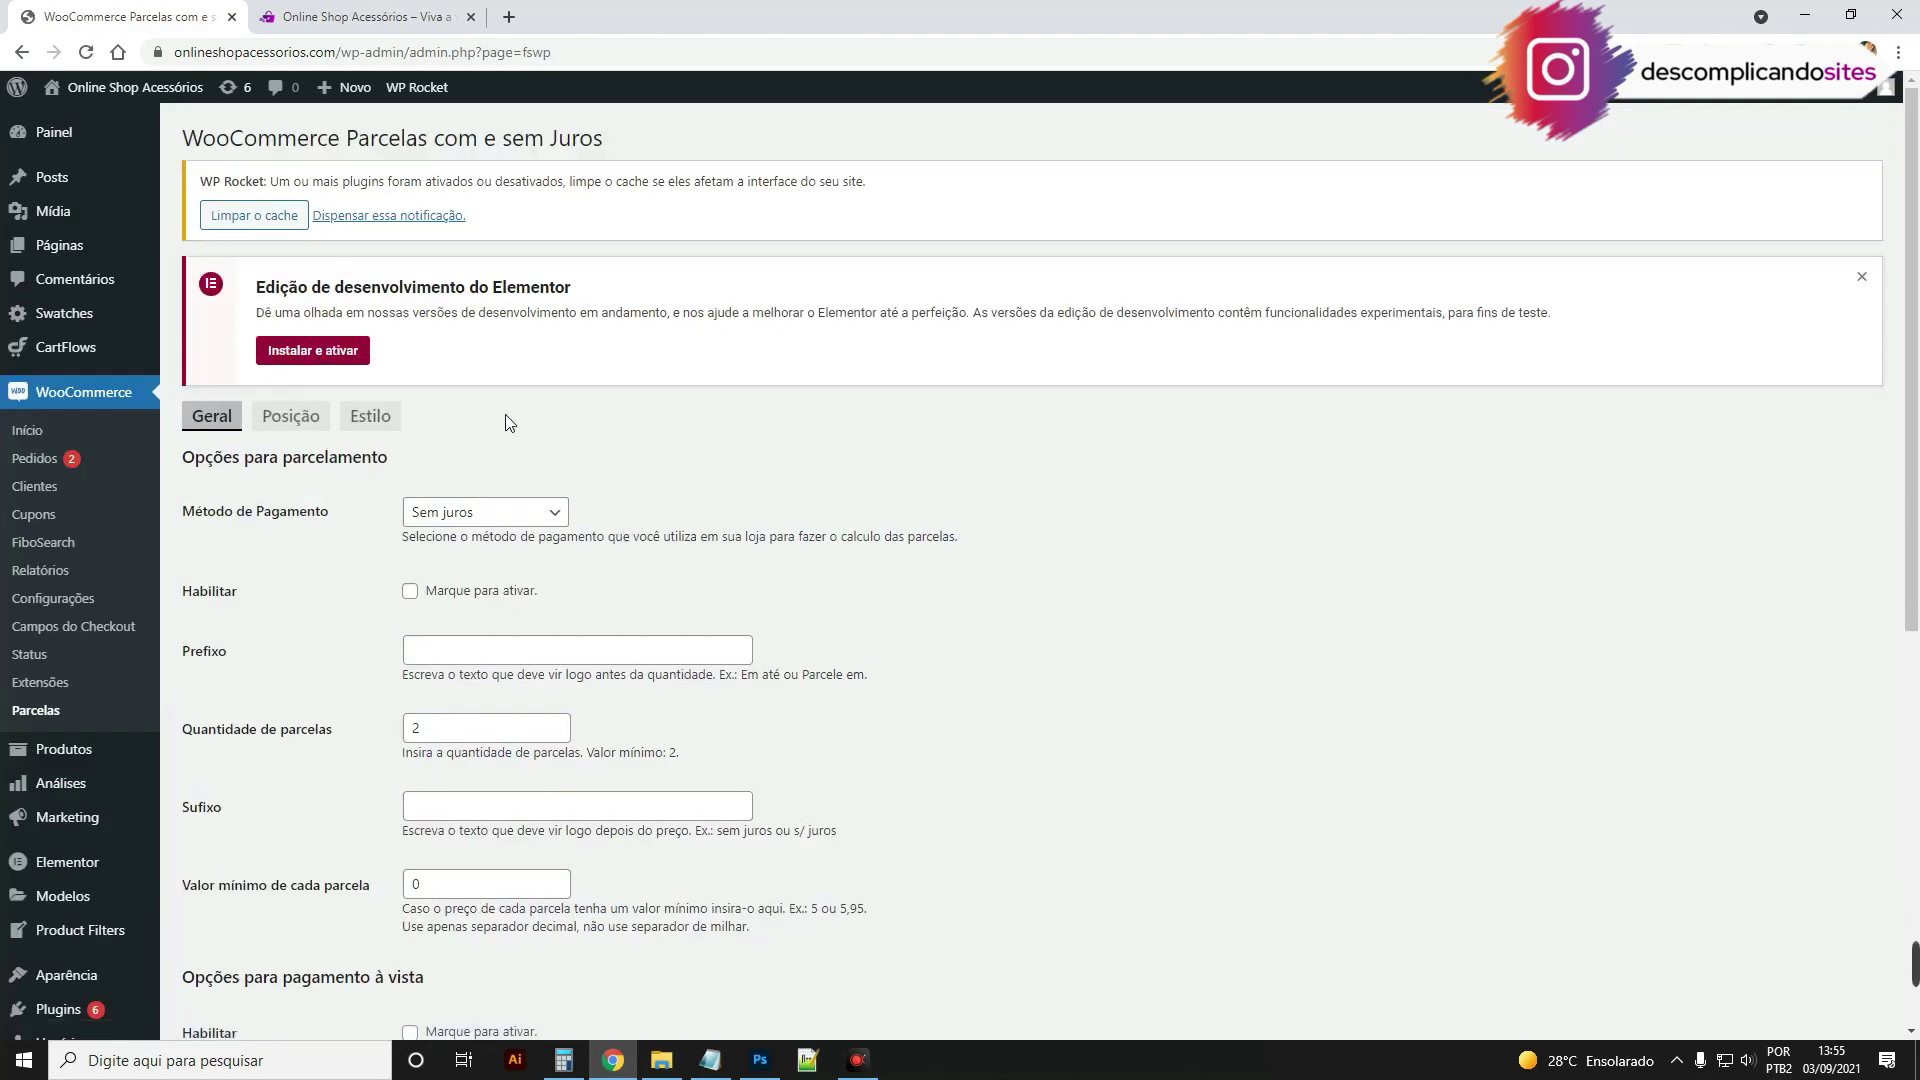
Step: Review the general instalment options and the choices available for Método de Pagamento without changing the selection
{"action": "scroll", "coordinate": [700, 565], "scroll_direction": "down", "scroll_amount": 3}
{"action": "scroll", "coordinate": [268, 380], "scroll_direction": "up", "scroll_amount": 2}
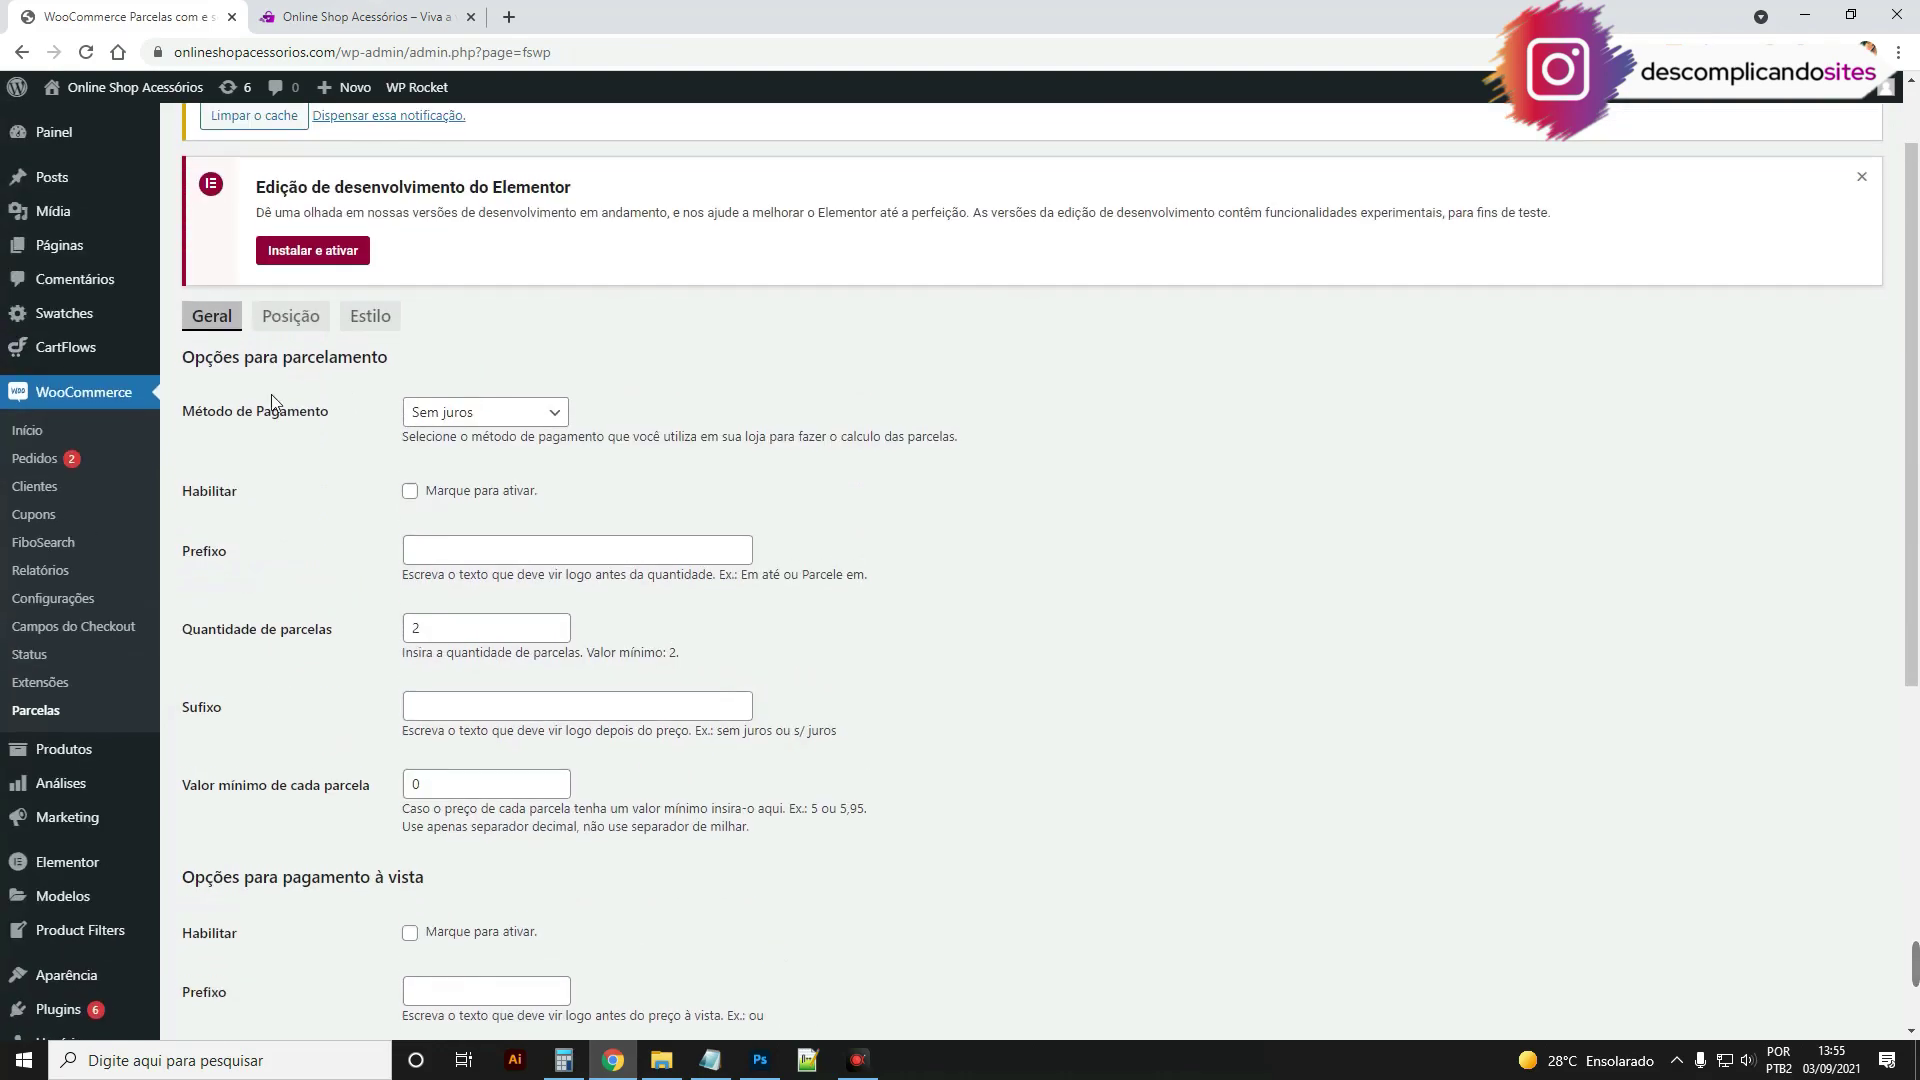
{"action": "left_click_drag", "start_coordinate": [184, 419], "coordinate": [306, 430]}
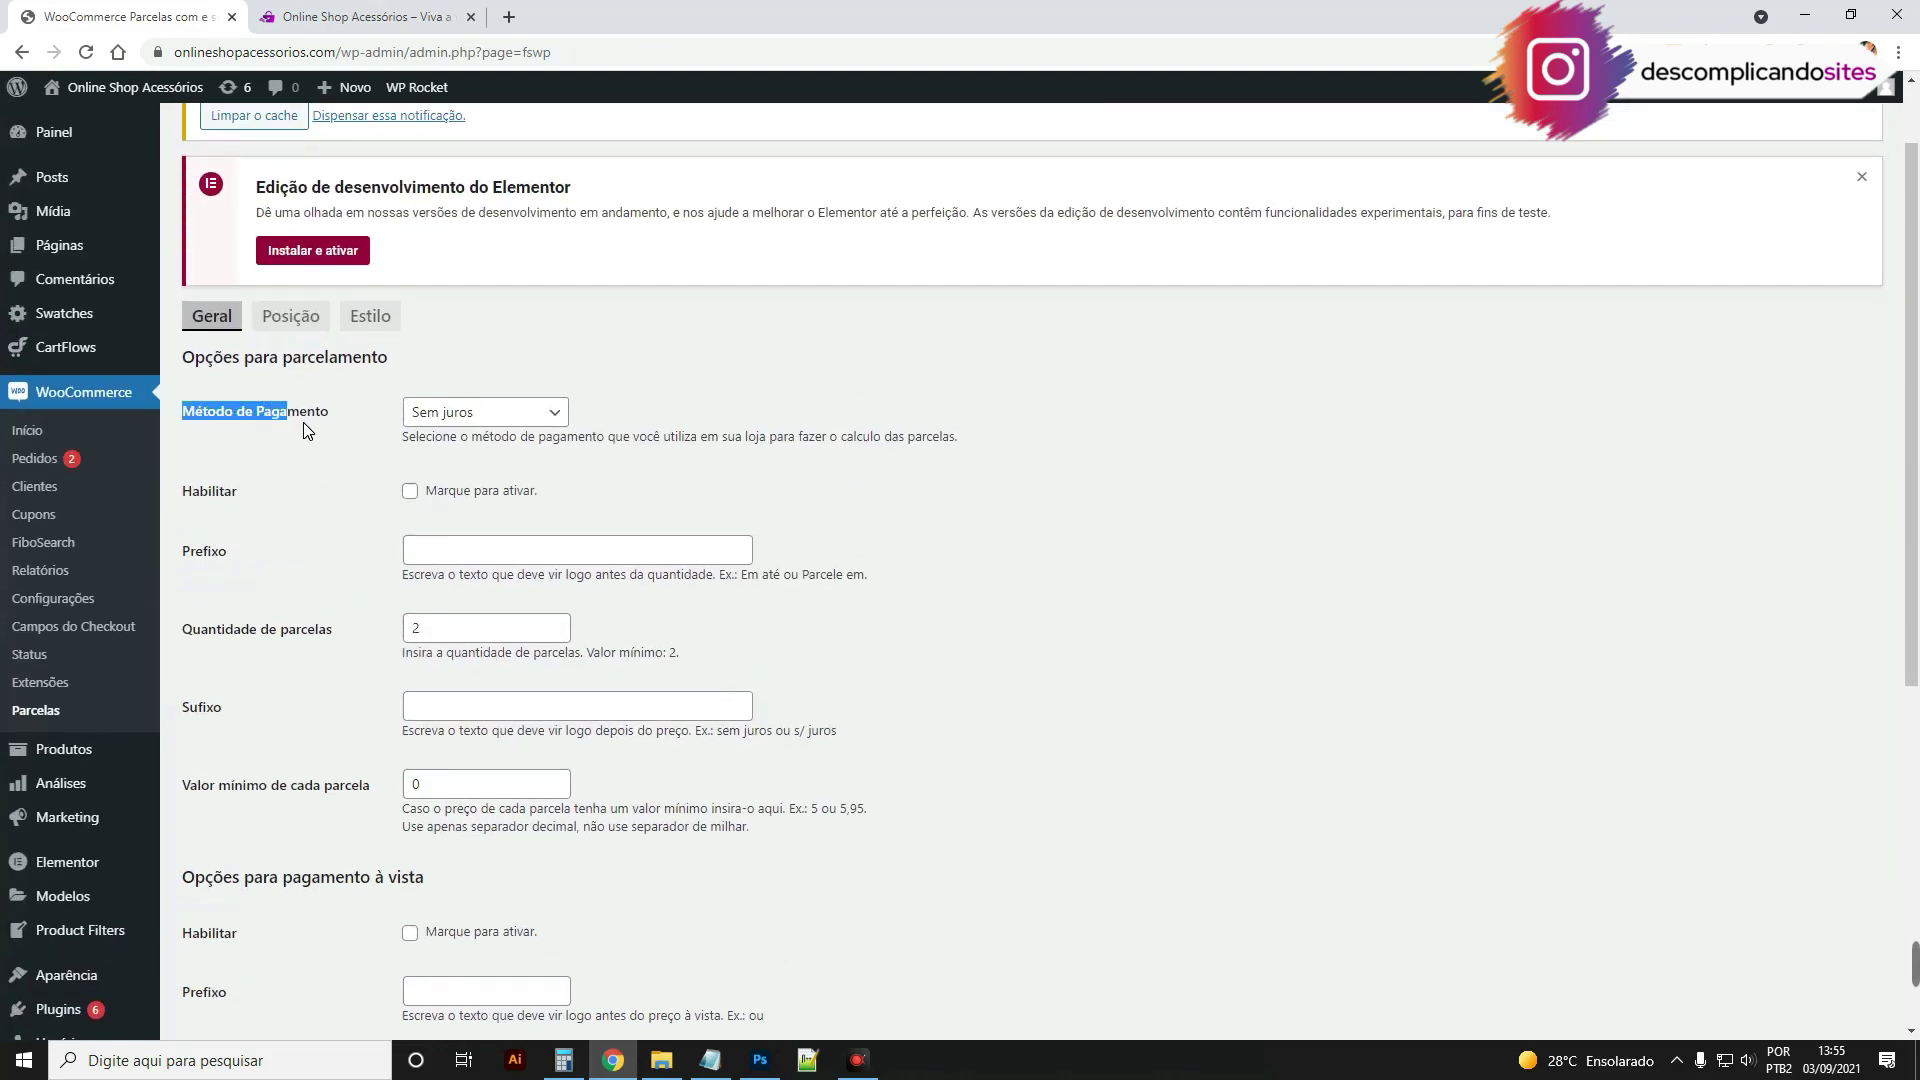
{"action": "left_click", "coordinate": [440, 421]}
{"action": "left_click", "coordinate": [394, 426]}
{"action": "left_click", "coordinate": [419, 422]}
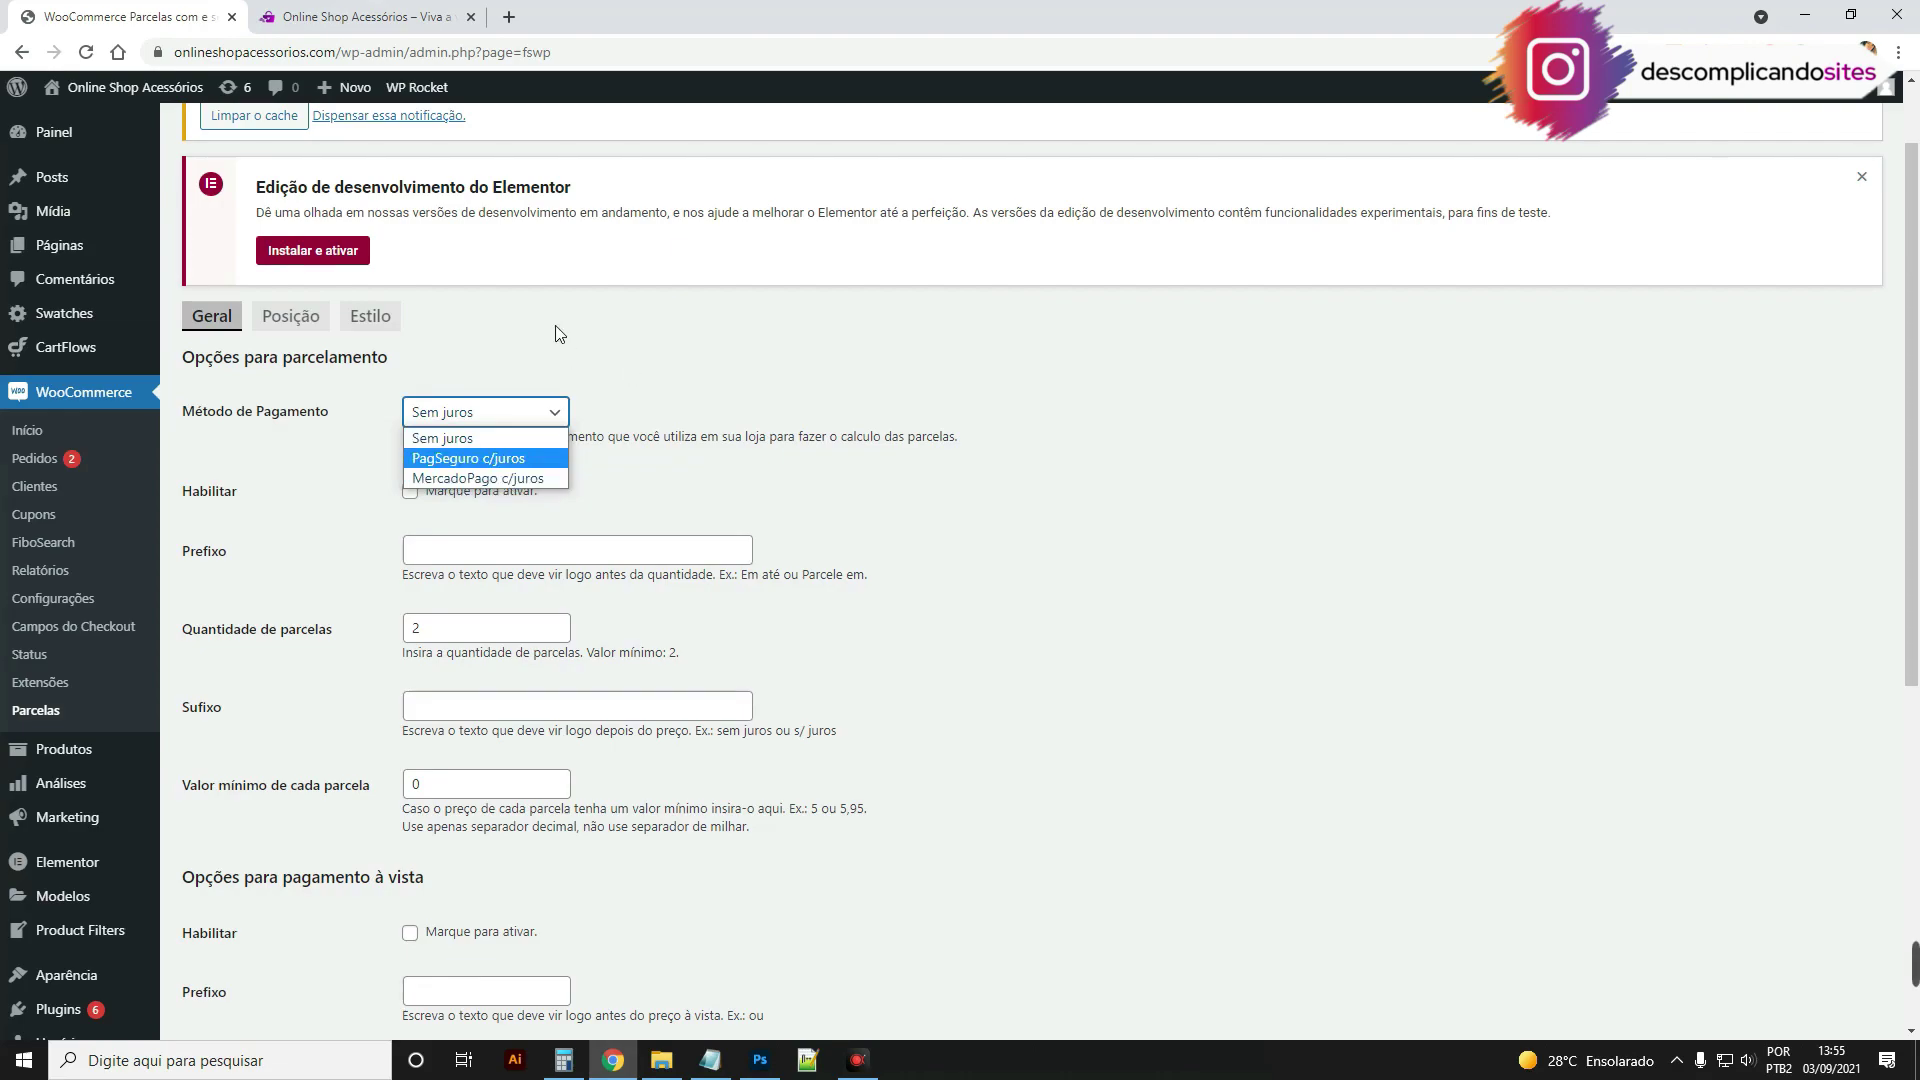
{"action": "key", "text": "Escape"}
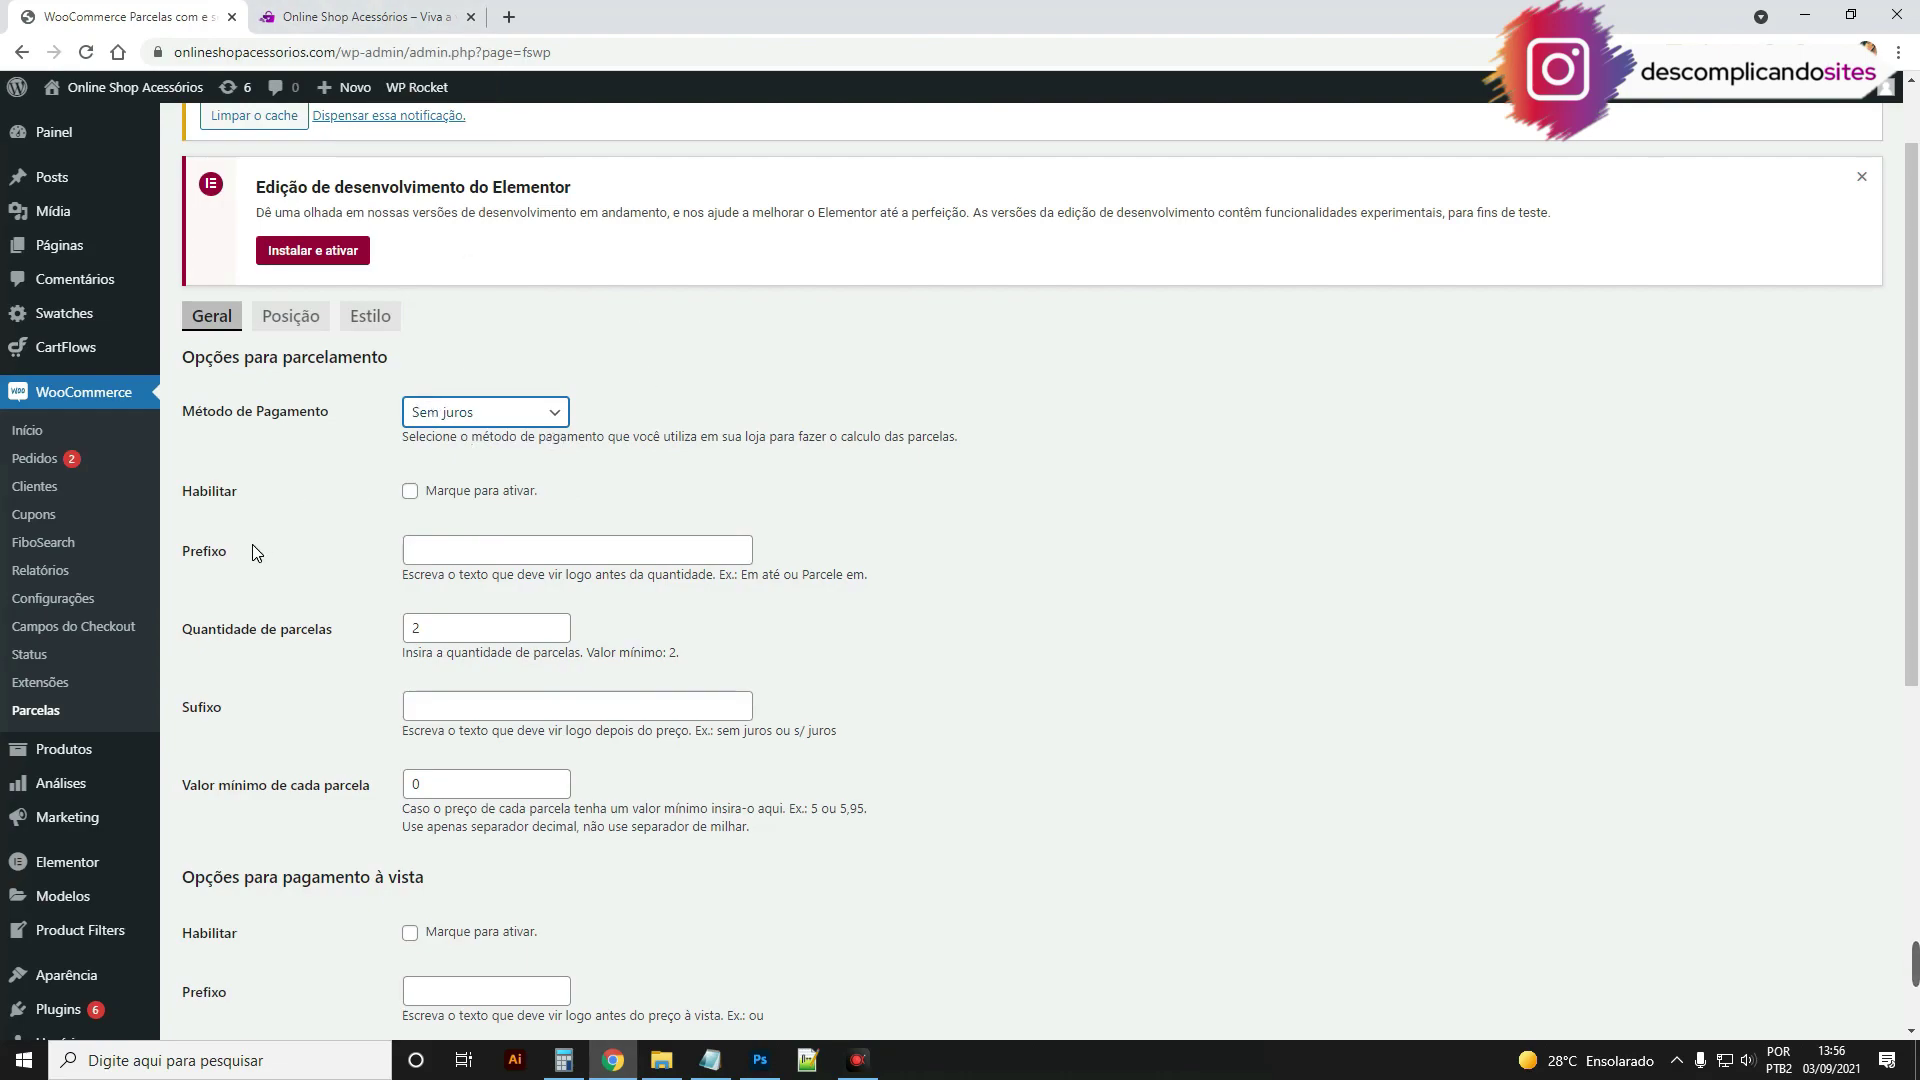
Step: Check which payment methods are enabled in the WooCommerce settings in a separate tab, then return to the Parcelas settings
{"action": "left_click", "coordinate": [76, 600]}
{"action": "right_click", "coordinate": [76, 605]}
{"action": "left_click", "coordinate": [150, 614]}
{"action": "key", "text": "ctrl+Tab"}
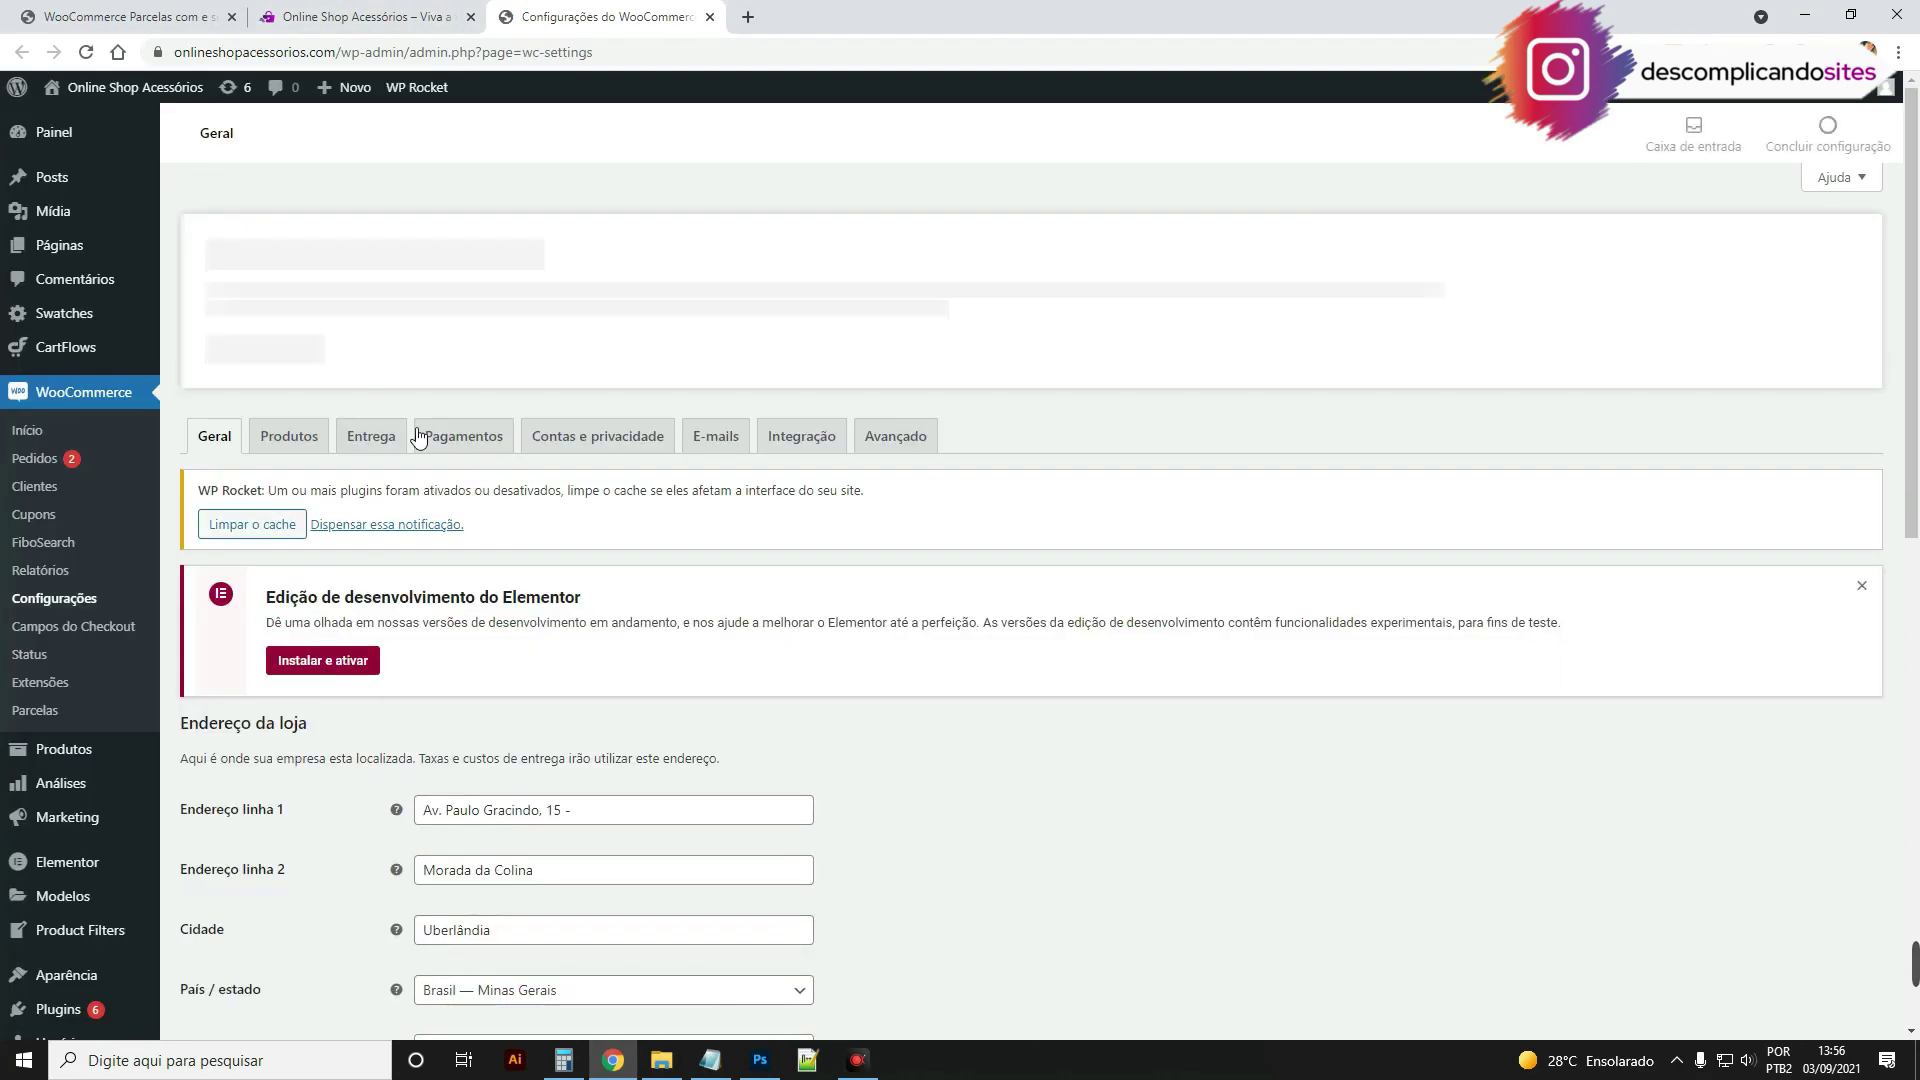
{"action": "left_click", "coordinate": [463, 436]}
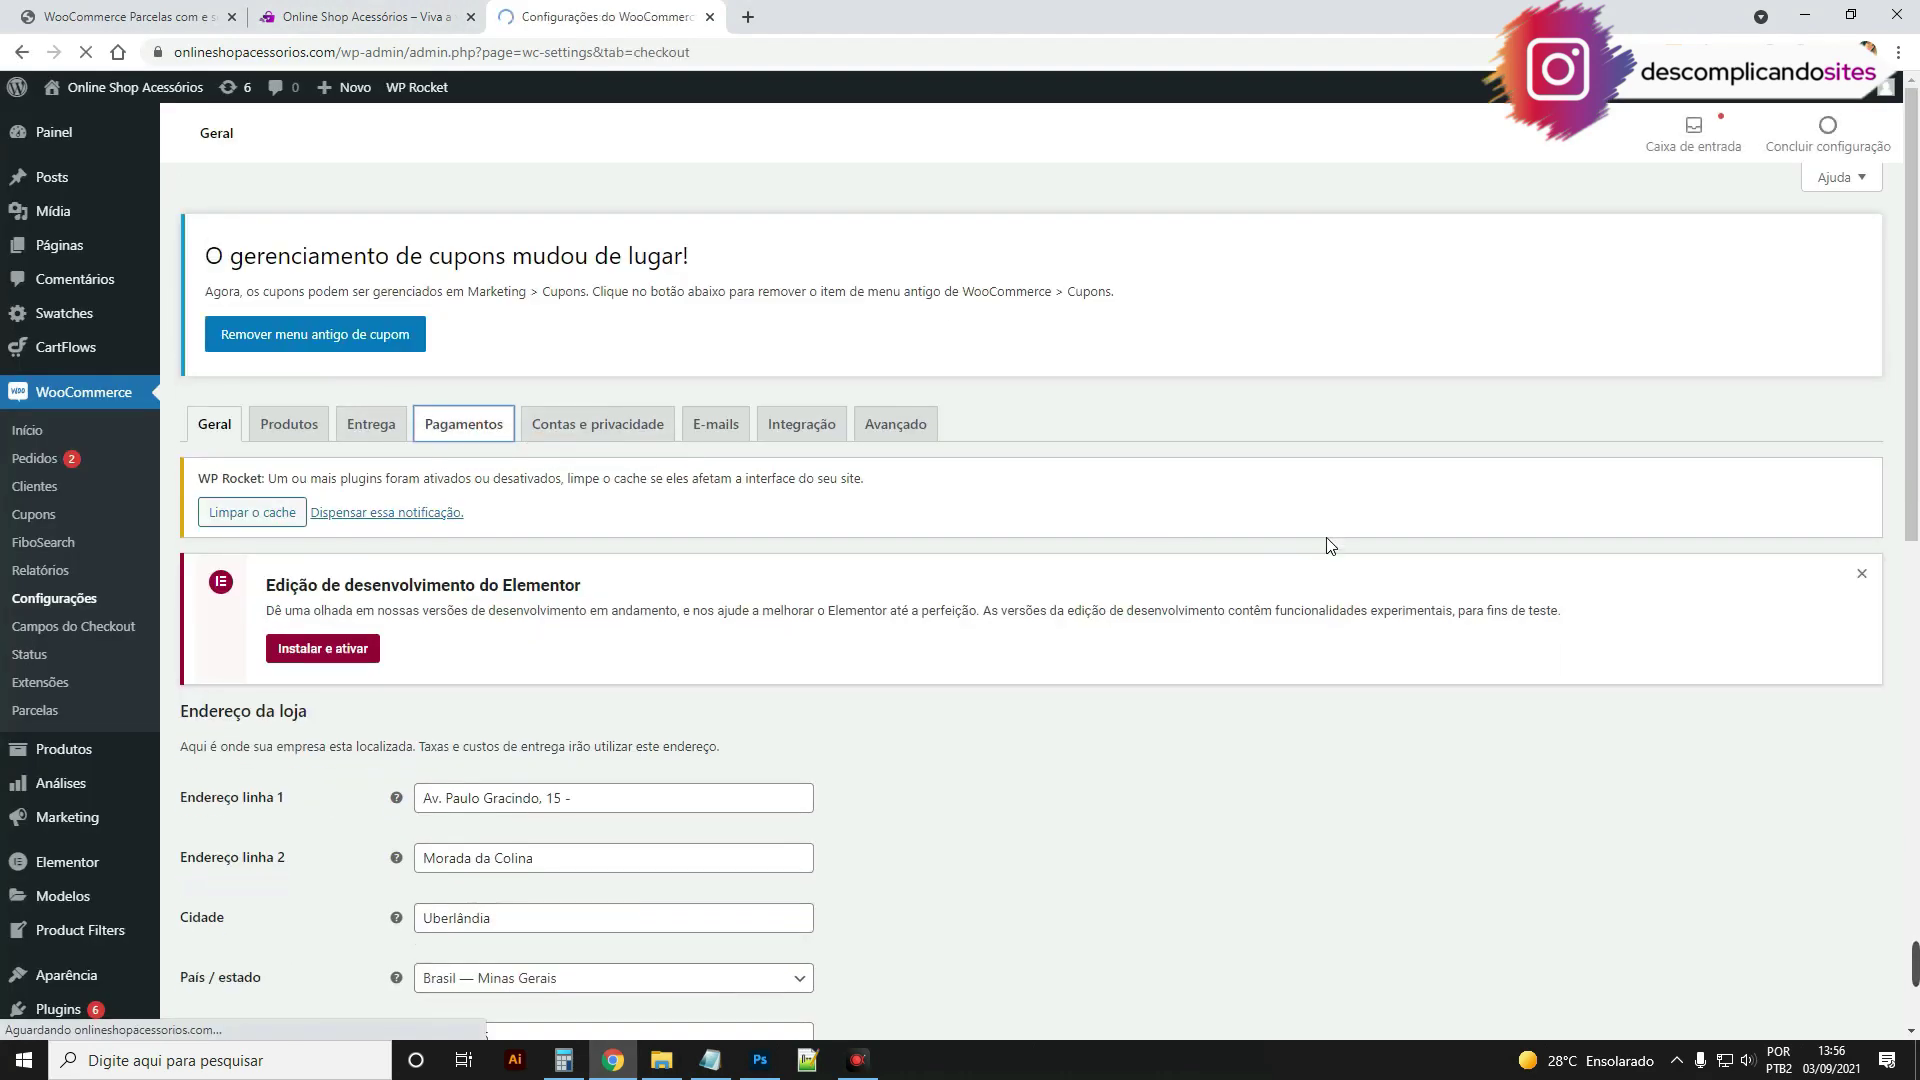
{"action": "scroll", "coordinate": [664, 960], "scroll_direction": "down", "scroll_amount": 5}
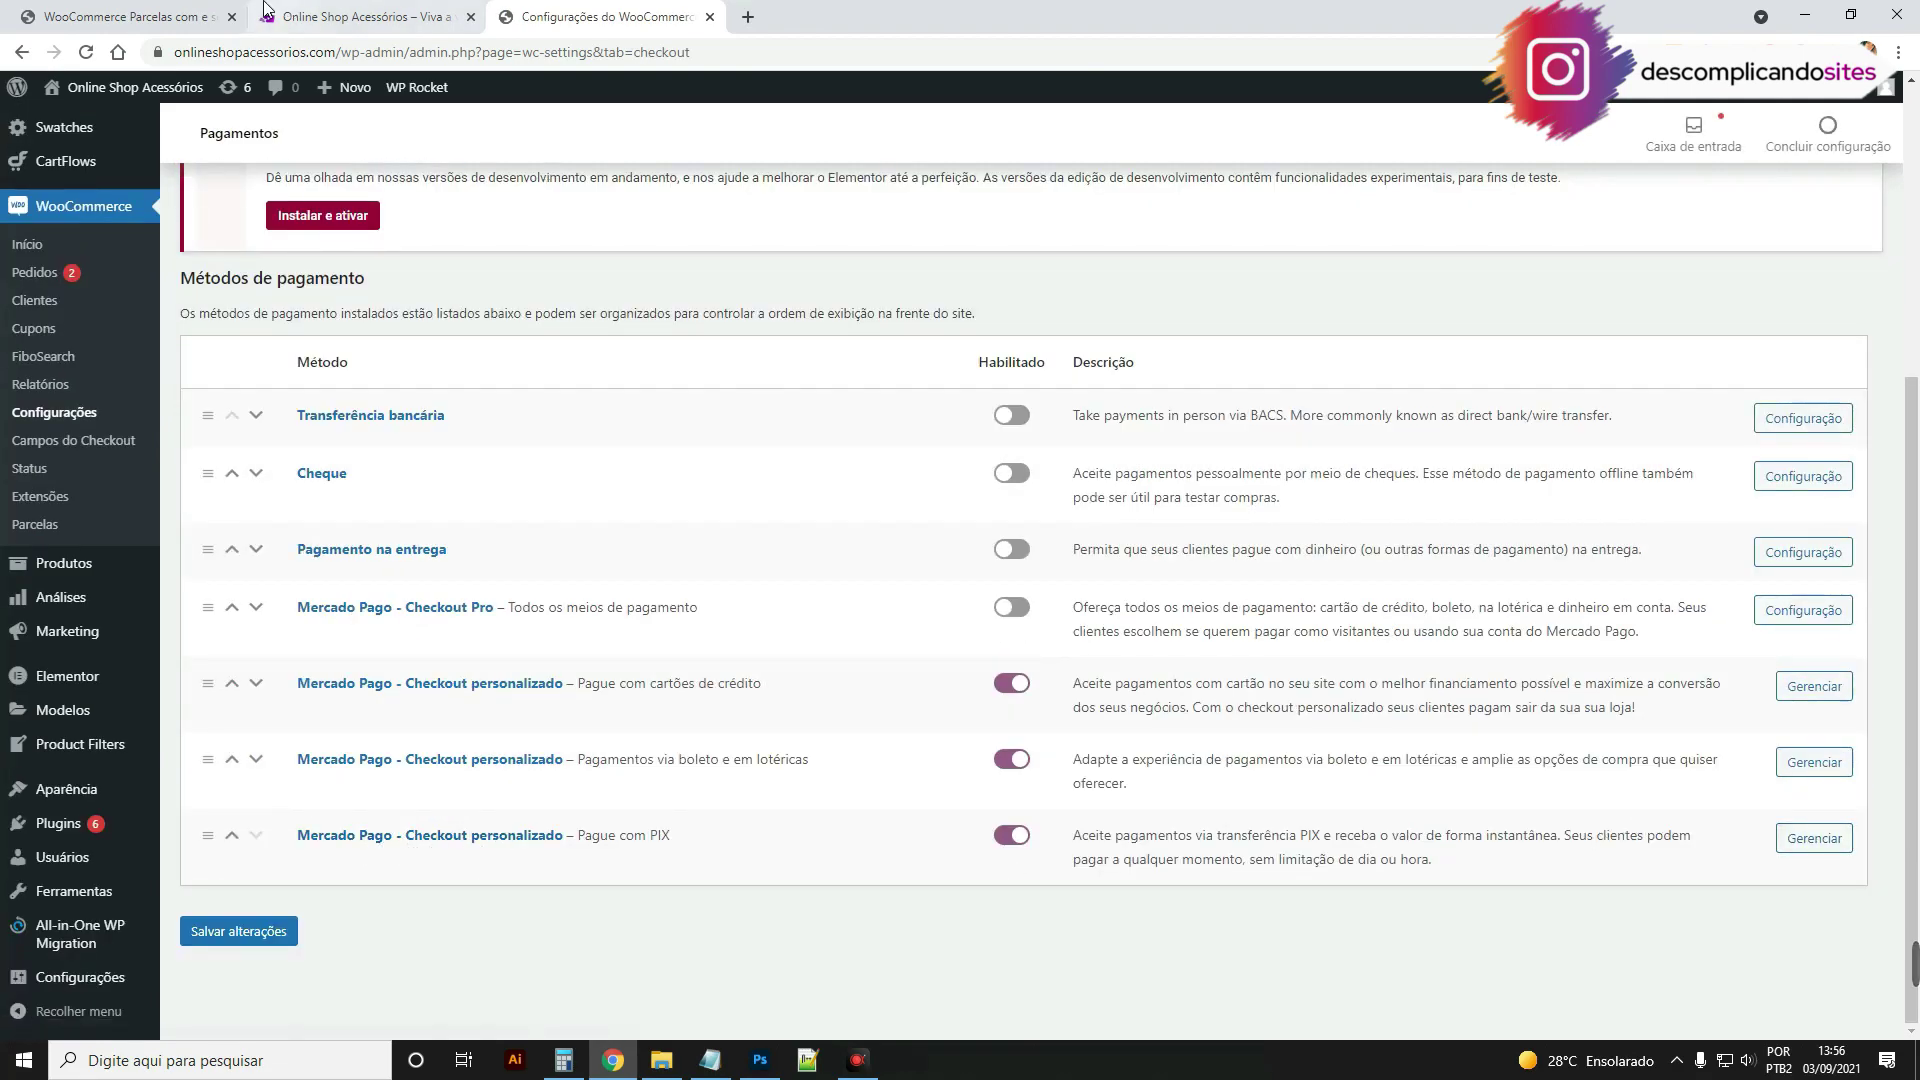
{"action": "left_click", "coordinate": [709, 17]}
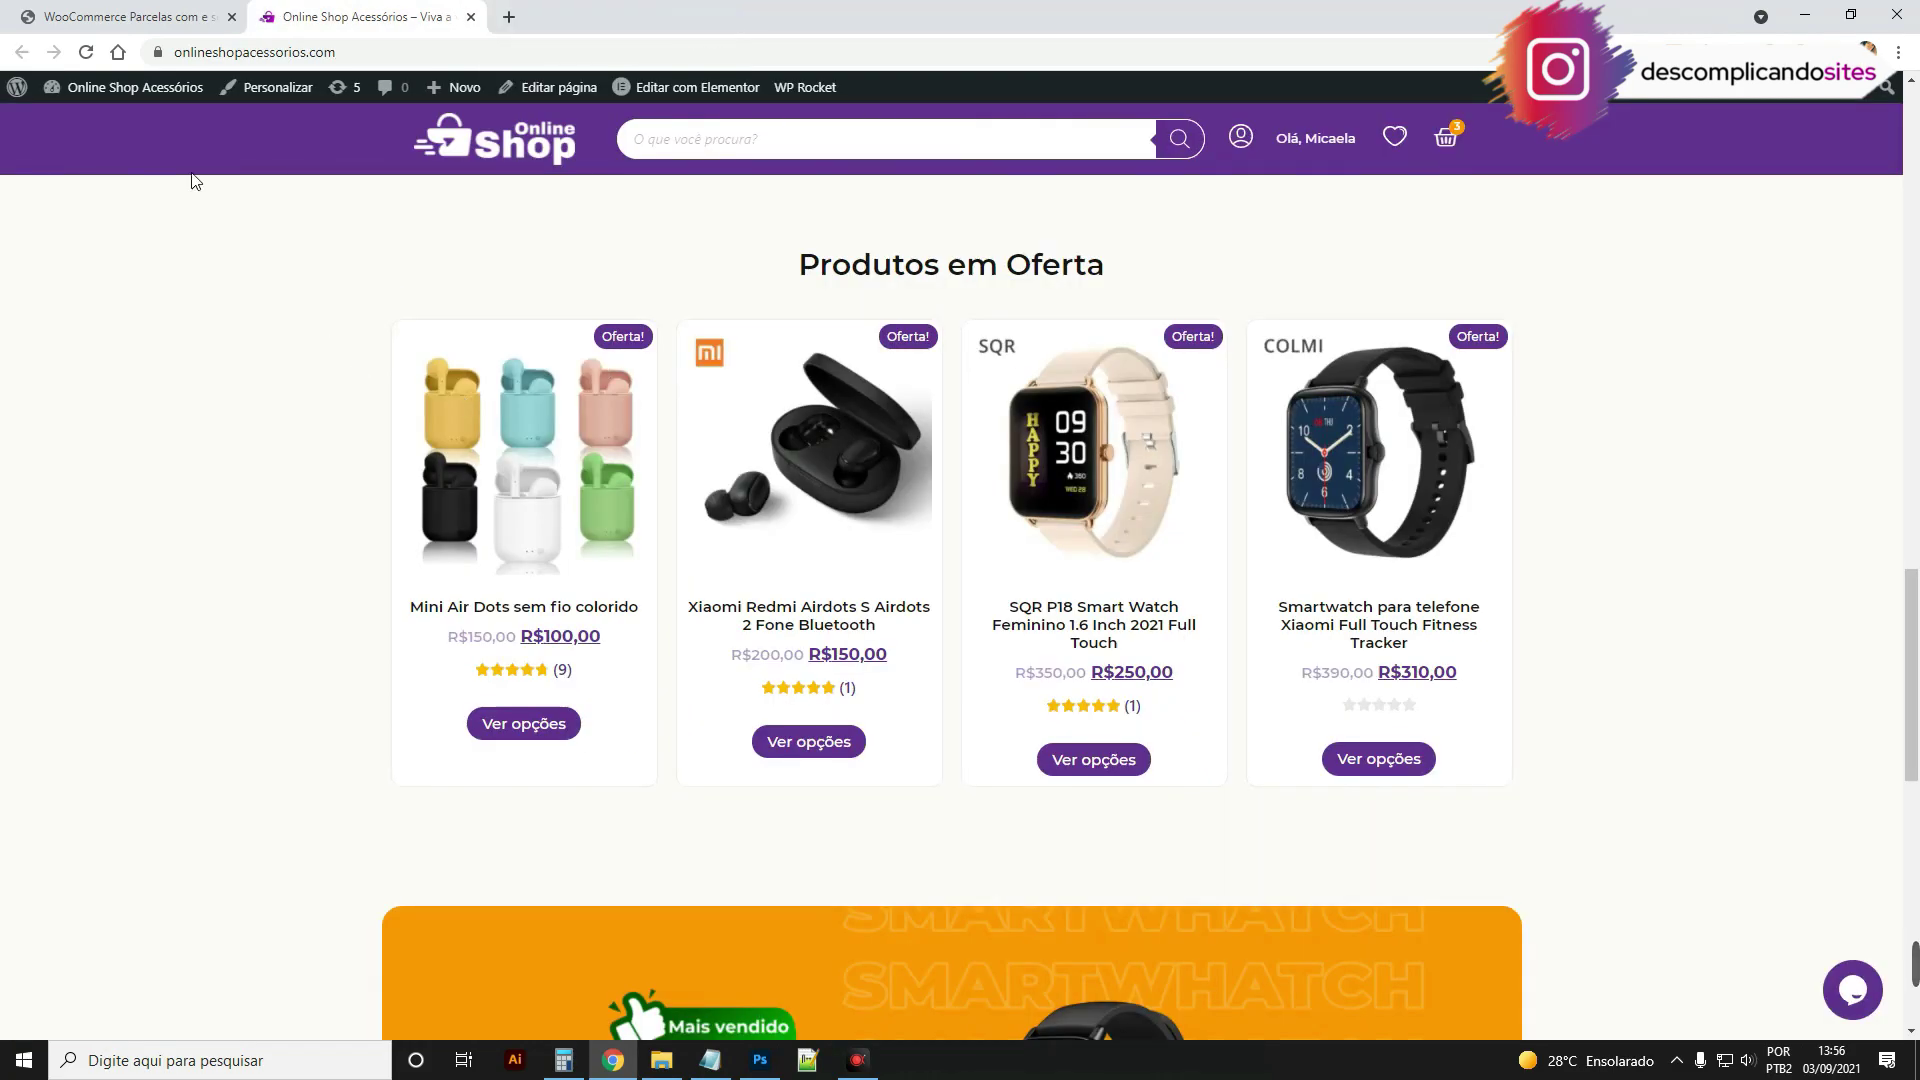
{"action": "left_click", "coordinate": [140, 10]}
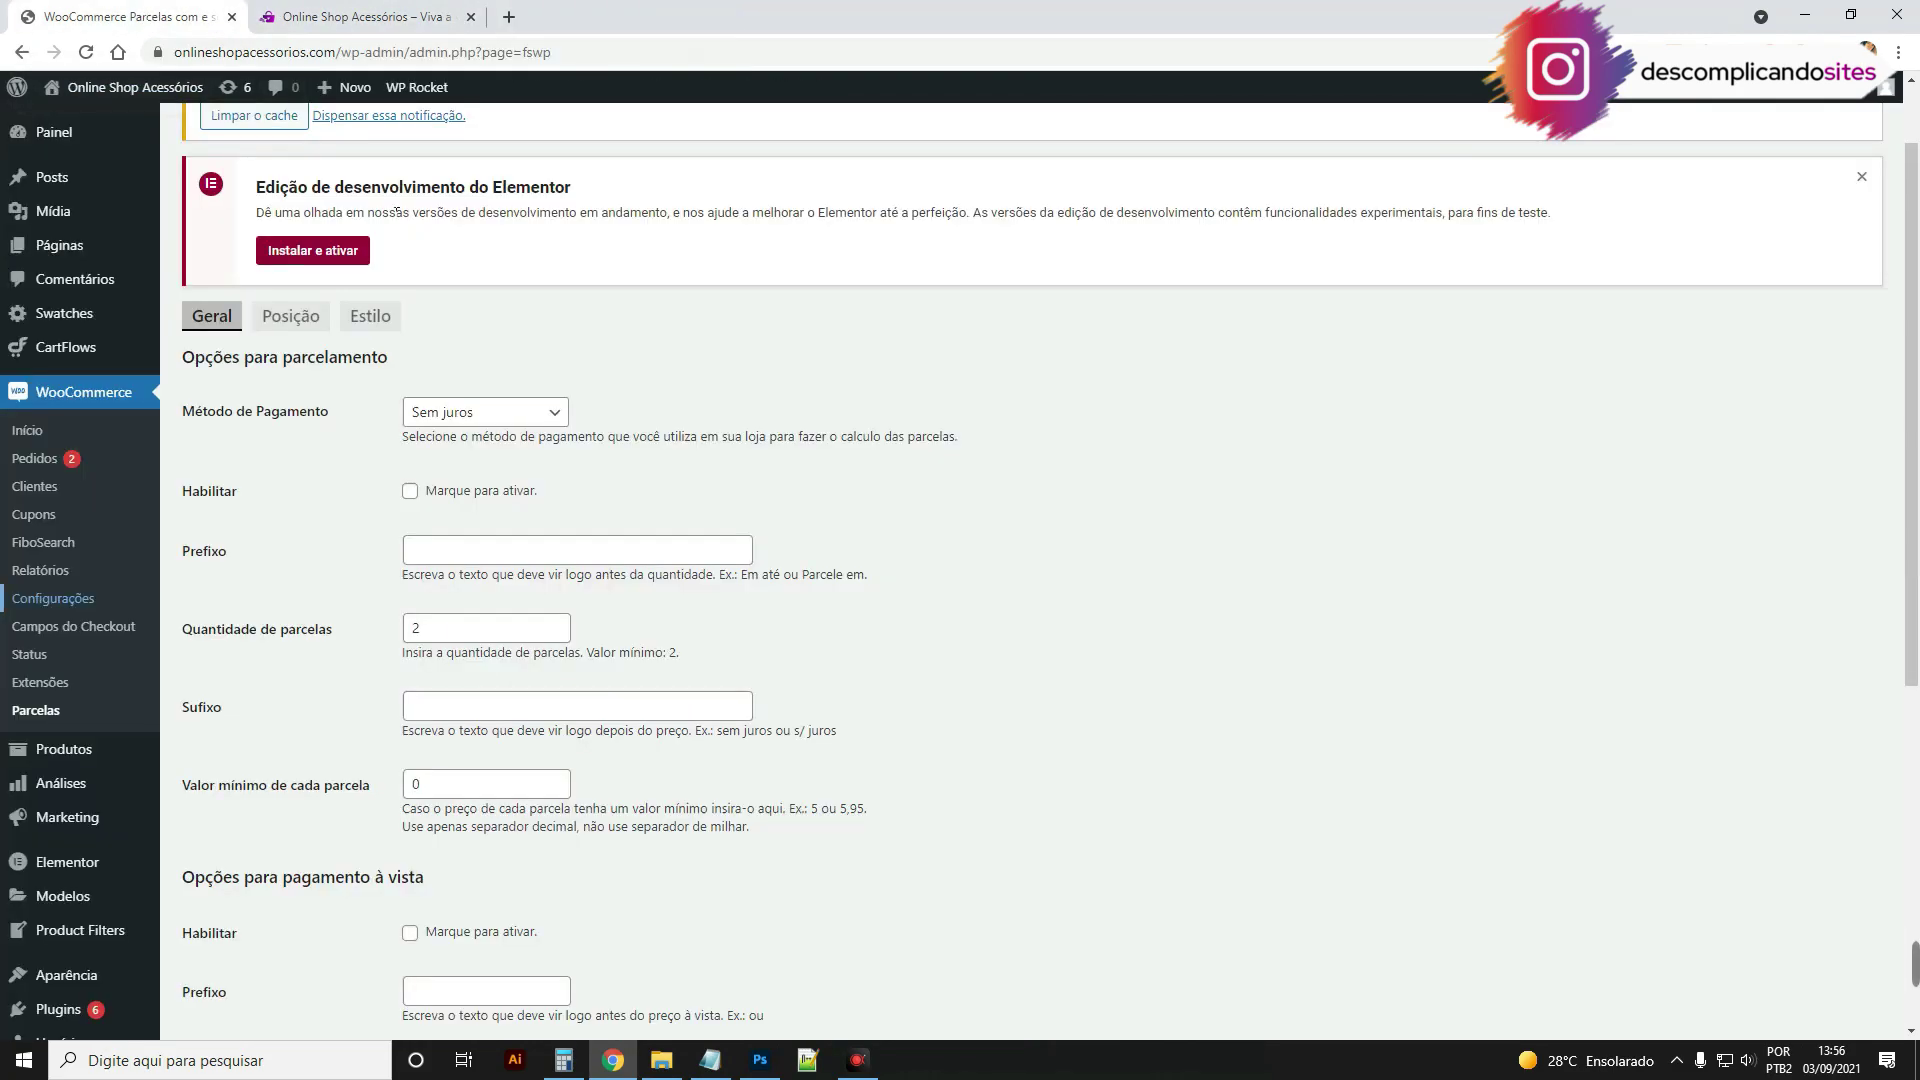
Step: Enable the instalment display under Opções para parcelamento, keeping Sem juros as the payment method
{"action": "scroll", "coordinate": [297, 432], "scroll_direction": "down", "scroll_amount": 1}
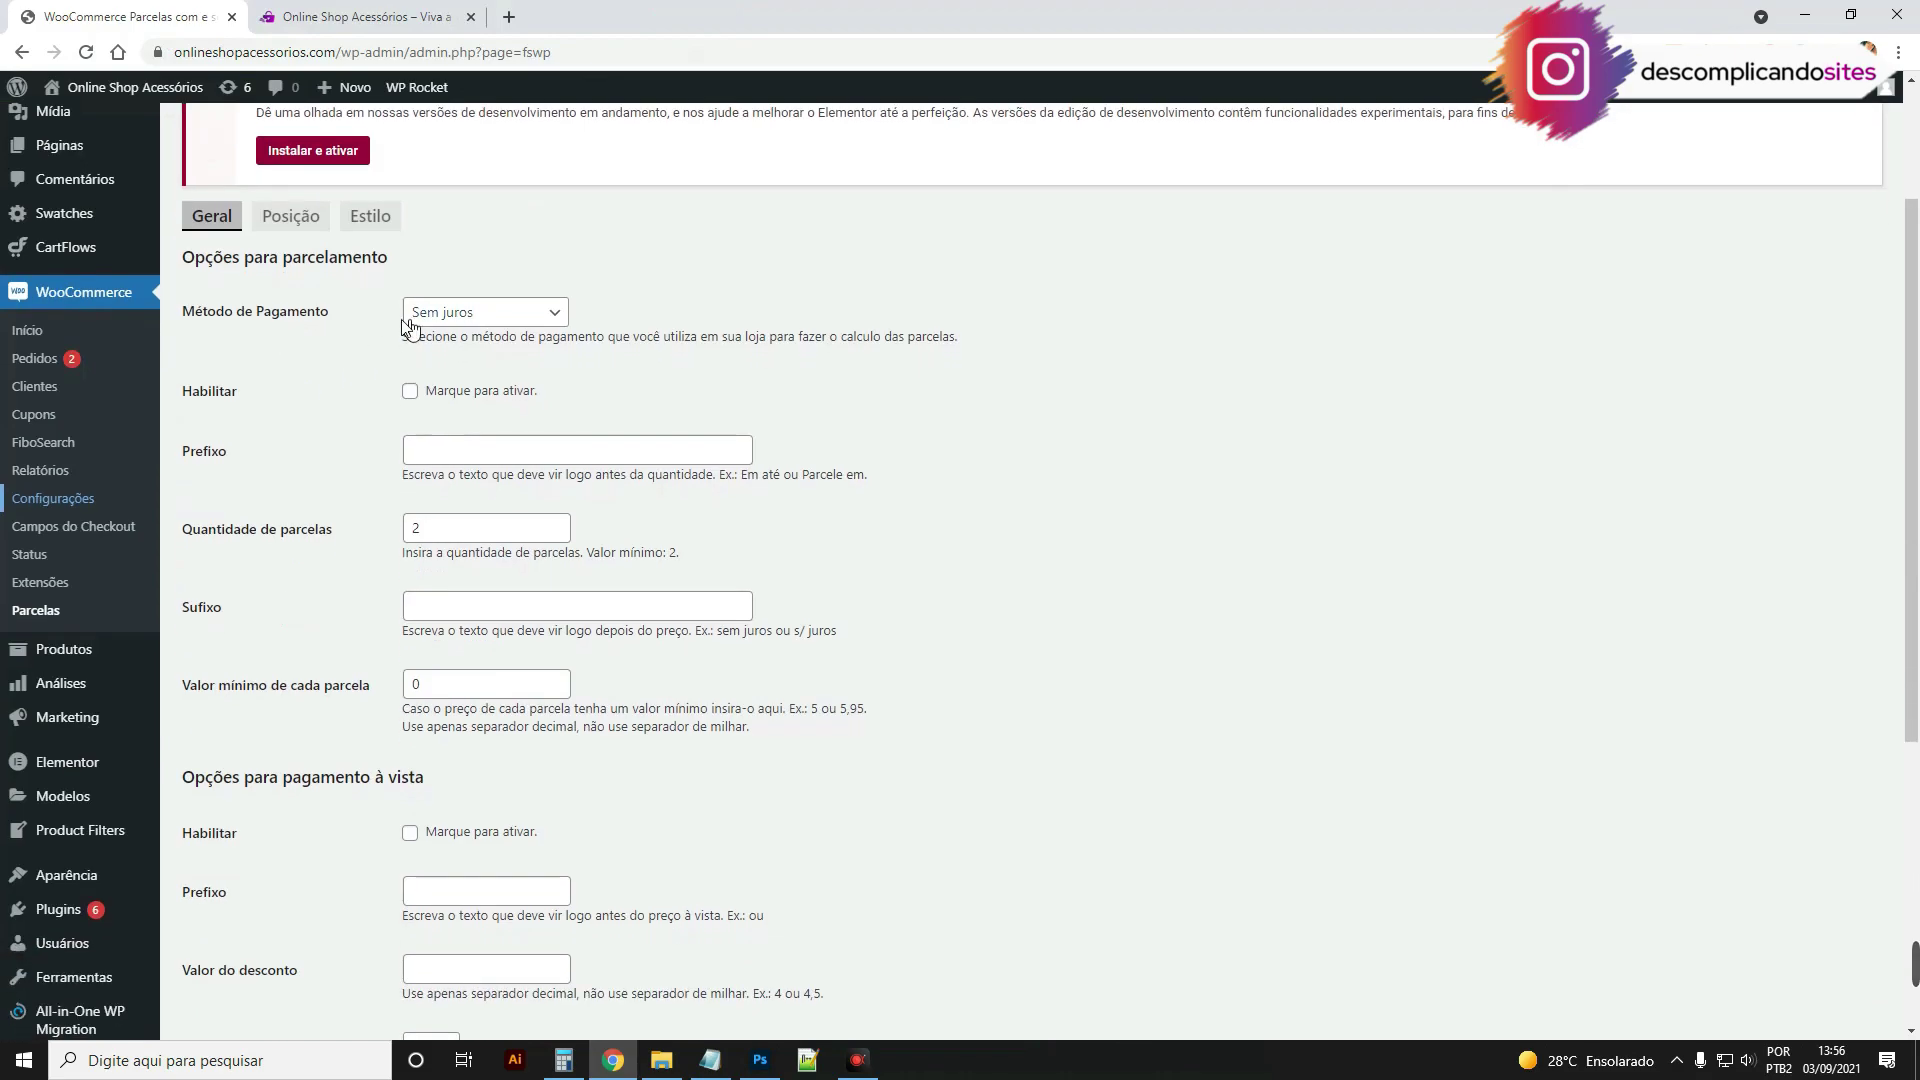
{"action": "left_click", "coordinate": [458, 310]}
{"action": "left_click", "coordinate": [435, 315]}
{"action": "scroll", "coordinate": [224, 320], "scroll_direction": "down", "scroll_amount": 1}
{"action": "left_click_drag", "start_coordinate": [190, 291], "coordinate": [224, 291]}
{"action": "left_click", "coordinate": [457, 295]}
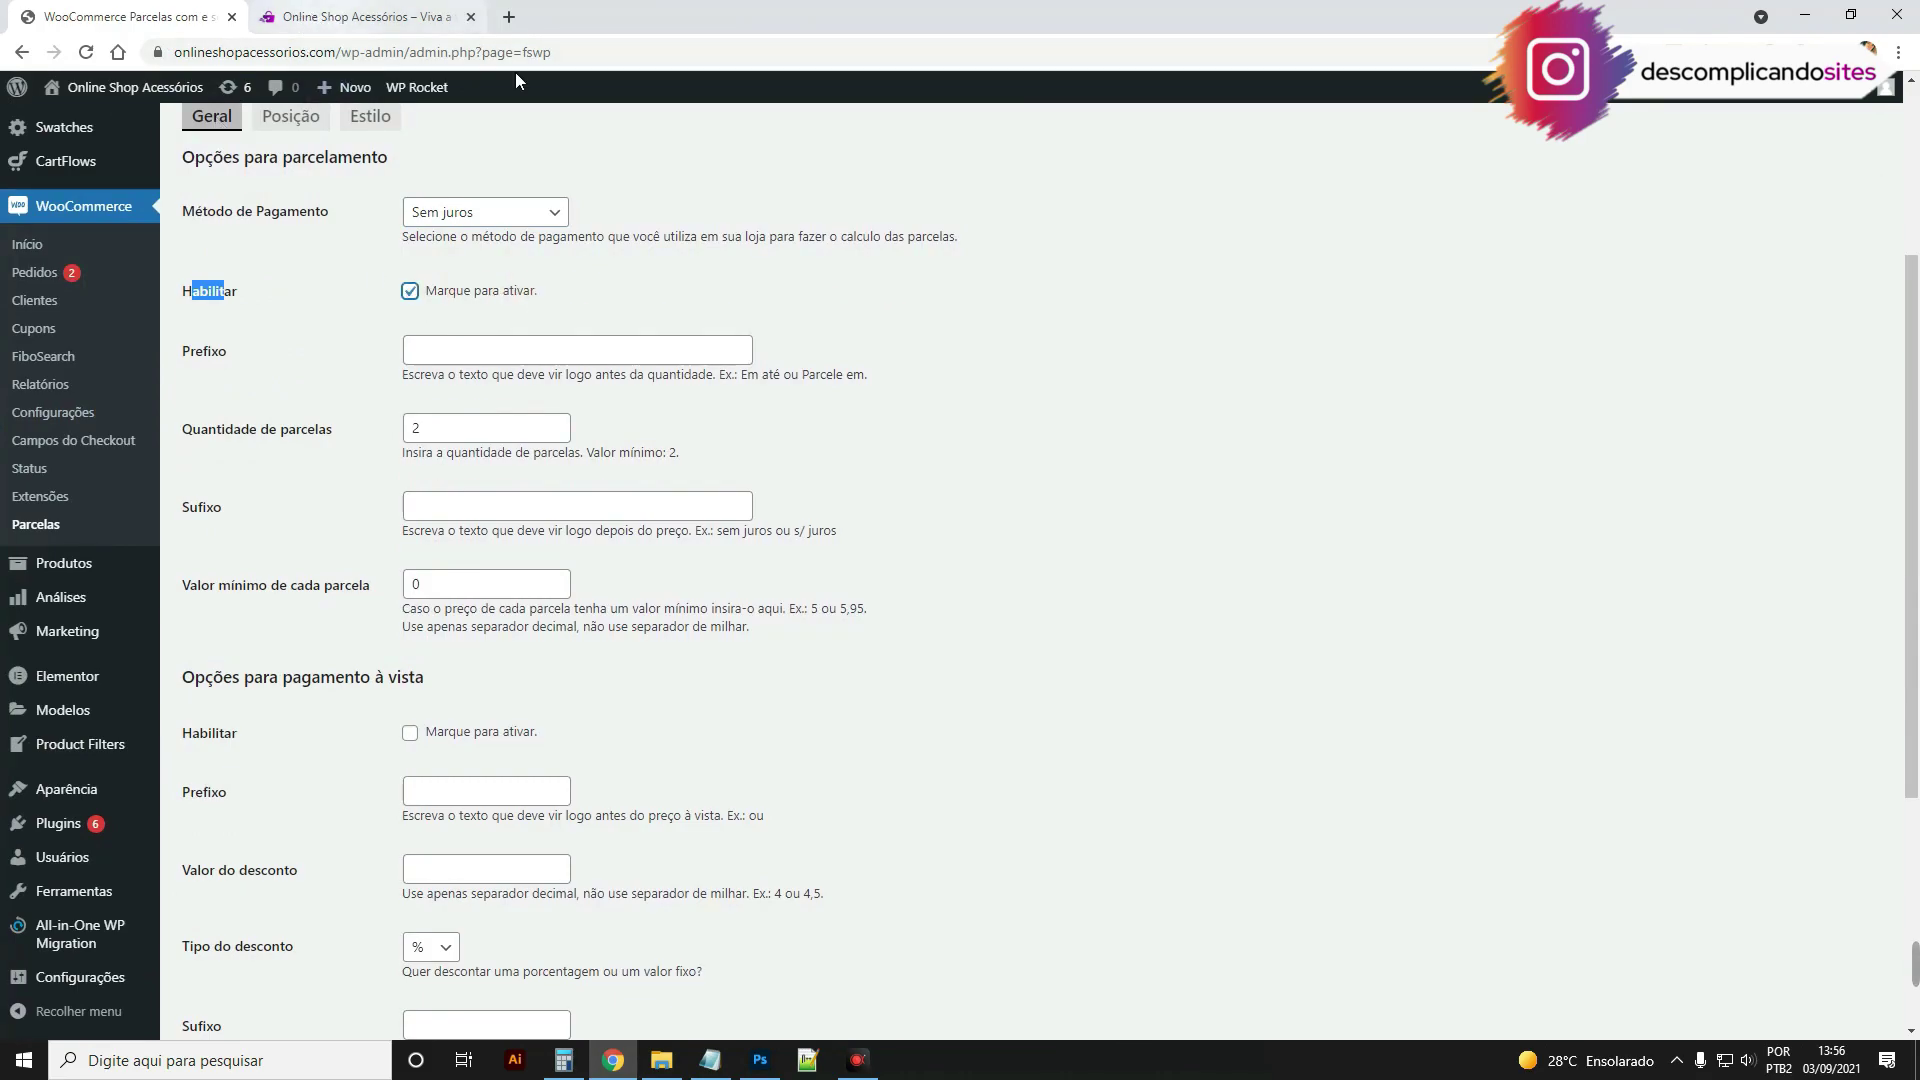
Step: Set the instalment prefix to "Em até" and the number of instalments to 12
{"action": "left_click", "coordinate": [430, 354]}
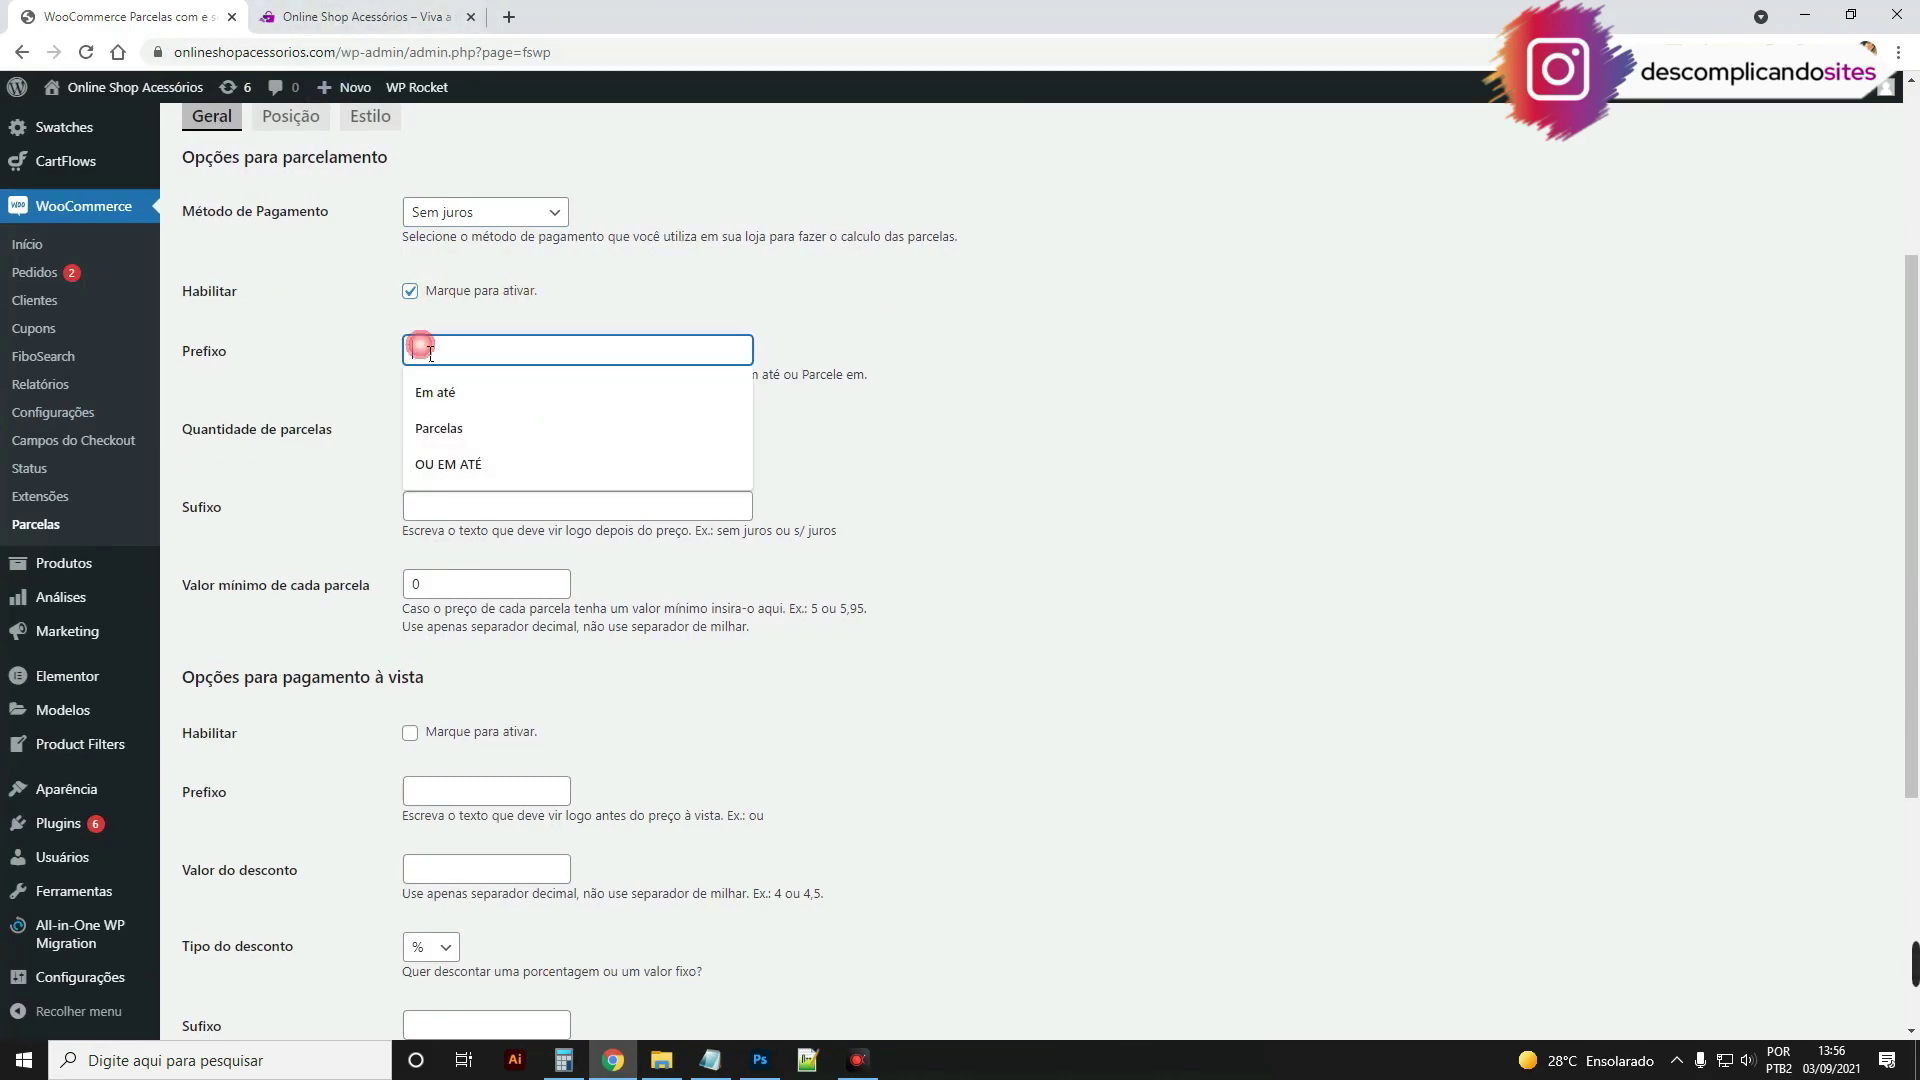
{"action": "left_click", "coordinate": [382, 357]}
{"action": "left_click_drag", "start_coordinate": [195, 358], "coordinate": [279, 352]}
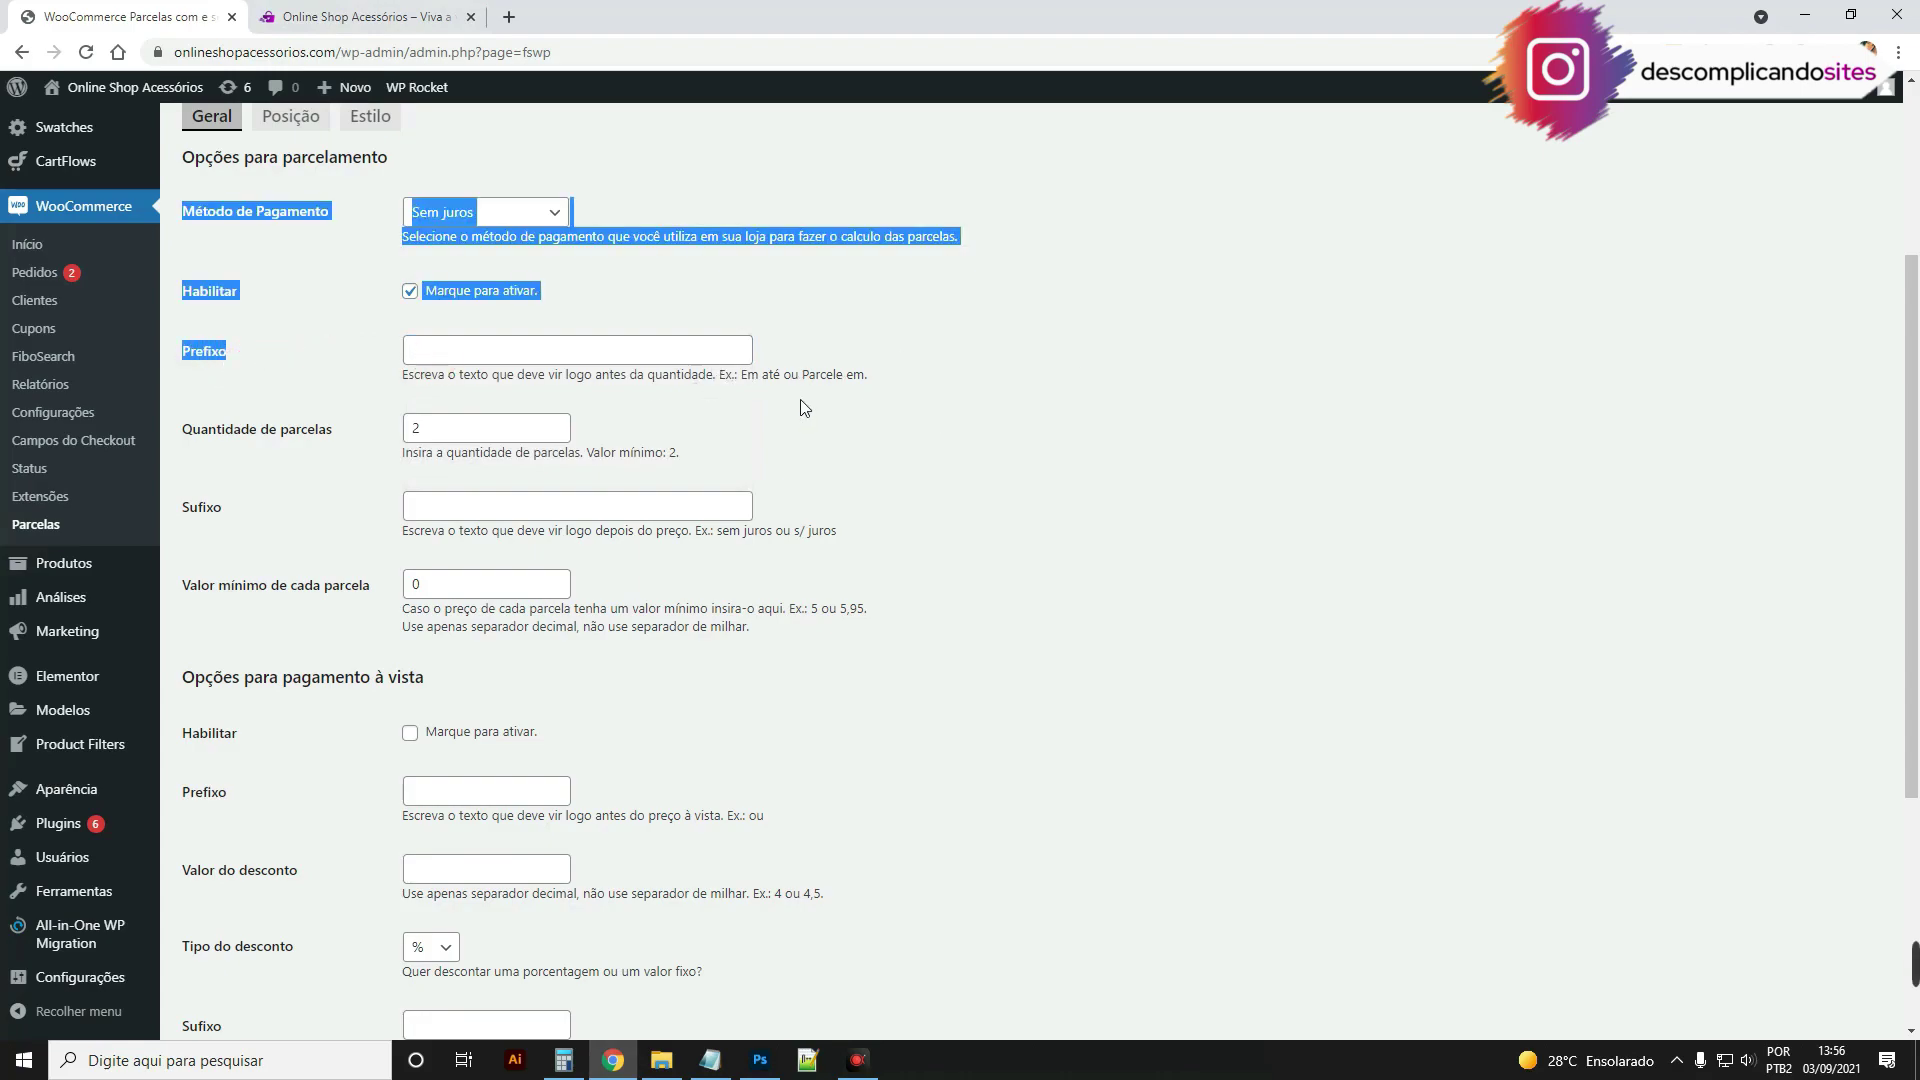
{"action": "left_click", "coordinate": [852, 292]}
{"action": "left_click", "coordinate": [497, 354]}
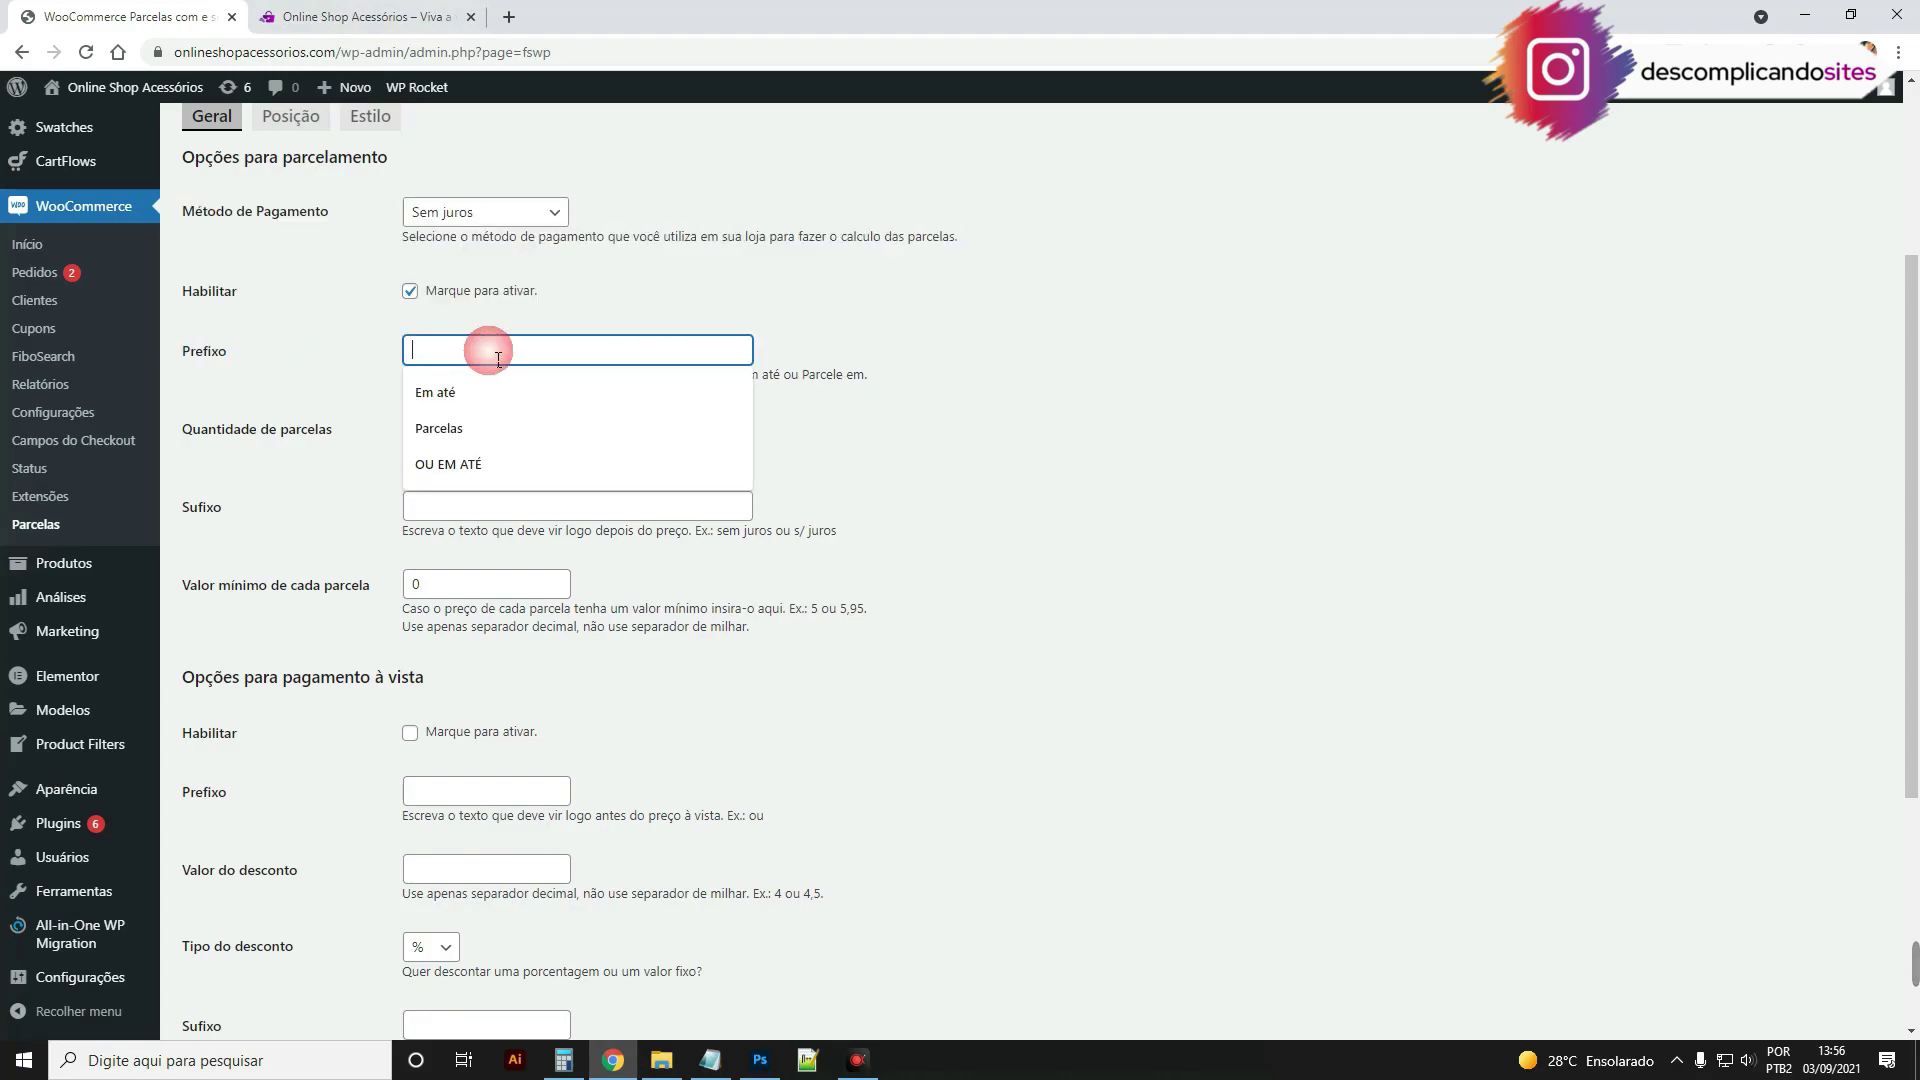
{"action": "left_click", "coordinate": [479, 396]}
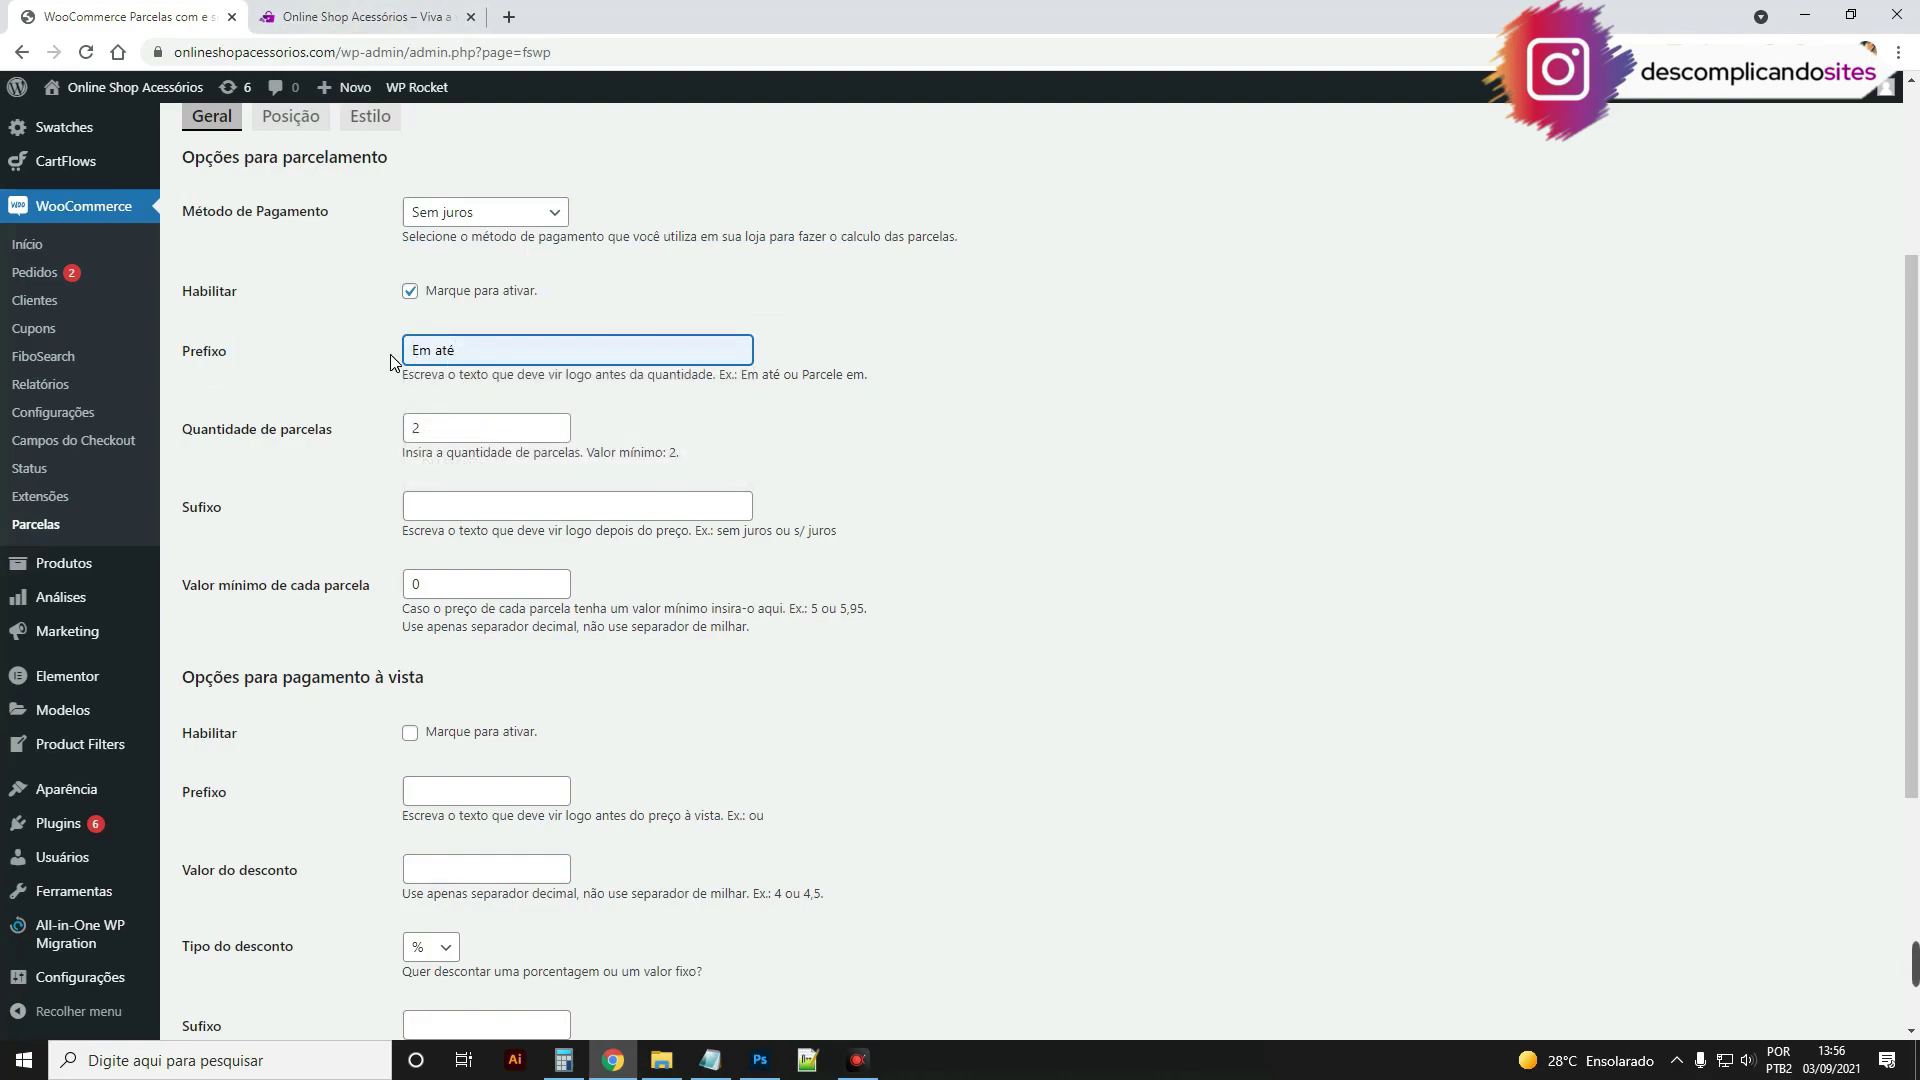
{"action": "scroll", "coordinate": [333, 394], "scroll_direction": "down", "scroll_amount": 1}
{"action": "double_click", "coordinate": [421, 333]}
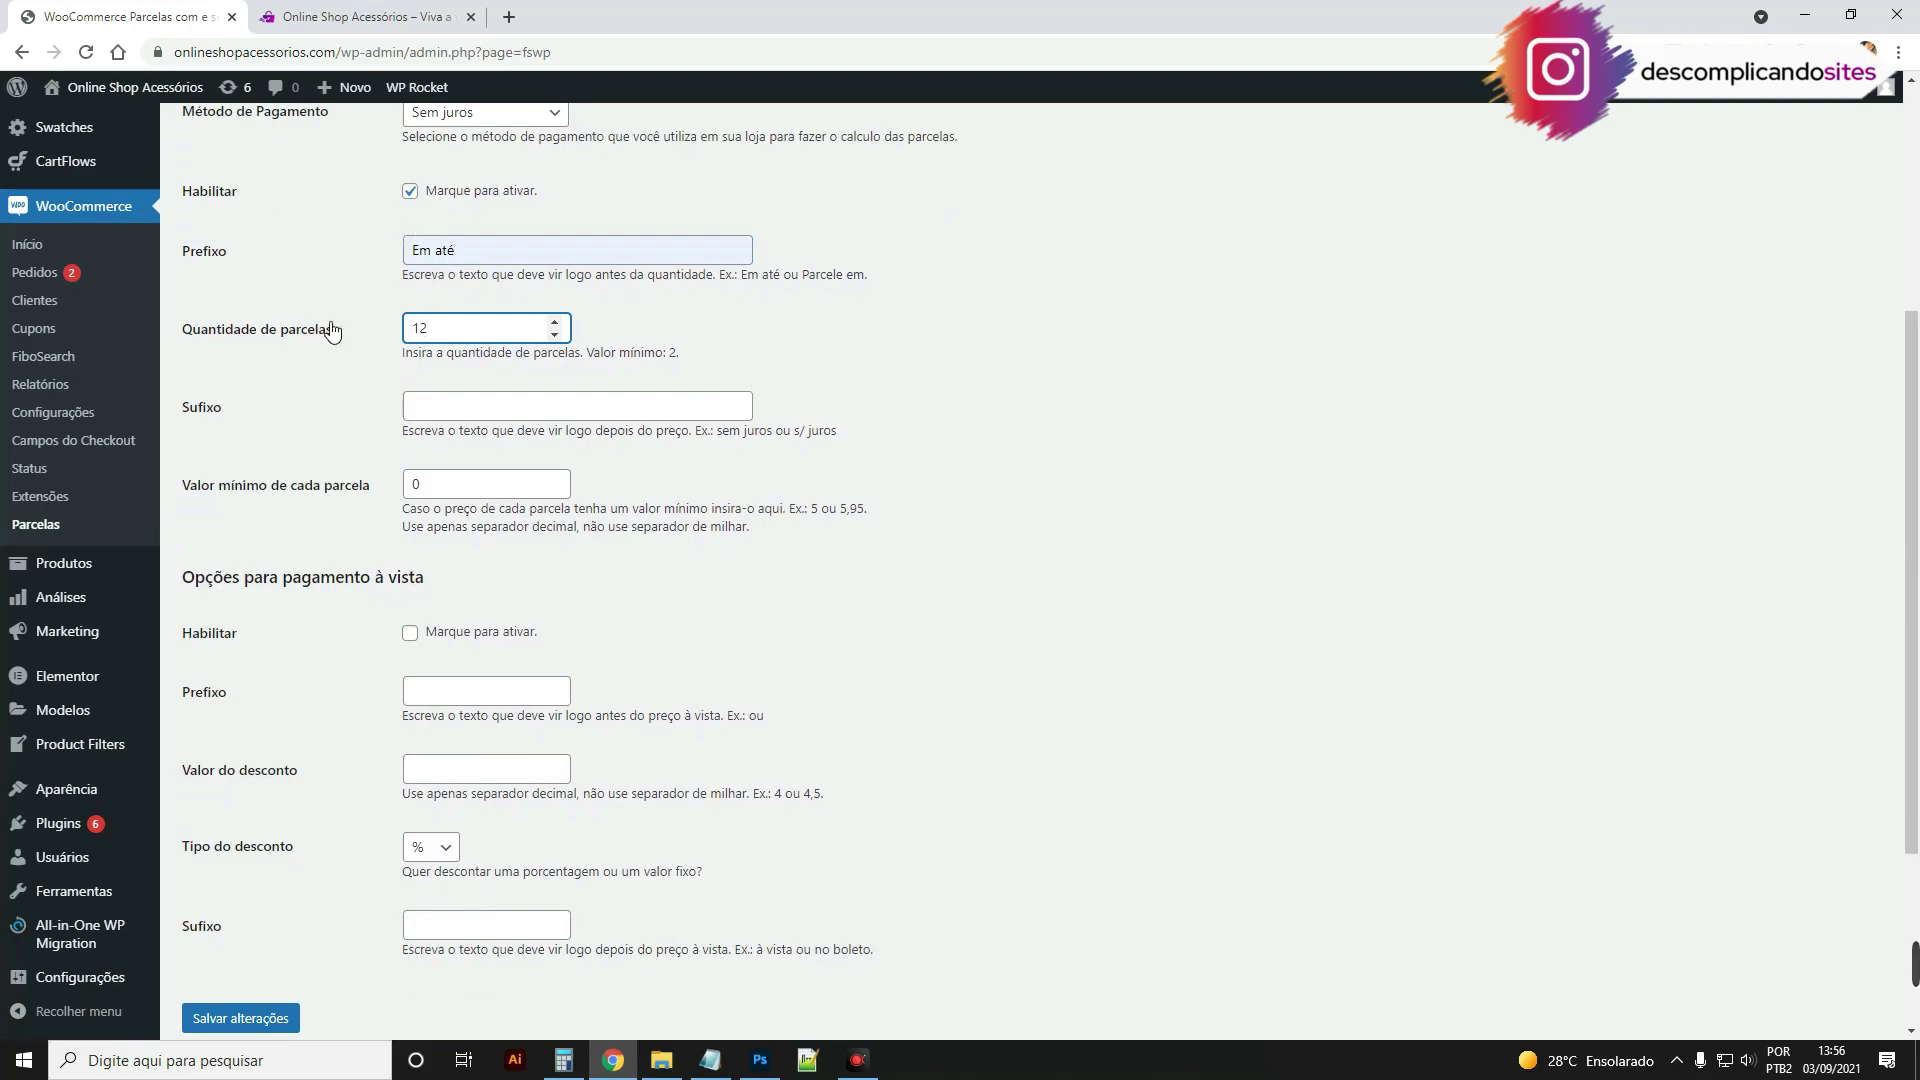
Step: Review the minimum value per instalment setting and the Opções para pagamento à vista section
{"action": "scroll", "coordinate": [900, 424], "scroll_direction": "down", "scroll_amount": 1}
{"action": "left_click_drag", "start_coordinate": [187, 388], "coordinate": [380, 400]}
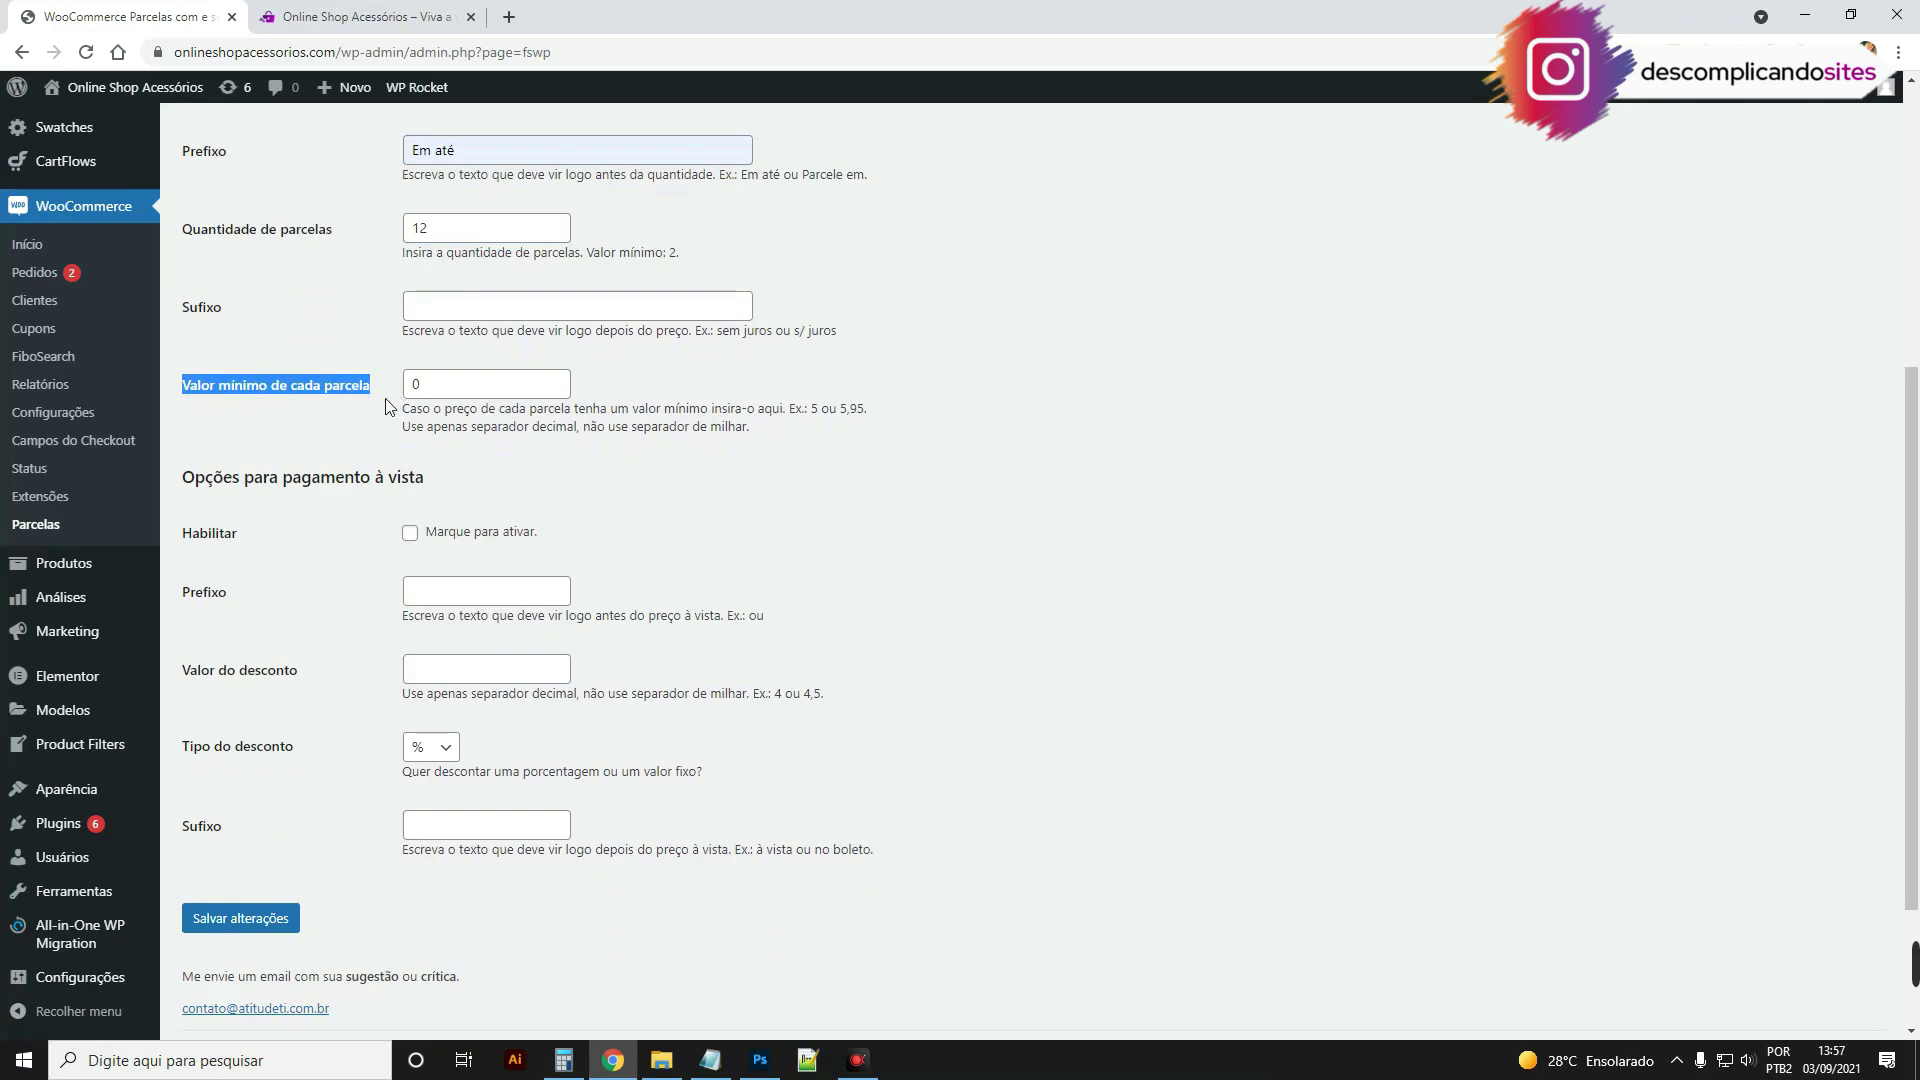
{"action": "scroll", "coordinate": [697, 451], "scroll_direction": "down", "scroll_amount": 1}
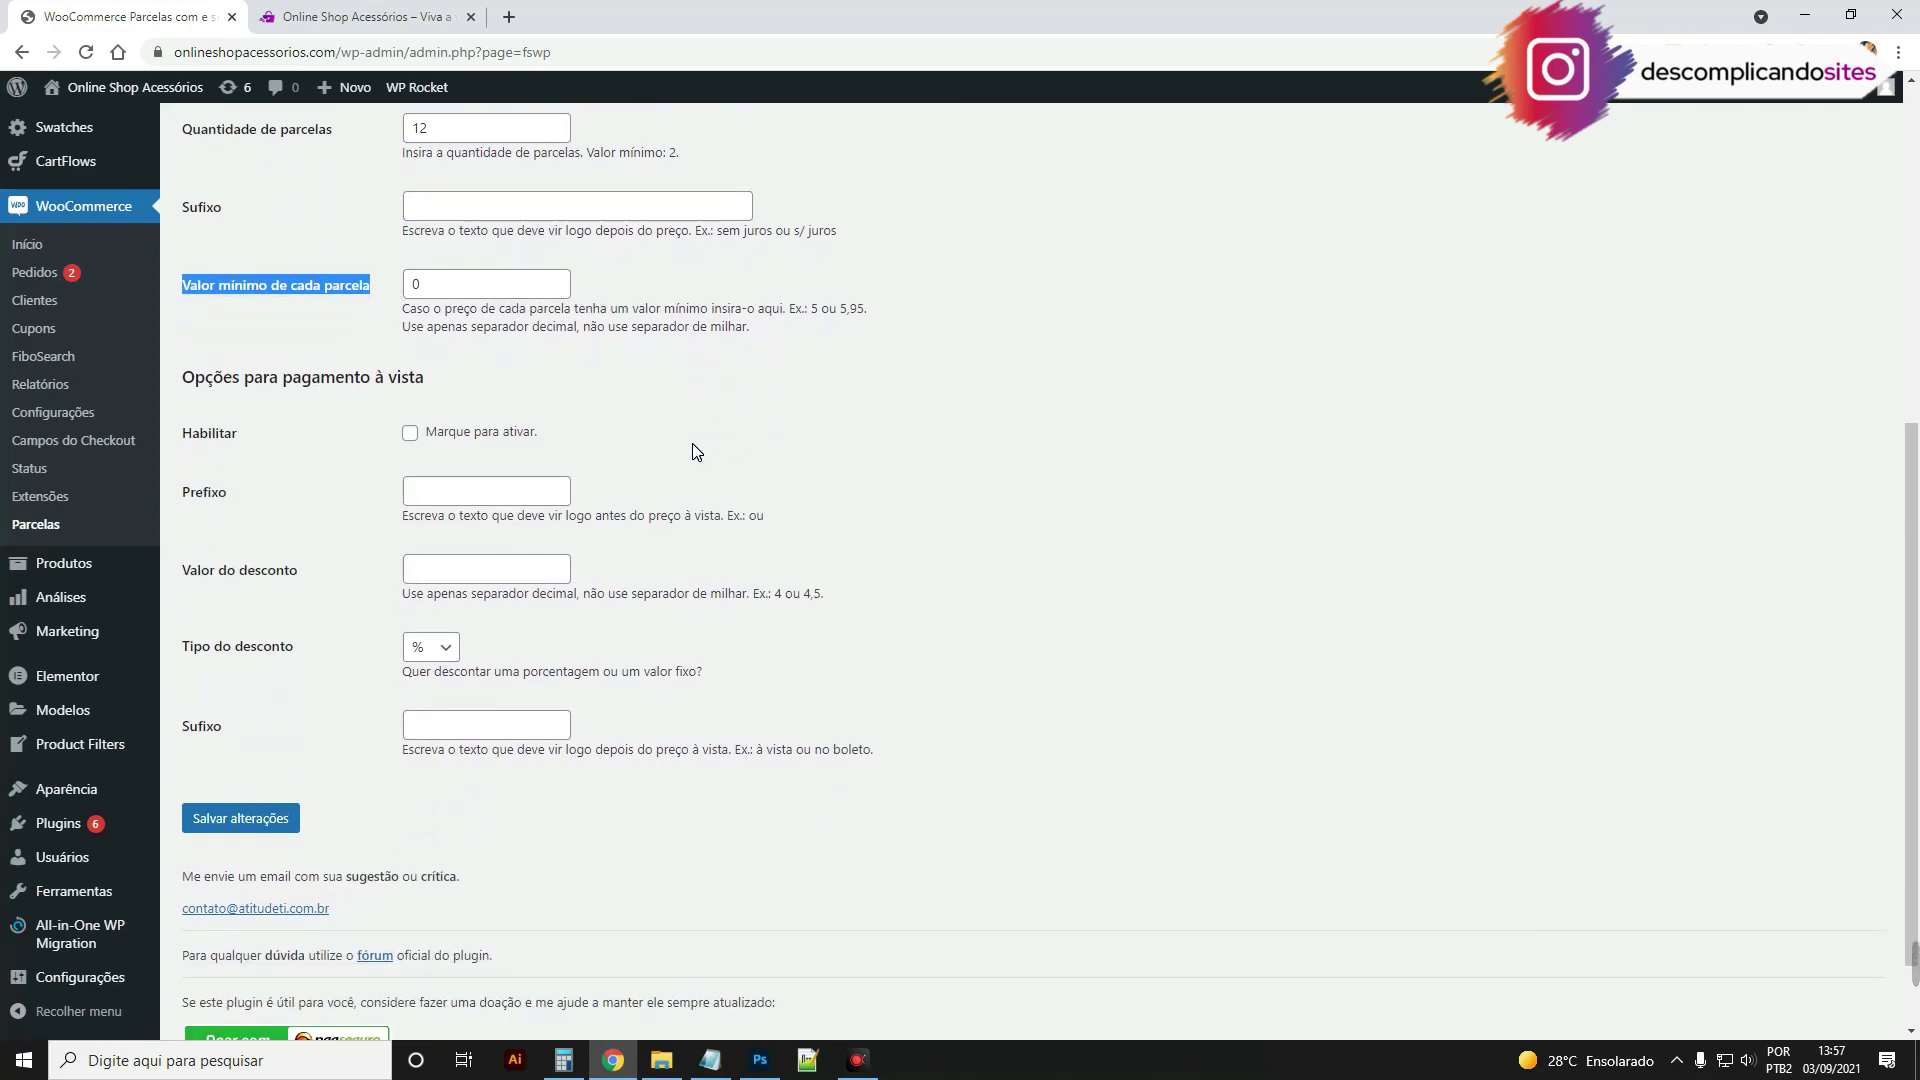
{"action": "scroll", "coordinate": [200, 380], "scroll_direction": "down", "scroll_amount": 1}
{"action": "left_click", "coordinate": [215, 345]}
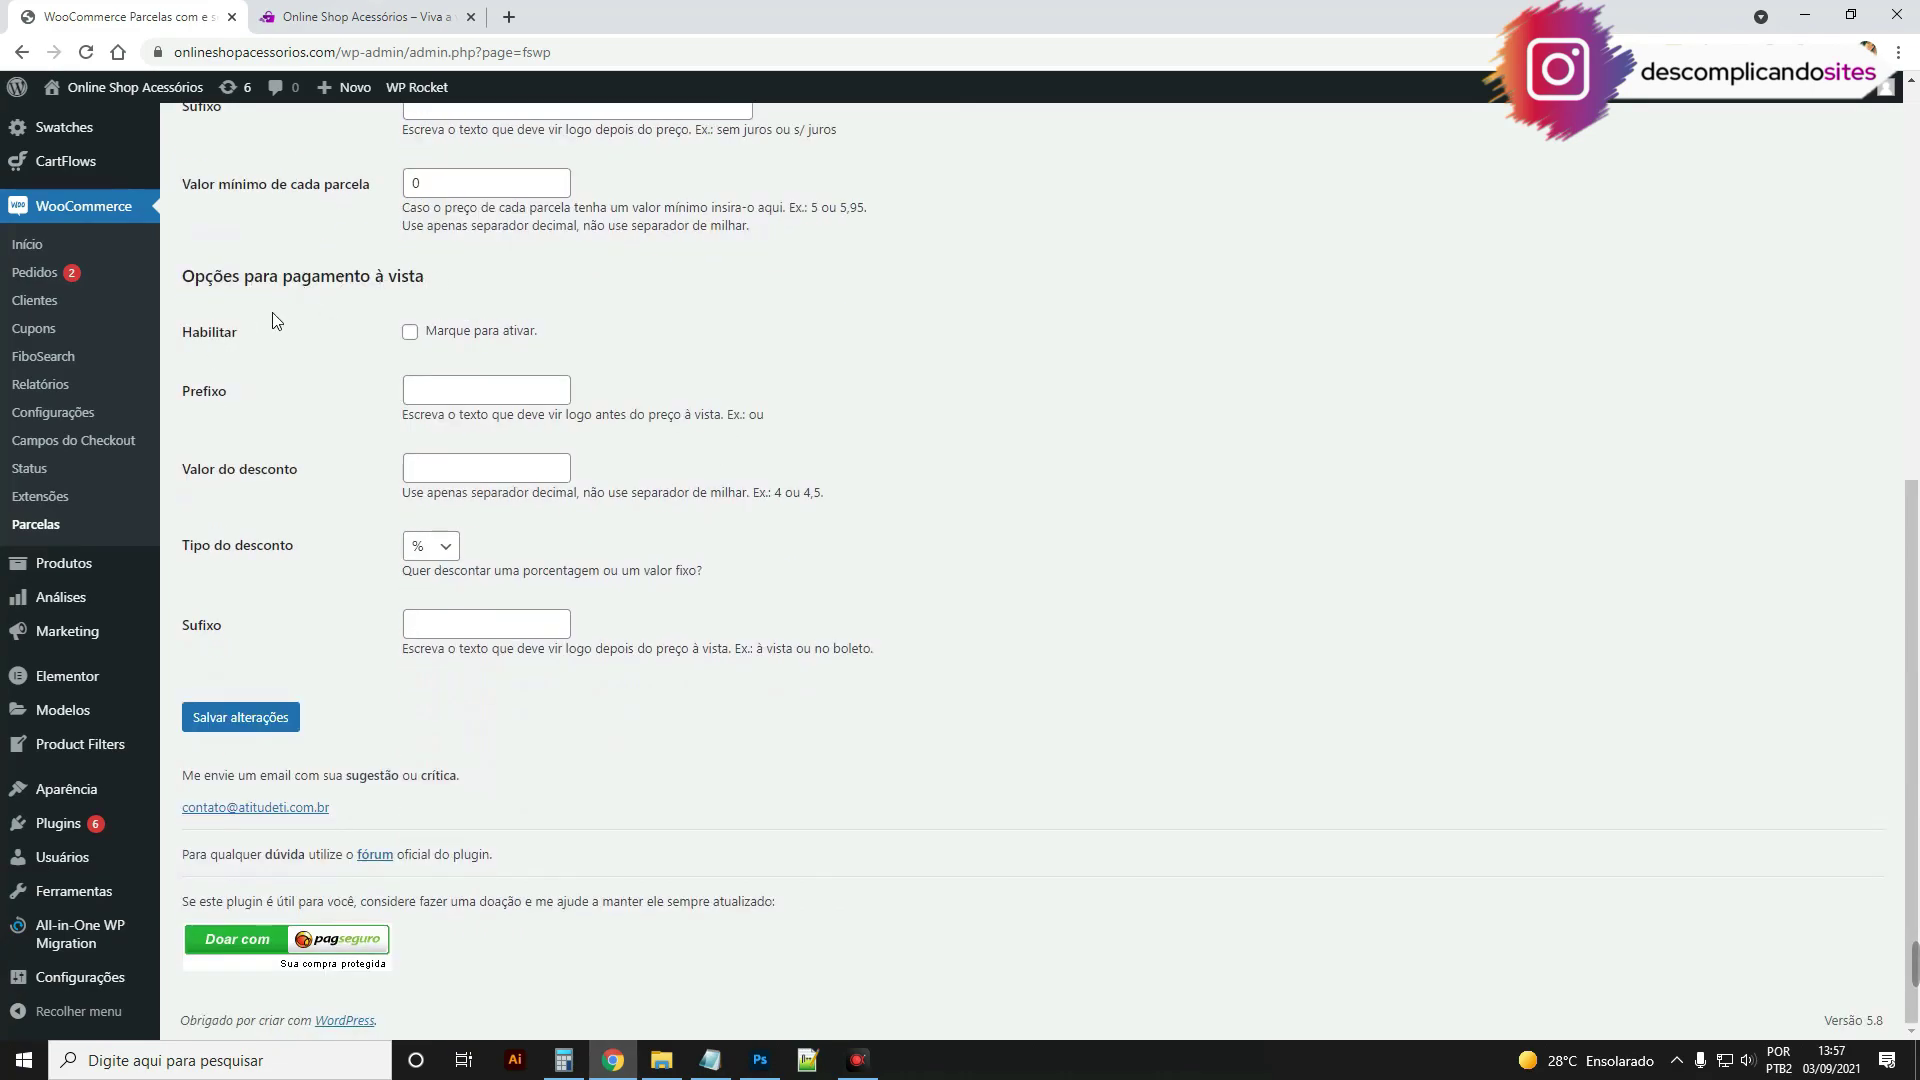
Step: Save the interest-free instalment settings and reload the storefront to check the instalment prices under Produtos em Oferta
{"action": "left_click", "coordinate": [411, 332]}
{"action": "left_click", "coordinate": [294, 714]}
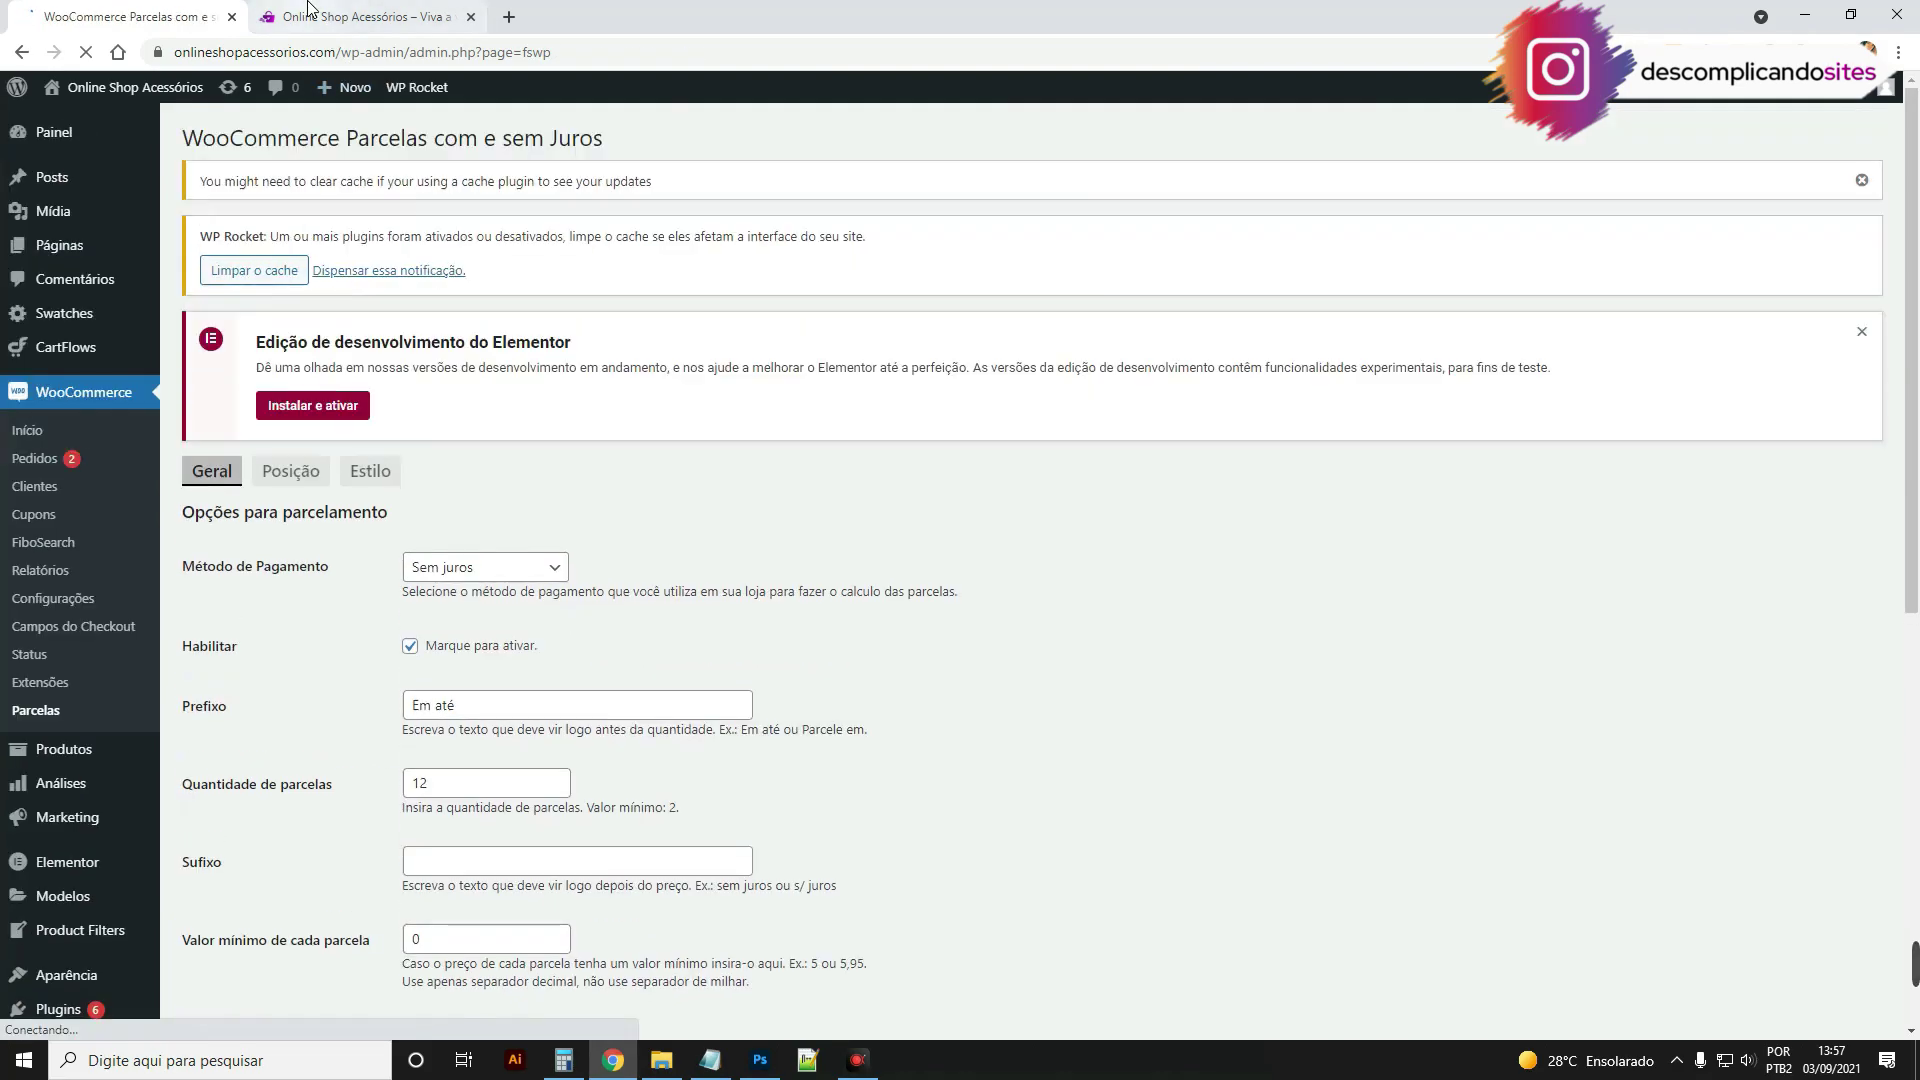
{"action": "left_click", "coordinate": [365, 17]}
{"action": "left_click", "coordinate": [88, 53]}
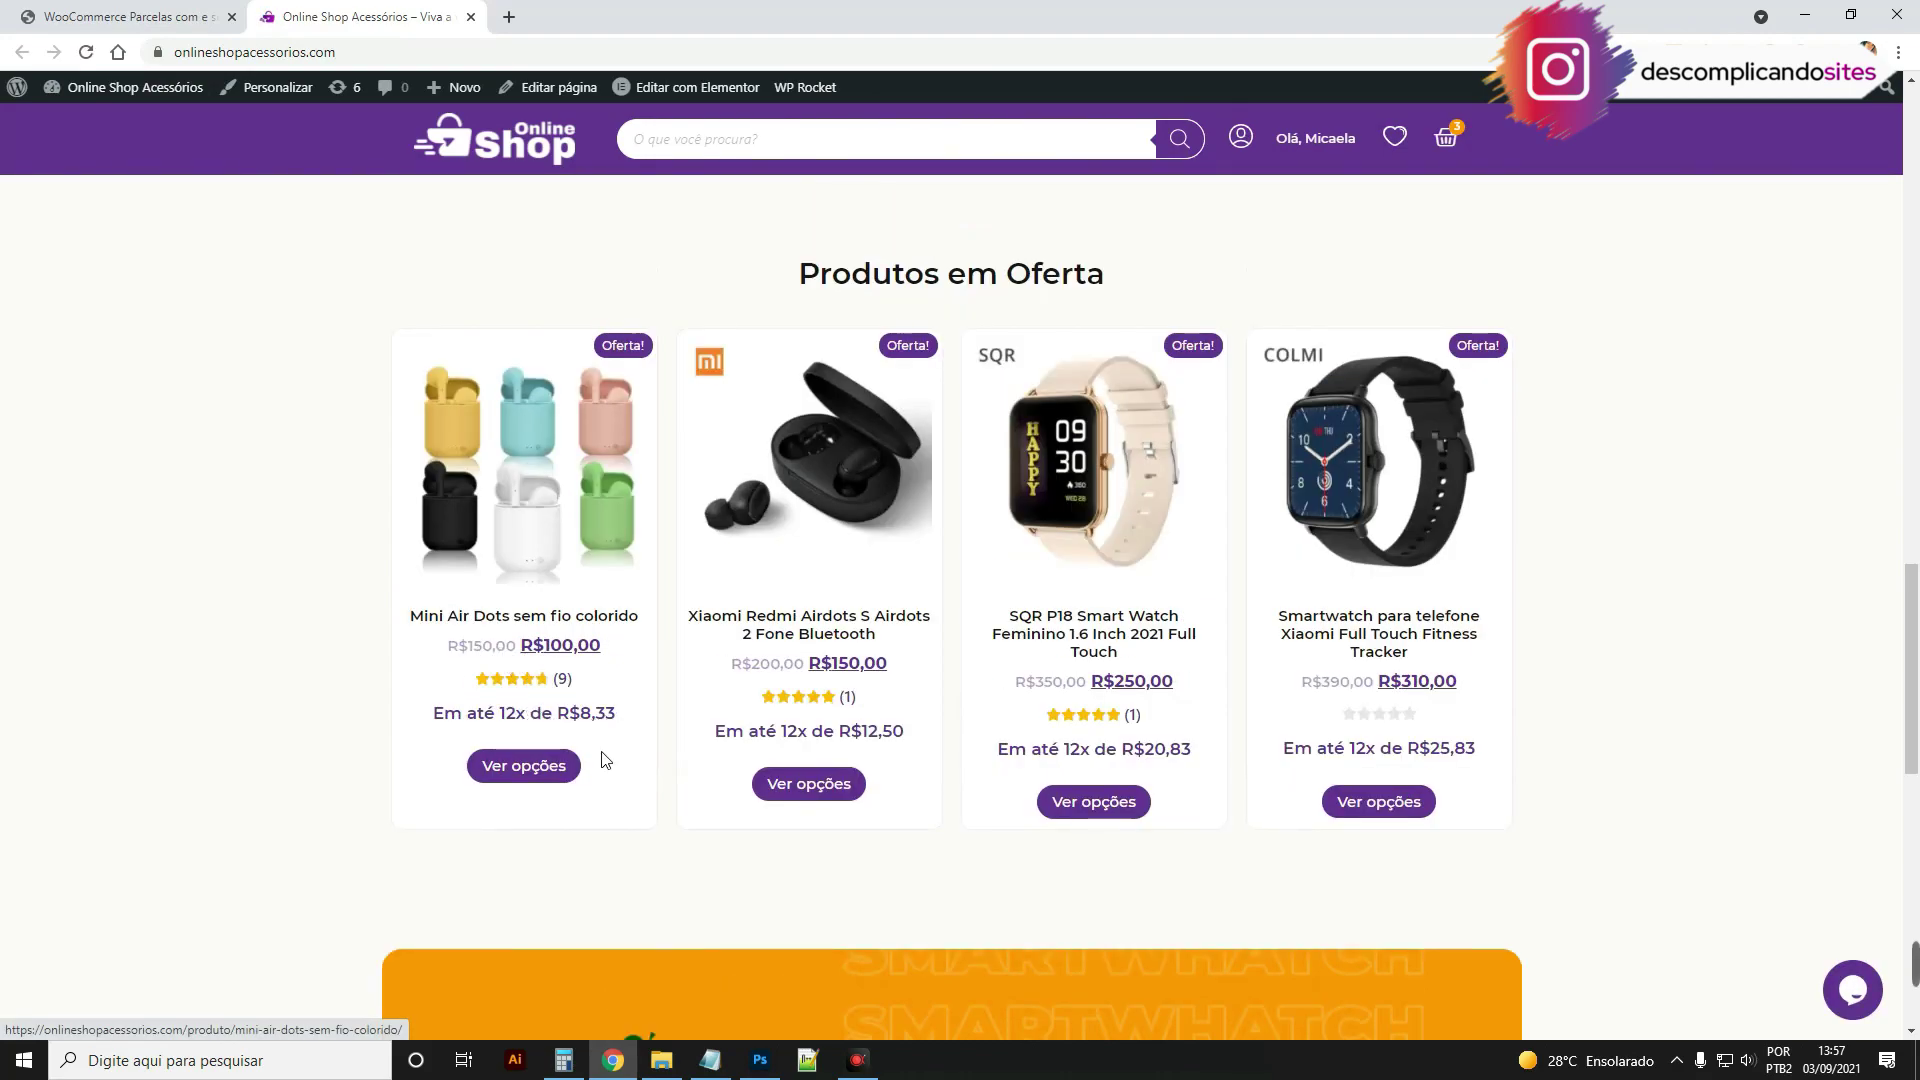
Step: Divide 100 by 12 in Calculator to verify the interest-free instalment price of the Mini Air Dots
{"action": "left_click", "coordinate": [564, 1060]}
{"action": "type", "text": "100"}
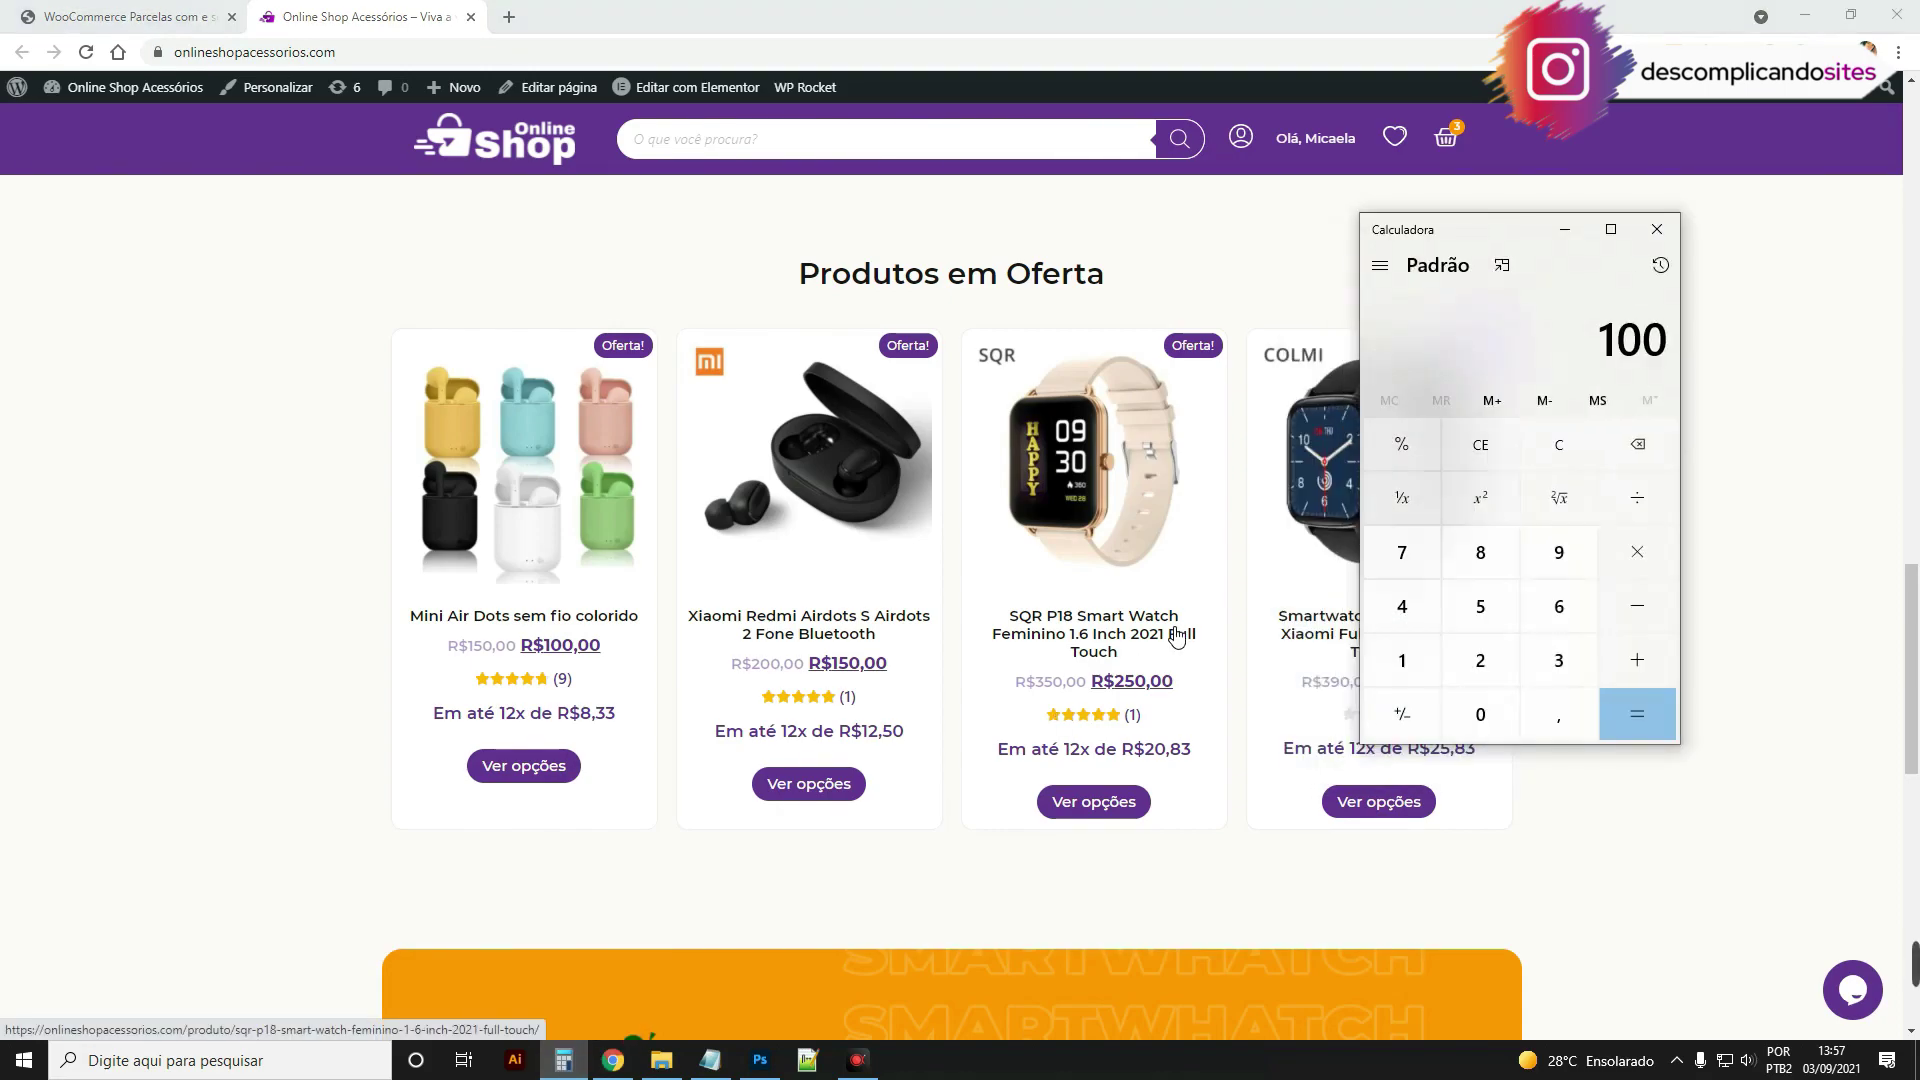
{"action": "type", "text": " ÷ 12"}
{"action": "key", "text": "Return"}
{"action": "scroll", "coordinate": [1176, 636], "scroll_direction": "up", "scroll_amount": 1}
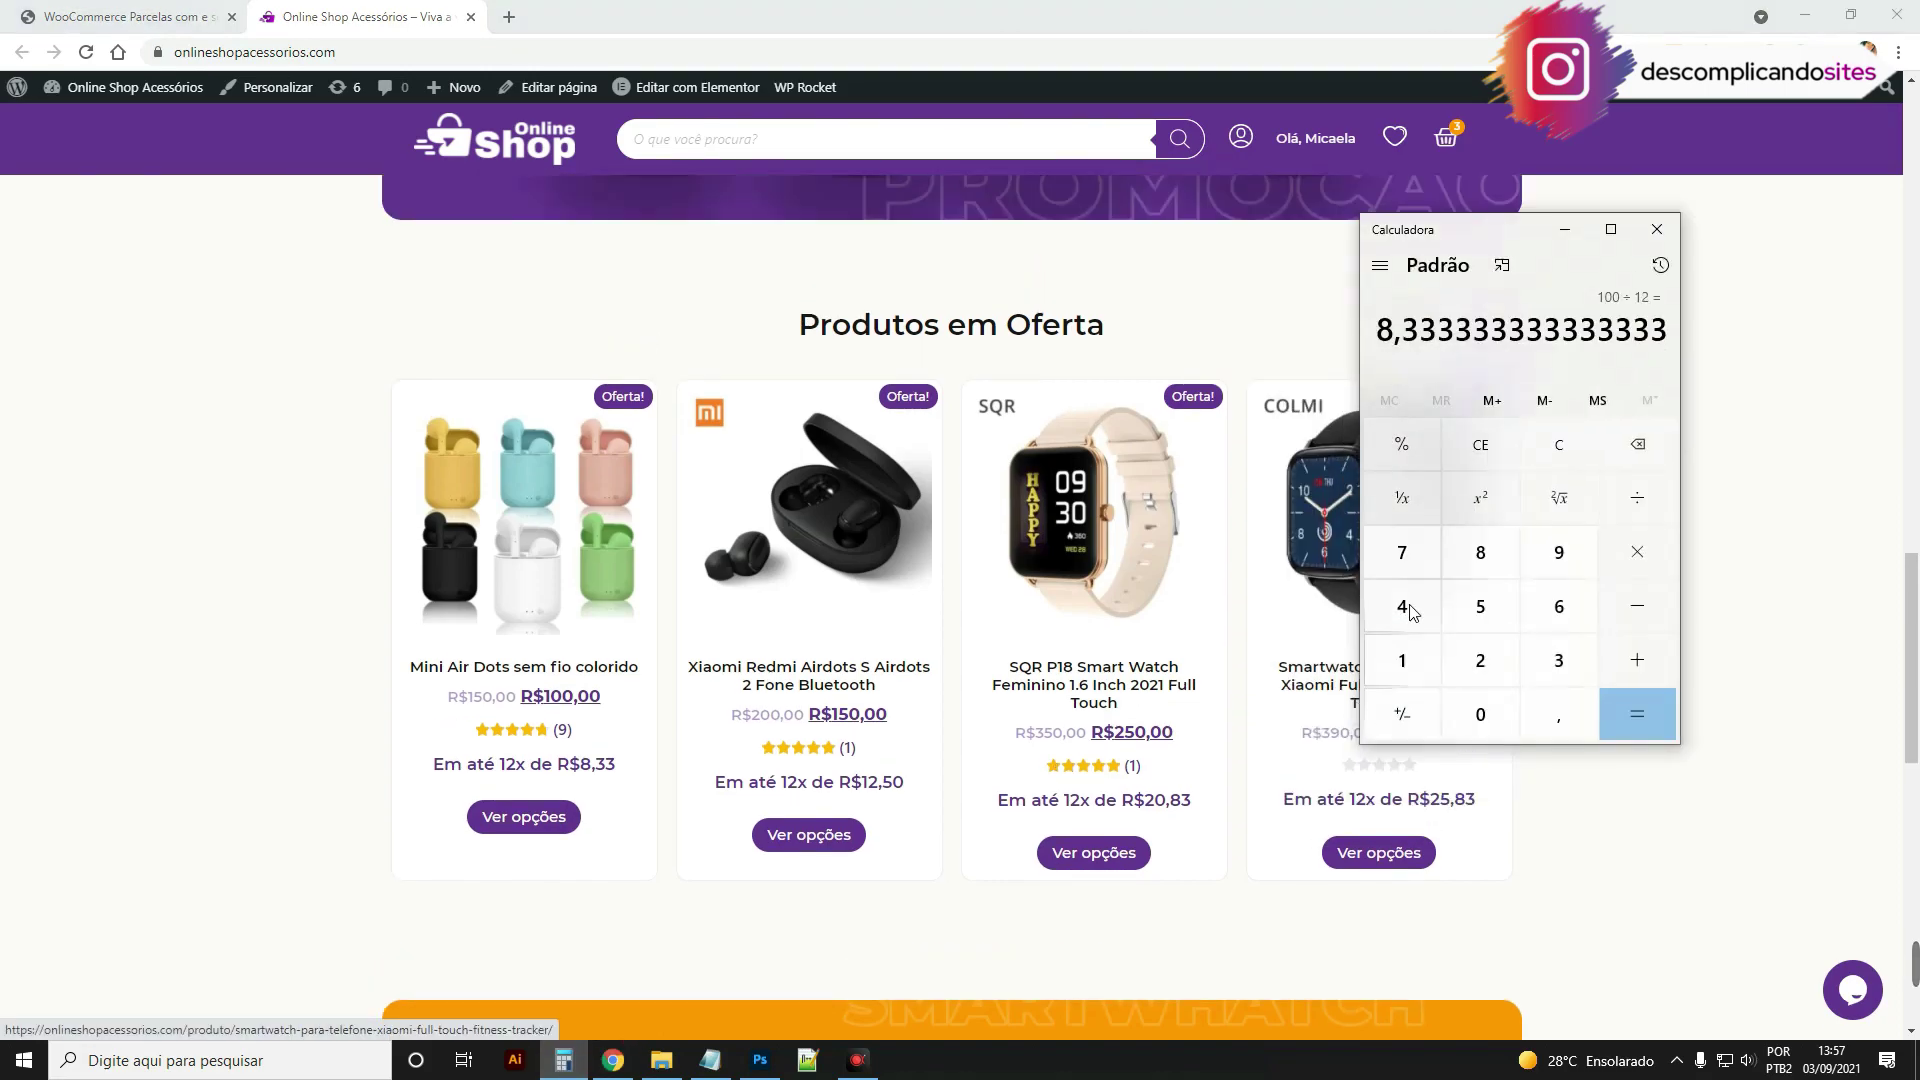
{"action": "left_click_drag", "start_coordinate": [1378, 332], "coordinate": [1420, 332]}
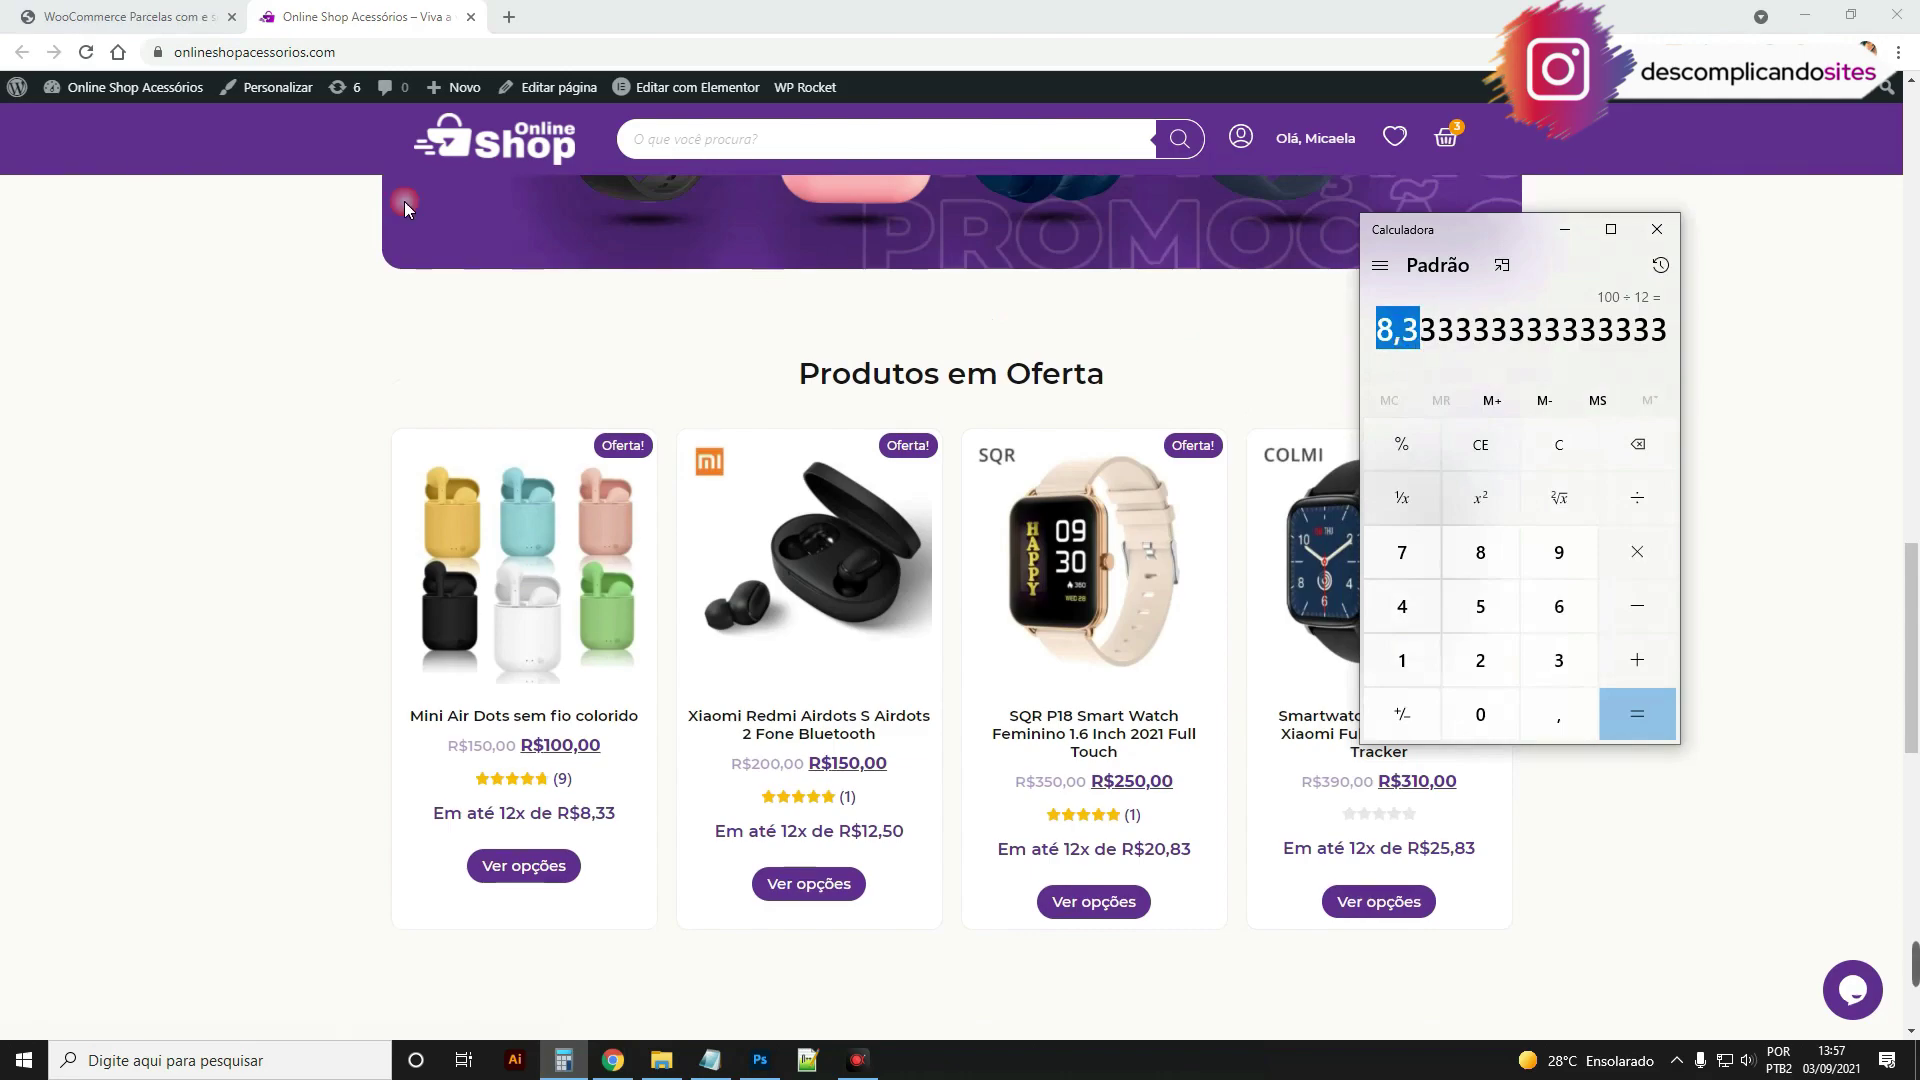
Step: Change the payment method in the Parcelas settings to MercadoPago c/juros and save the changes
{"action": "left_click", "coordinate": [170, 17]}
{"action": "scroll", "coordinate": [643, 593], "scroll_direction": "down", "scroll_amount": 1}
{"action": "left_click", "coordinate": [477, 376]}
{"action": "left_click", "coordinate": [518, 432]}
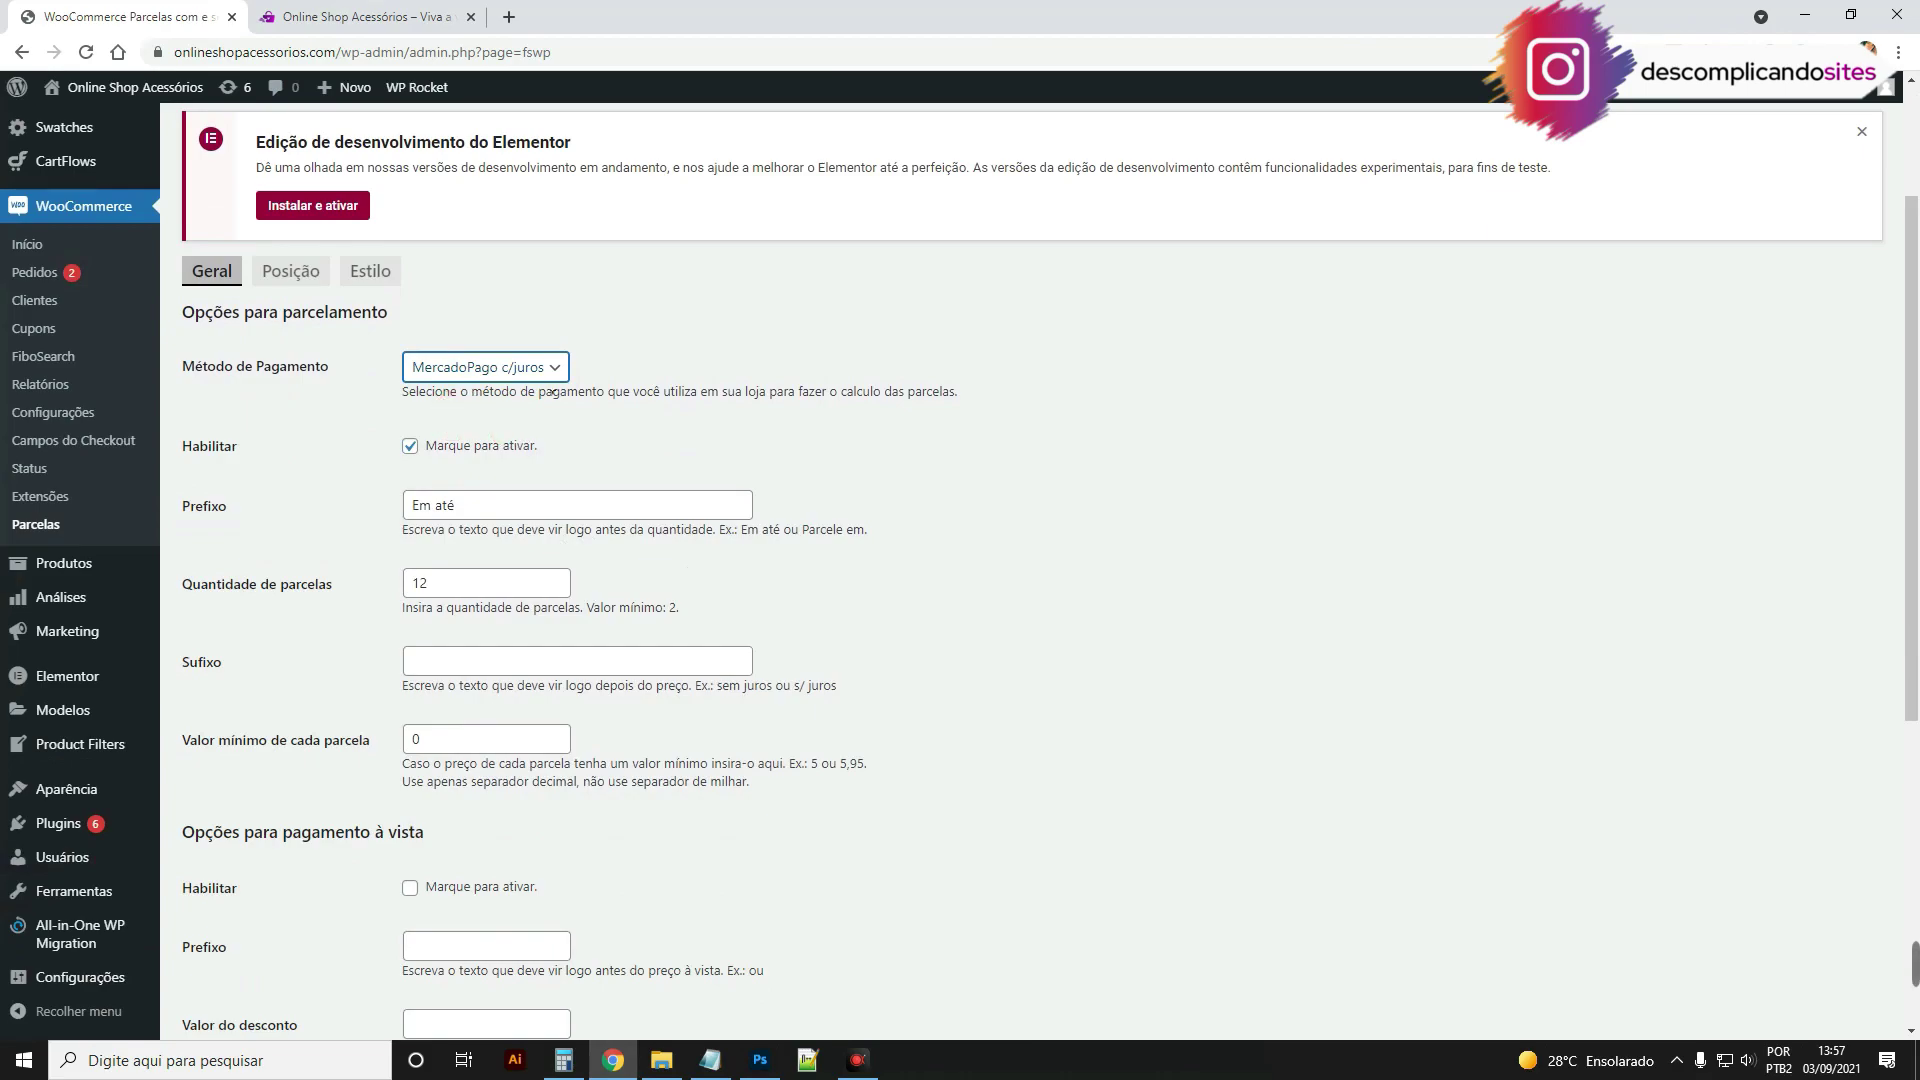
{"action": "scroll", "coordinate": [594, 708], "scroll_direction": "down", "scroll_amount": 5}
{"action": "left_click", "coordinate": [240, 717]}
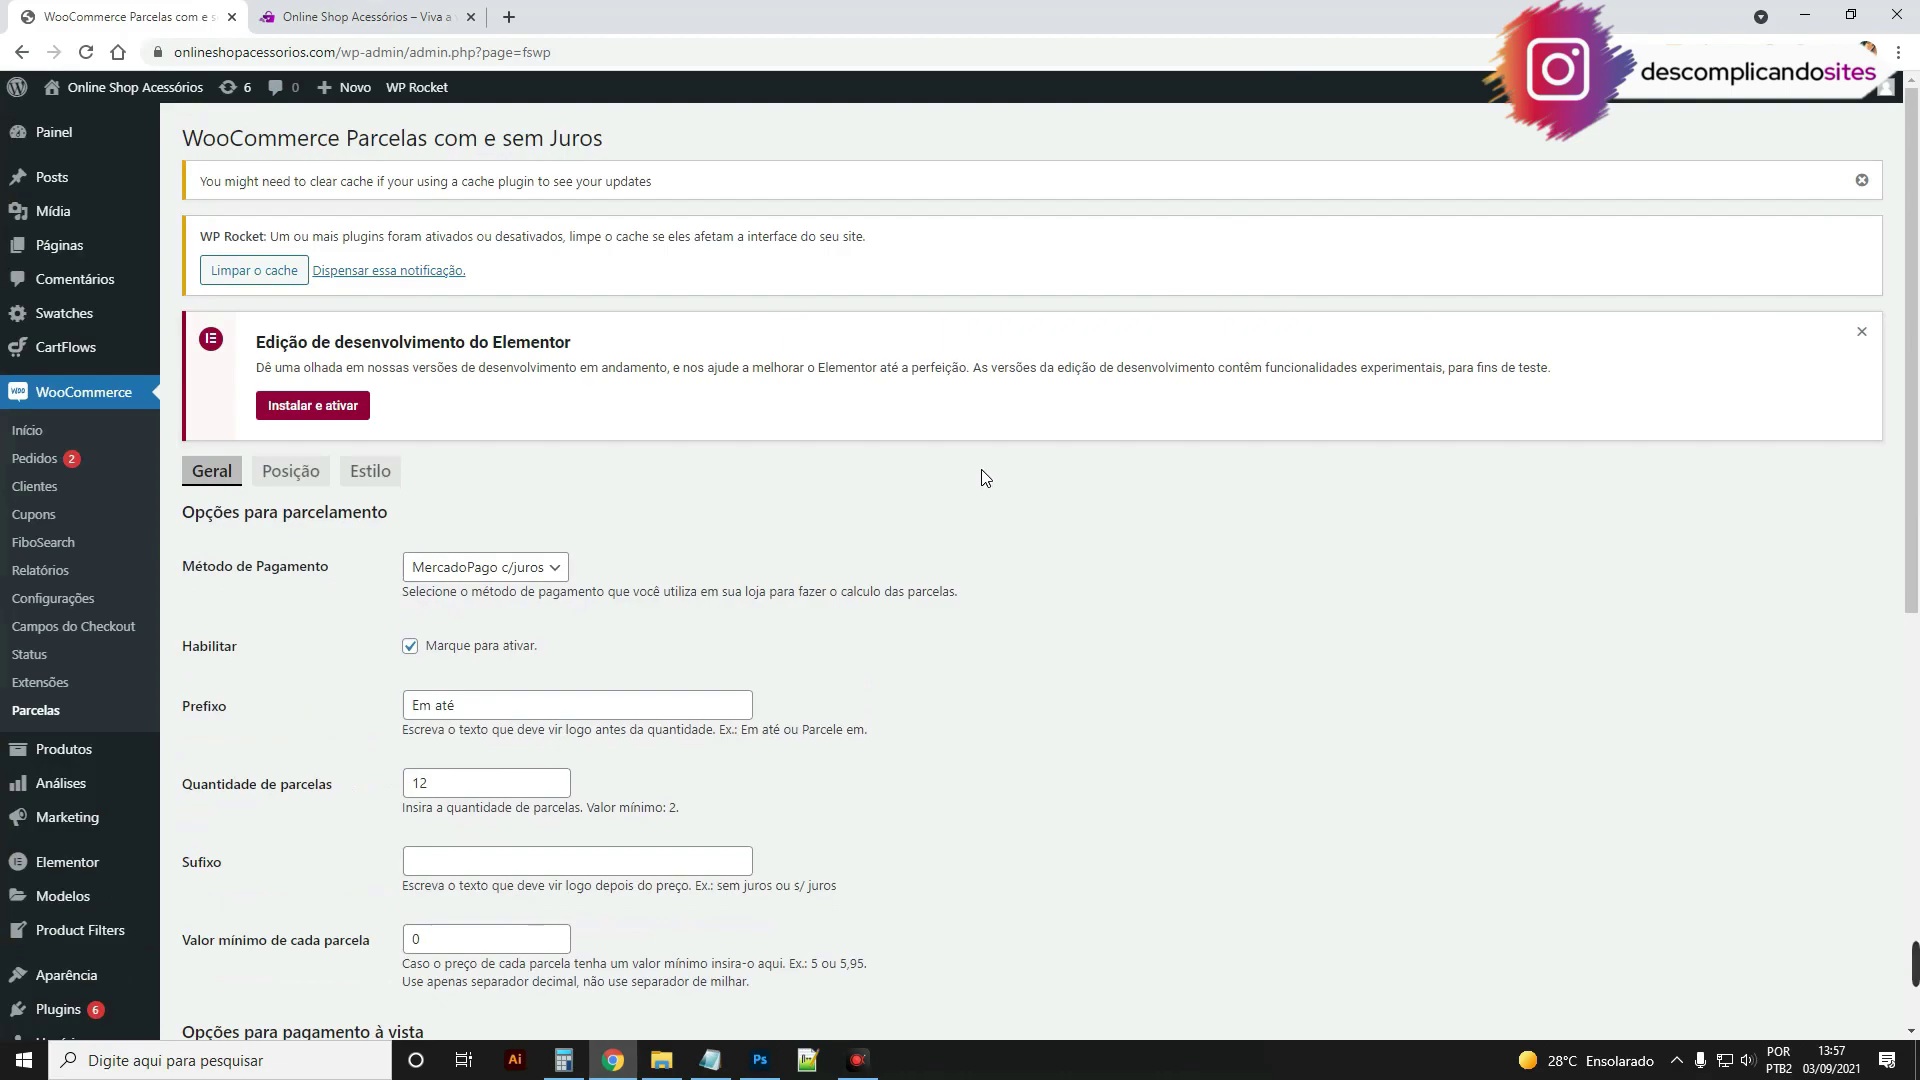
Step: Reload the storefront and multiply the Mini Air Dots instalment of 9,78 by 12 in Calculator to check the total with interest
{"action": "left_click", "coordinate": [322, 17]}
{"action": "left_click", "coordinate": [86, 52]}
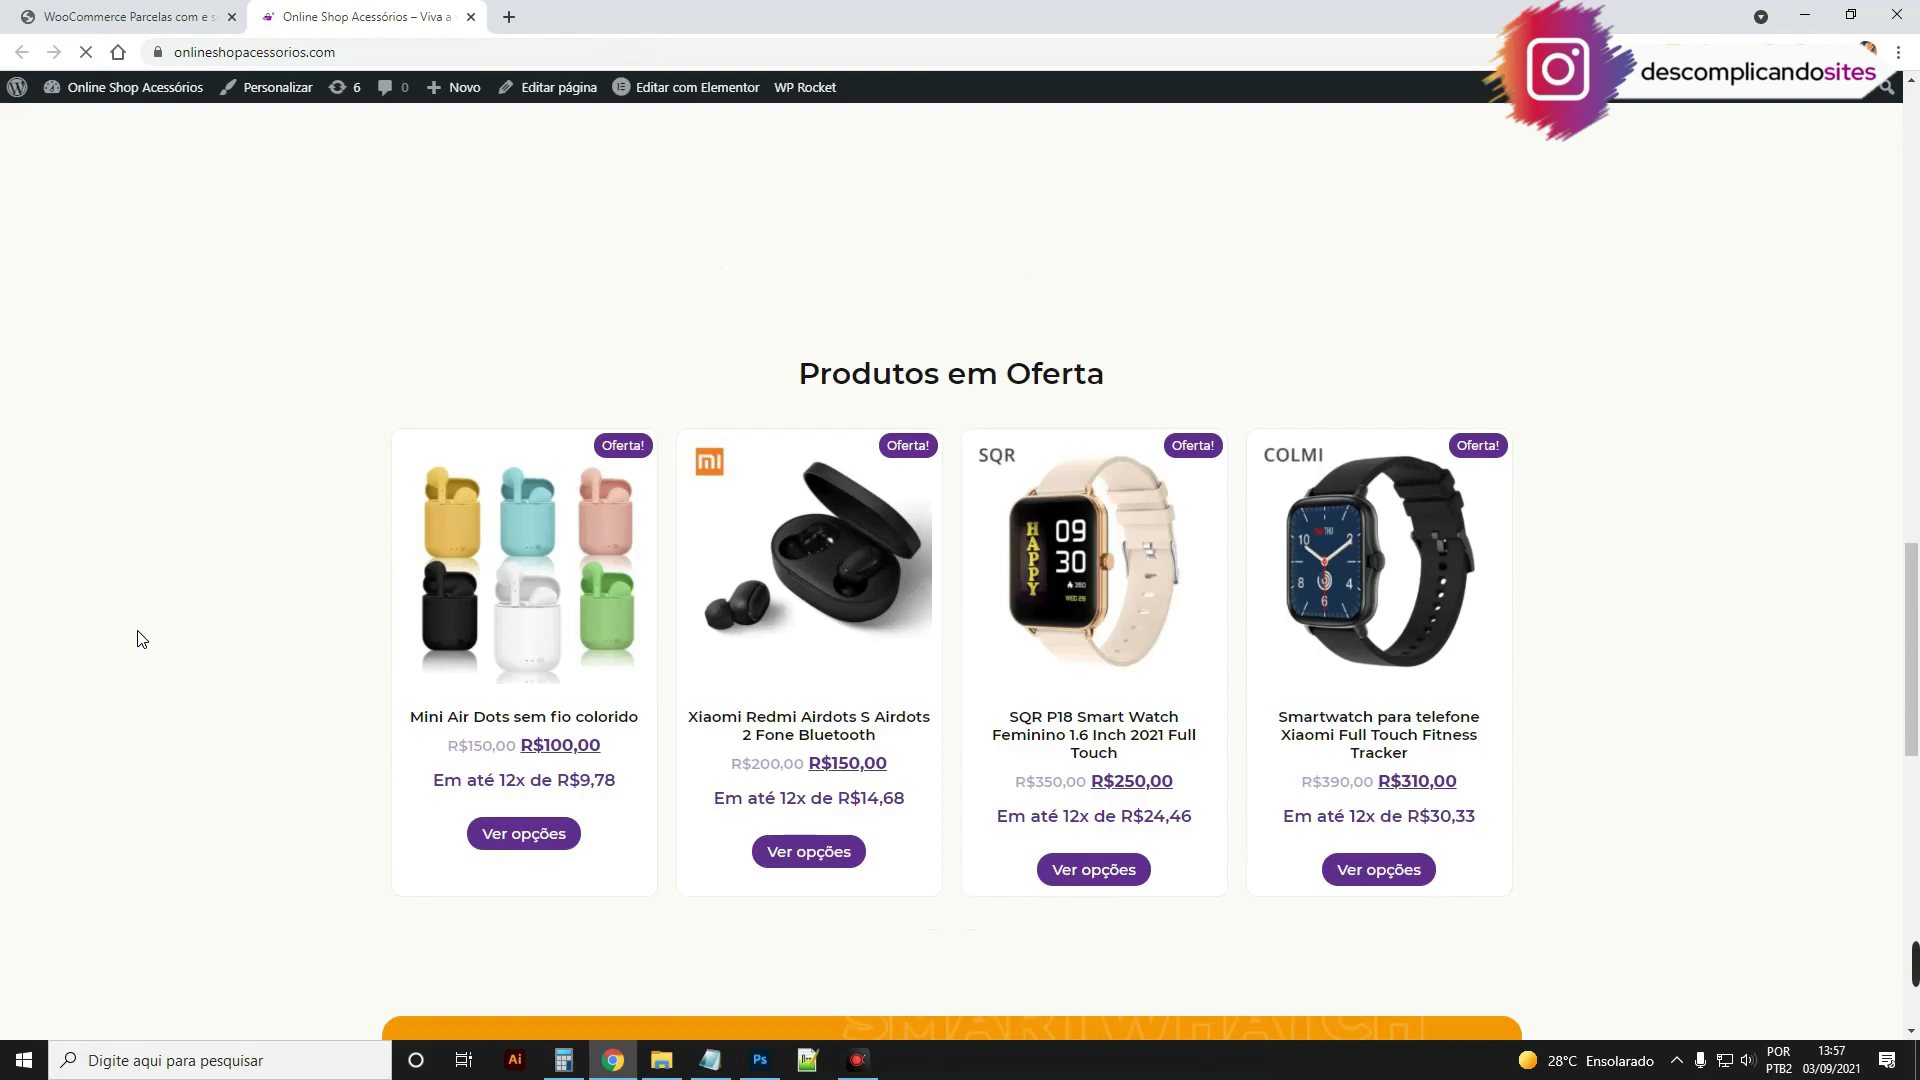
{"action": "left_click_drag", "start_coordinate": [442, 814], "coordinate": [604, 820]}
{"action": "left_click", "coordinate": [562, 1060]}
{"action": "left_click", "coordinate": [1559, 452]}
{"action": "type", "text": "9,78*"}
{"action": "type", "text": "12"}
{"action": "key", "text": "Return"}
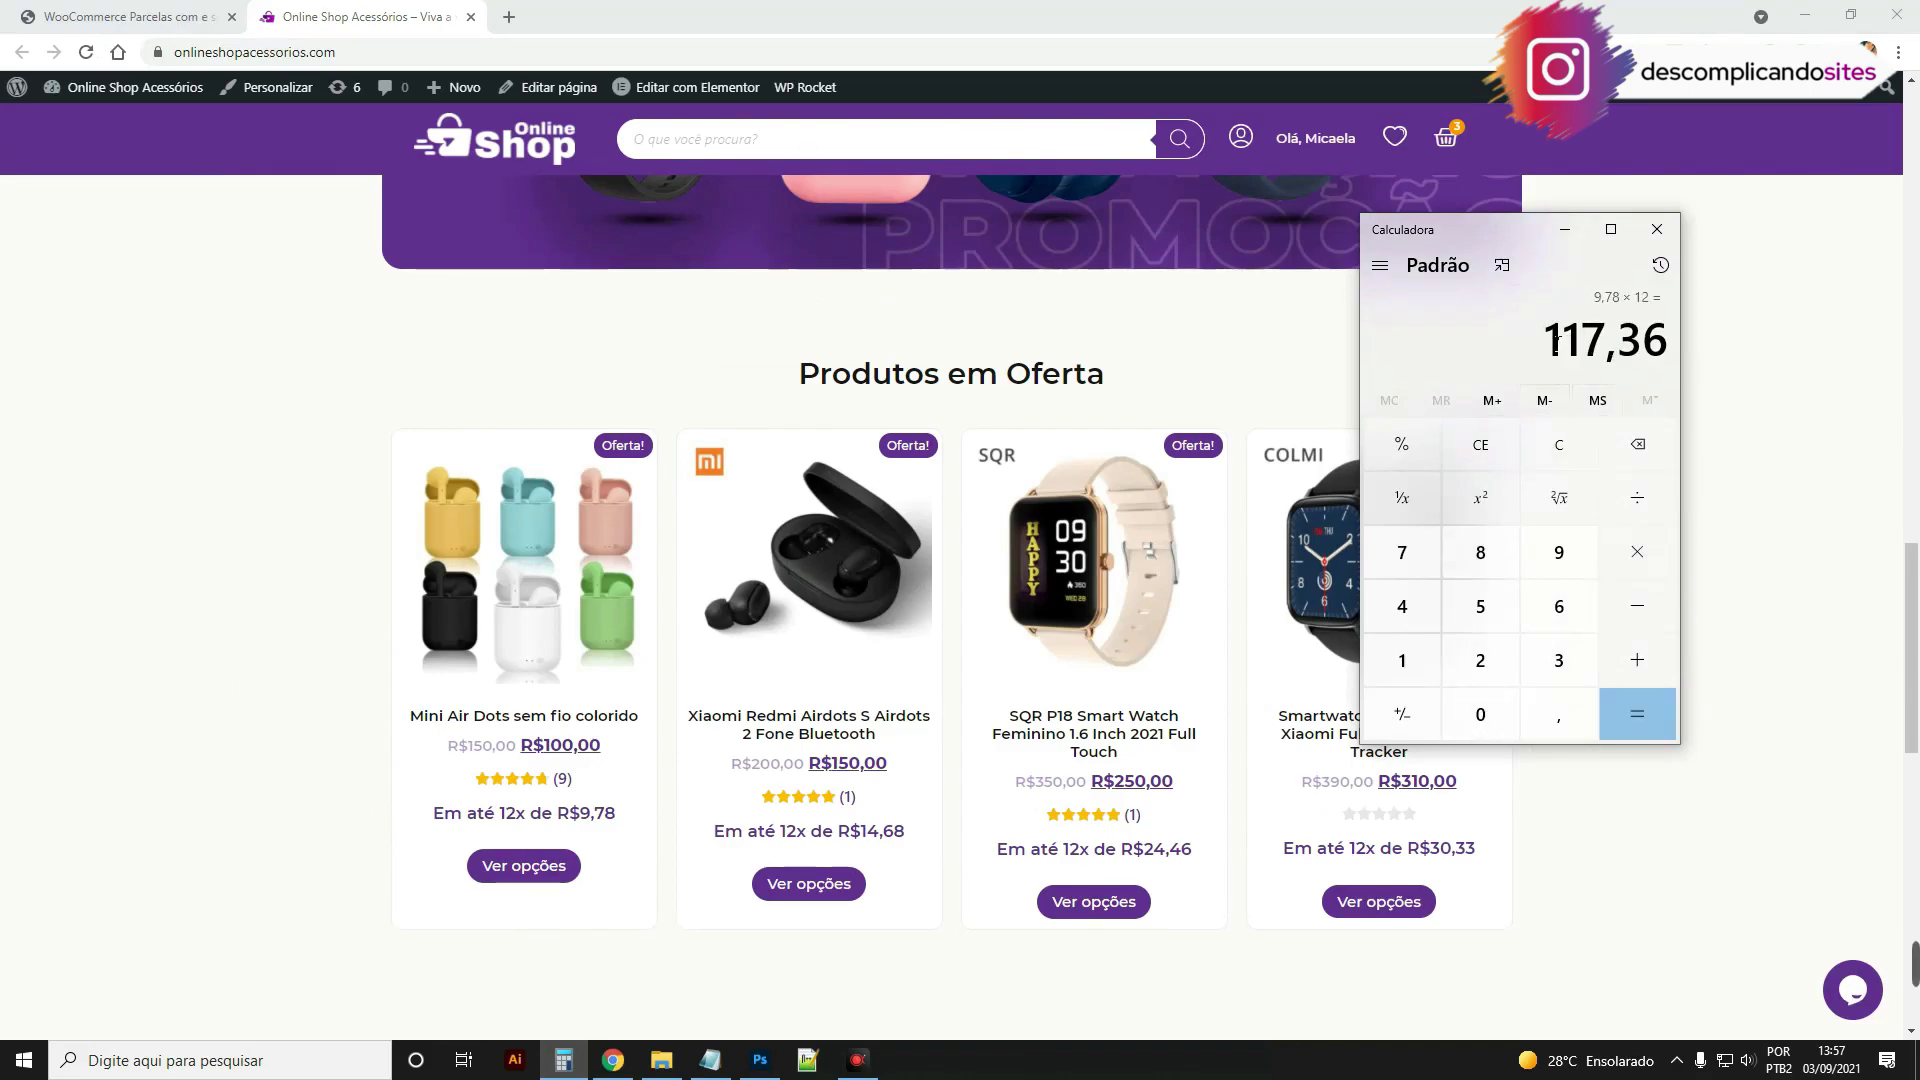
{"action": "left_click_drag", "start_coordinate": [1560, 338], "coordinate": [1668, 338]}
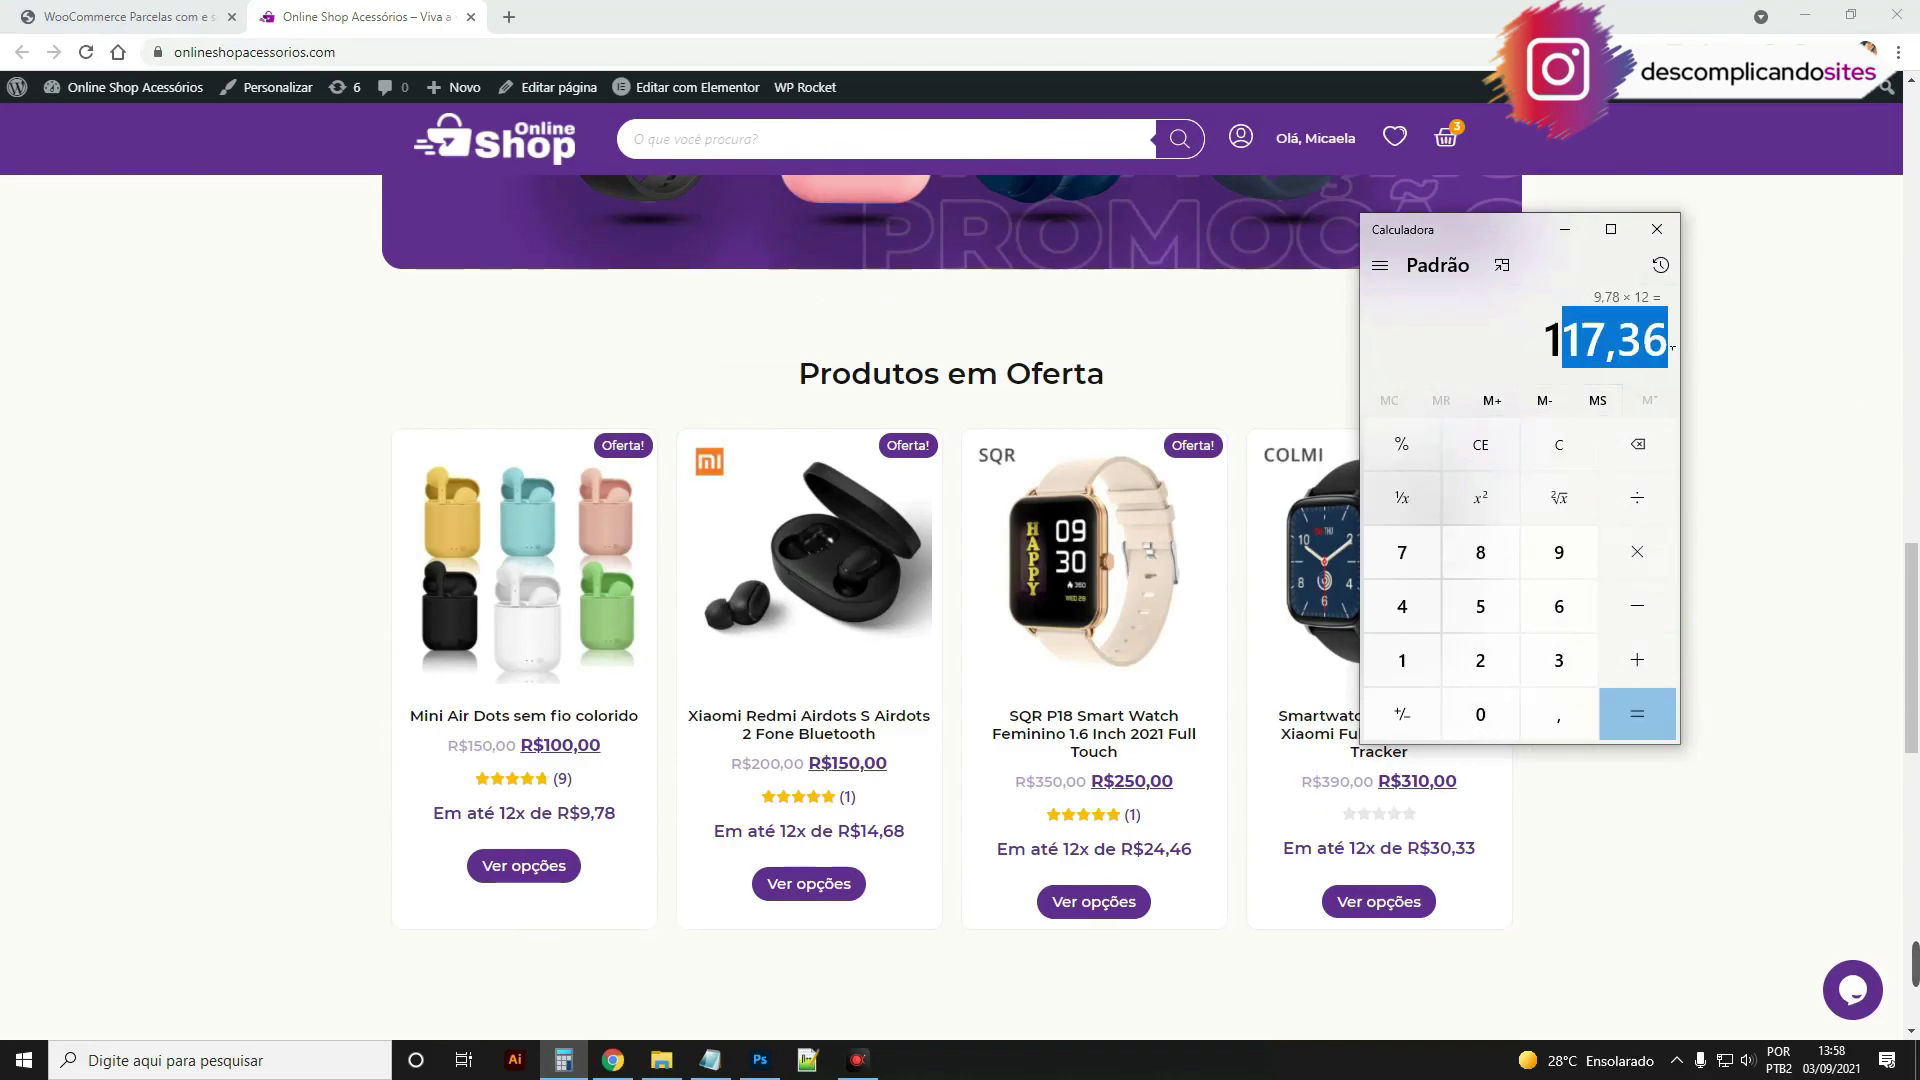
{"action": "left_click", "coordinate": [258, 680]}
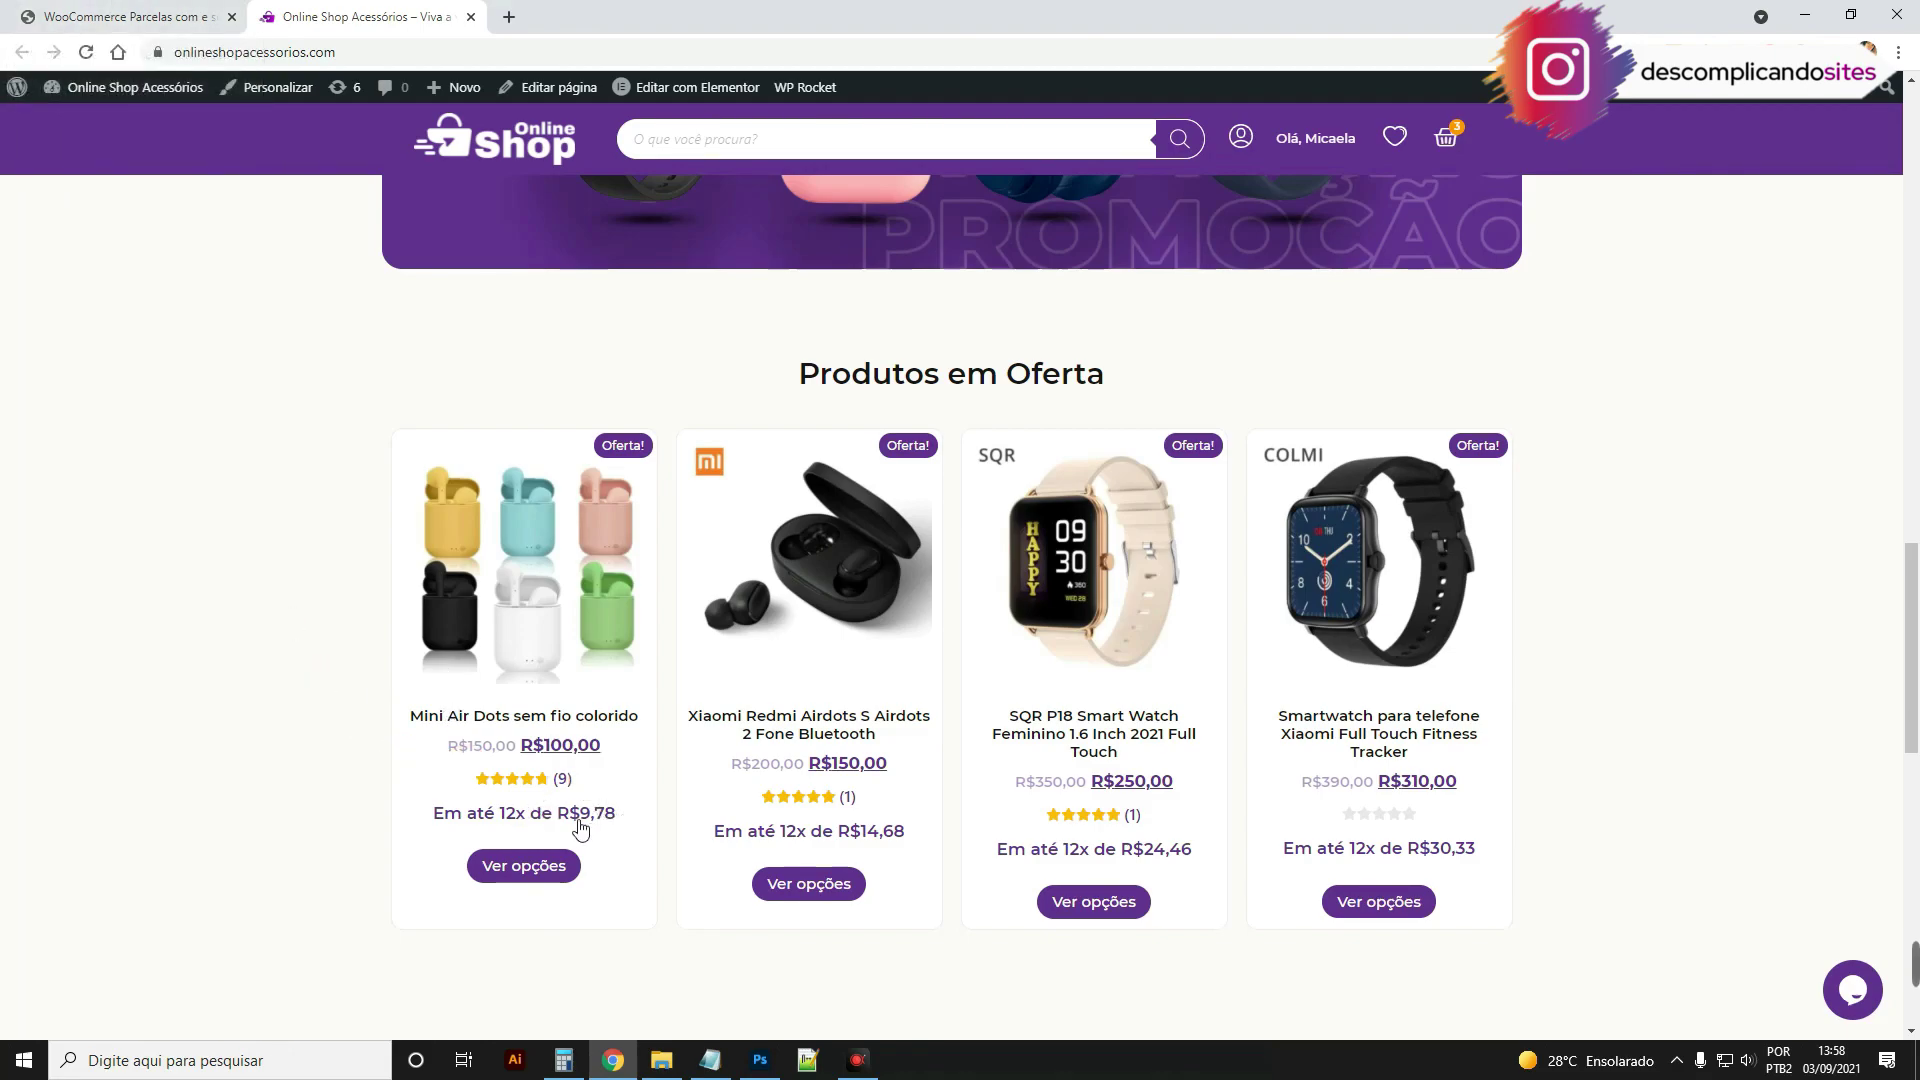
Step: Enable the cash payment display under Opções para pagamento à vista in the Parcelas settings and set its prefix to "ou"
{"action": "left_click", "coordinate": [151, 16]}
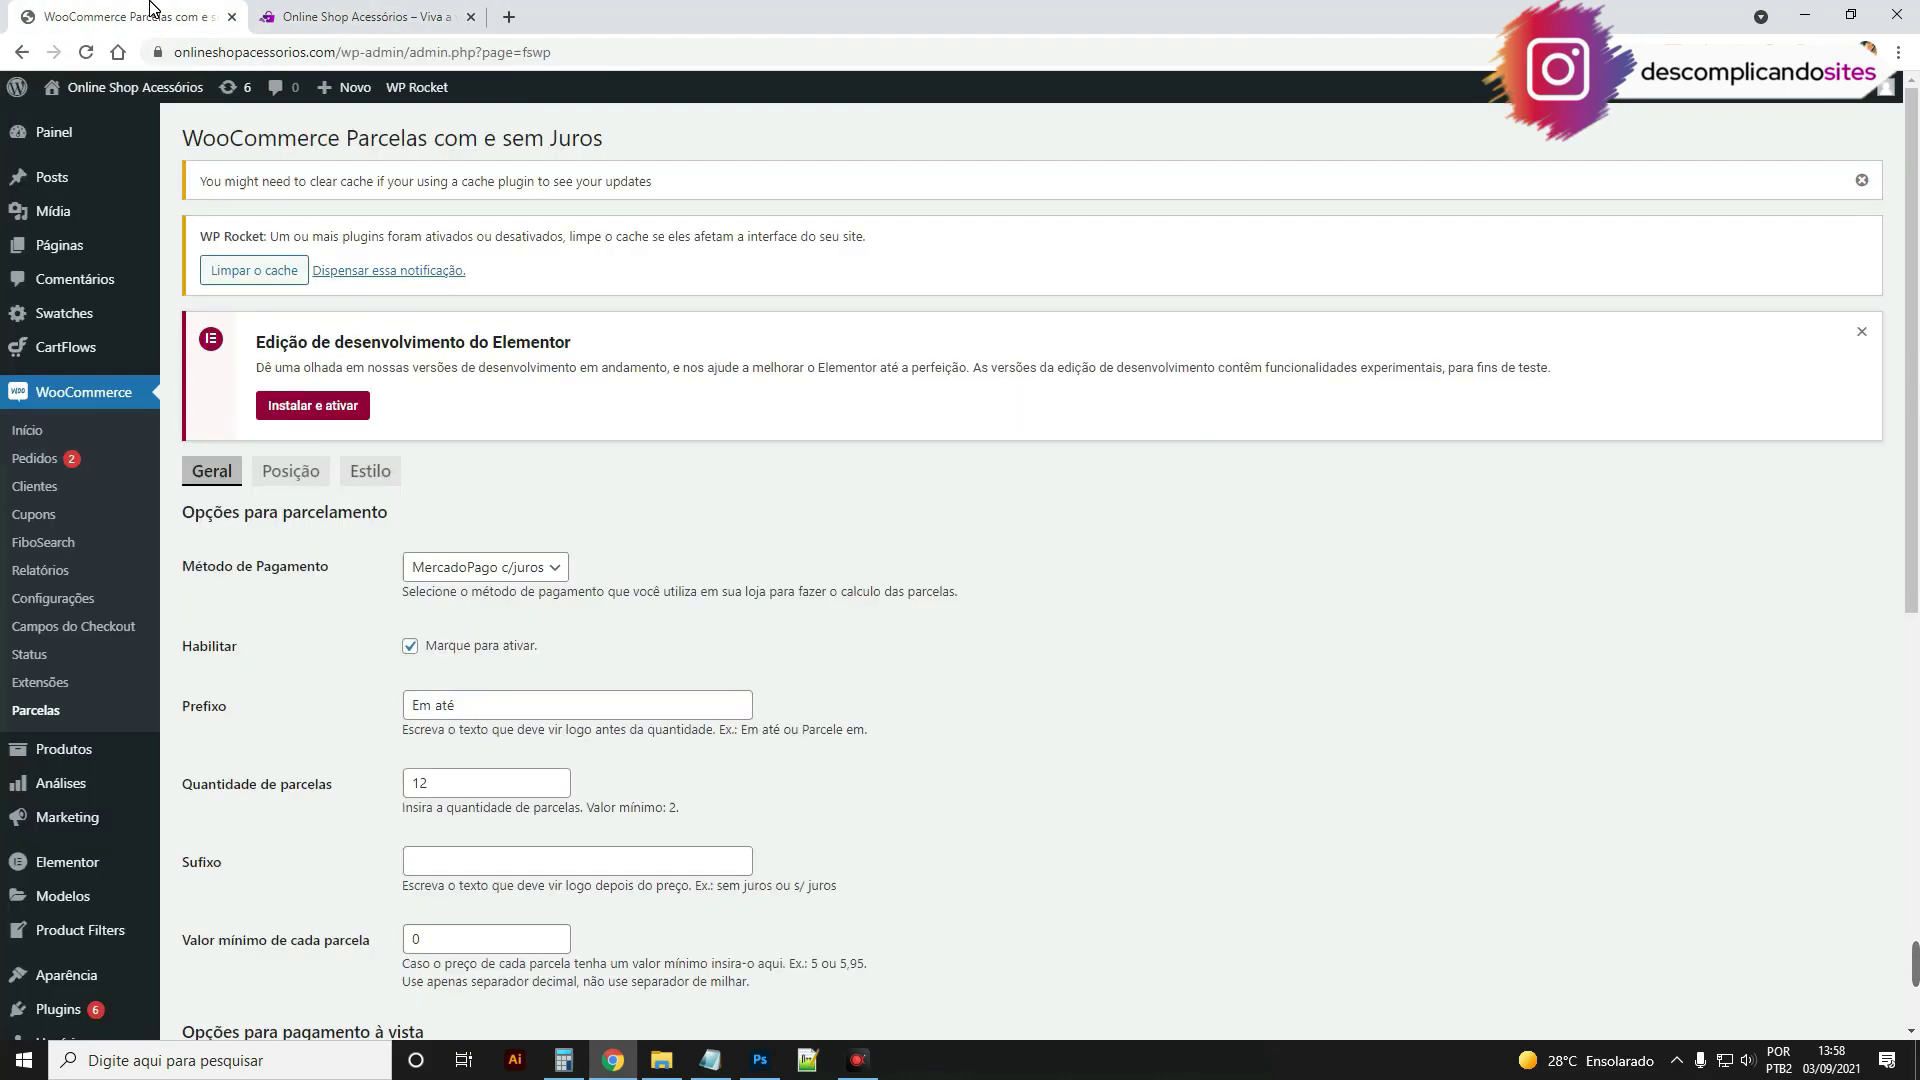
{"action": "scroll", "coordinate": [765, 659], "scroll_direction": "down", "scroll_amount": 8}
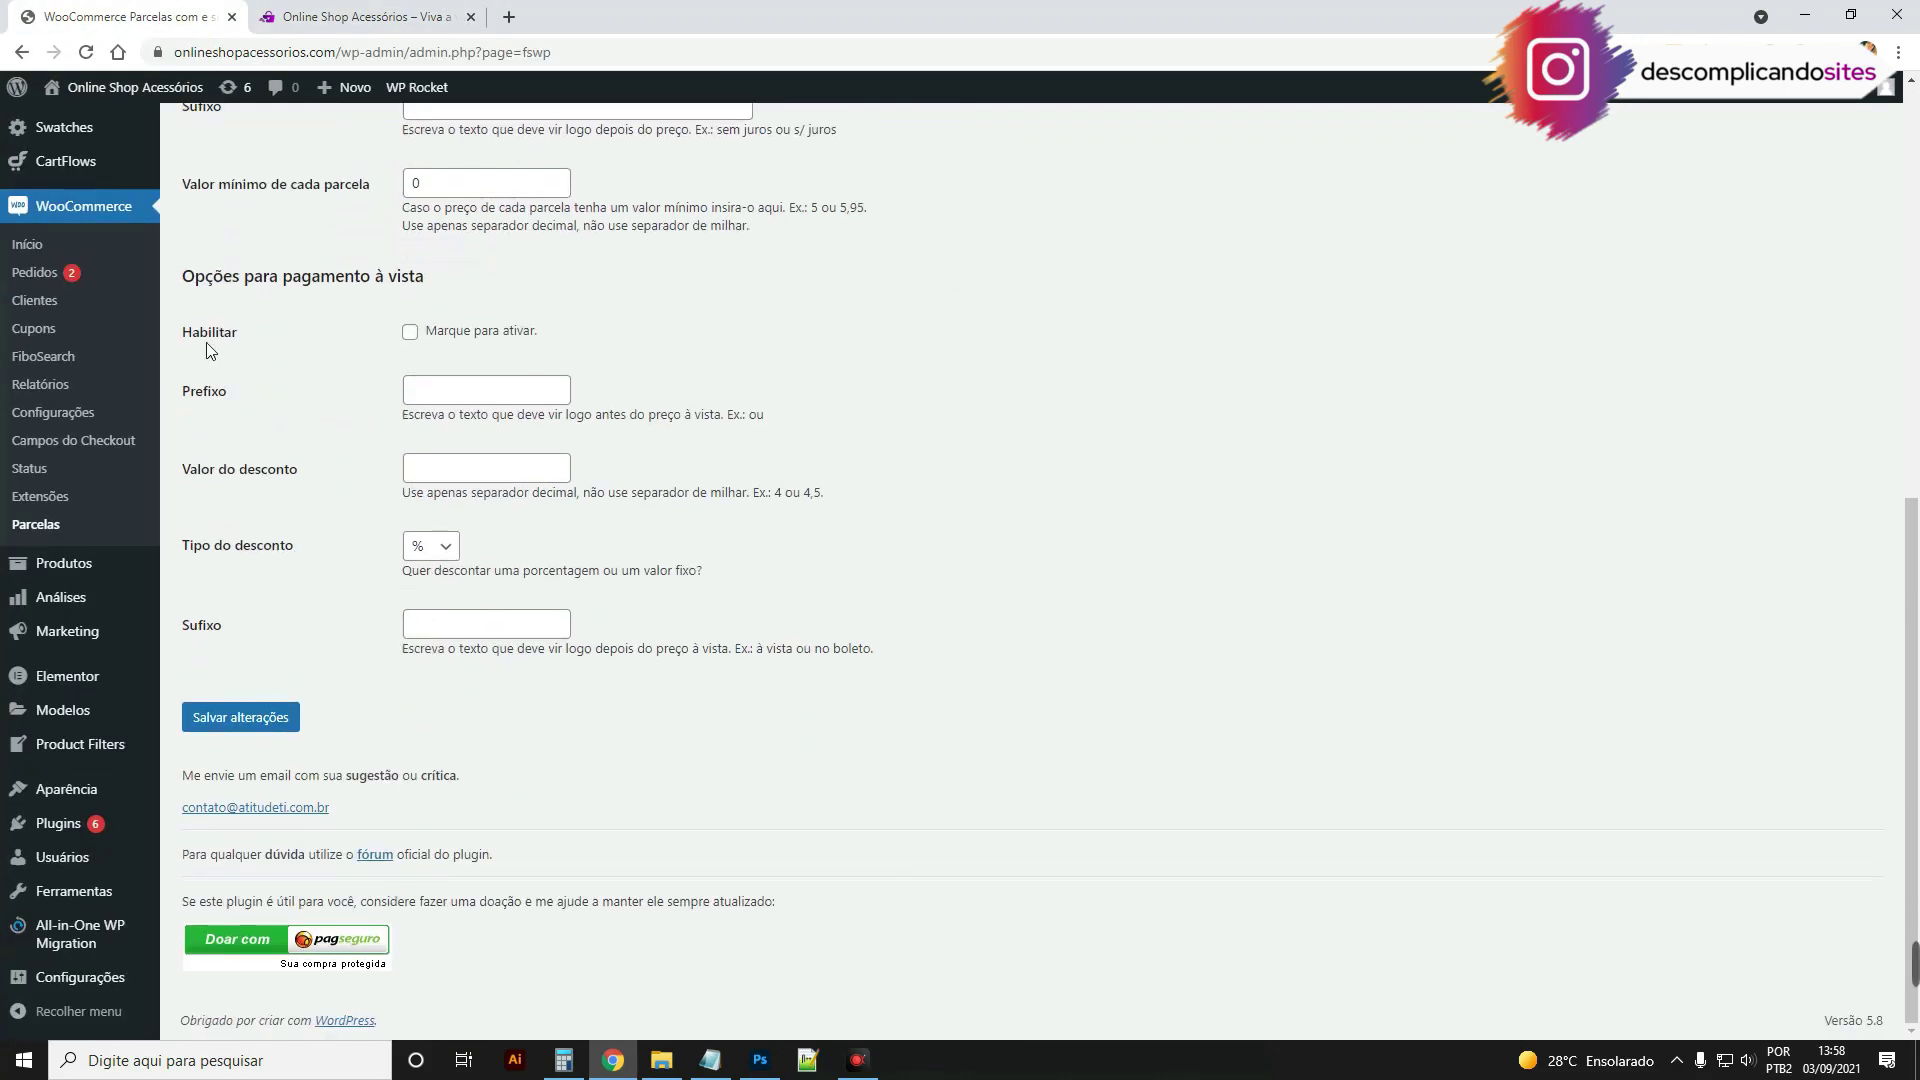
{"action": "key", "text": "F5"}
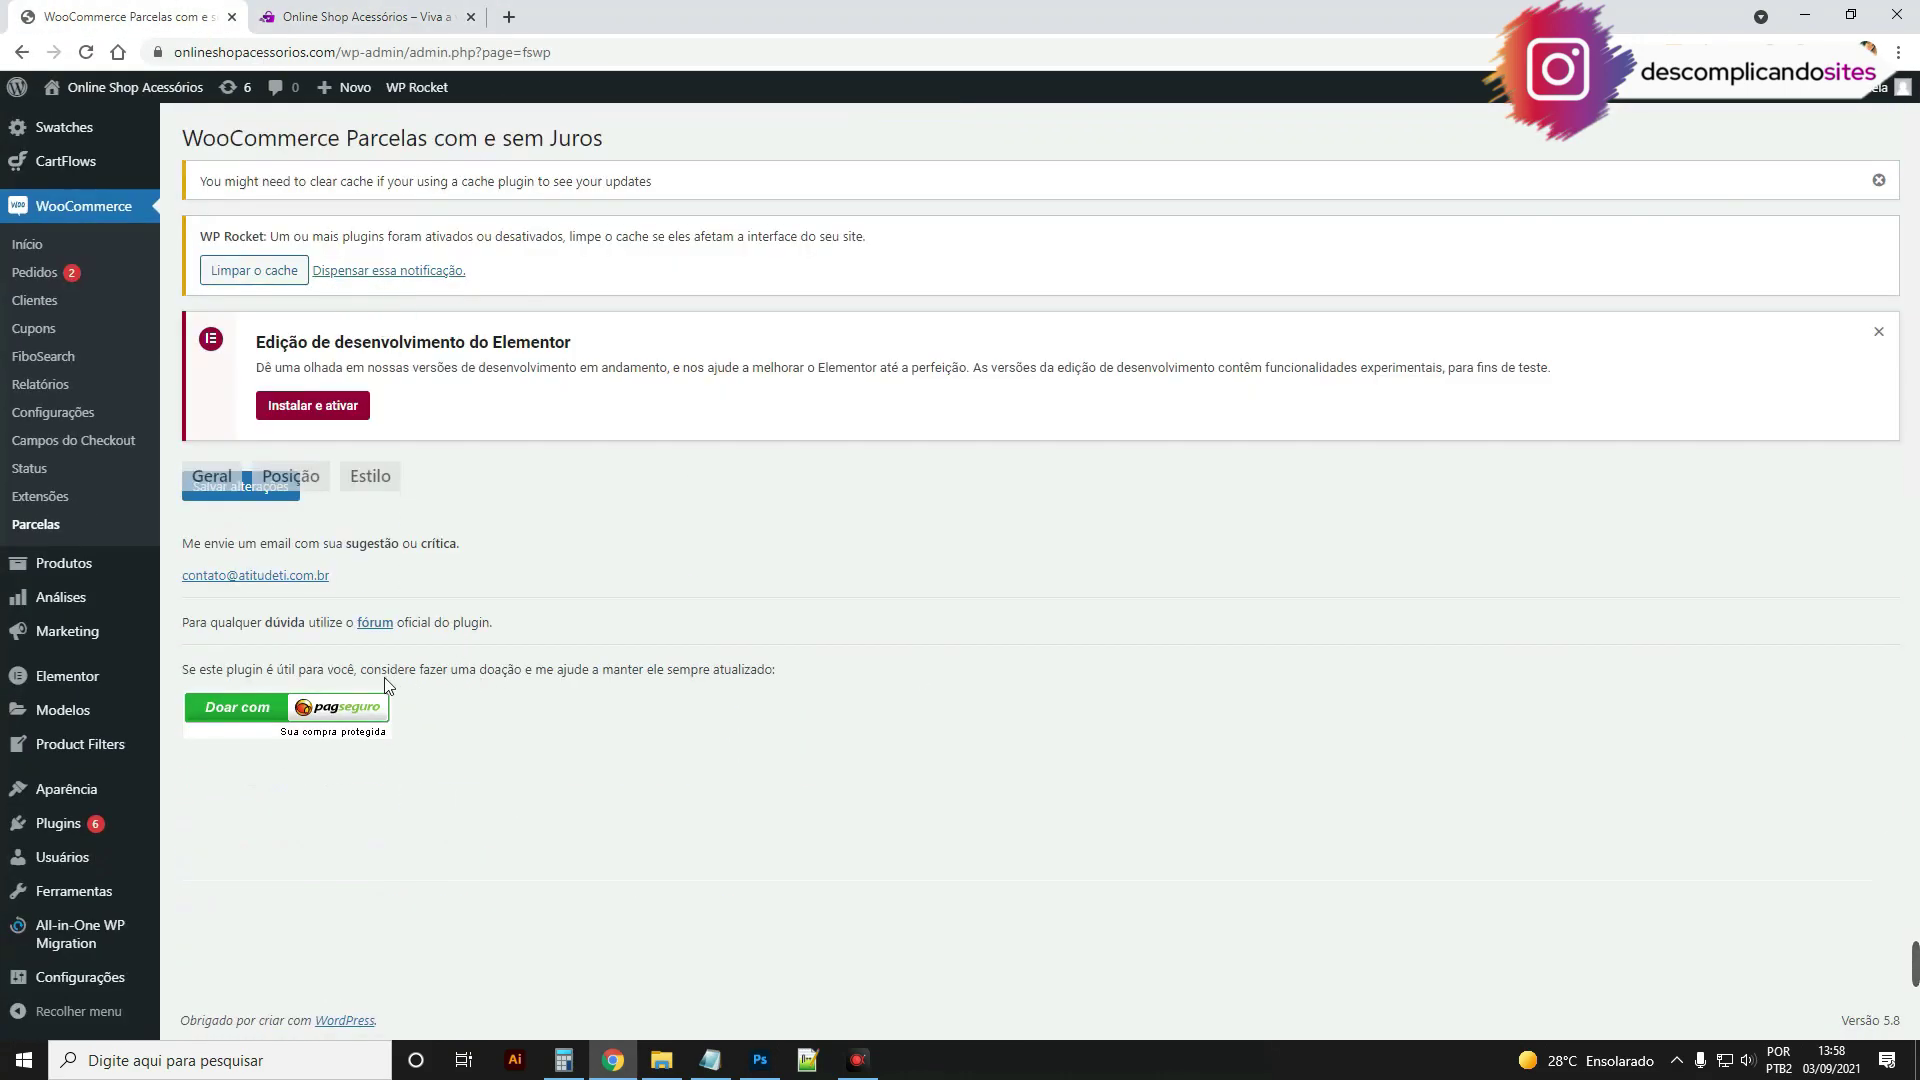
{"action": "scroll", "coordinate": [628, 630], "scroll_direction": "down", "scroll_amount": 8}
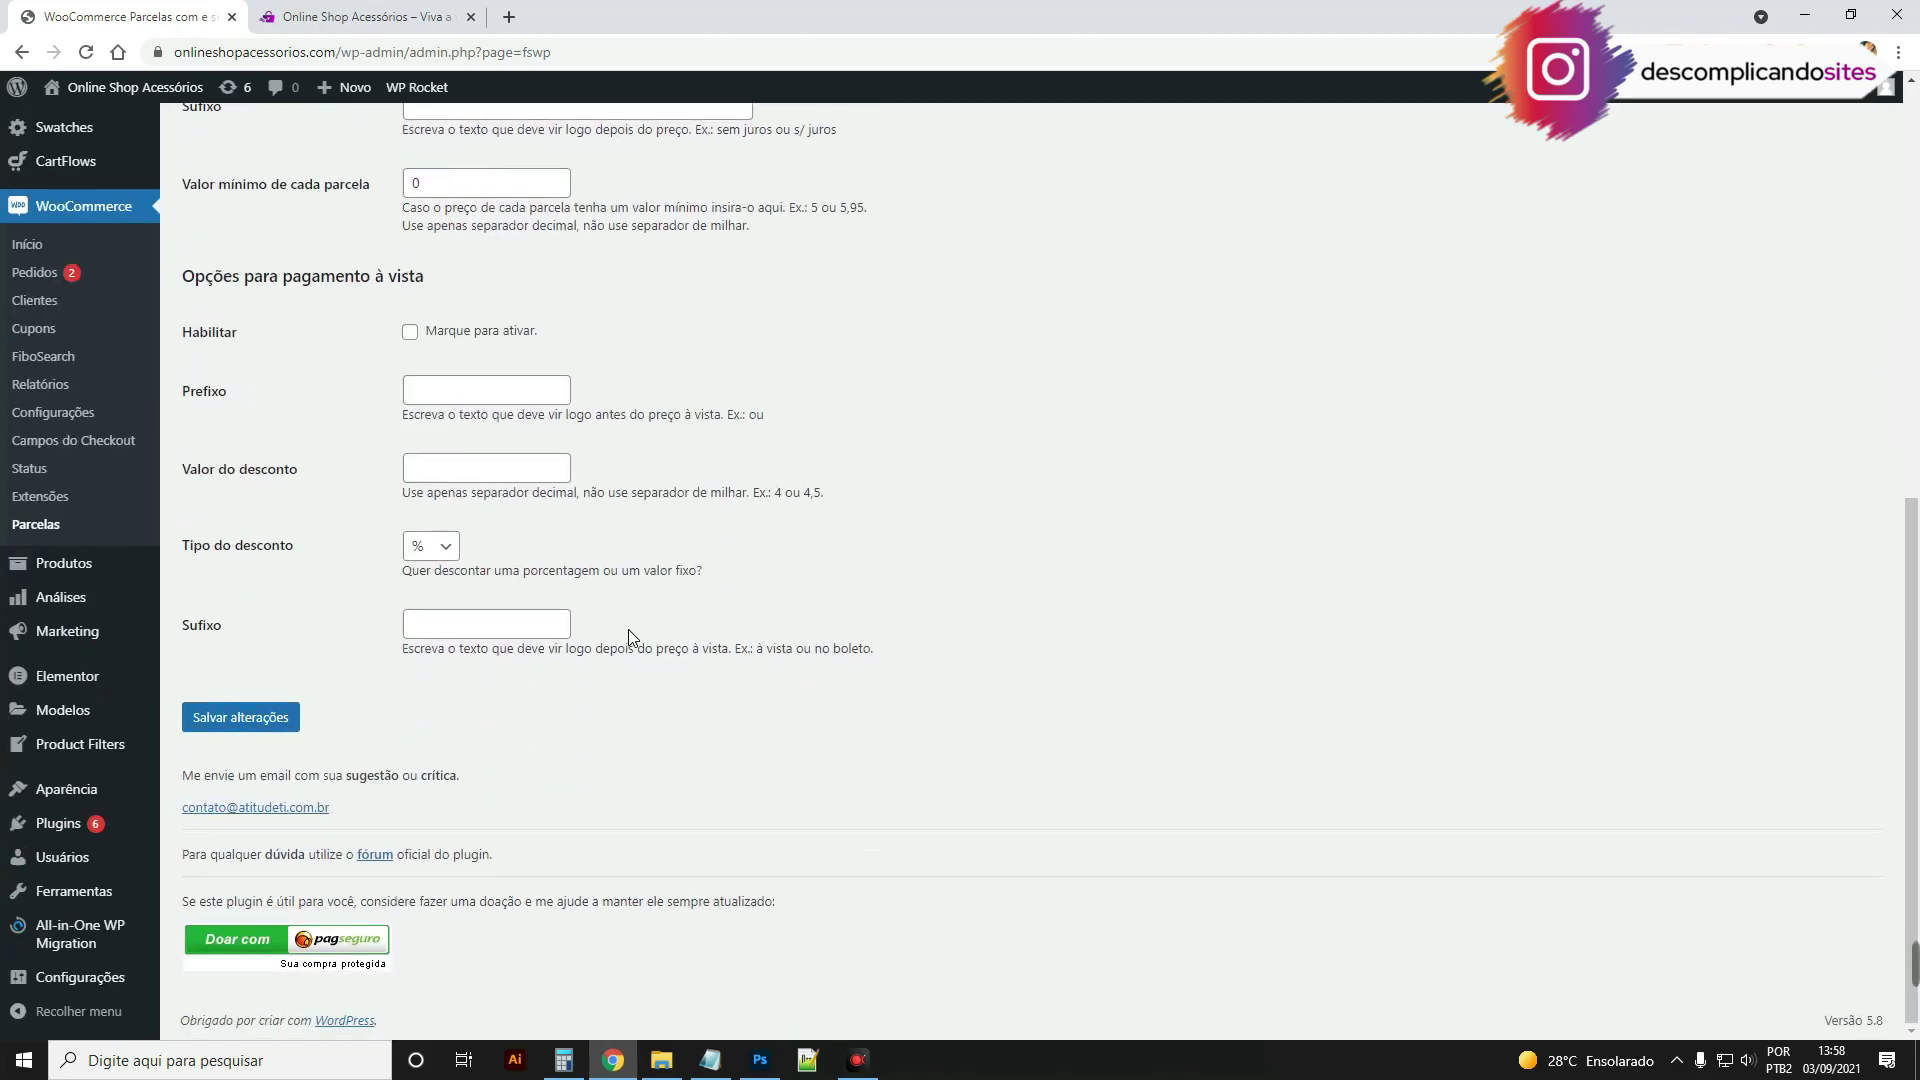
{"action": "scroll", "coordinate": [460, 548], "scroll_direction": "up", "scroll_amount": 2}
{"action": "left_click", "coordinate": [410, 532]}
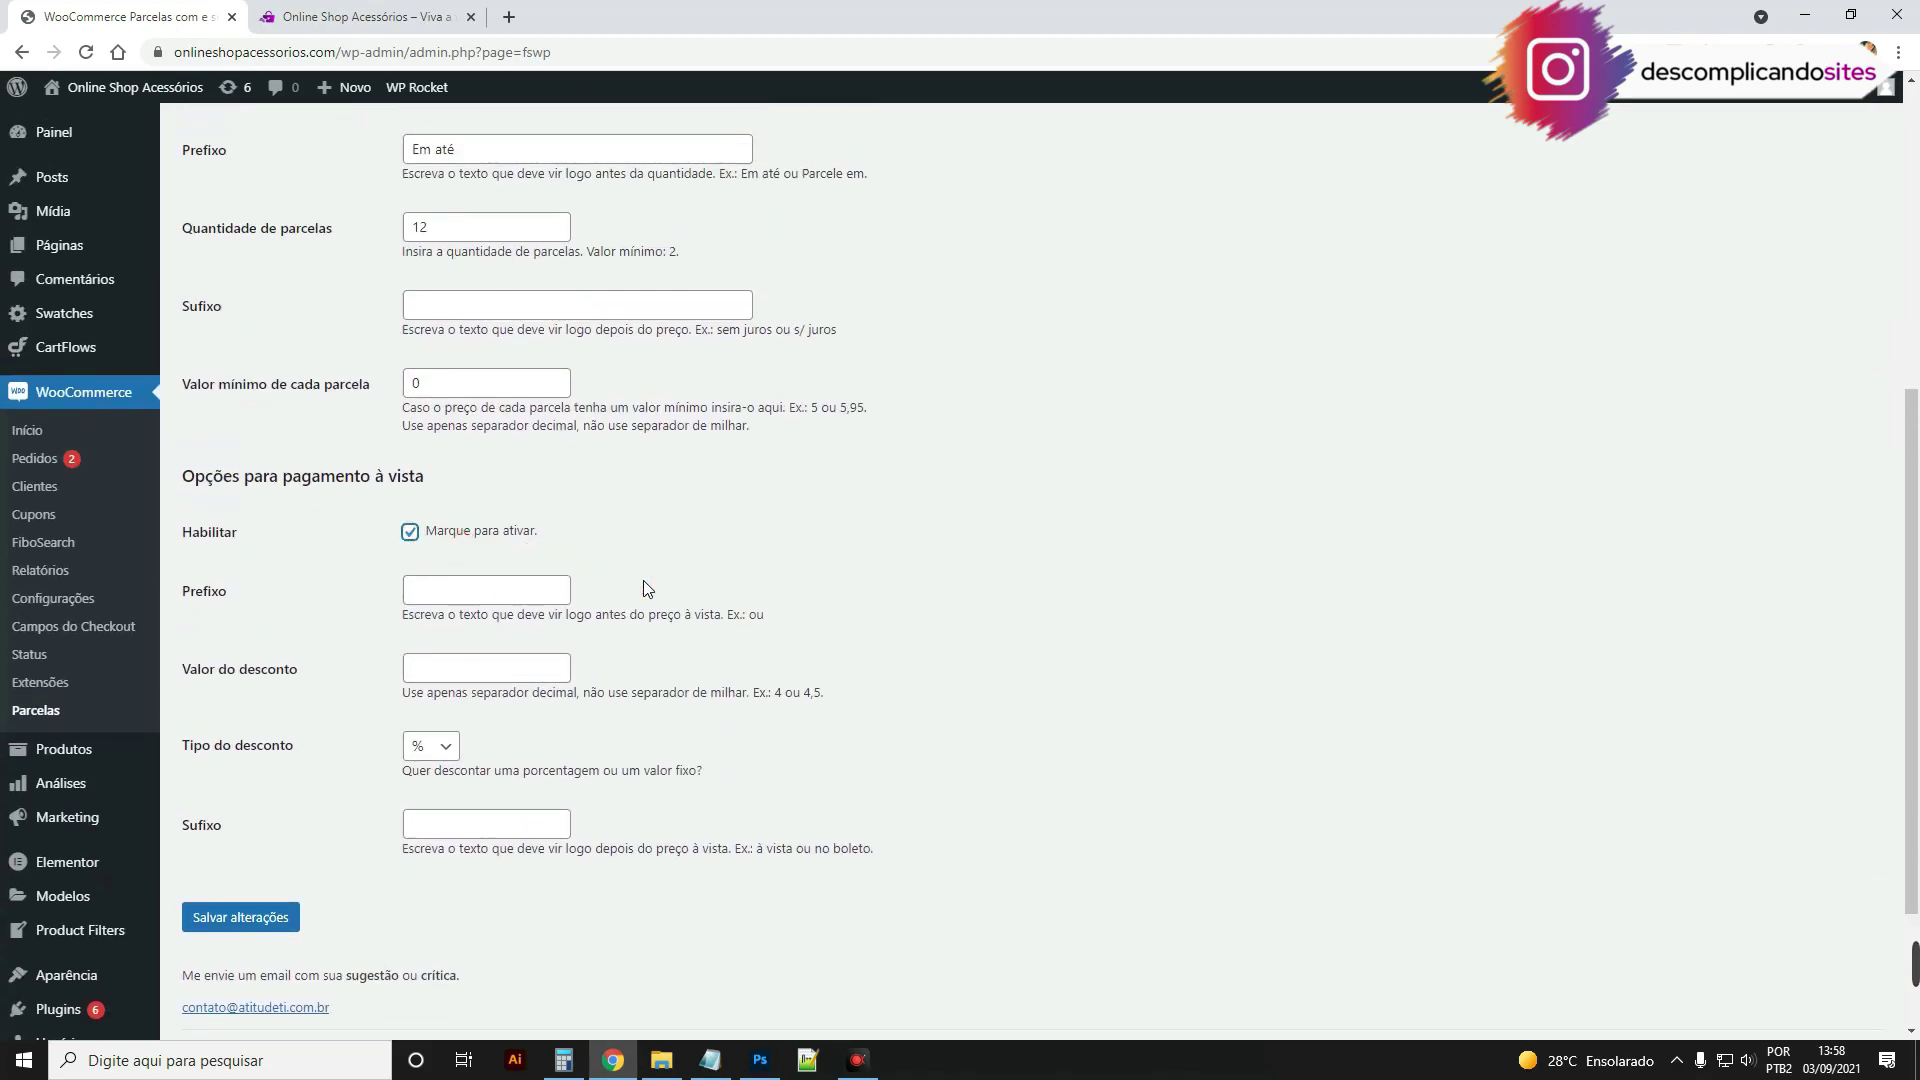
{"action": "left_click", "coordinate": [490, 589]}
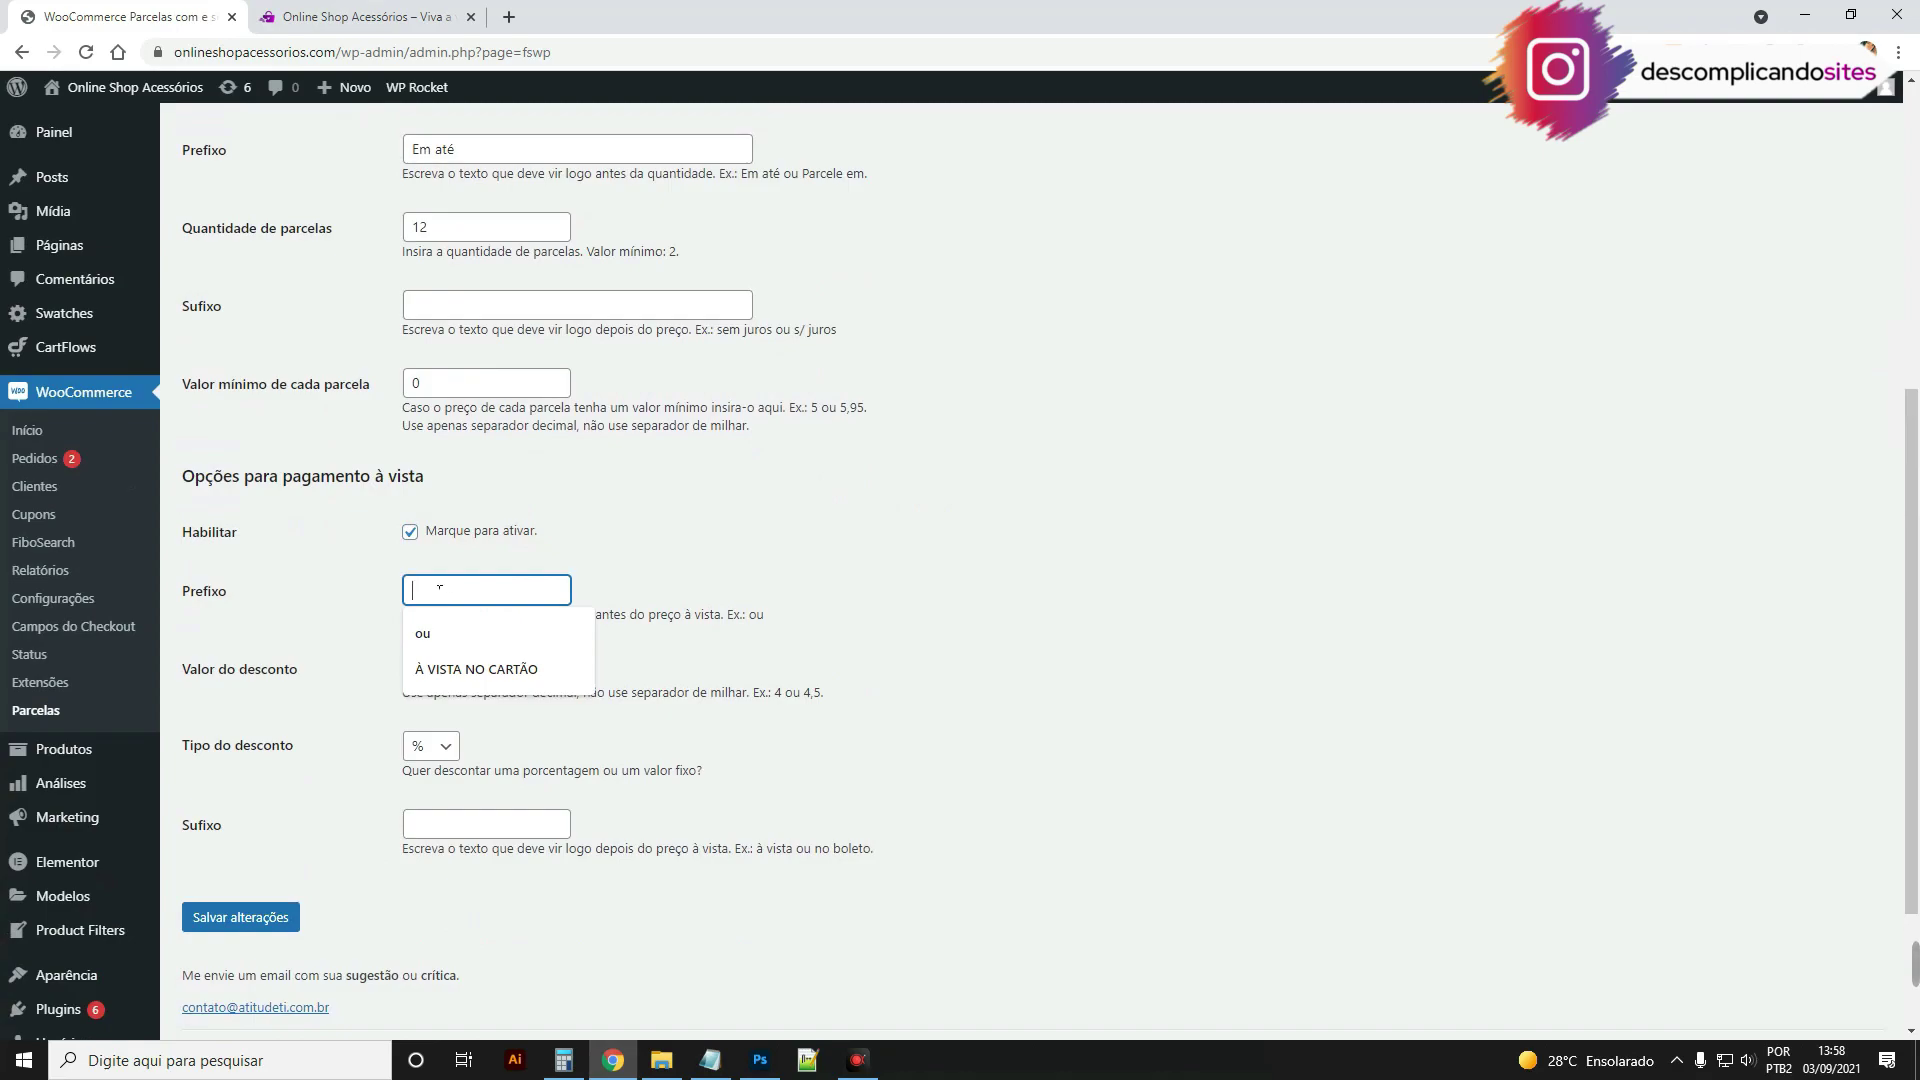
{"action": "left_click", "coordinate": [422, 633]}
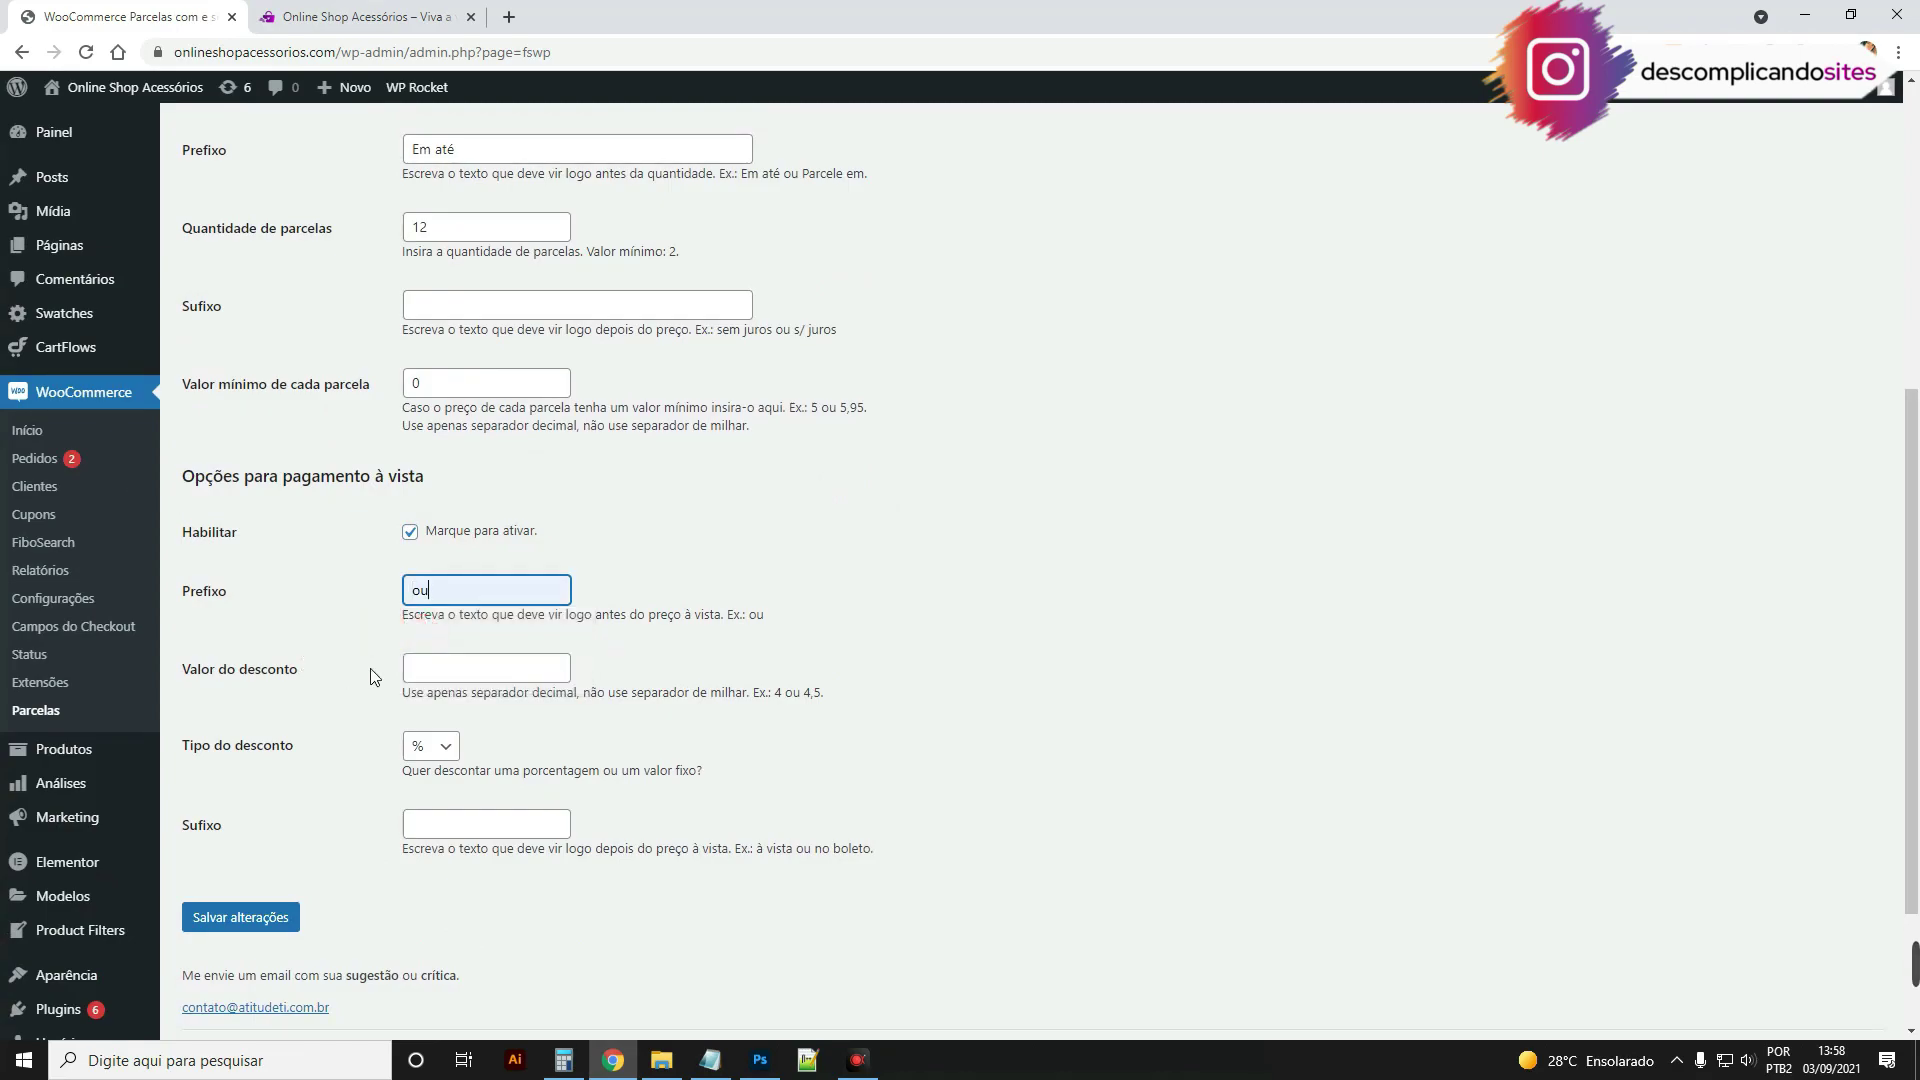
Step: Set the cash payment discount value to 5, keeping % as the discount type
{"action": "left_click", "coordinate": [442, 668]}
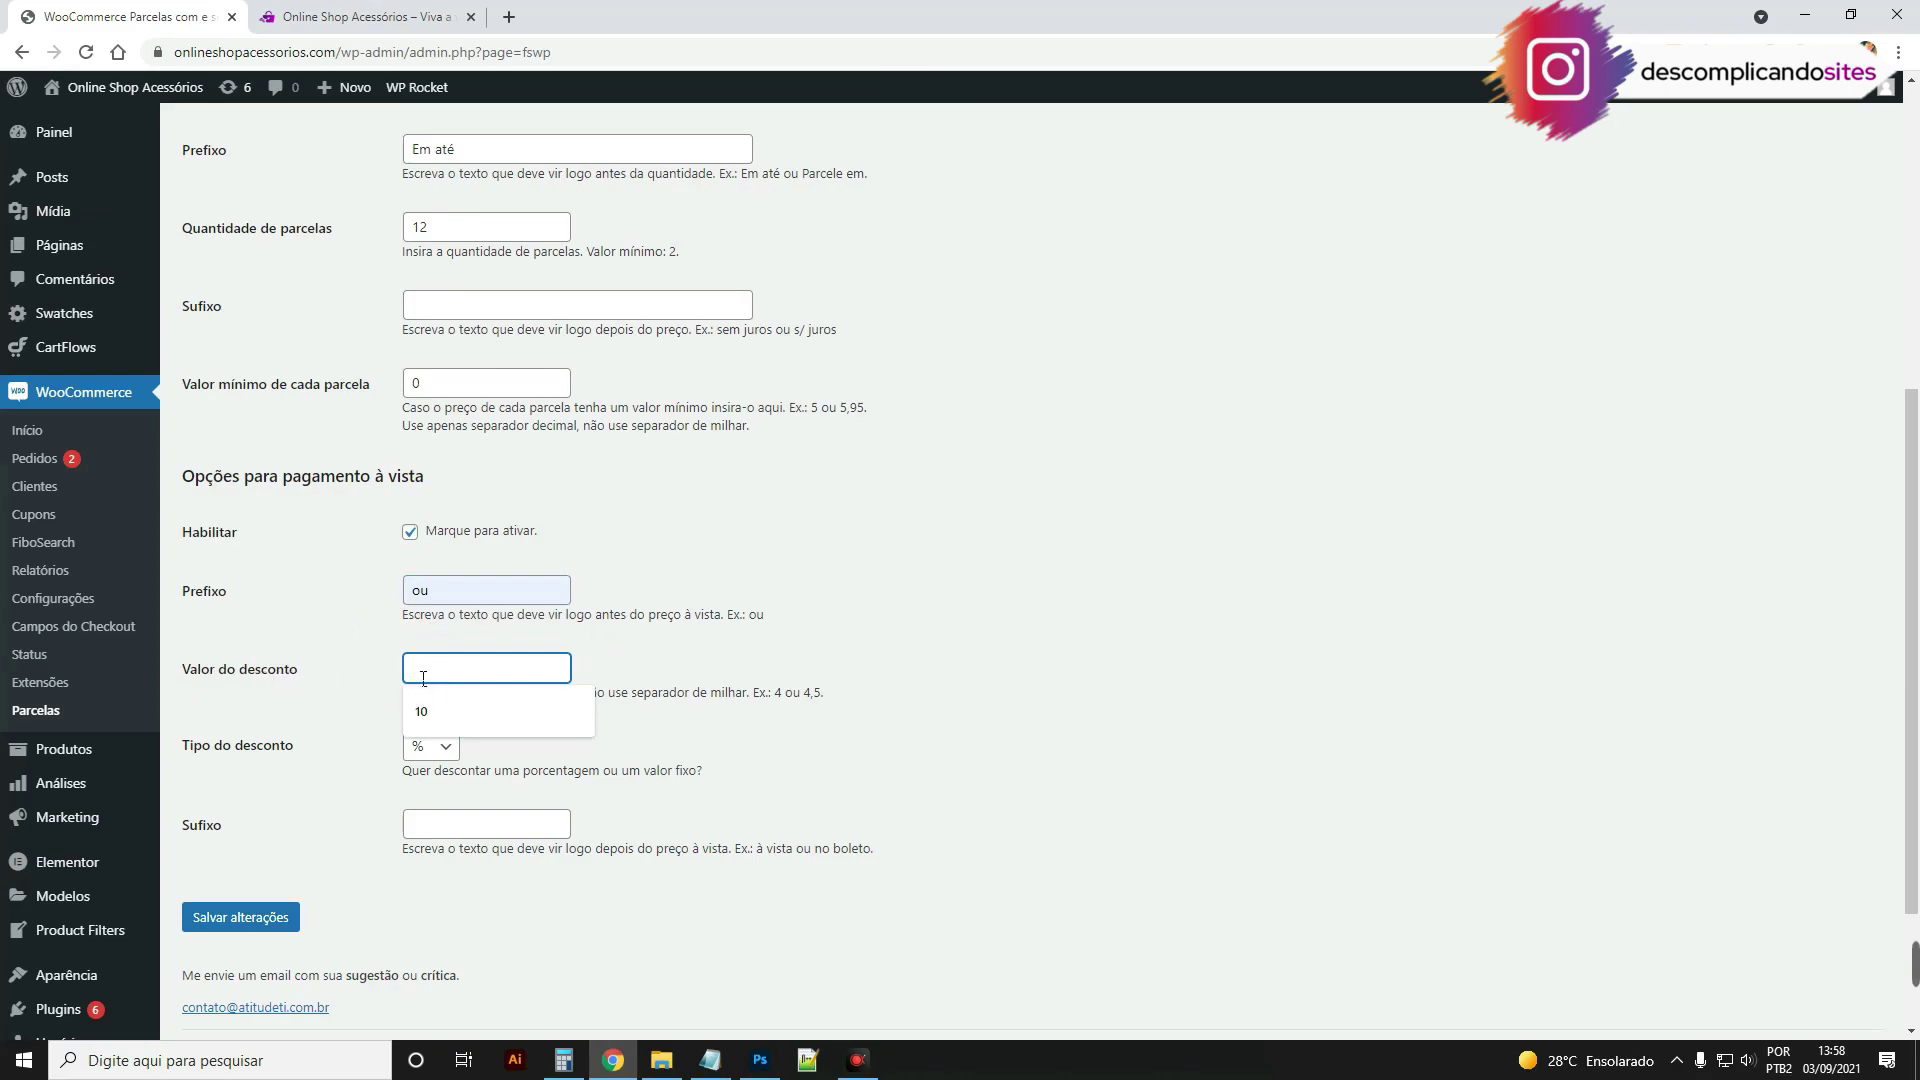
{"action": "type", "text": "5"}
{"action": "left_click_drag", "start_coordinate": [191, 748], "coordinate": [292, 747]}
{"action": "left_click", "coordinate": [443, 748]}
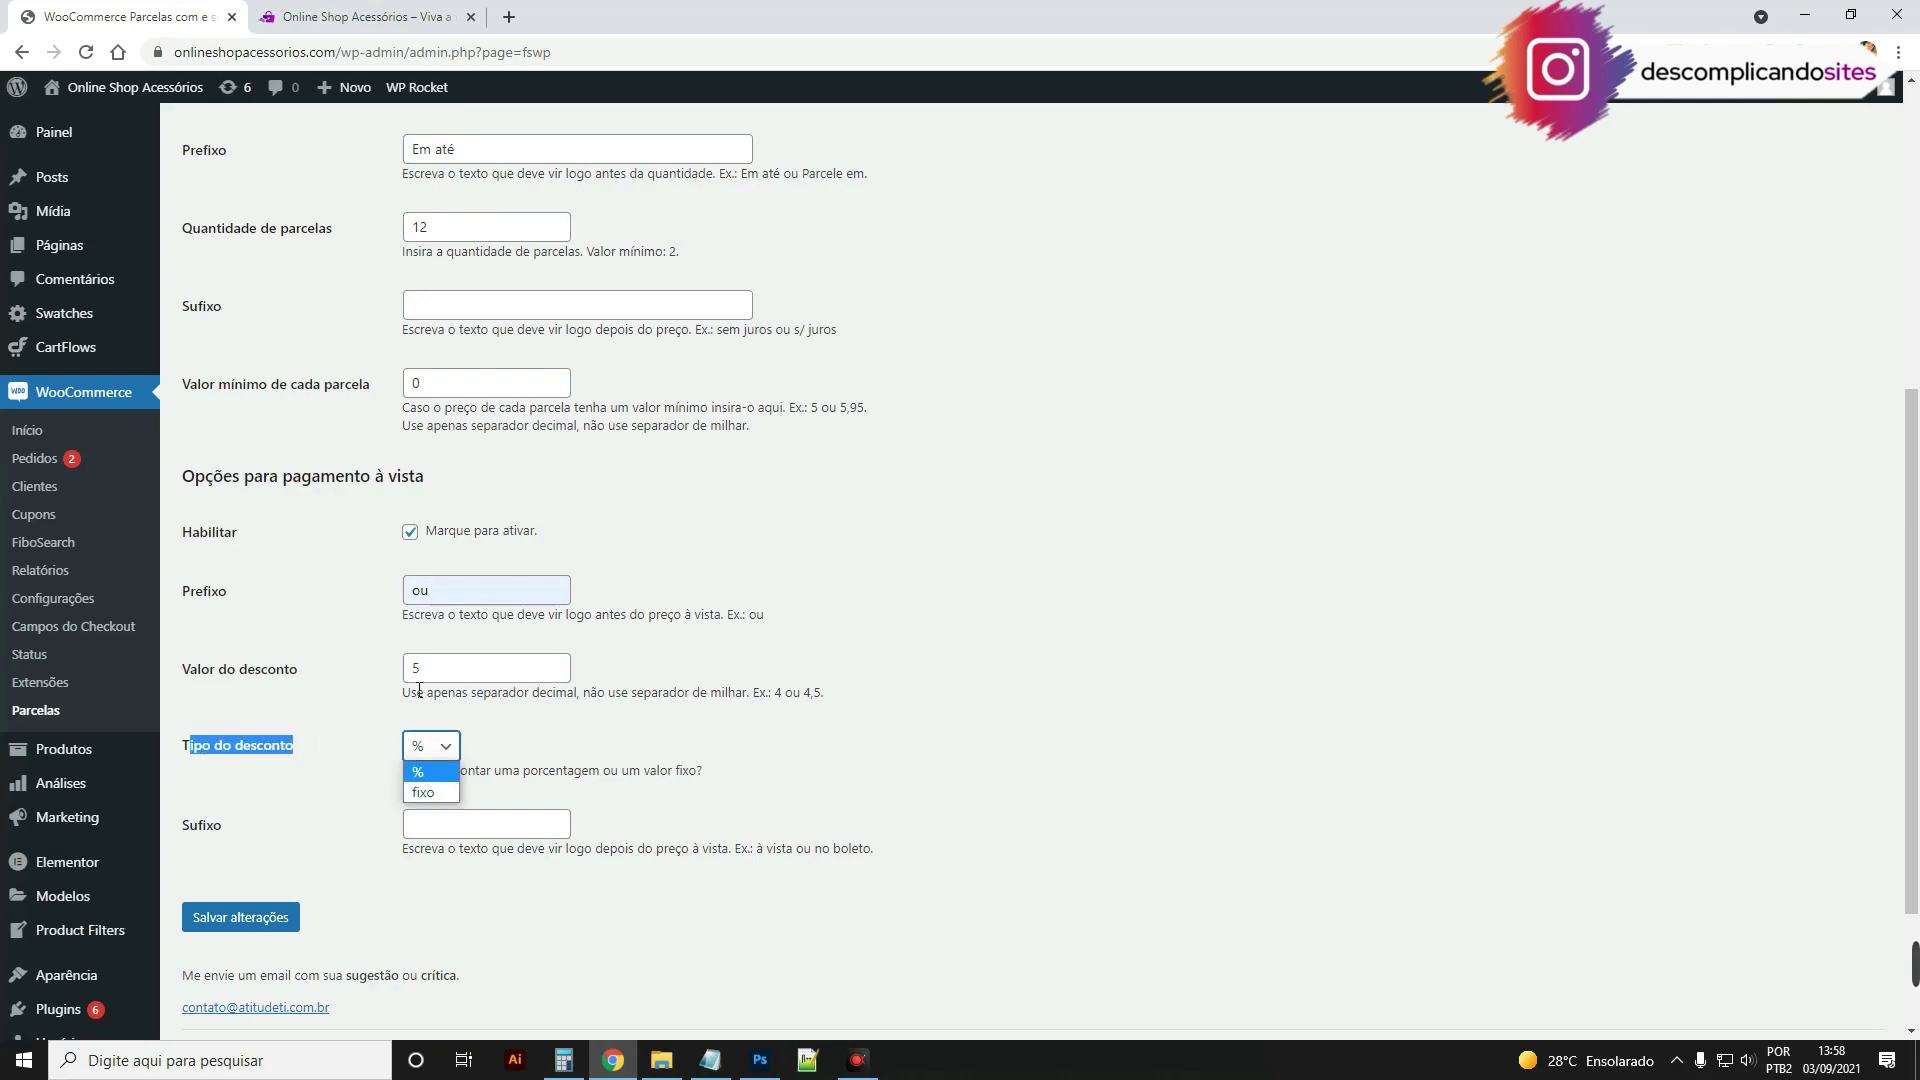
{"action": "left_click", "coordinate": [419, 690]}
{"action": "double_click", "coordinate": [414, 668]}
{"action": "left_click", "coordinate": [446, 756]}
{"action": "left_click", "coordinate": [422, 681]}
{"action": "double_click", "coordinate": [420, 670]}
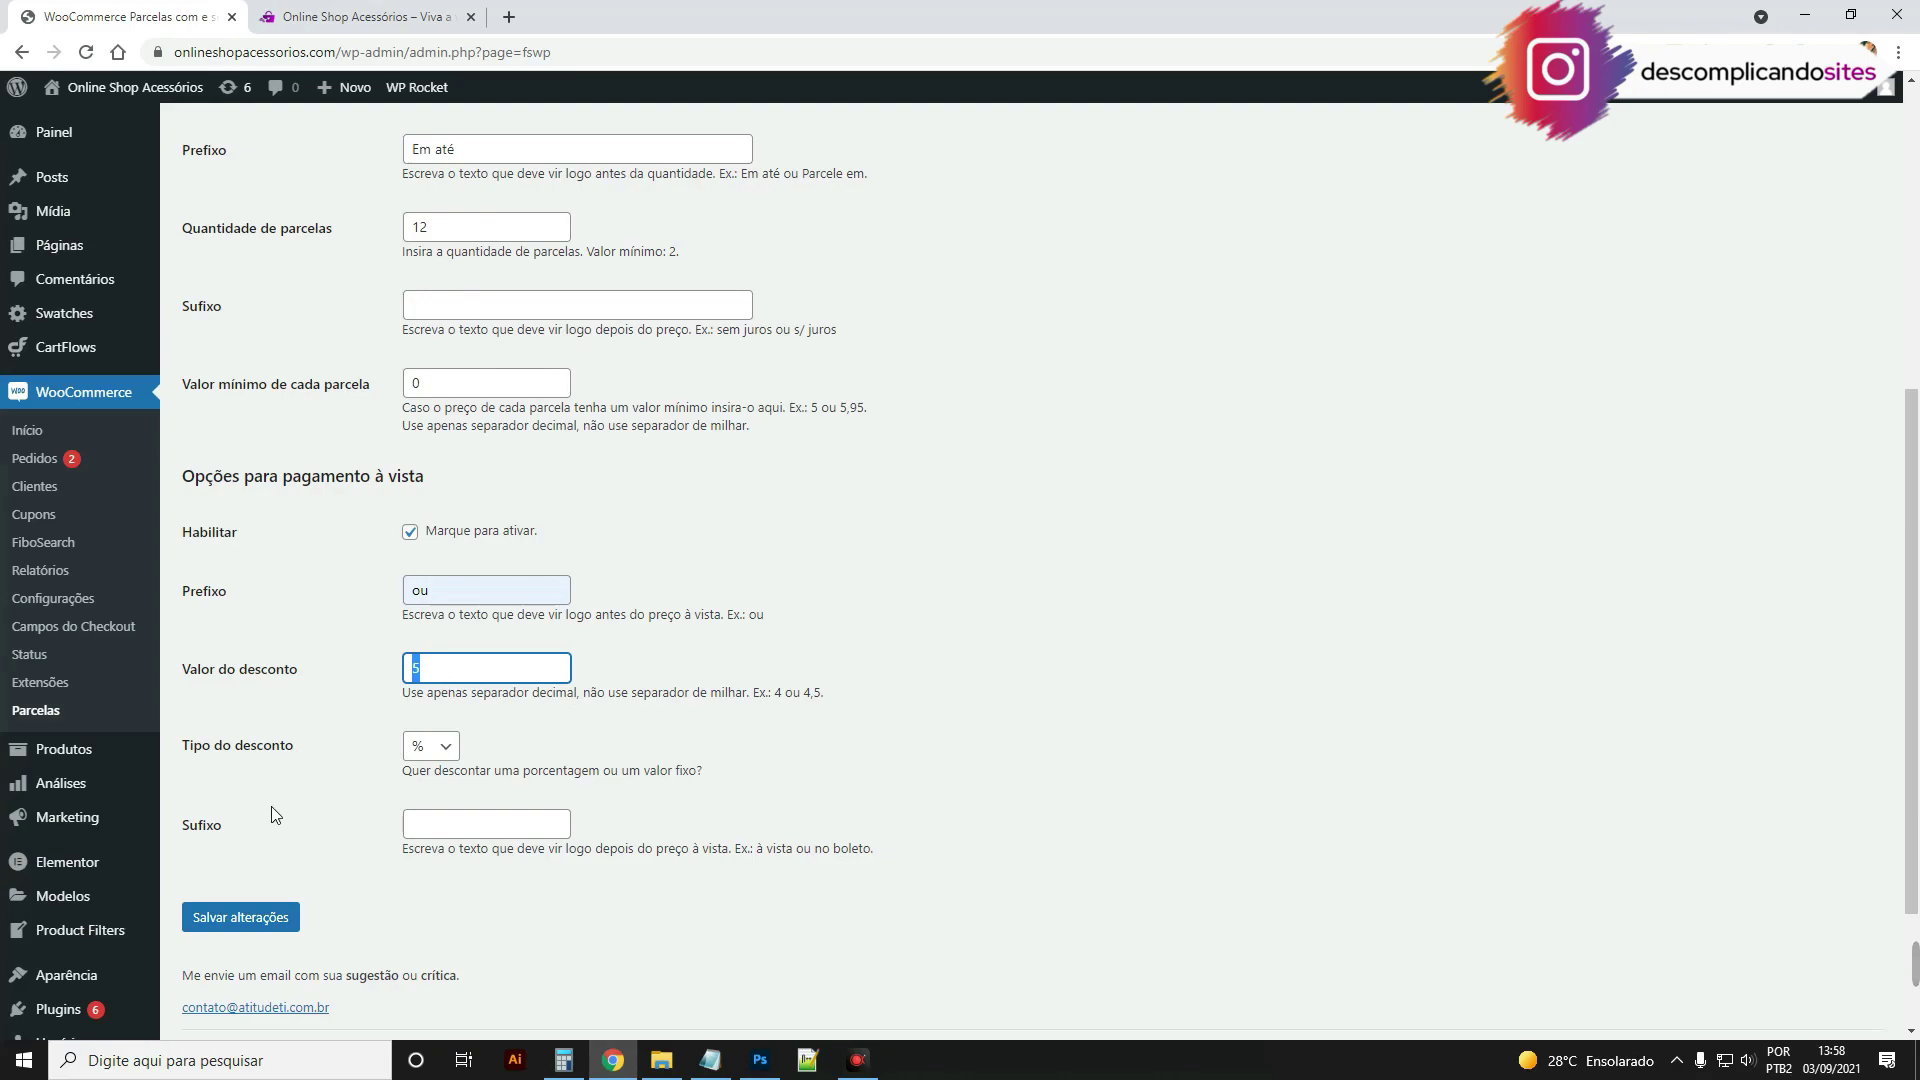
{"action": "left_click", "coordinate": [450, 828]}
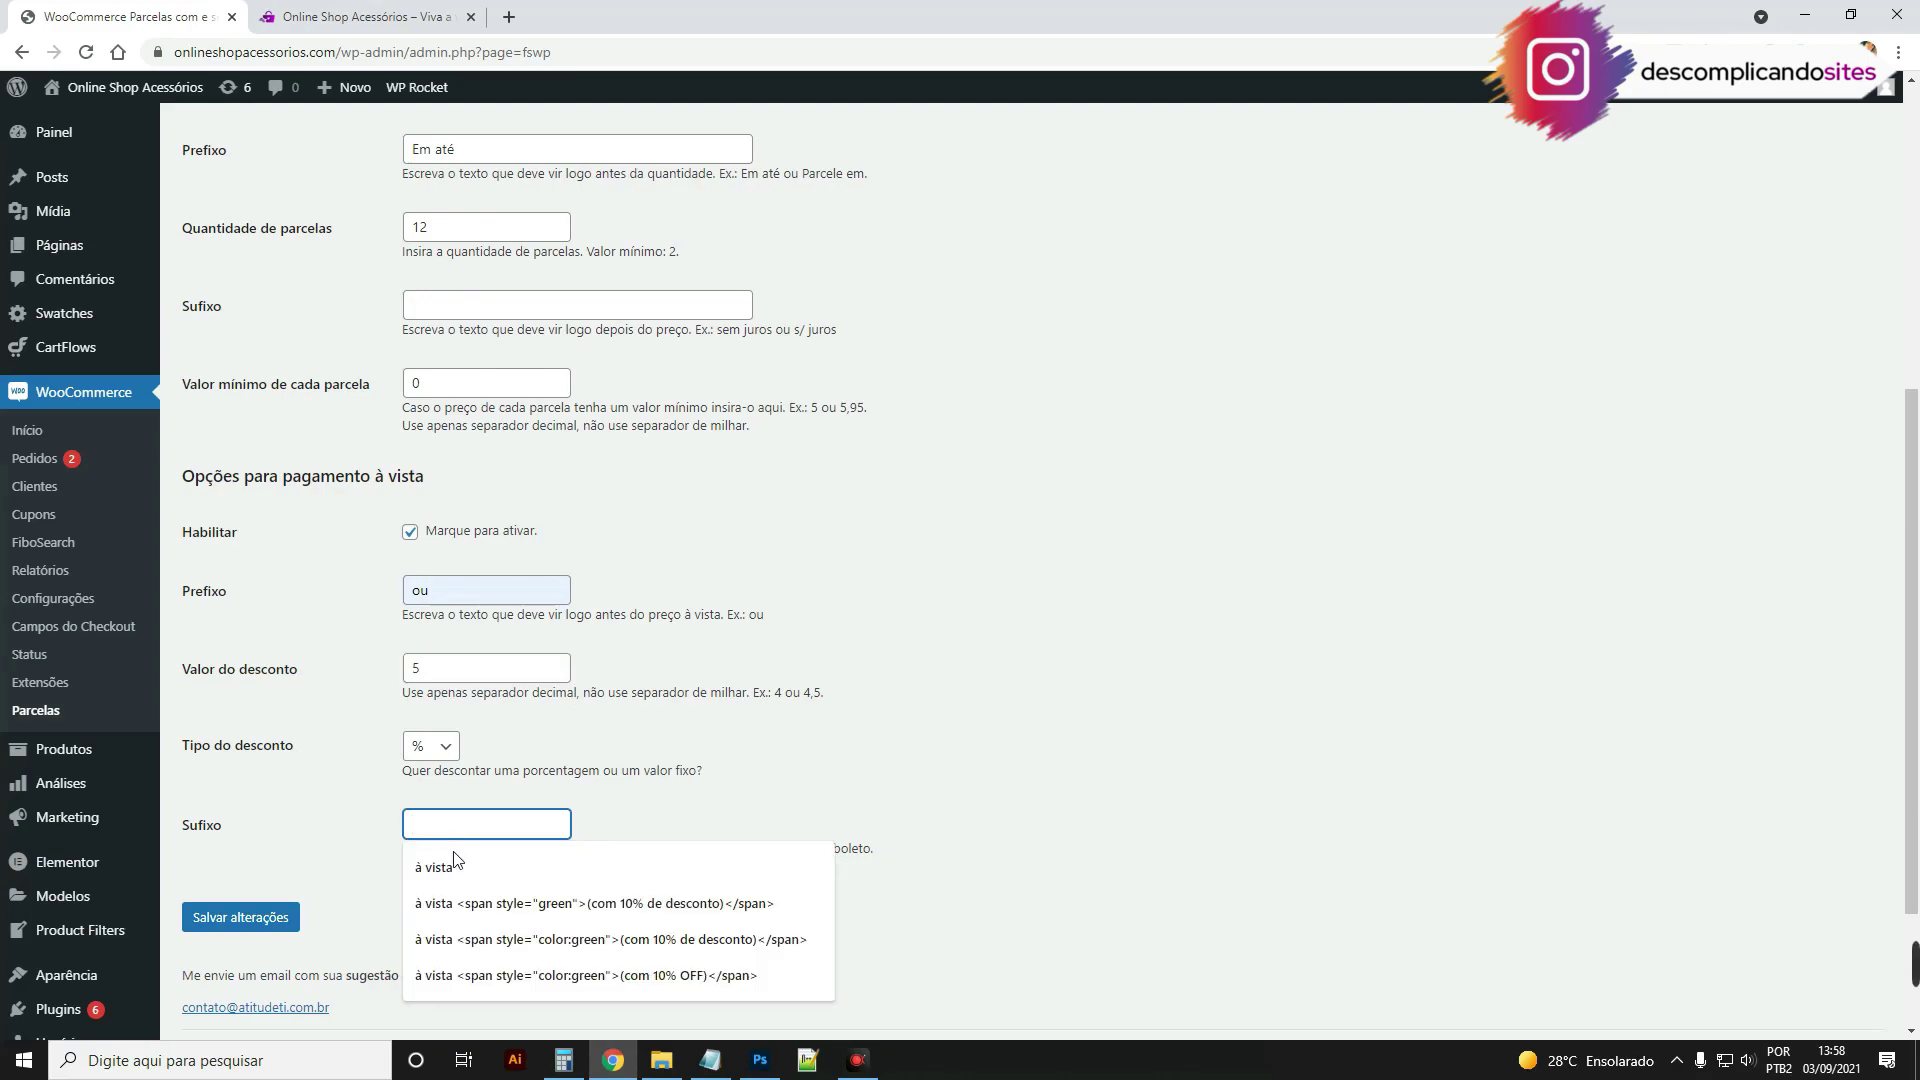
{"action": "left_click", "coordinate": [455, 862]}
{"action": "left_click", "coordinate": [365, 17]}
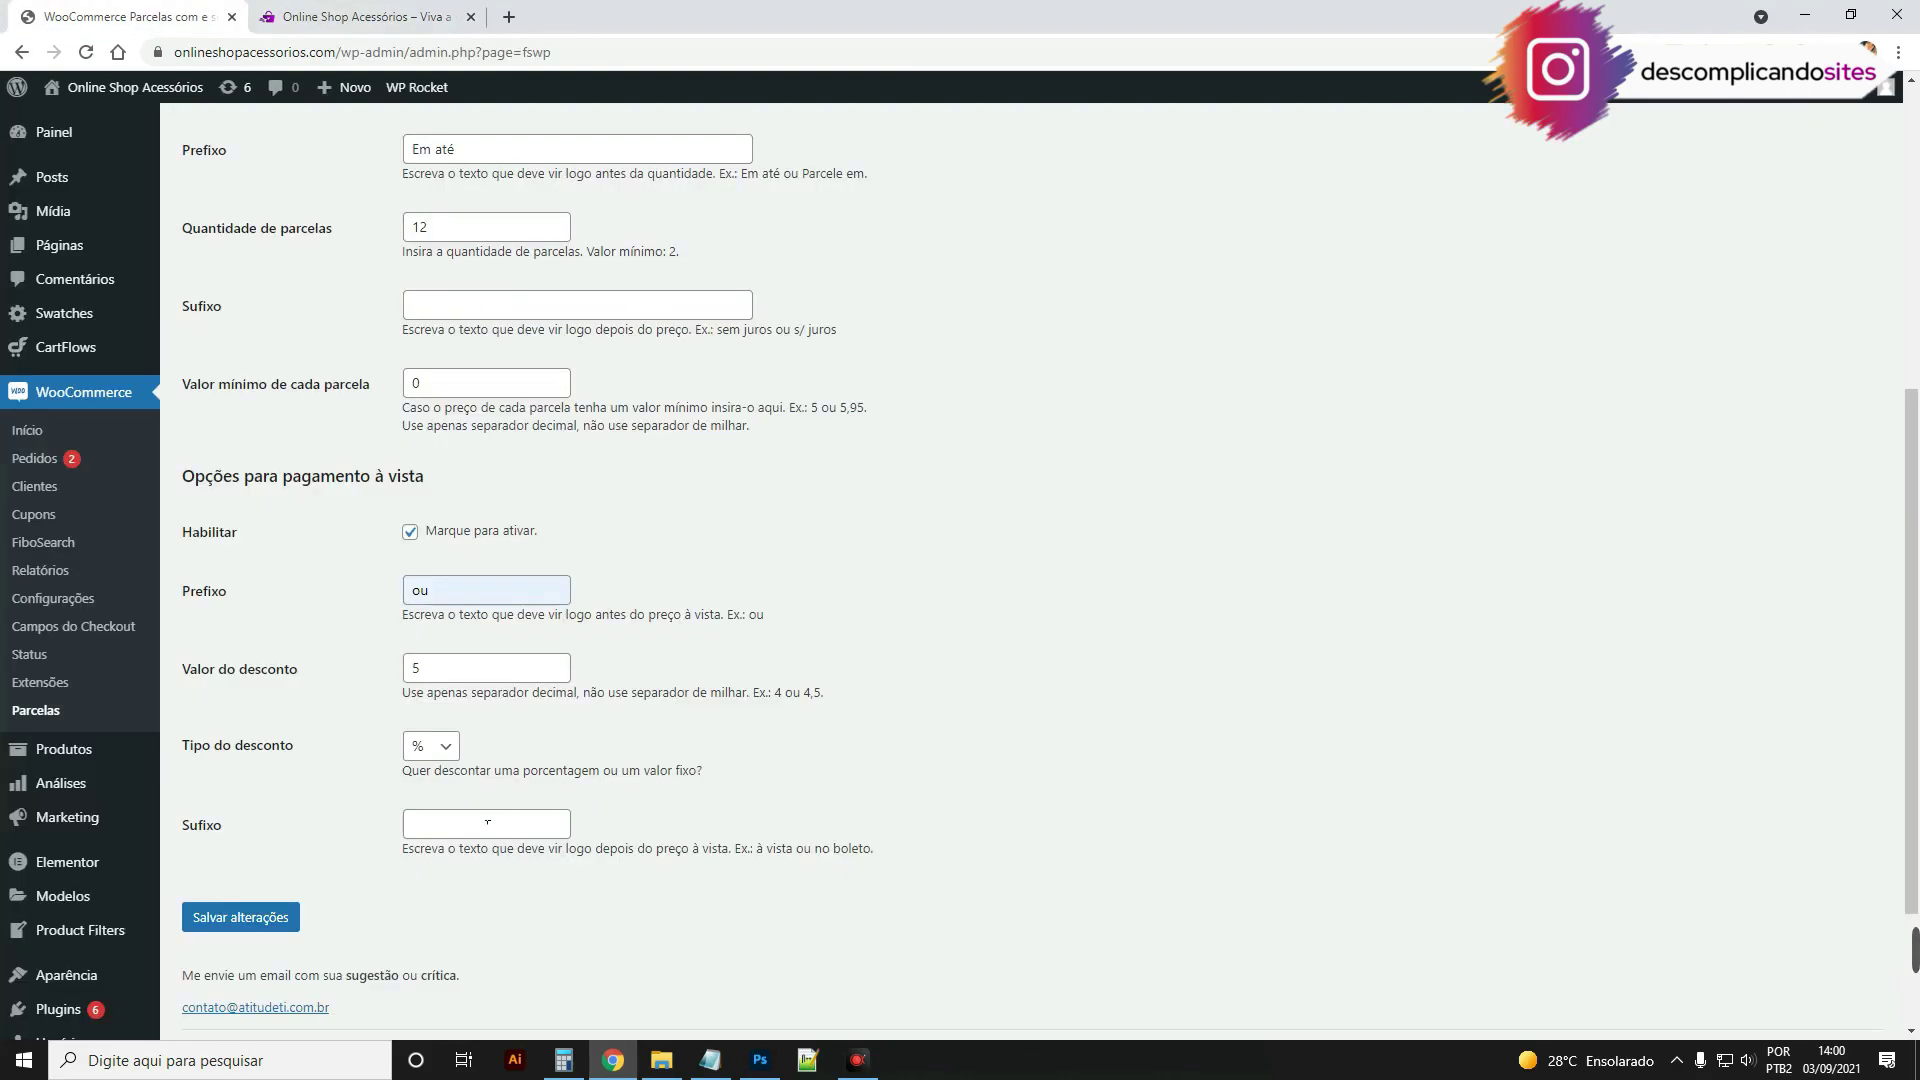
Step: Set the cash payment suffix to à vista <span style="color:green">(com 5% OFF)</span> and save the changes
{"action": "left_click", "coordinate": [486, 822]}
{"action": "type", "text": "(com 10% OFF)</span>"}
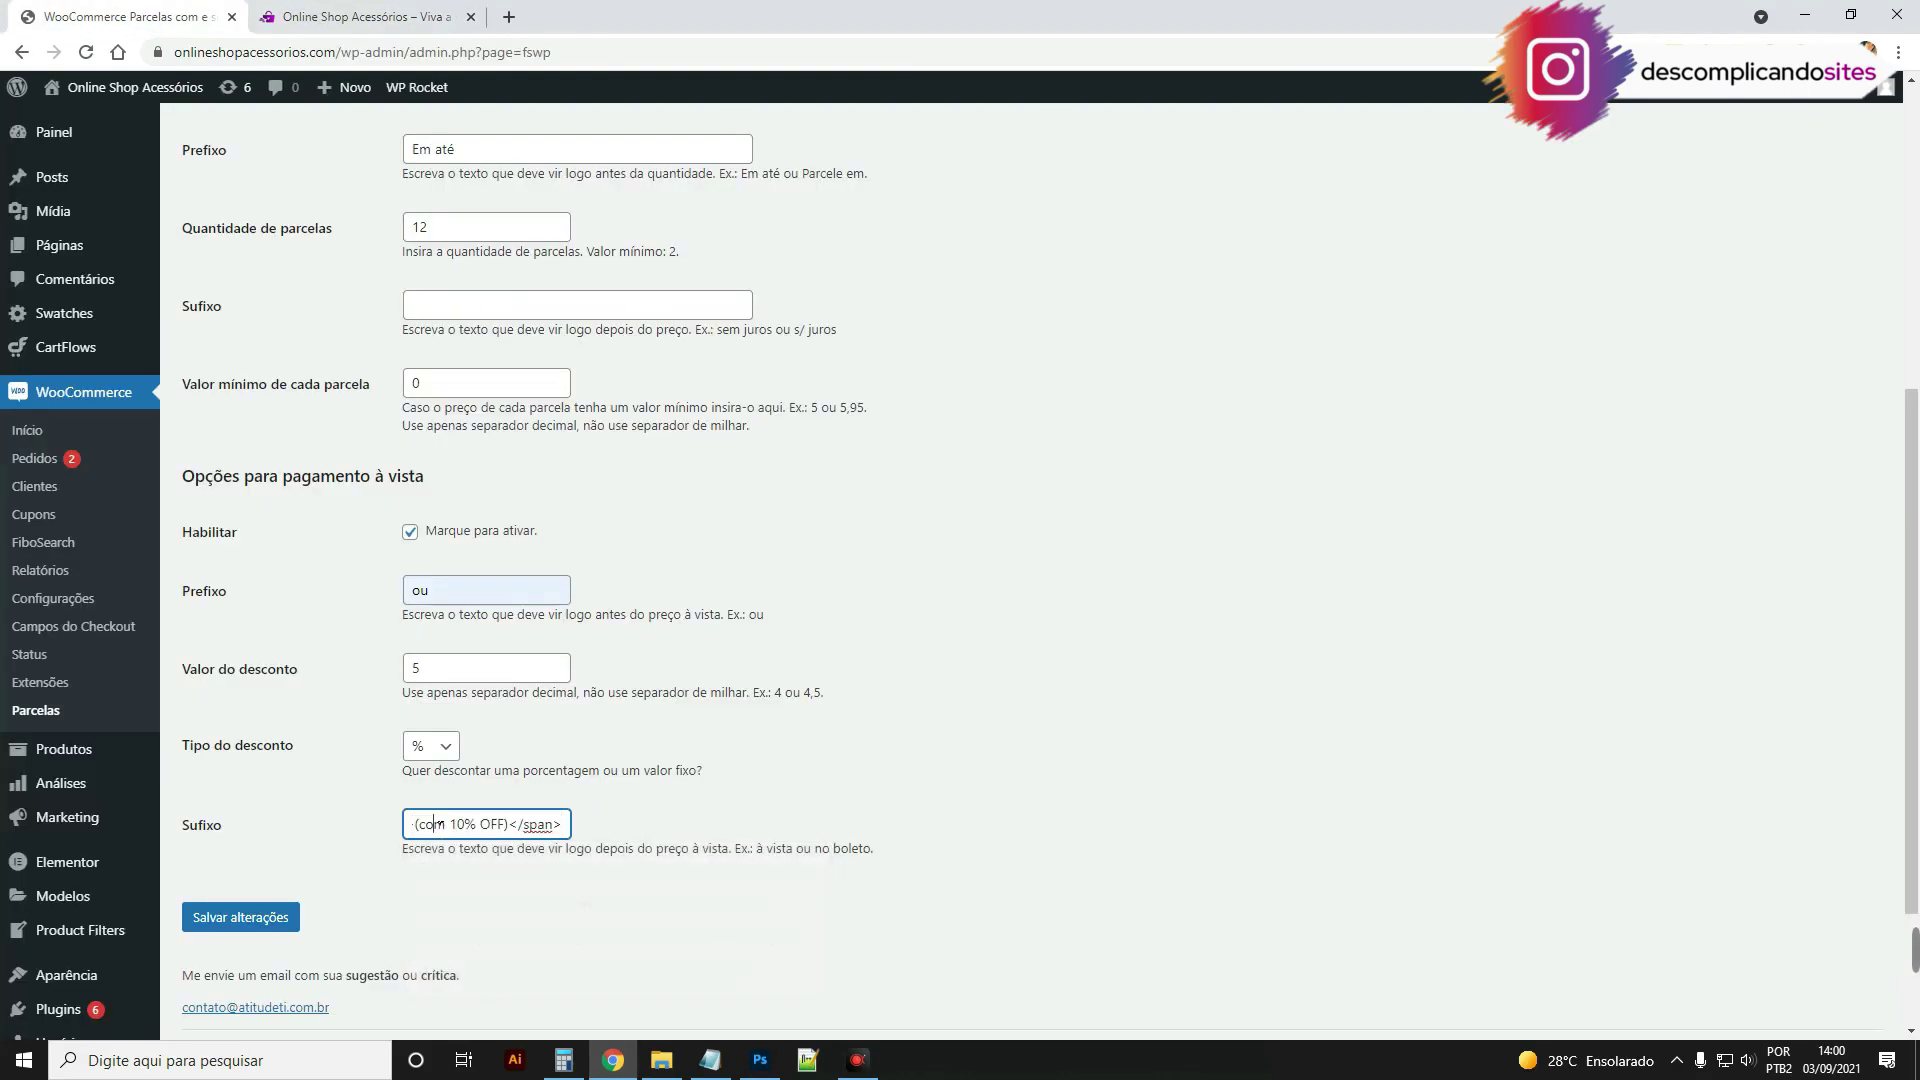
{"action": "triple_click", "coordinate": [441, 824]}
{"action": "left_click", "coordinate": [466, 830]}
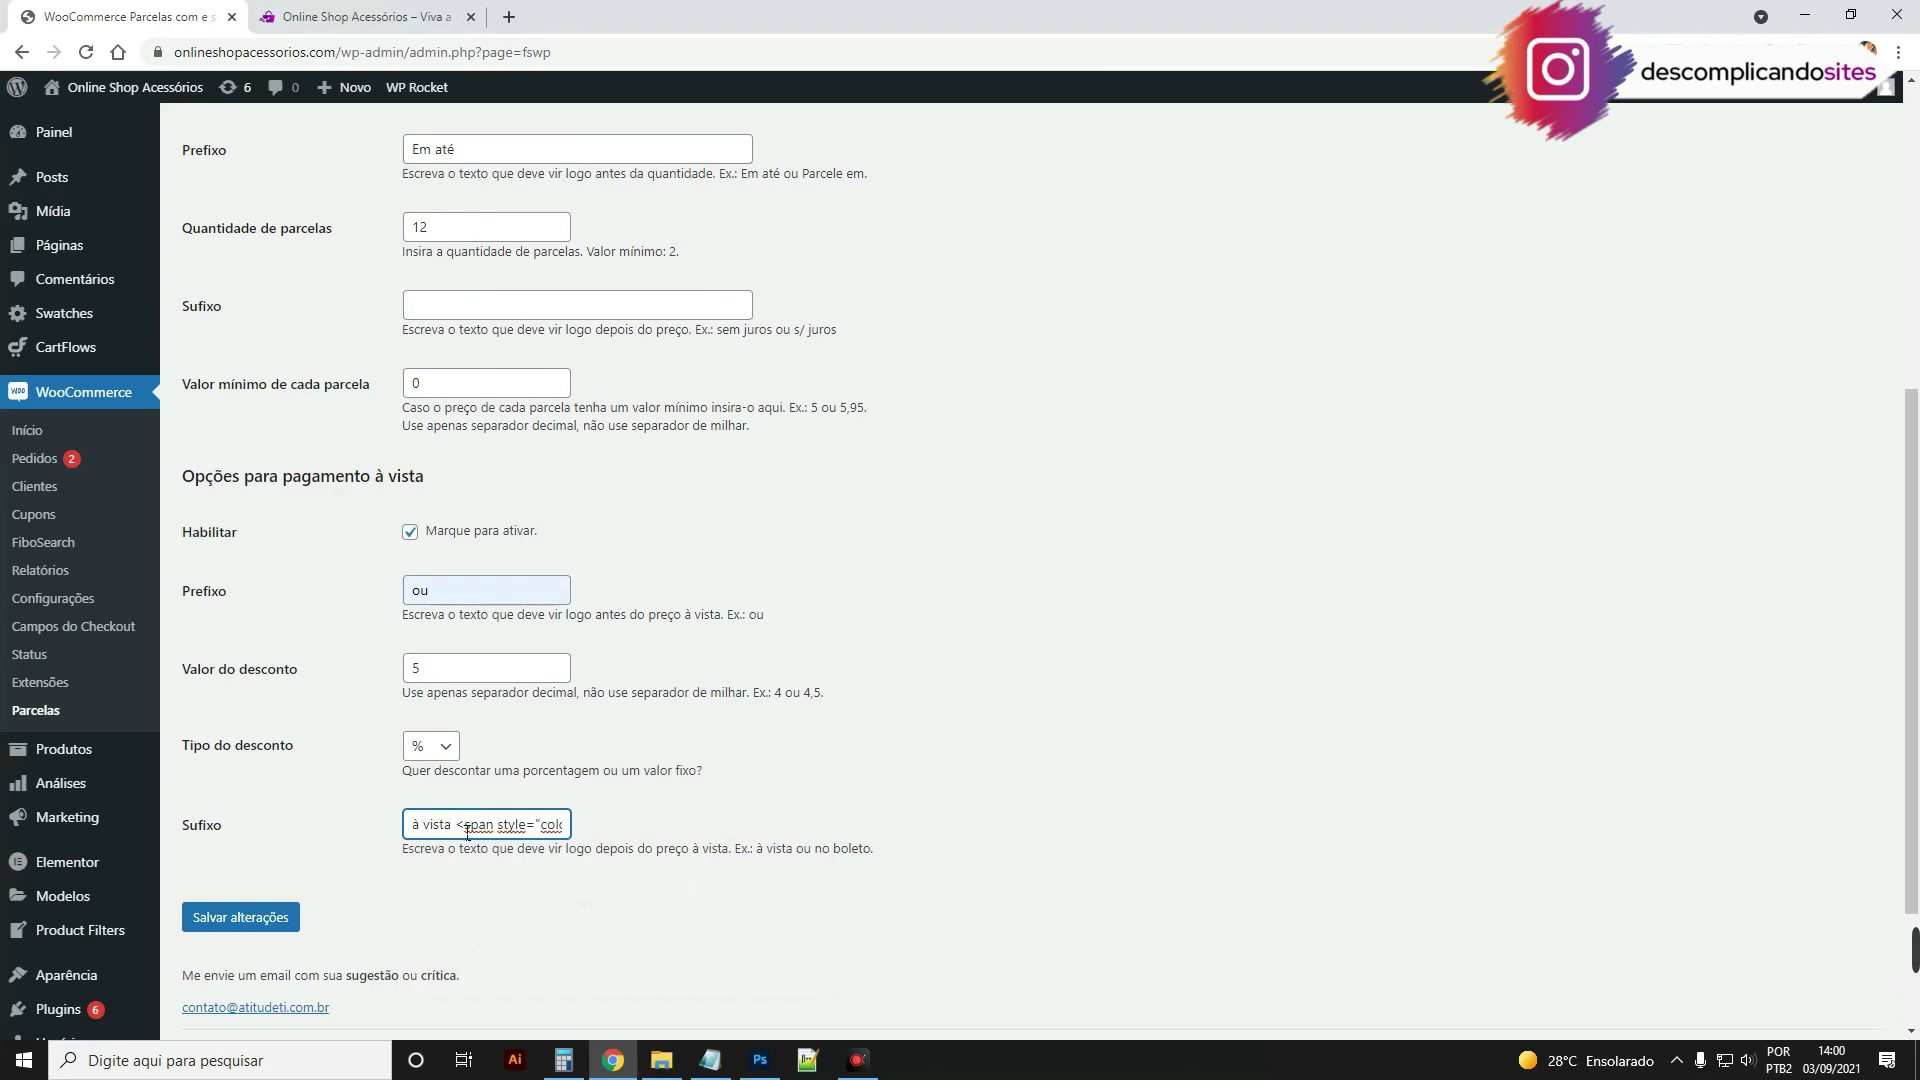
{"action": "mouse_move", "coordinate": [469, 832]}
{"action": "left_mouse_down"}
{"action": "mouse_move", "coordinate": [572, 836]}
{"action": "mouse_move", "coordinate": [483, 830]}
{"action": "mouse_move", "coordinate": [499, 832]}
{"action": "left_mouse_up"}
{"action": "left_click", "coordinate": [485, 834]}
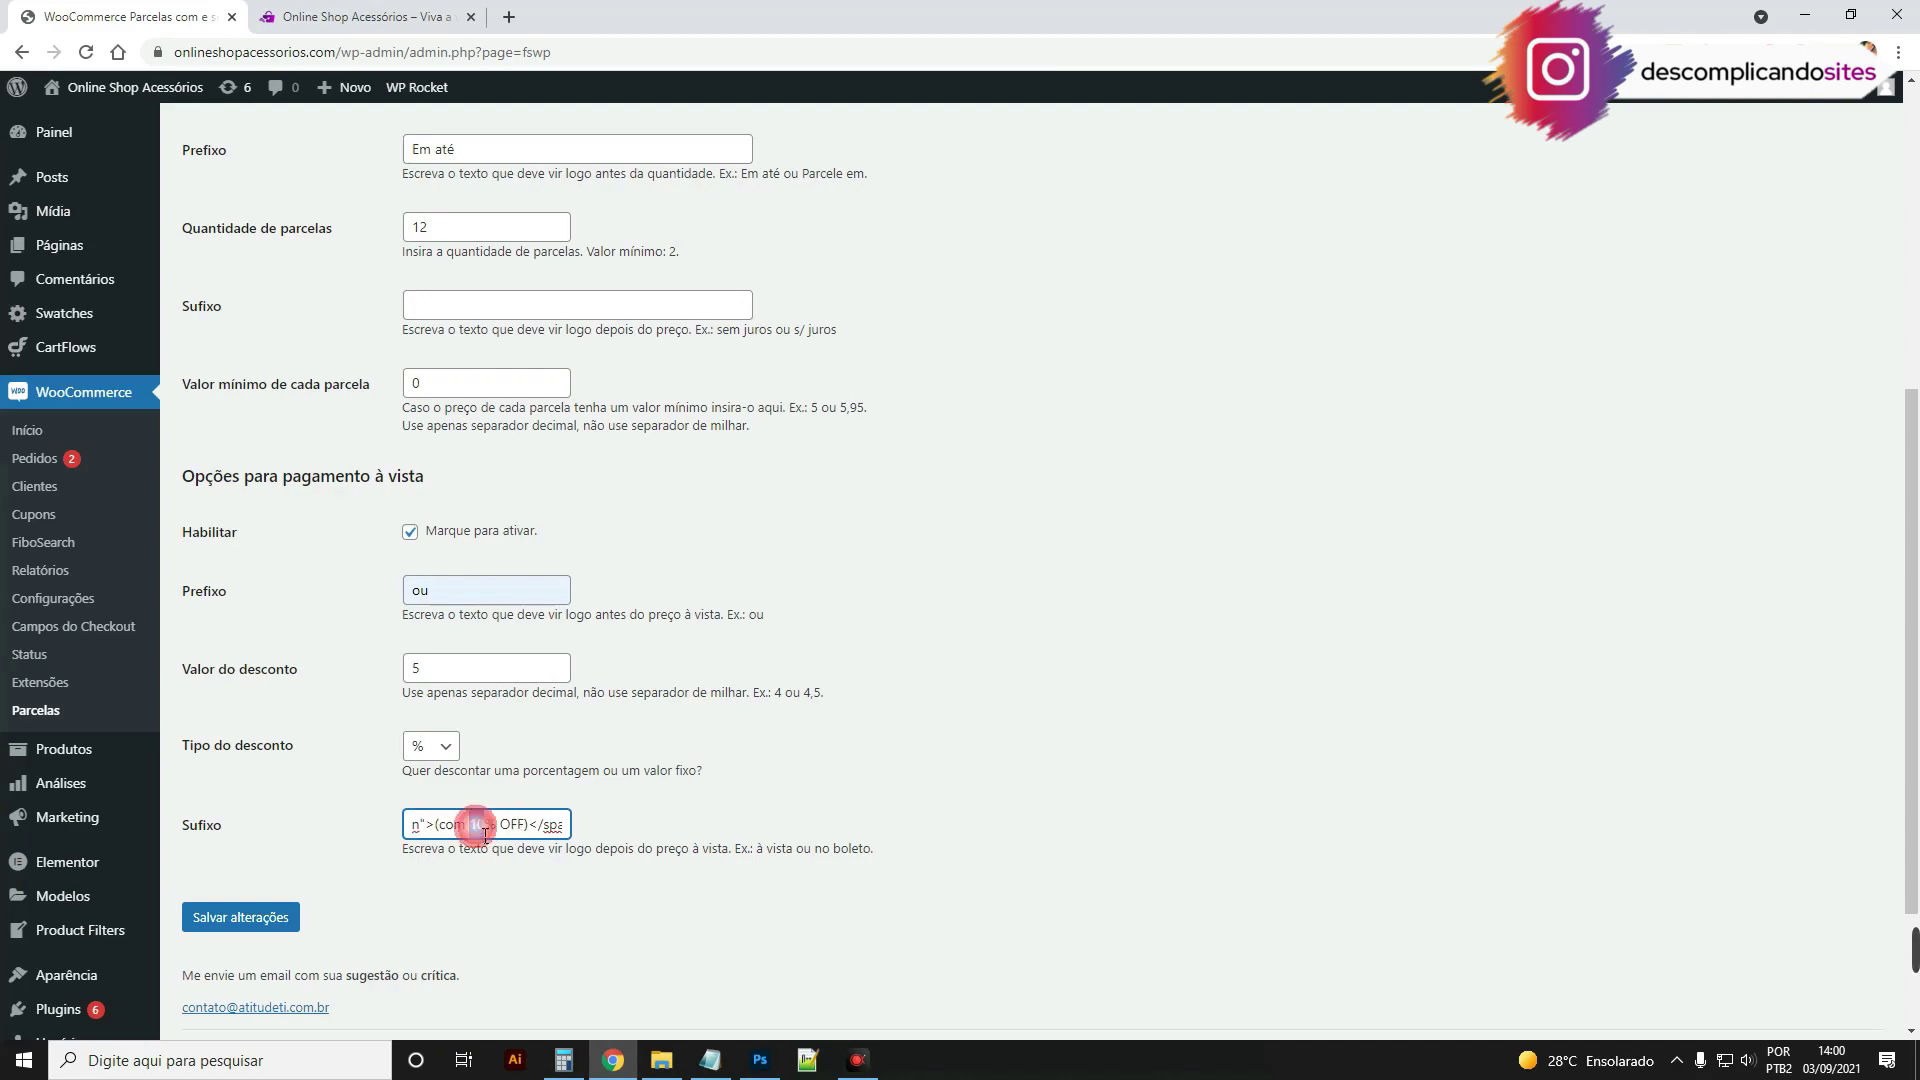
{"action": "type", "text": "5"}
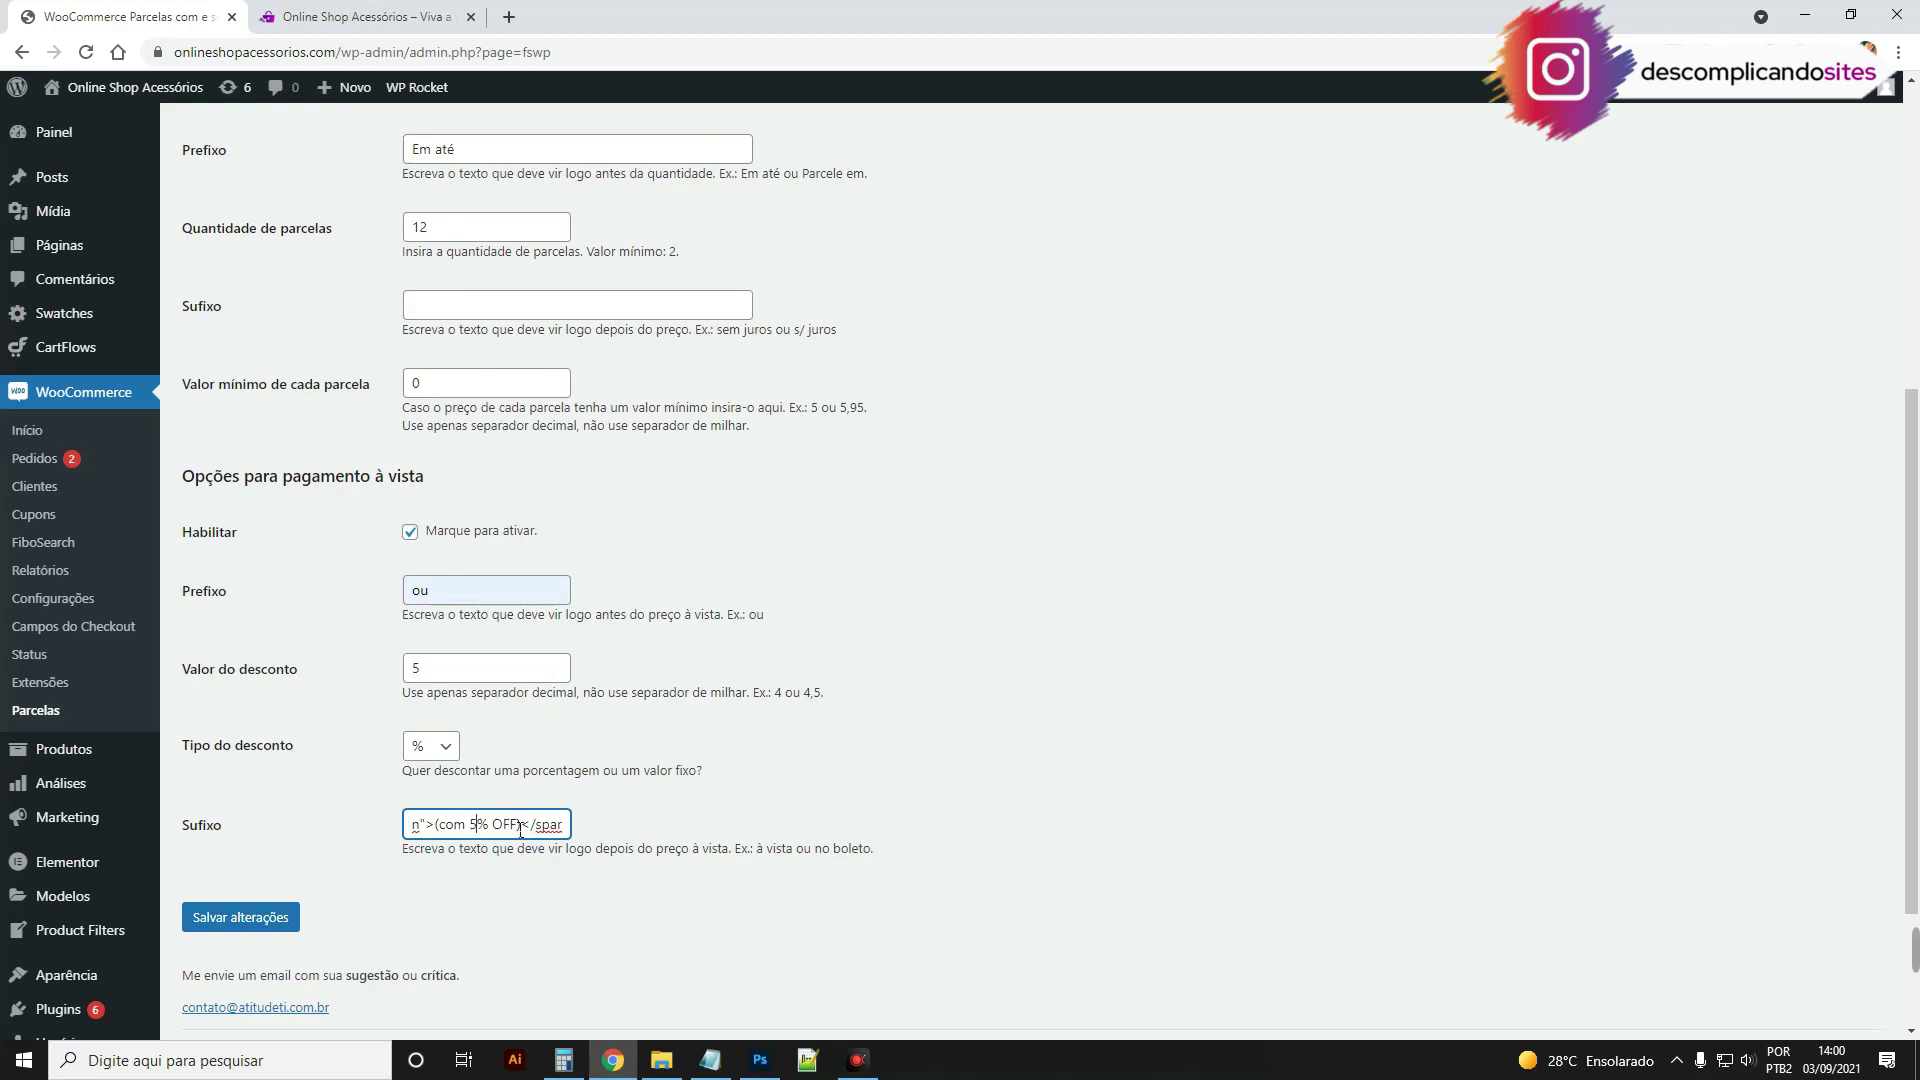
{"action": "key", "text": "ctrl+a"}
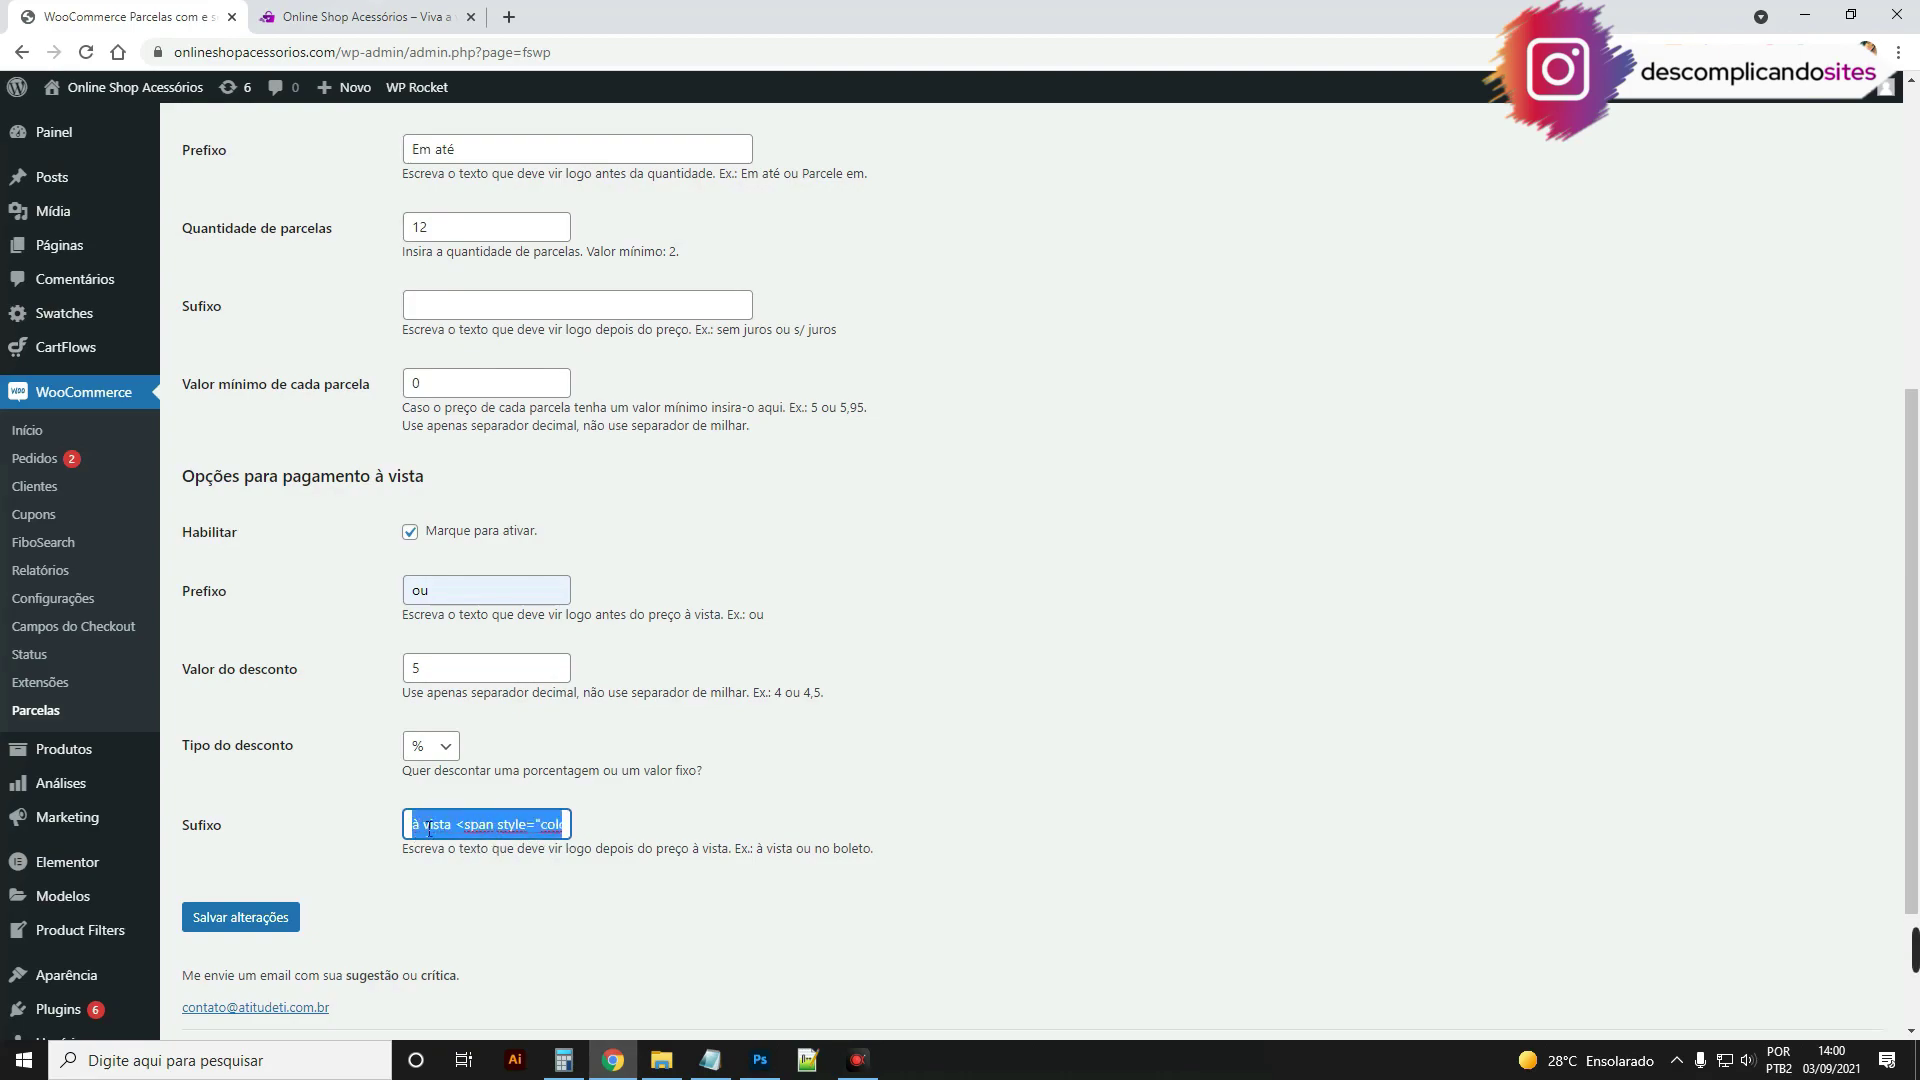
{"action": "left_click", "coordinate": [271, 923]}
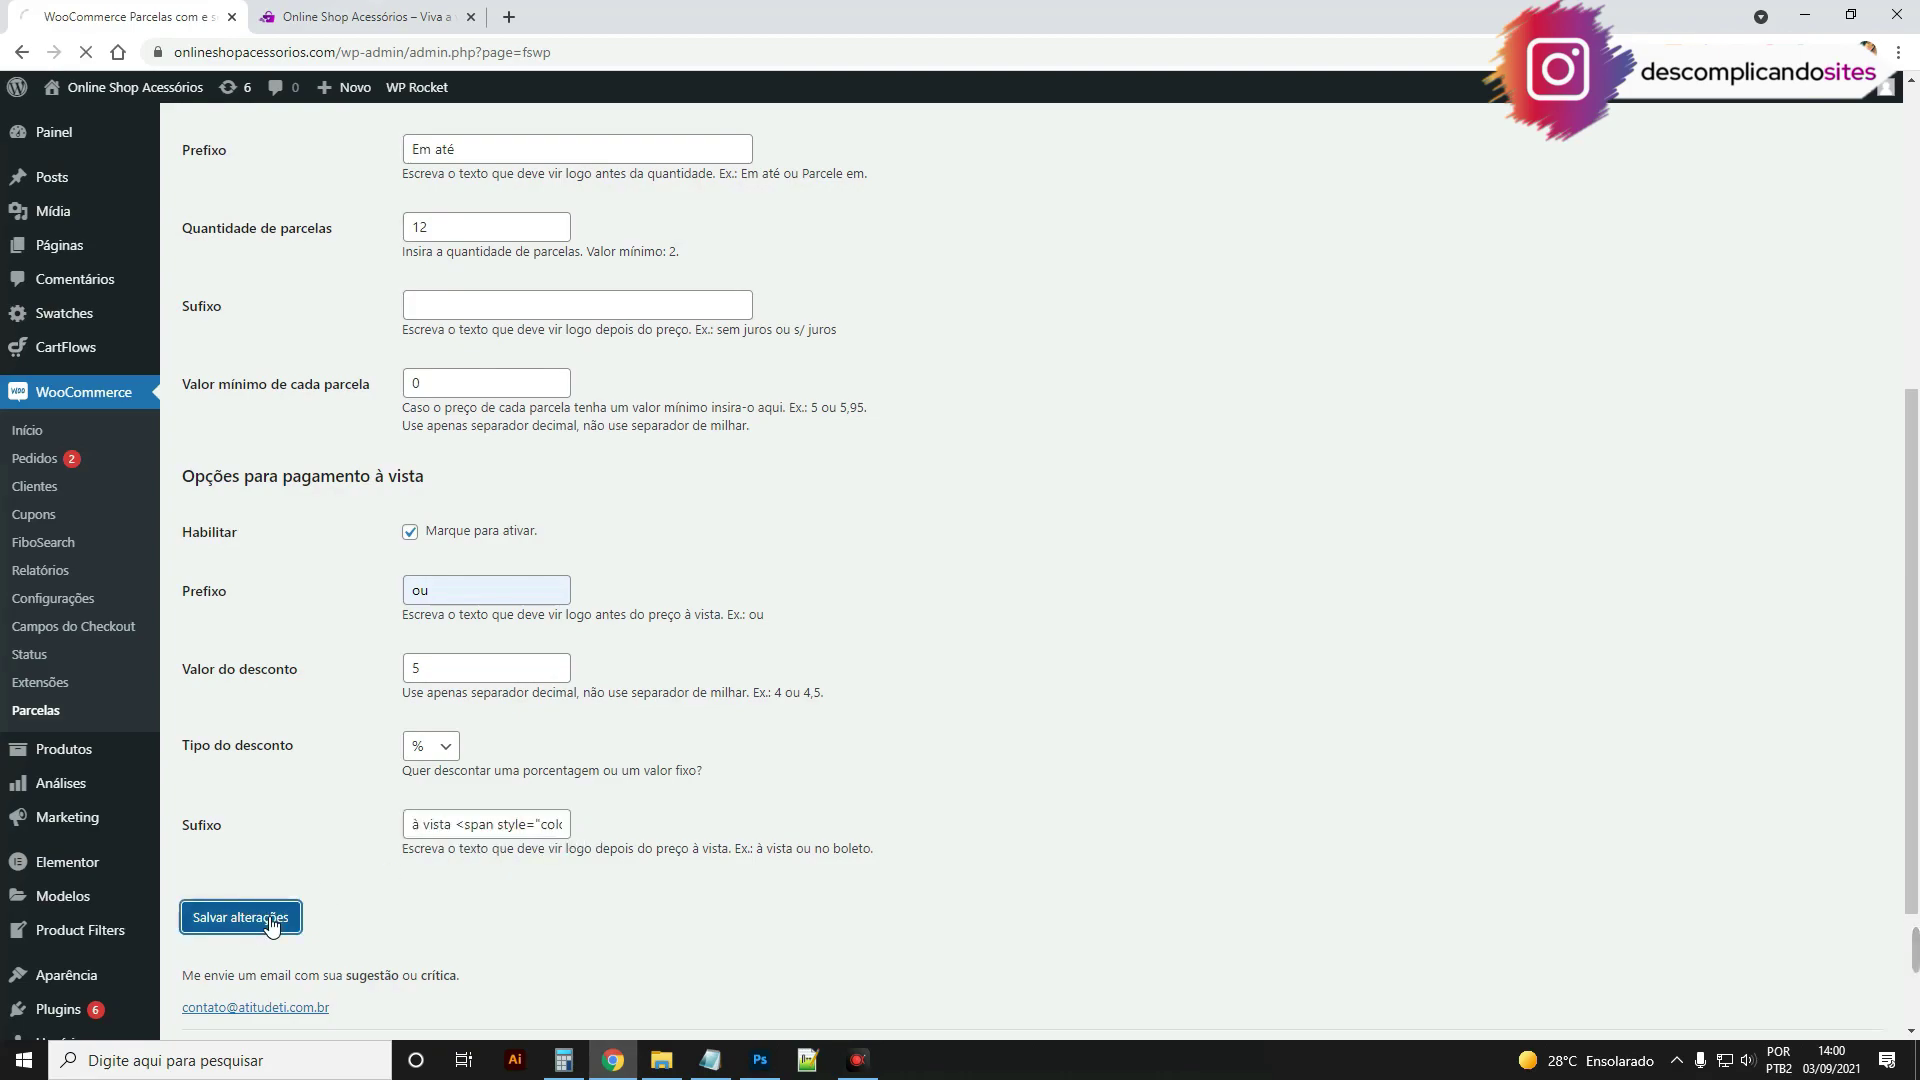
Step: Reload the storefront and check the cash price and green discount text on the Produtos em Oferta products
{"action": "left_click", "coordinate": [329, 8]}
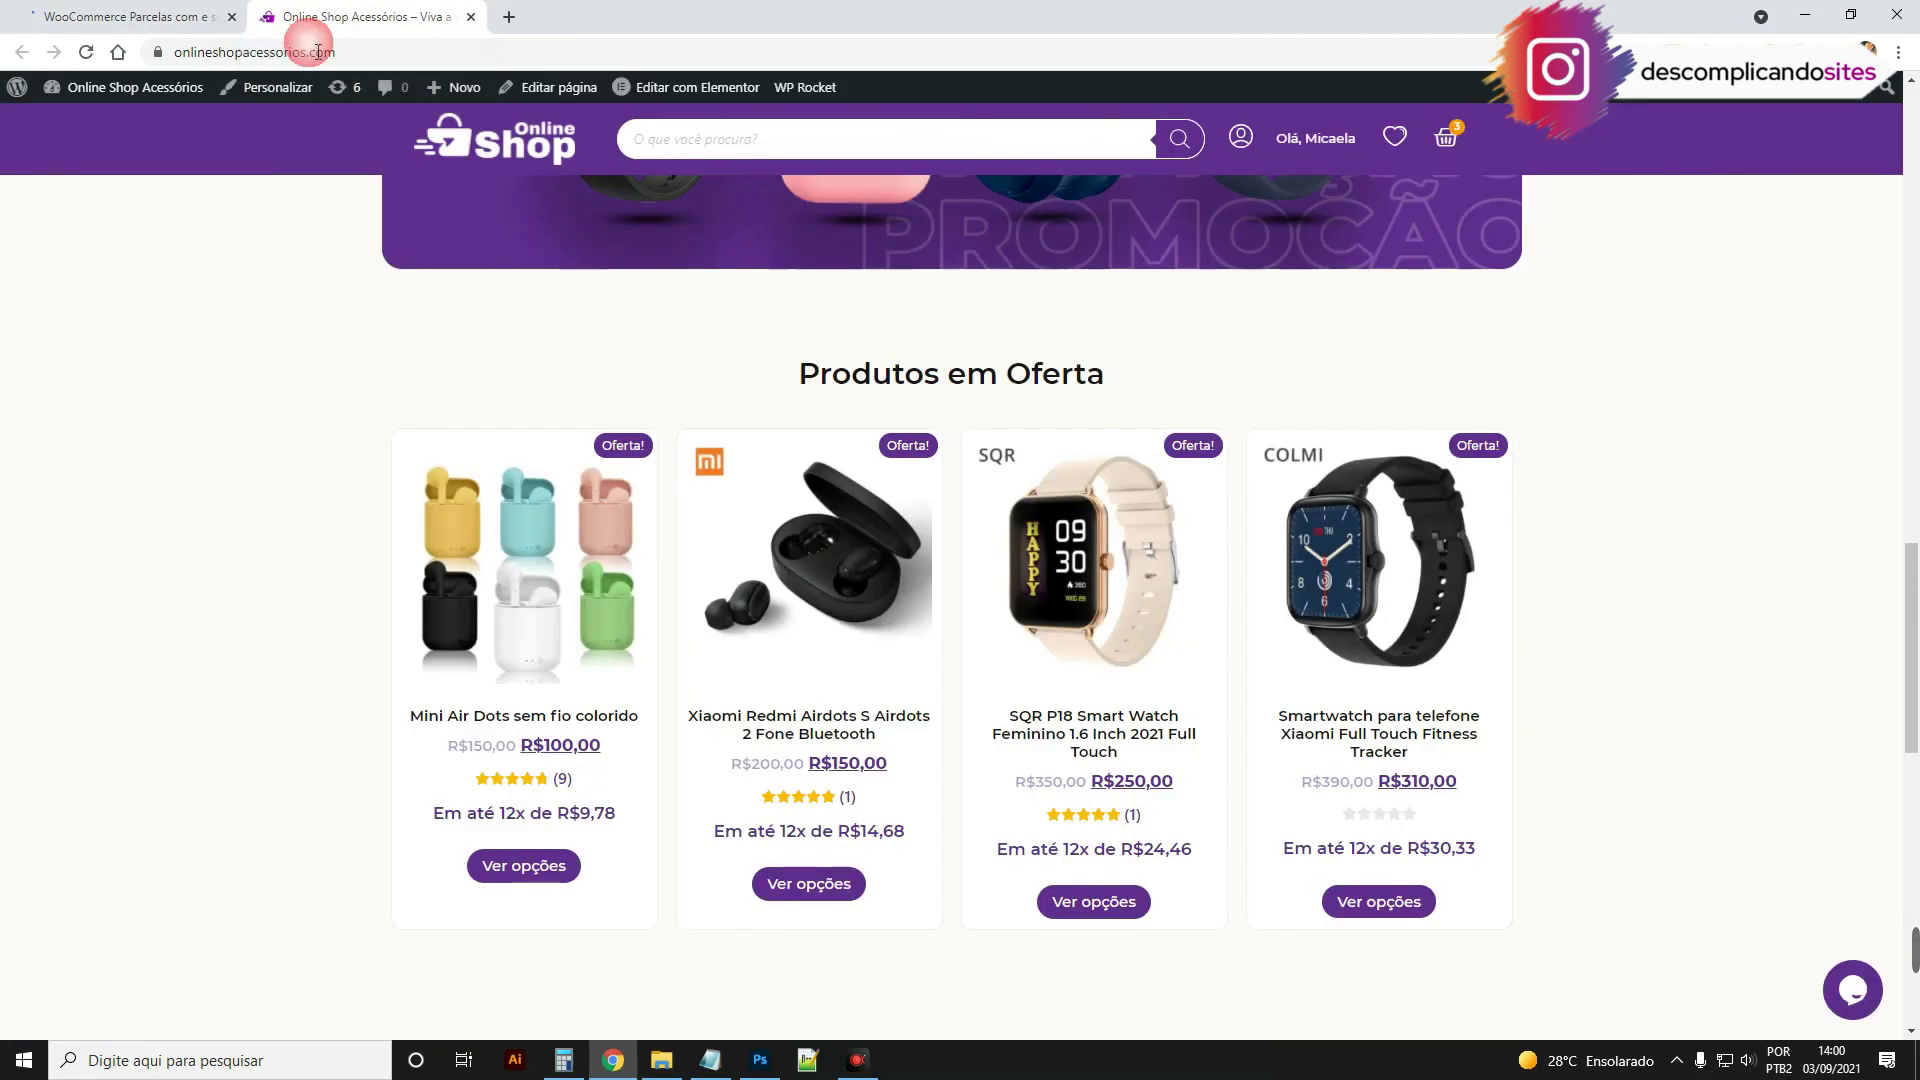
{"action": "left_click", "coordinate": [86, 58]}
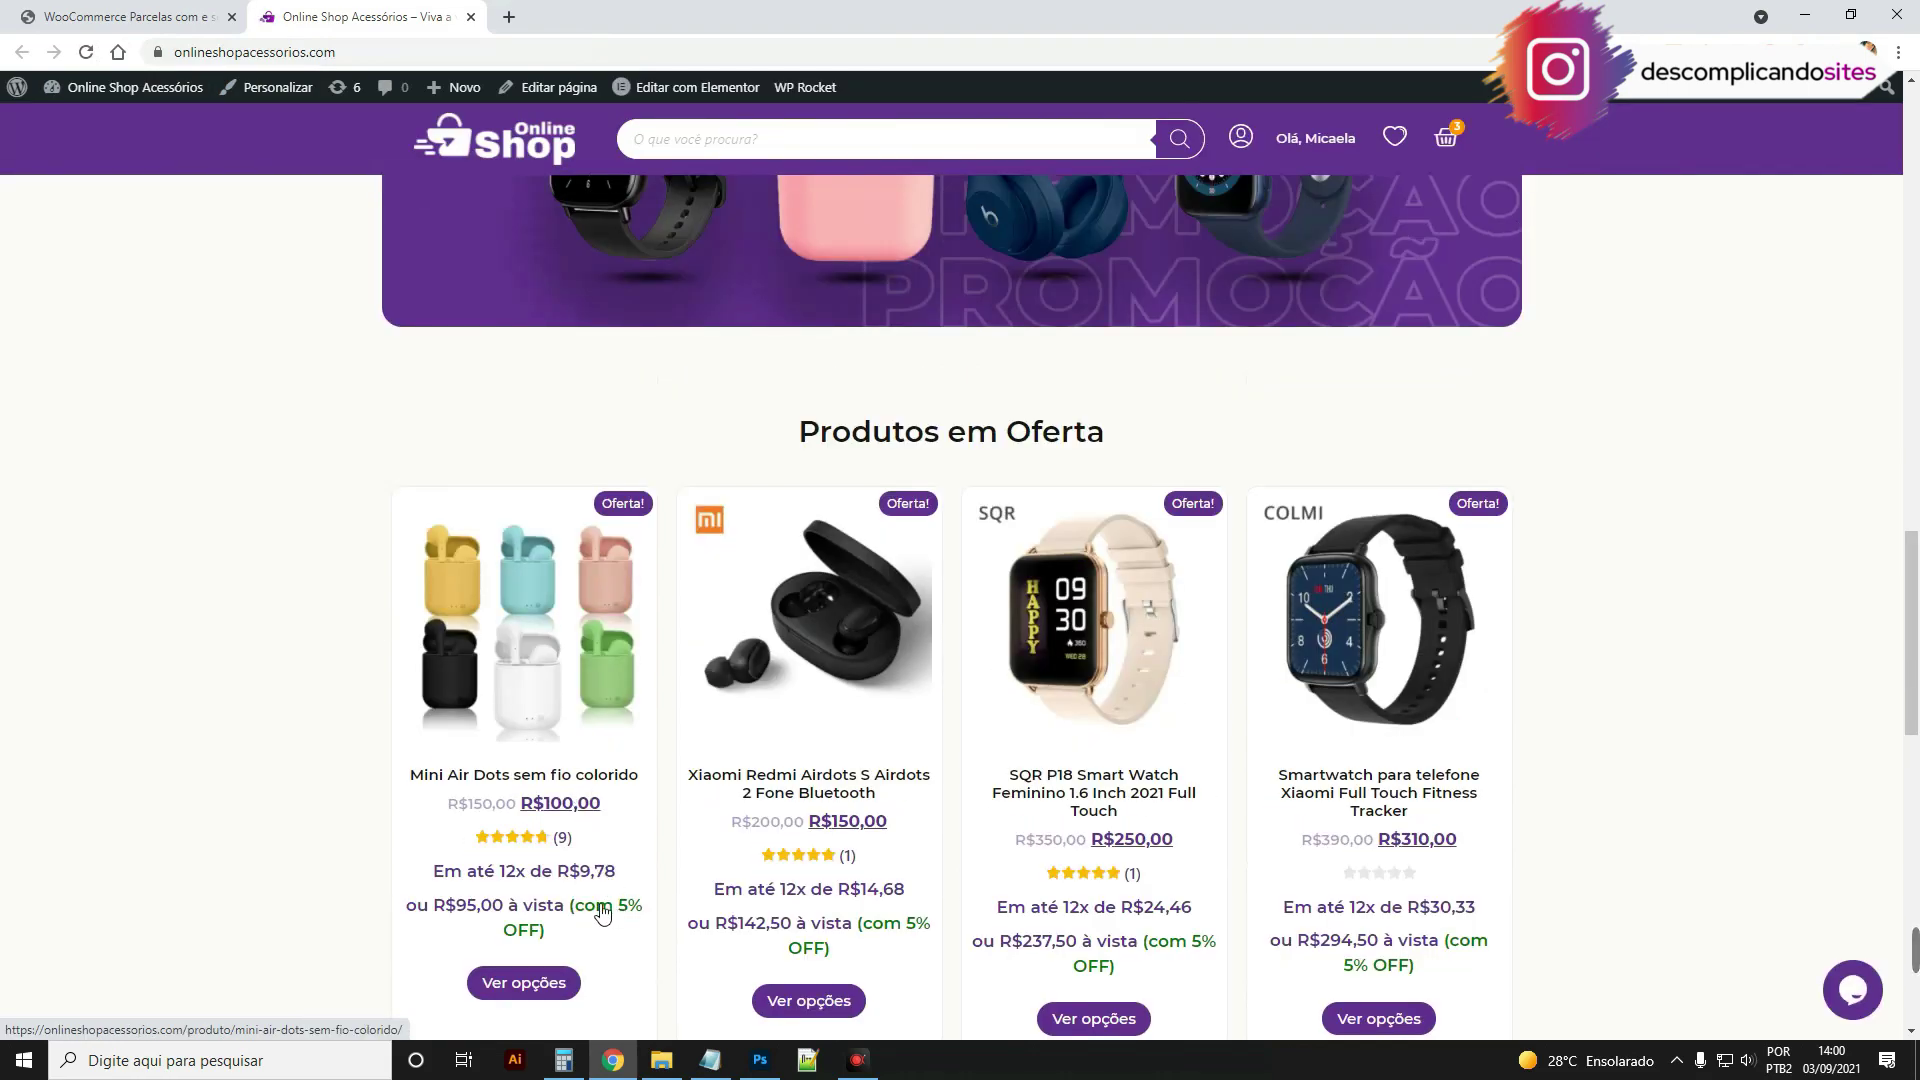
{"action": "scroll", "coordinate": [598, 900], "scroll_direction": "down", "scroll_amount": 2}
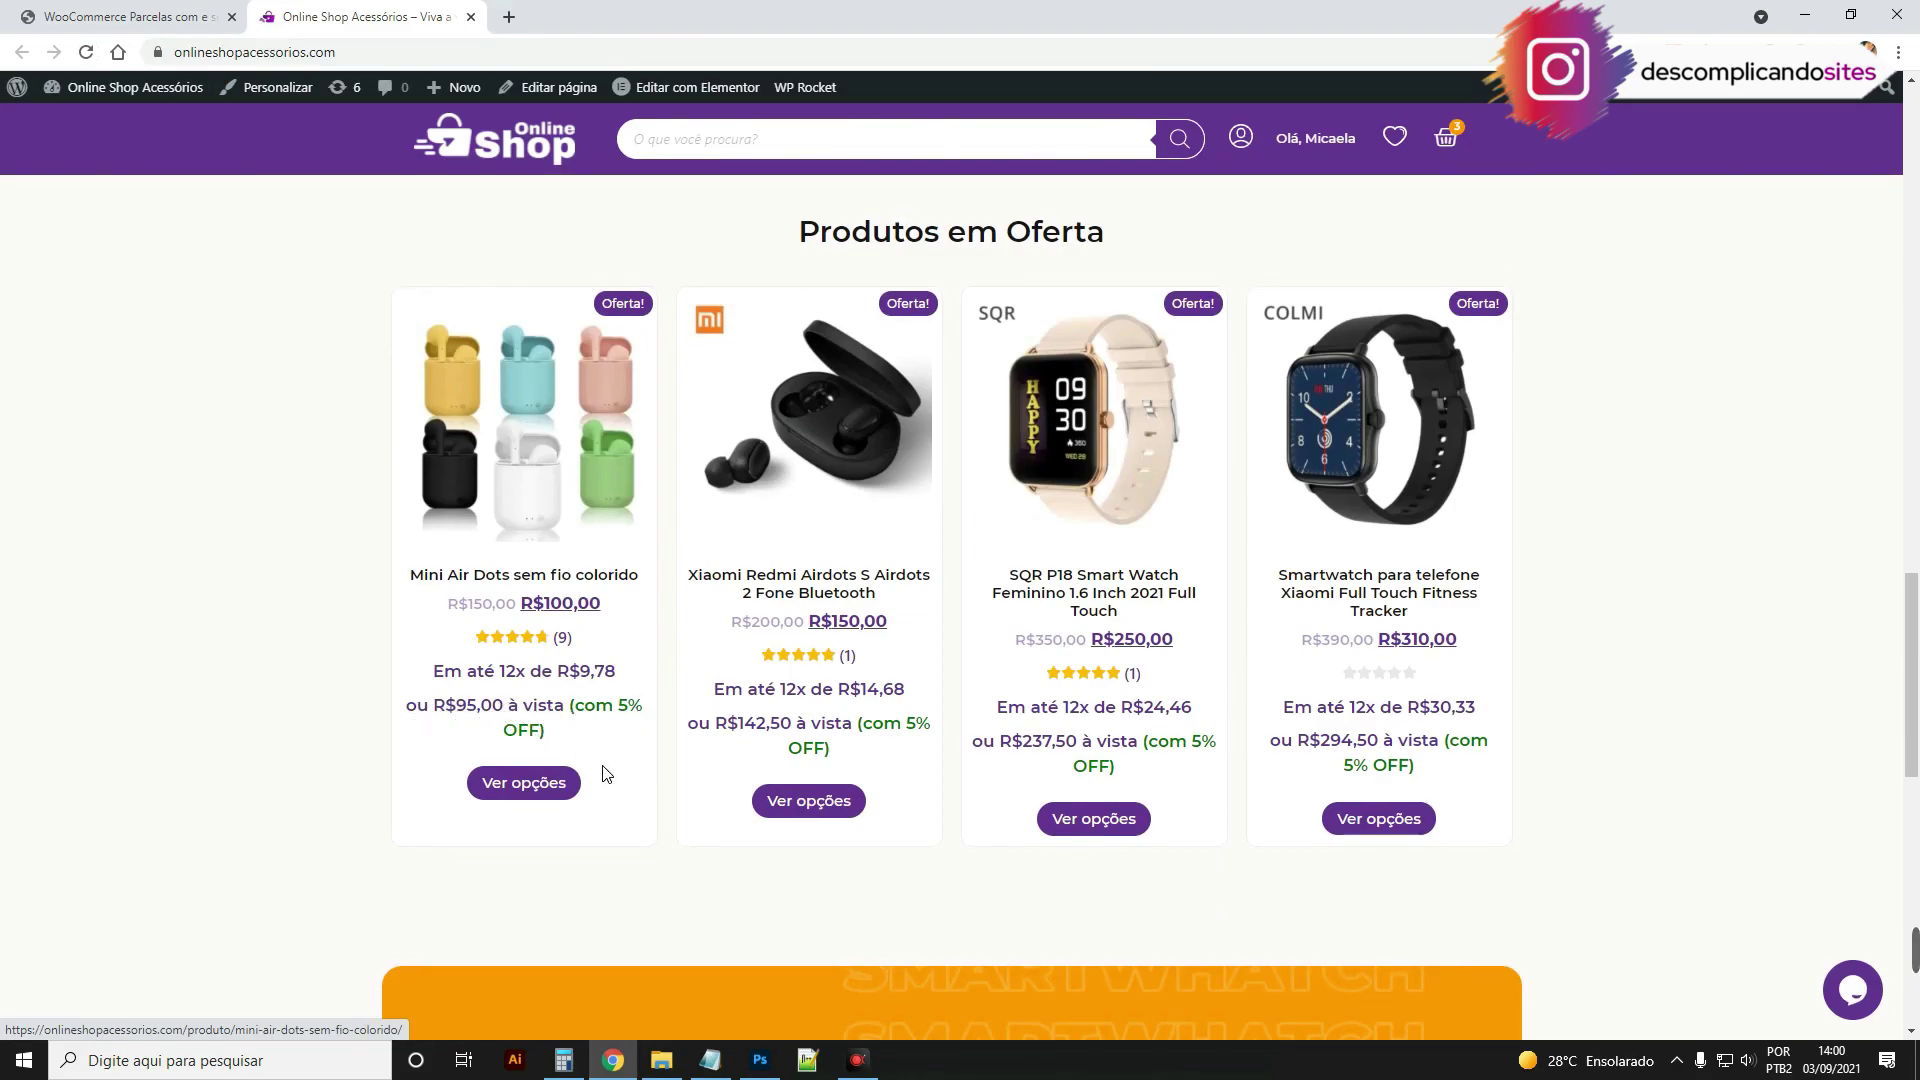
Step: Return to the Parcelas settings and examine the "à vista" text in the cash payment suffix
{"action": "left_click", "coordinate": [130, 16]}
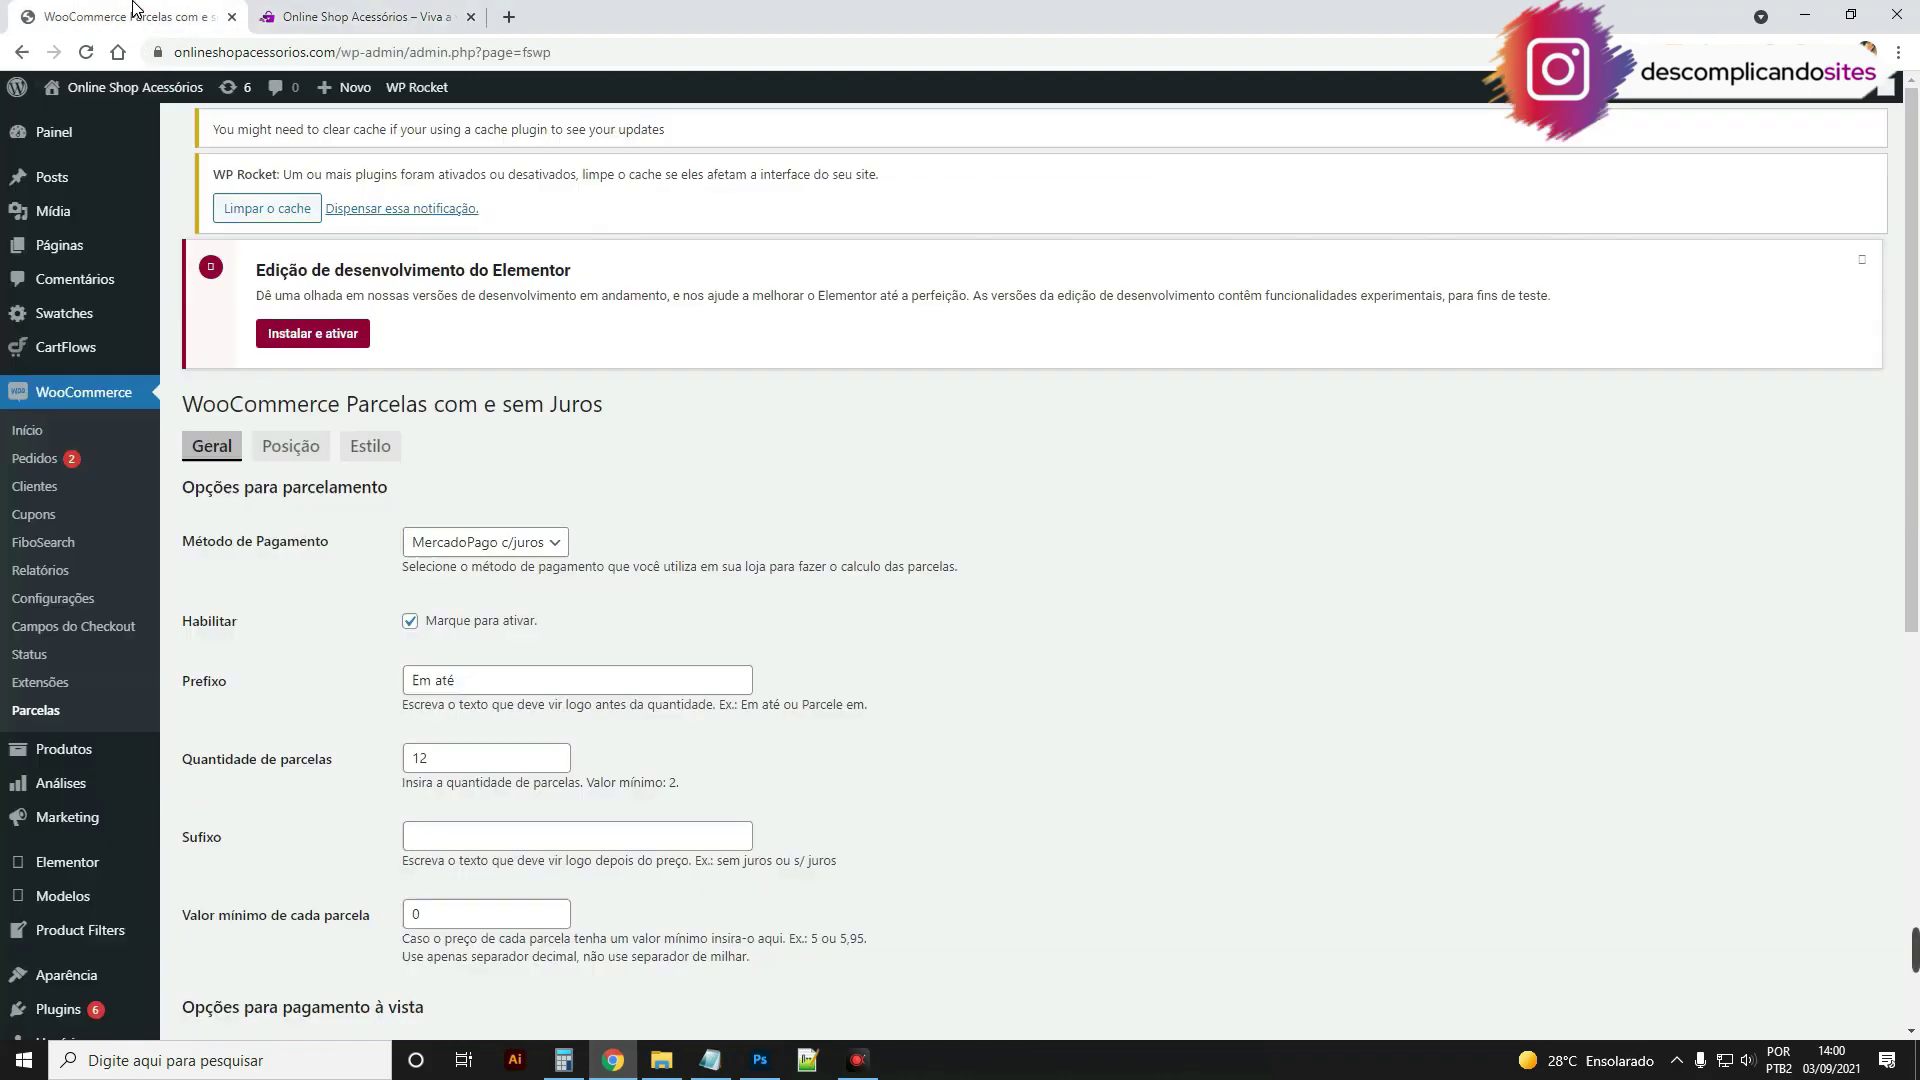
{"action": "scroll", "coordinate": [458, 650], "scroll_direction": "down", "scroll_amount": 10}
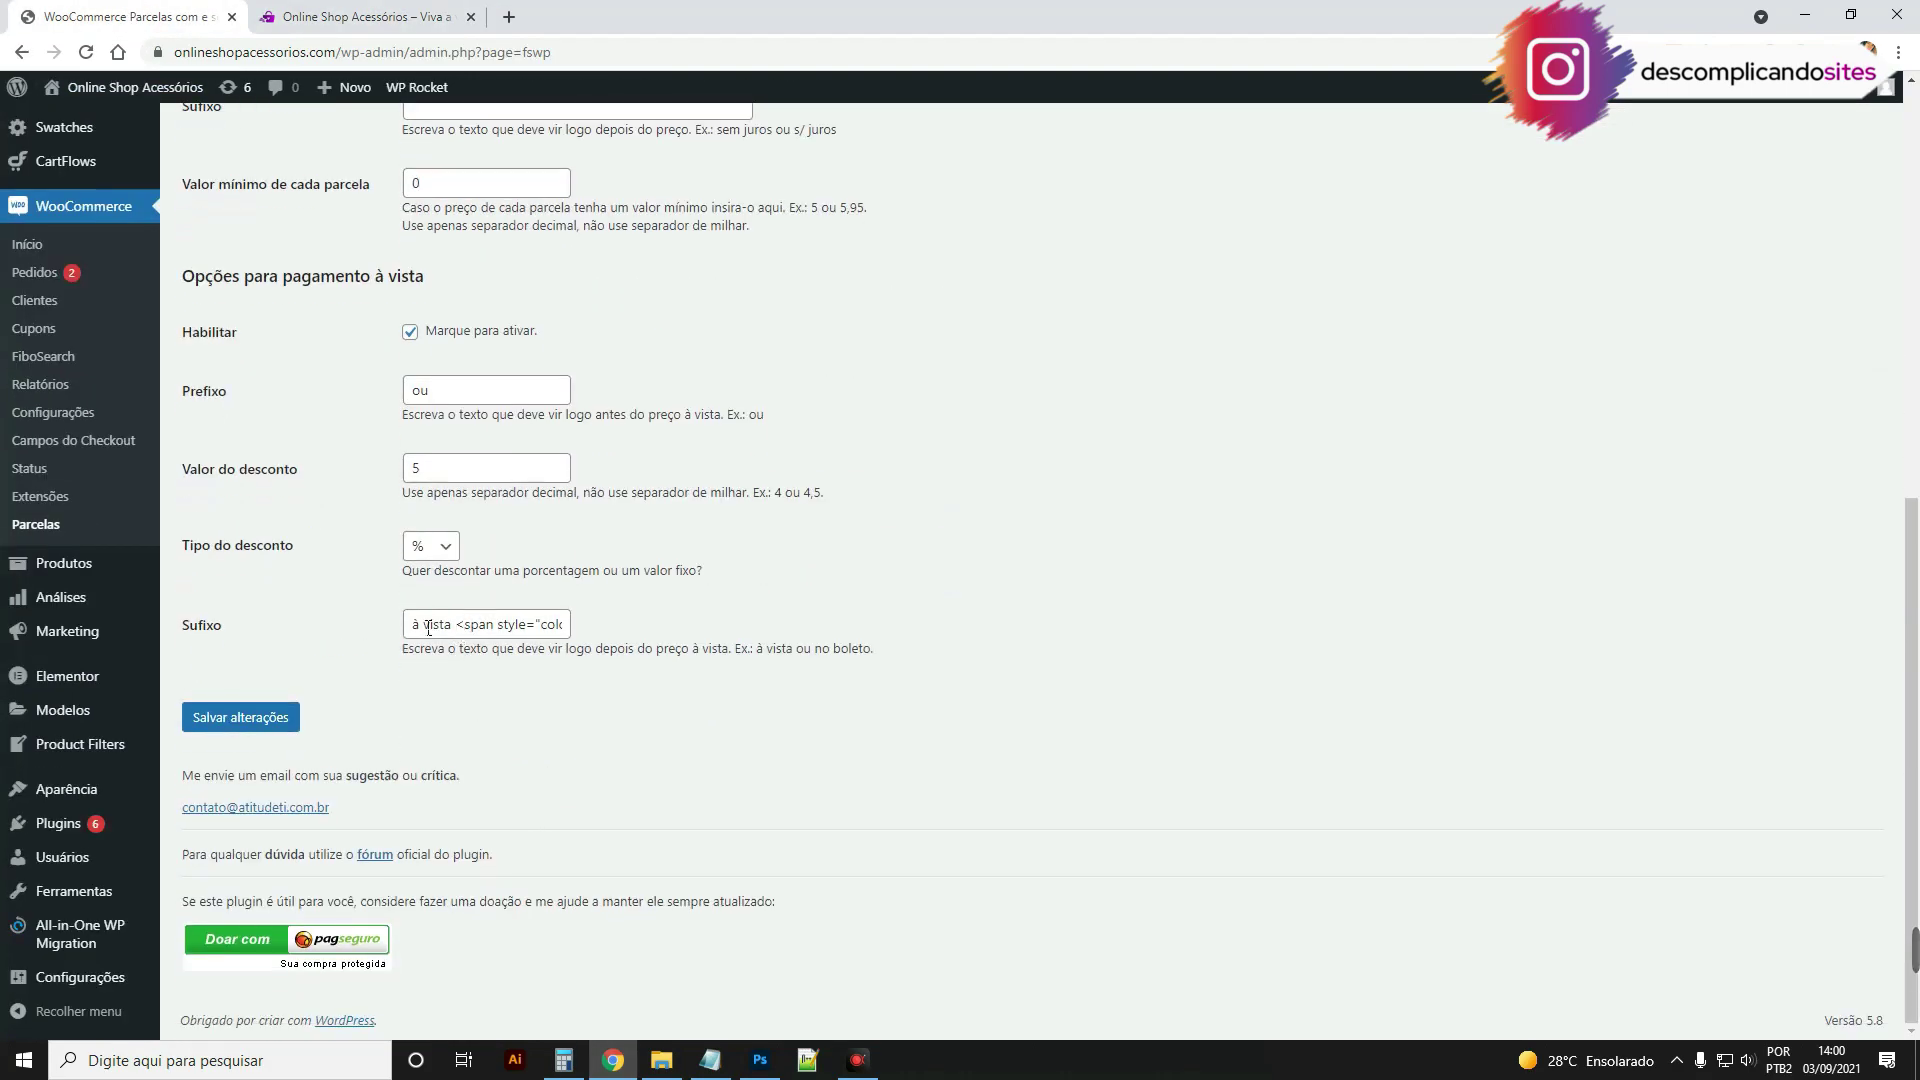
{"action": "left_click_drag", "start_coordinate": [414, 629], "coordinate": [460, 632]}
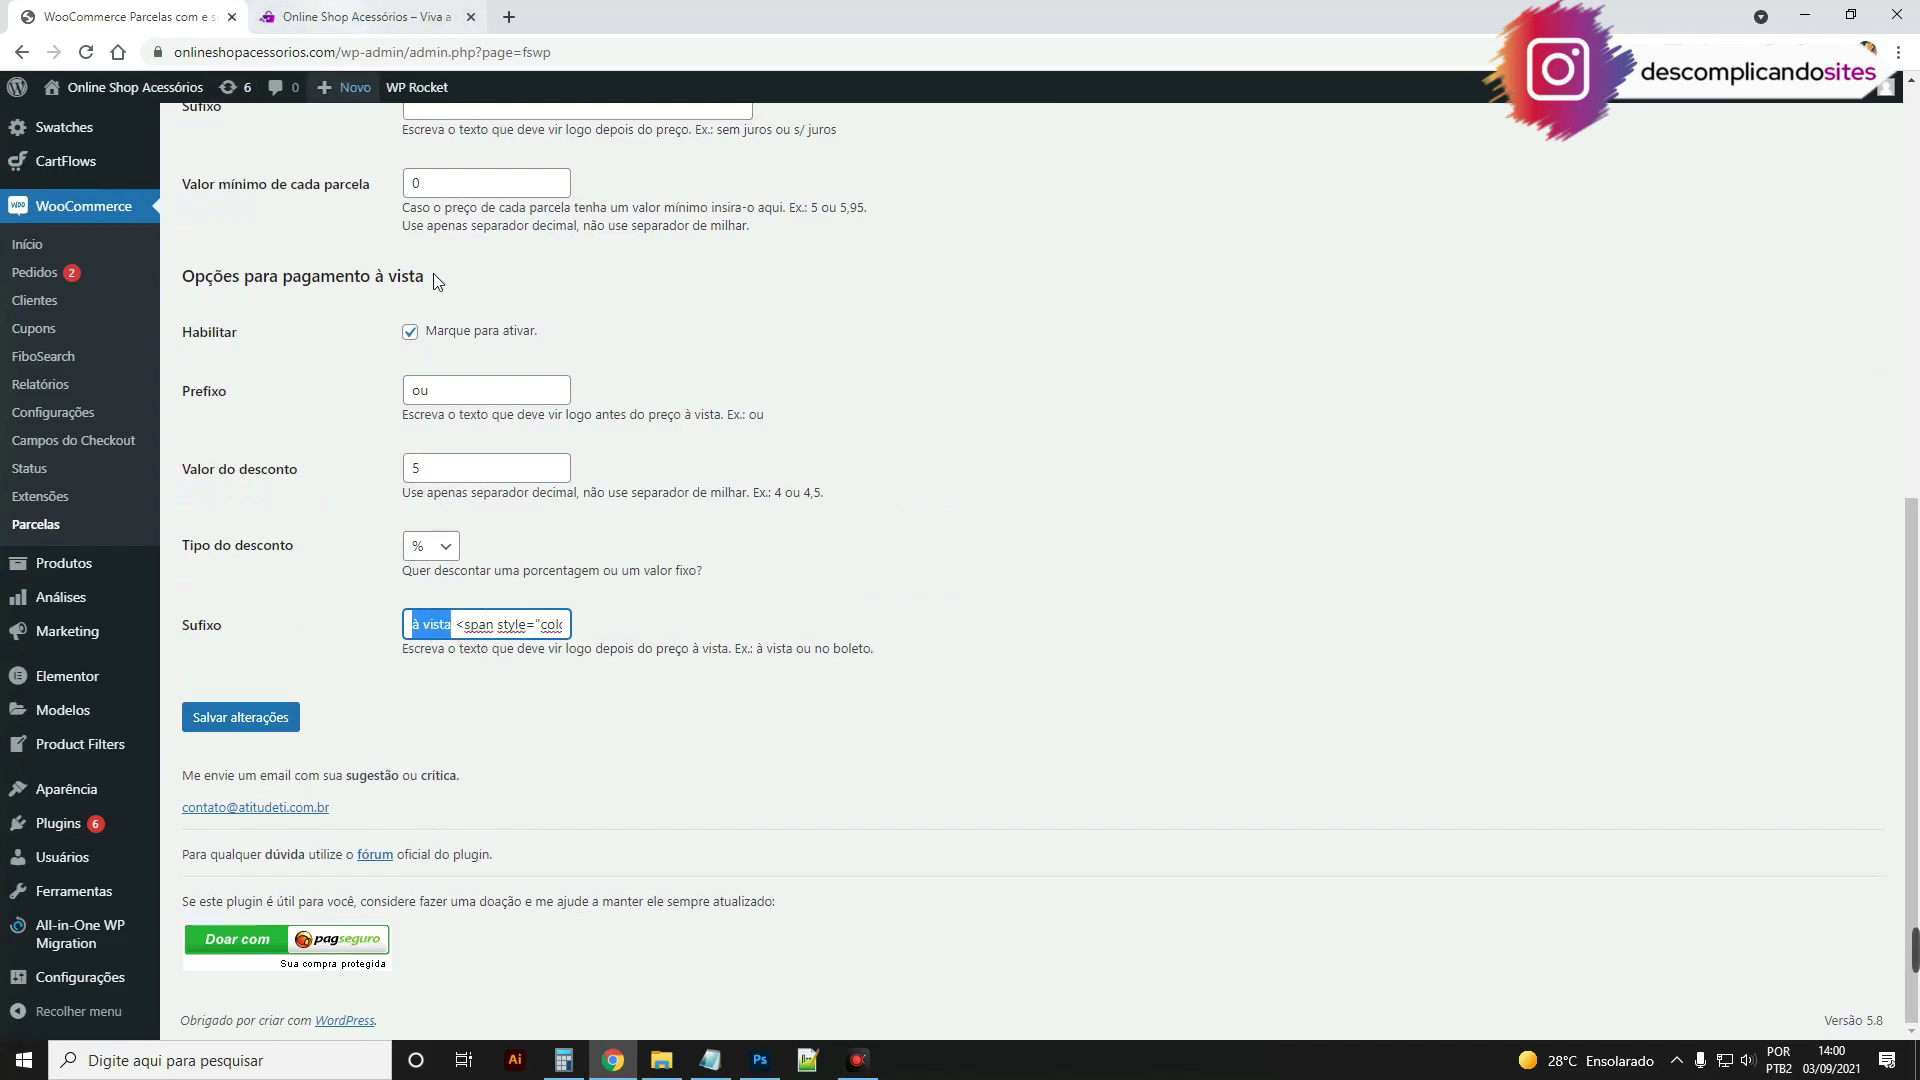
Step: Copy the cash payment suffix à vista <span style="color:green">(com 5% OFF)</span> into the Notepad notes, above the .fswp_in_cash_price.loop rule
{"action": "triple_click", "coordinate": [476, 629]}
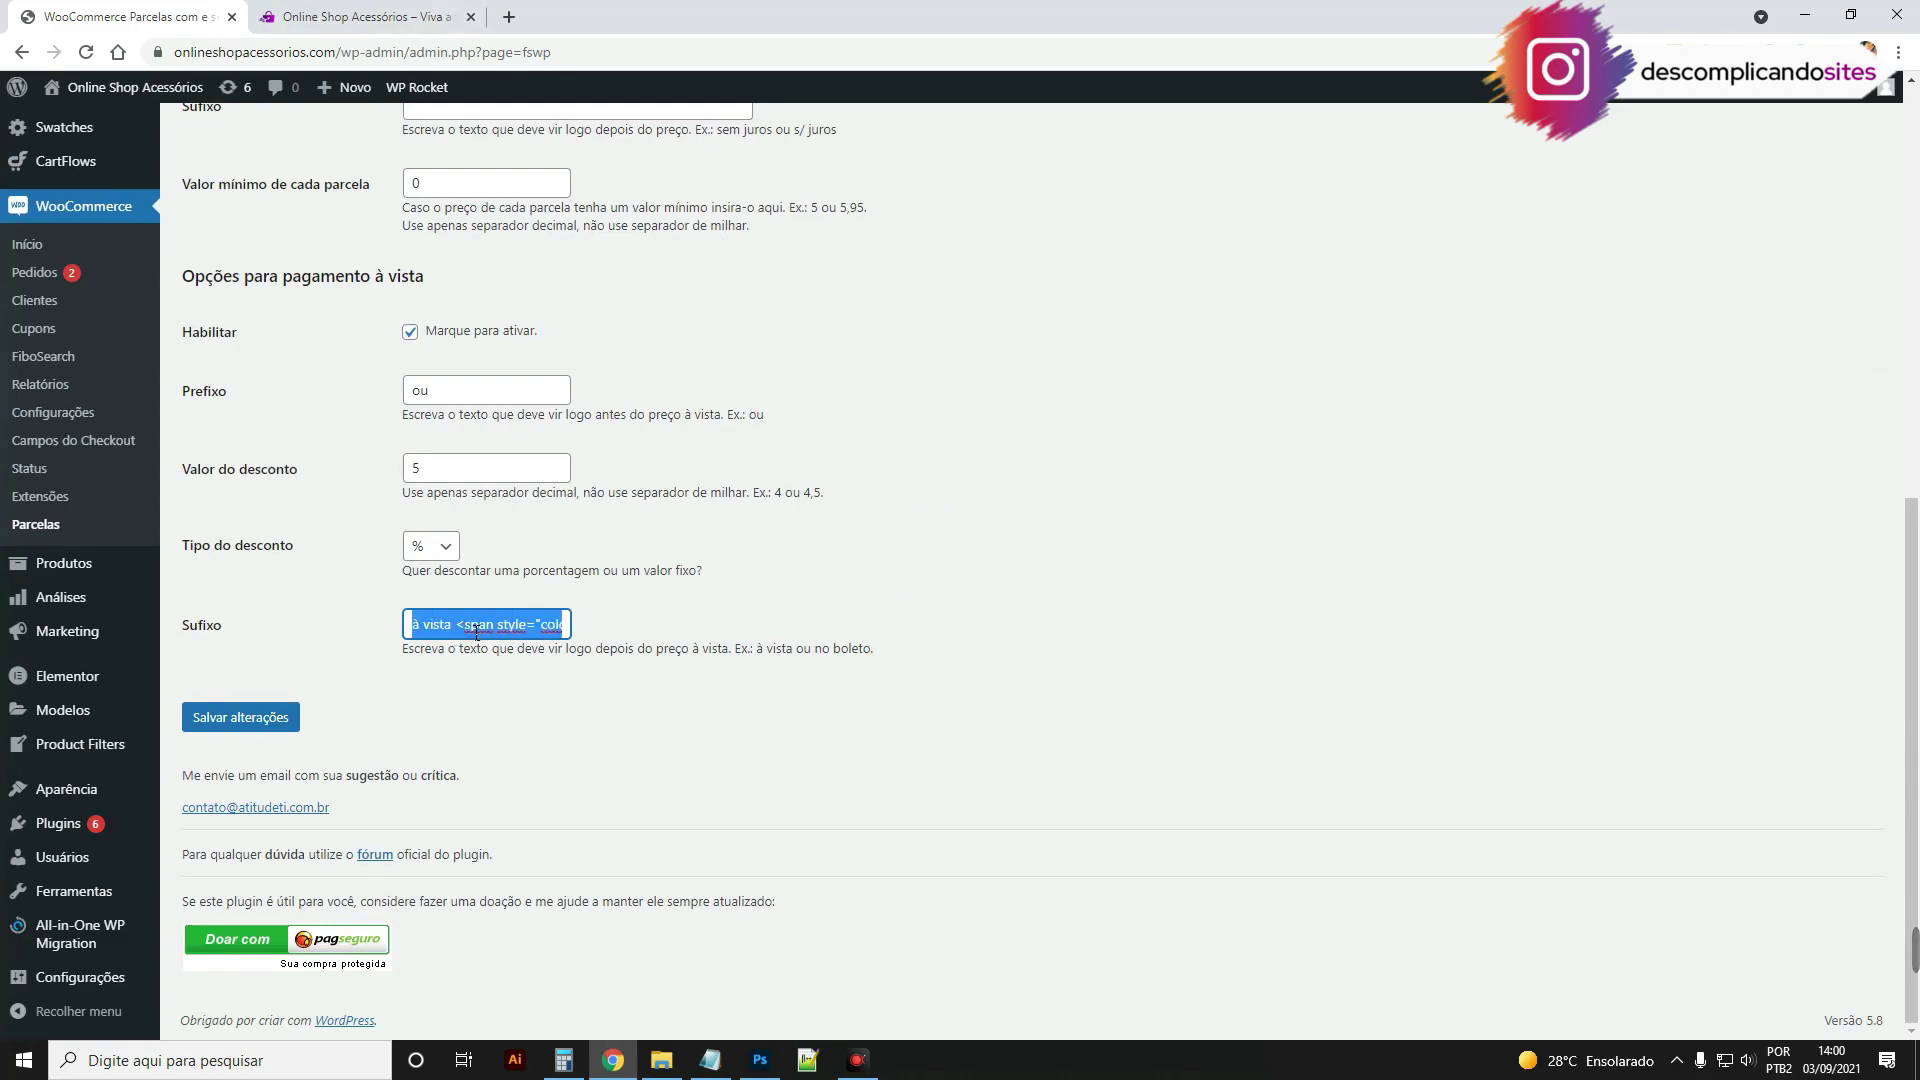
{"action": "left_click", "coordinate": [707, 1058]}
{"action": "left_click", "coordinate": [1179, 304]}
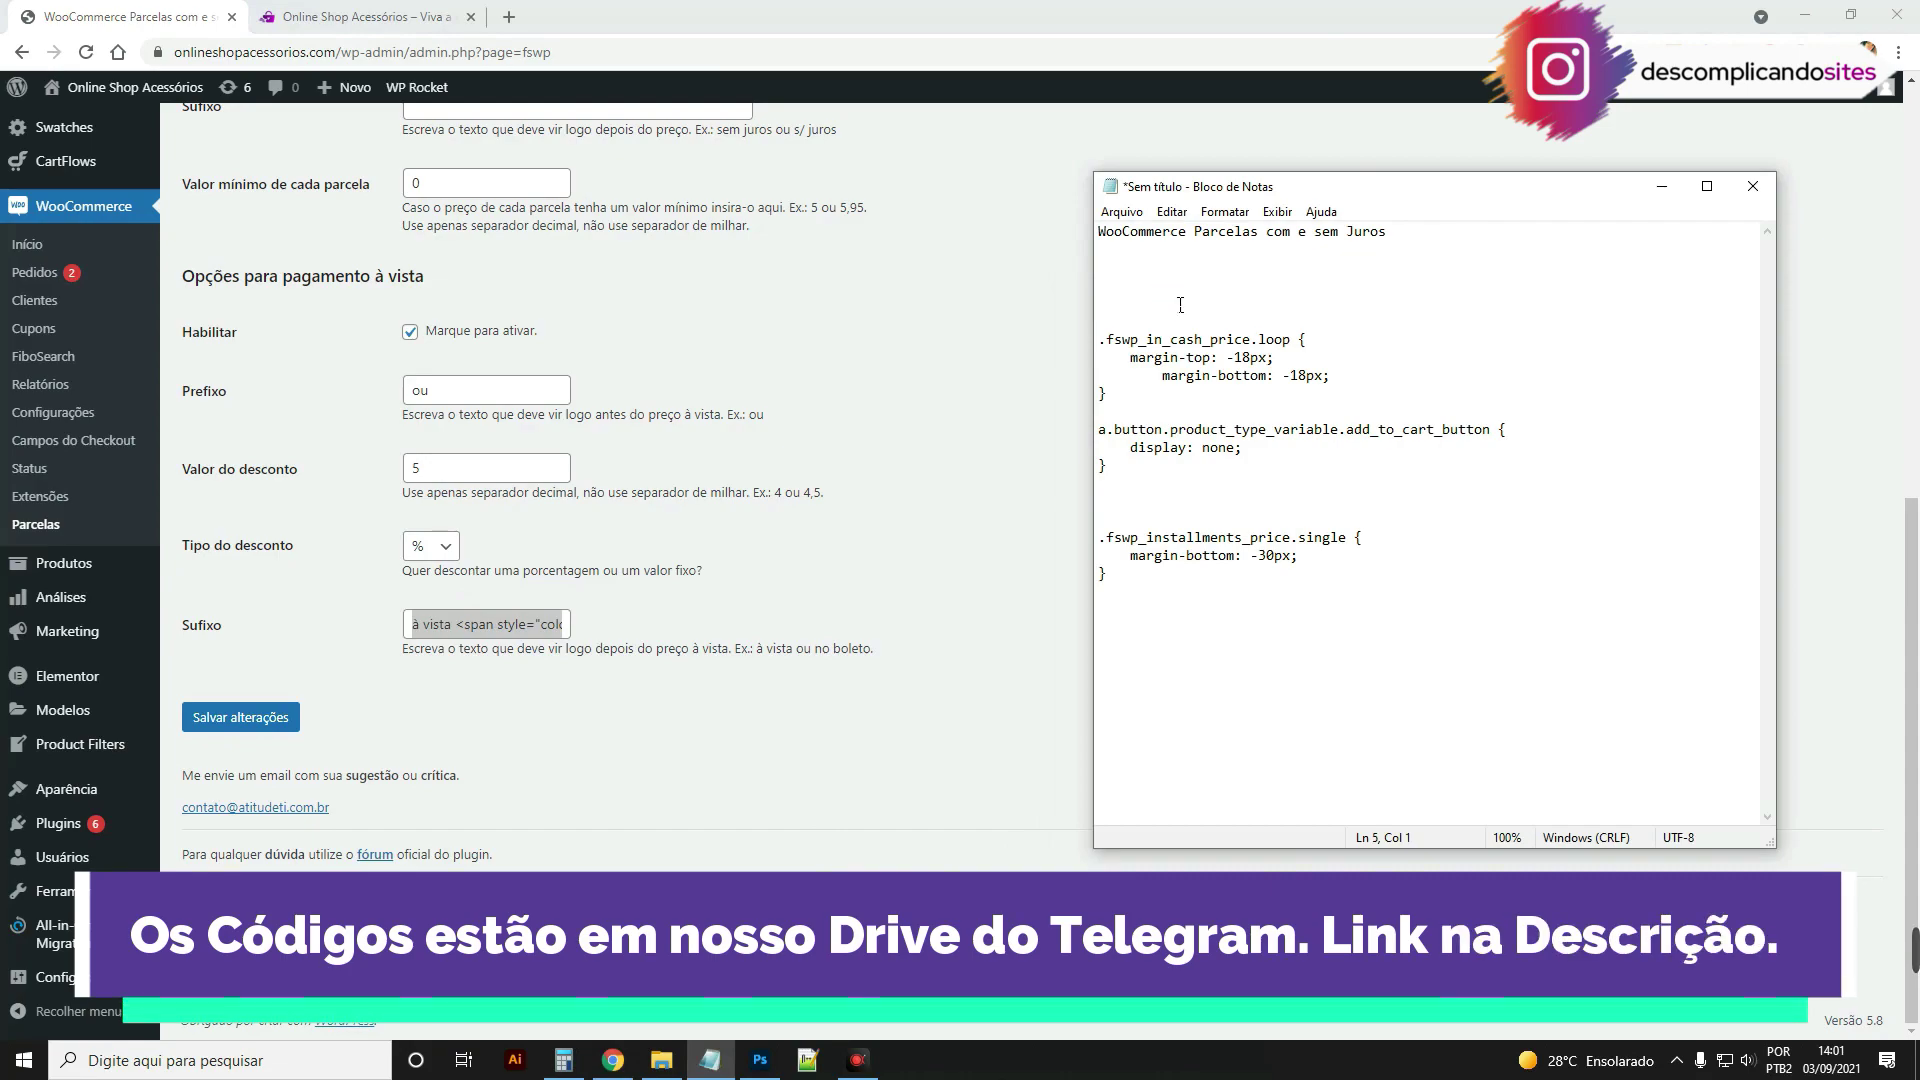
{"action": "type", "text": "à vista <span style=\"color:green\">(com 5% OFF)</span>"}
{"action": "key", "text": "Return"}
{"action": "key", "text": "Return"}
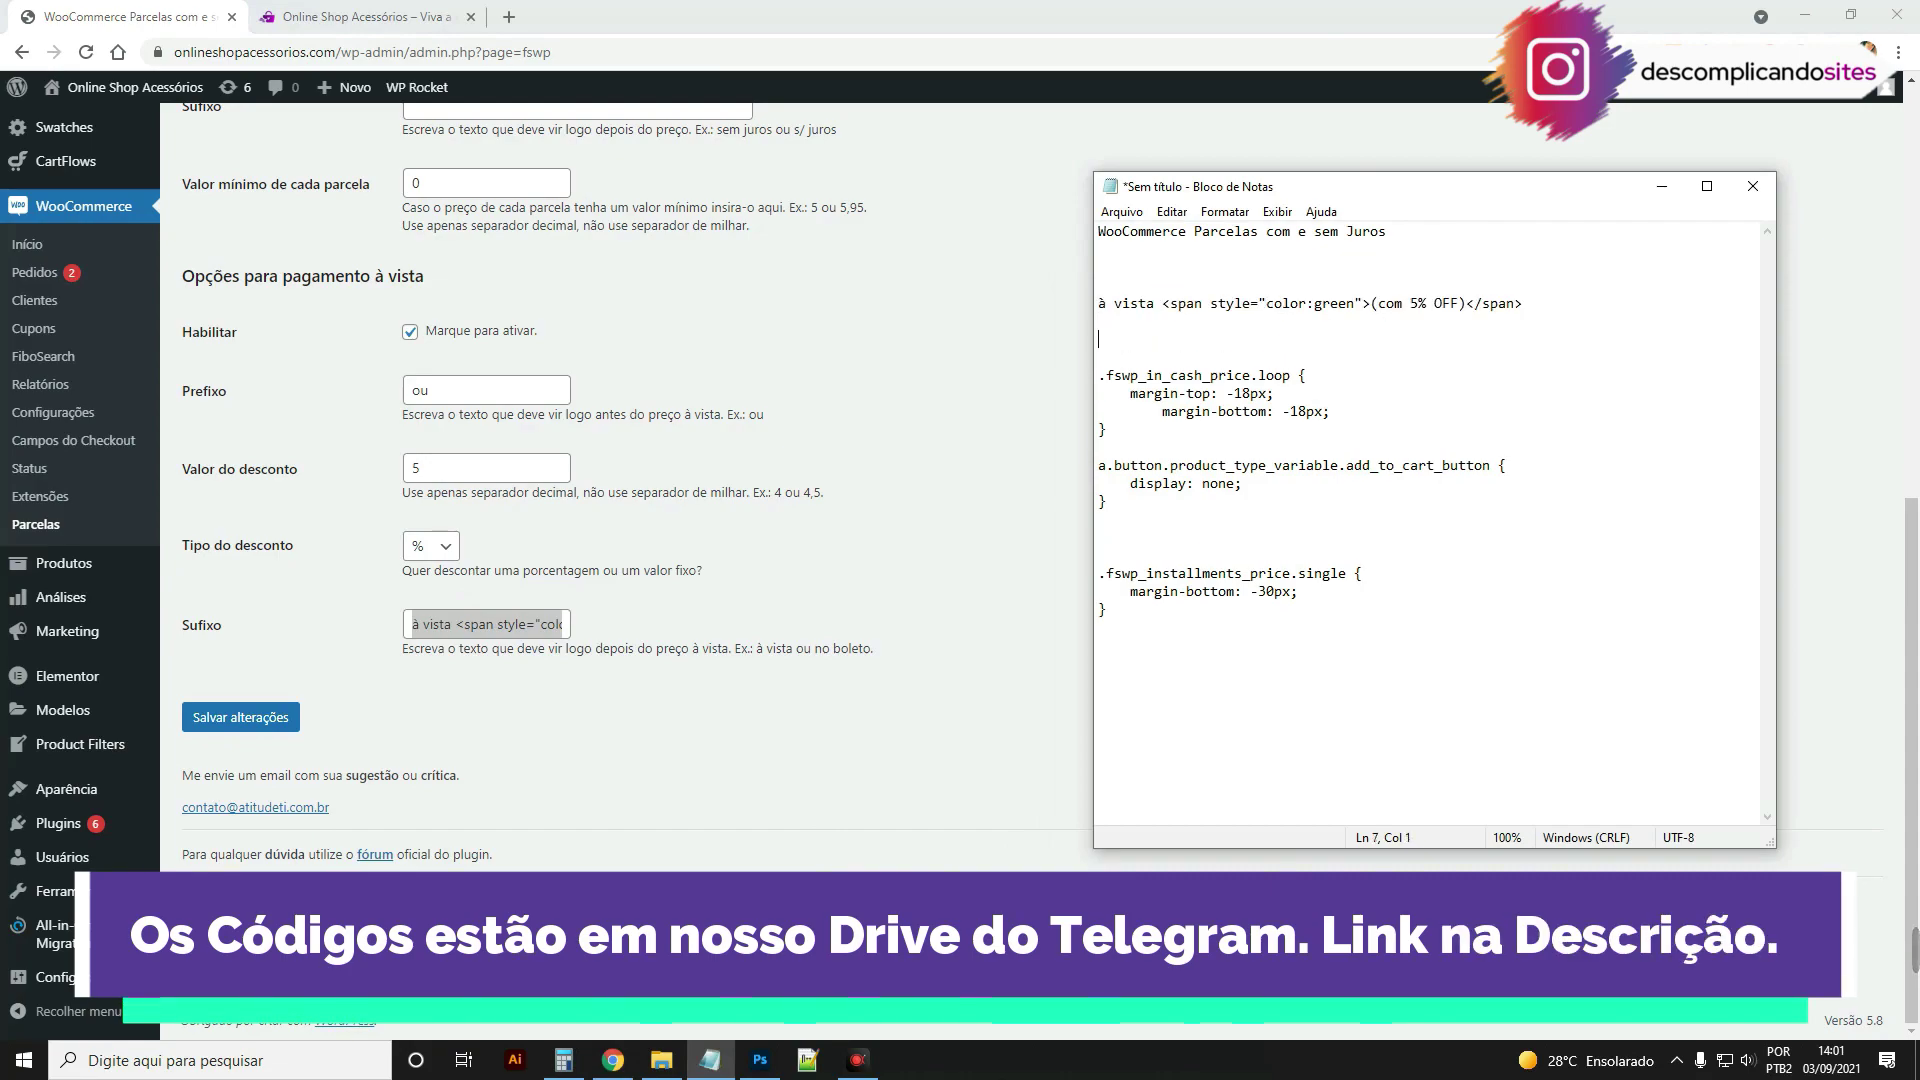
{"action": "left_click", "coordinate": [866, 366]}
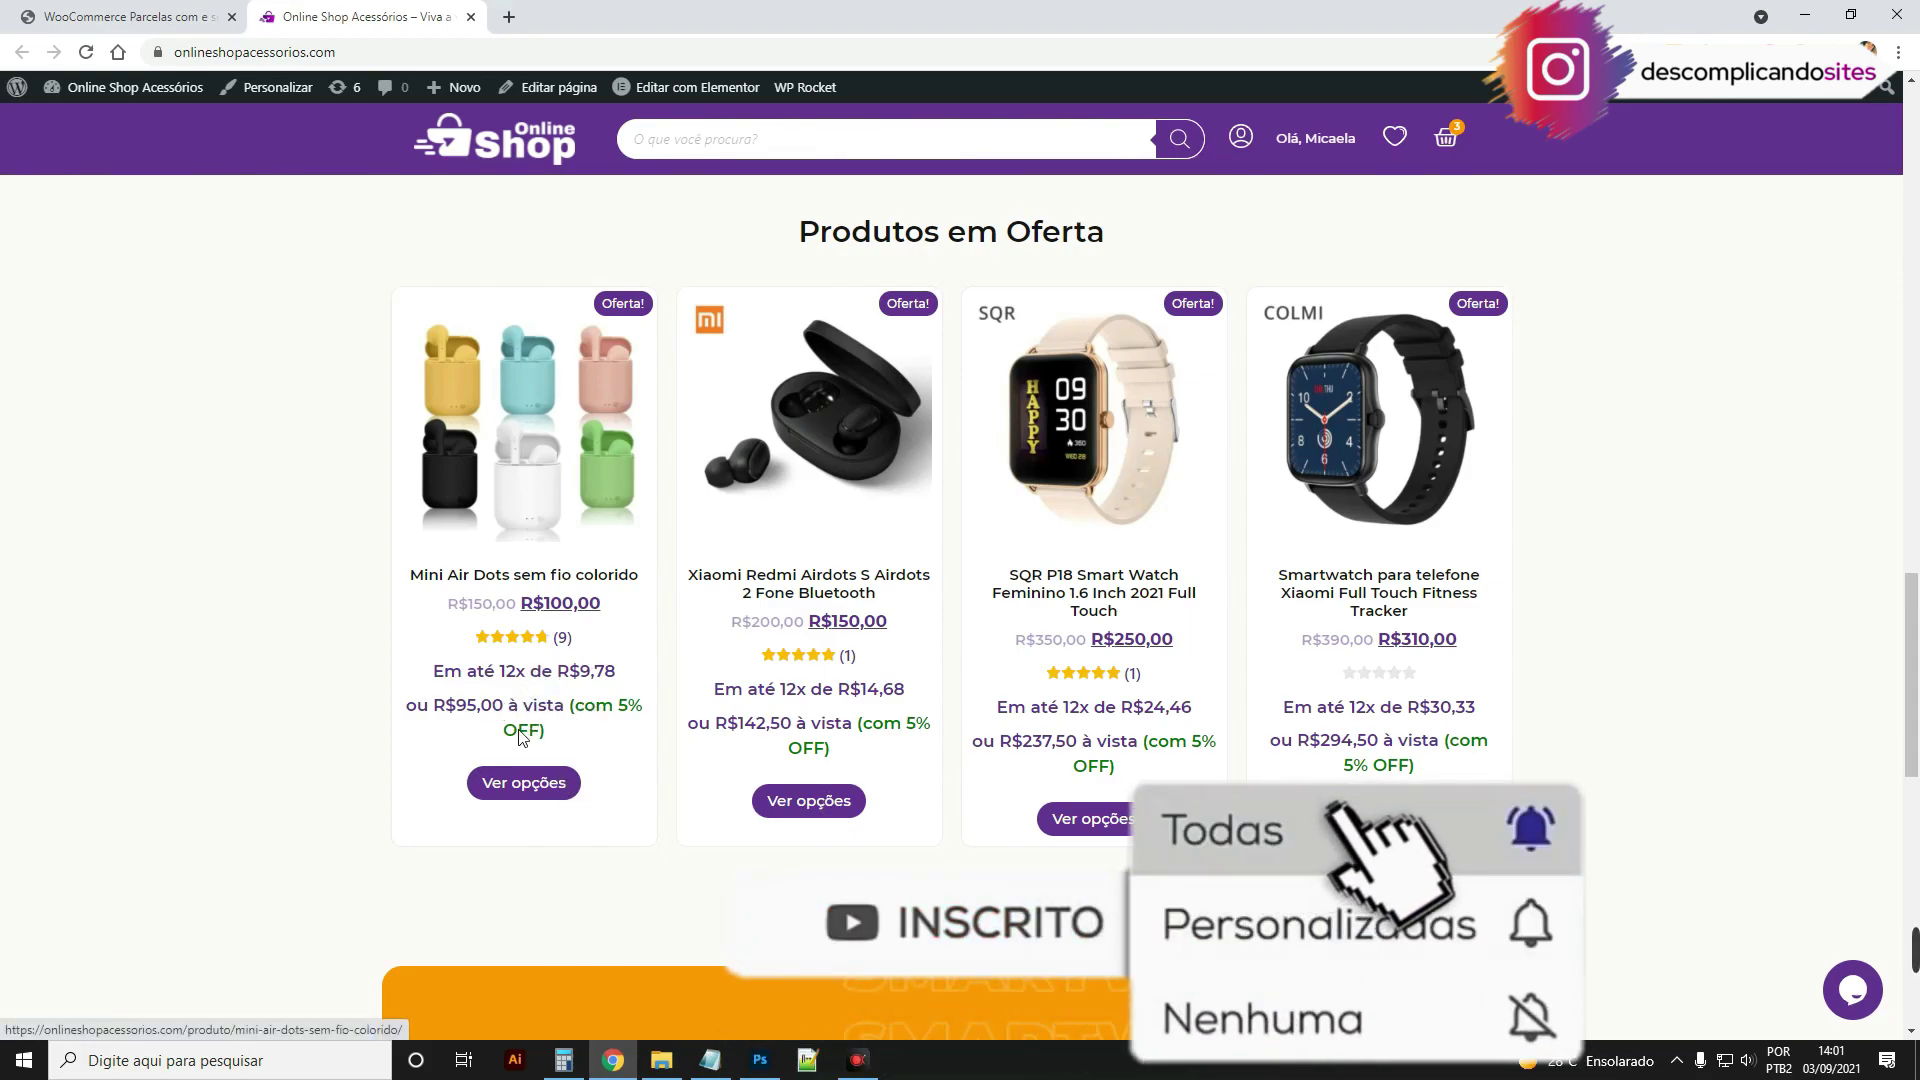
Step: In the Parcelas style settings, set the instalment prefix colour for the product listing page to #171717
{"action": "left_click", "coordinate": [200, 17]}
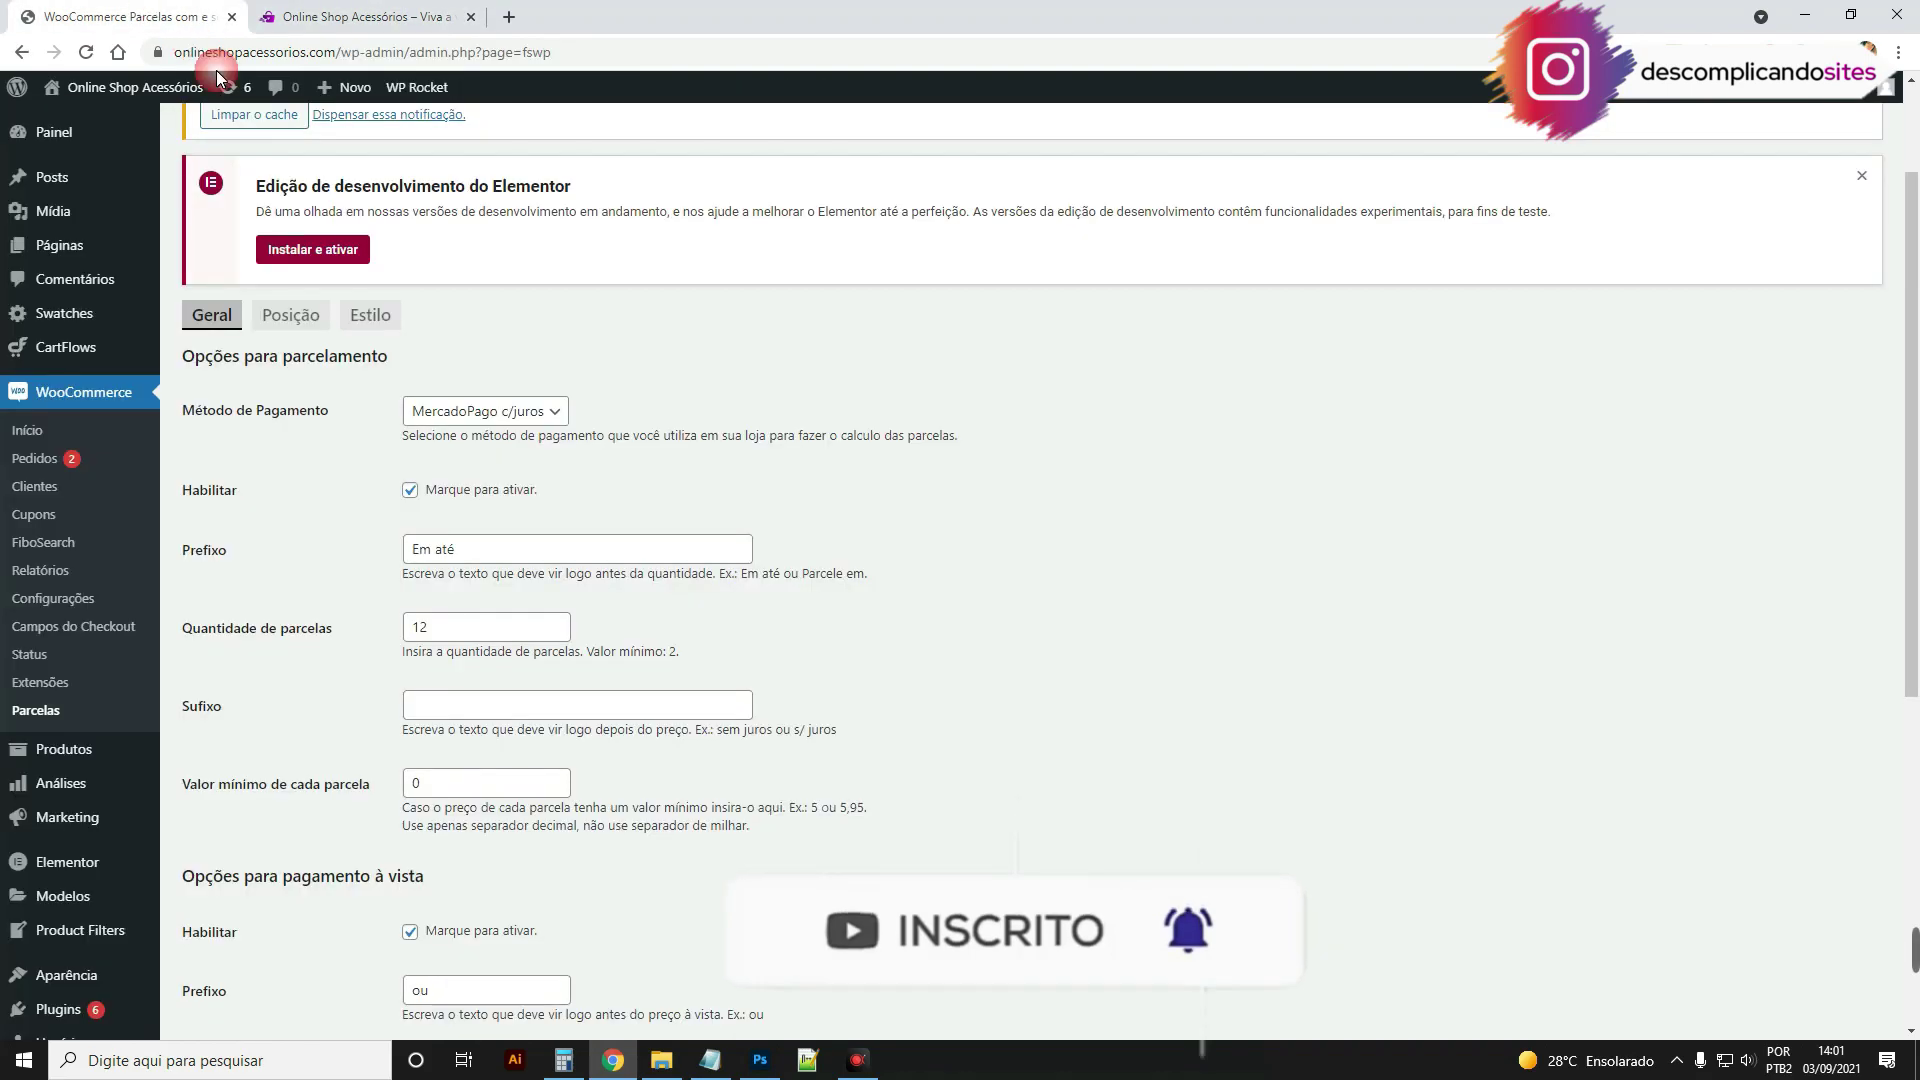
{"action": "left_click", "coordinate": [369, 318]}
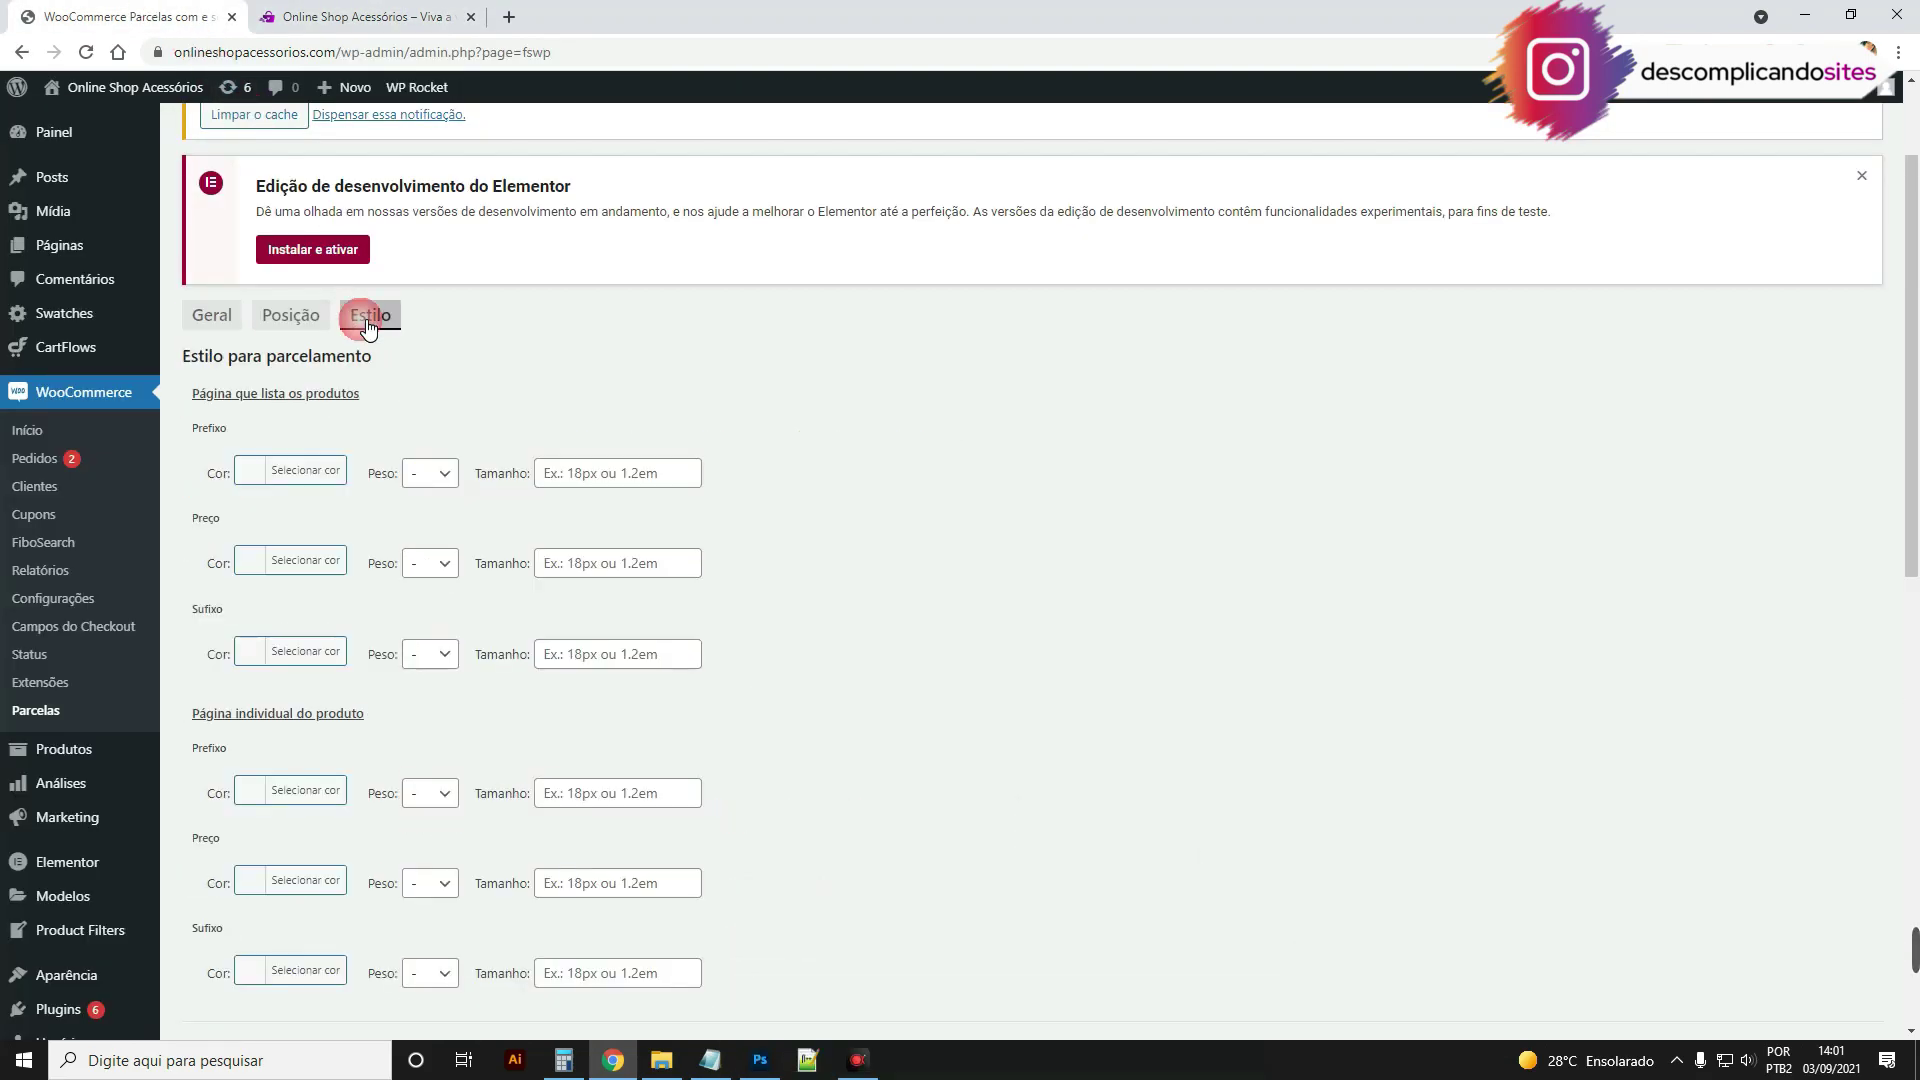
{"action": "left_click", "coordinate": [256, 473]}
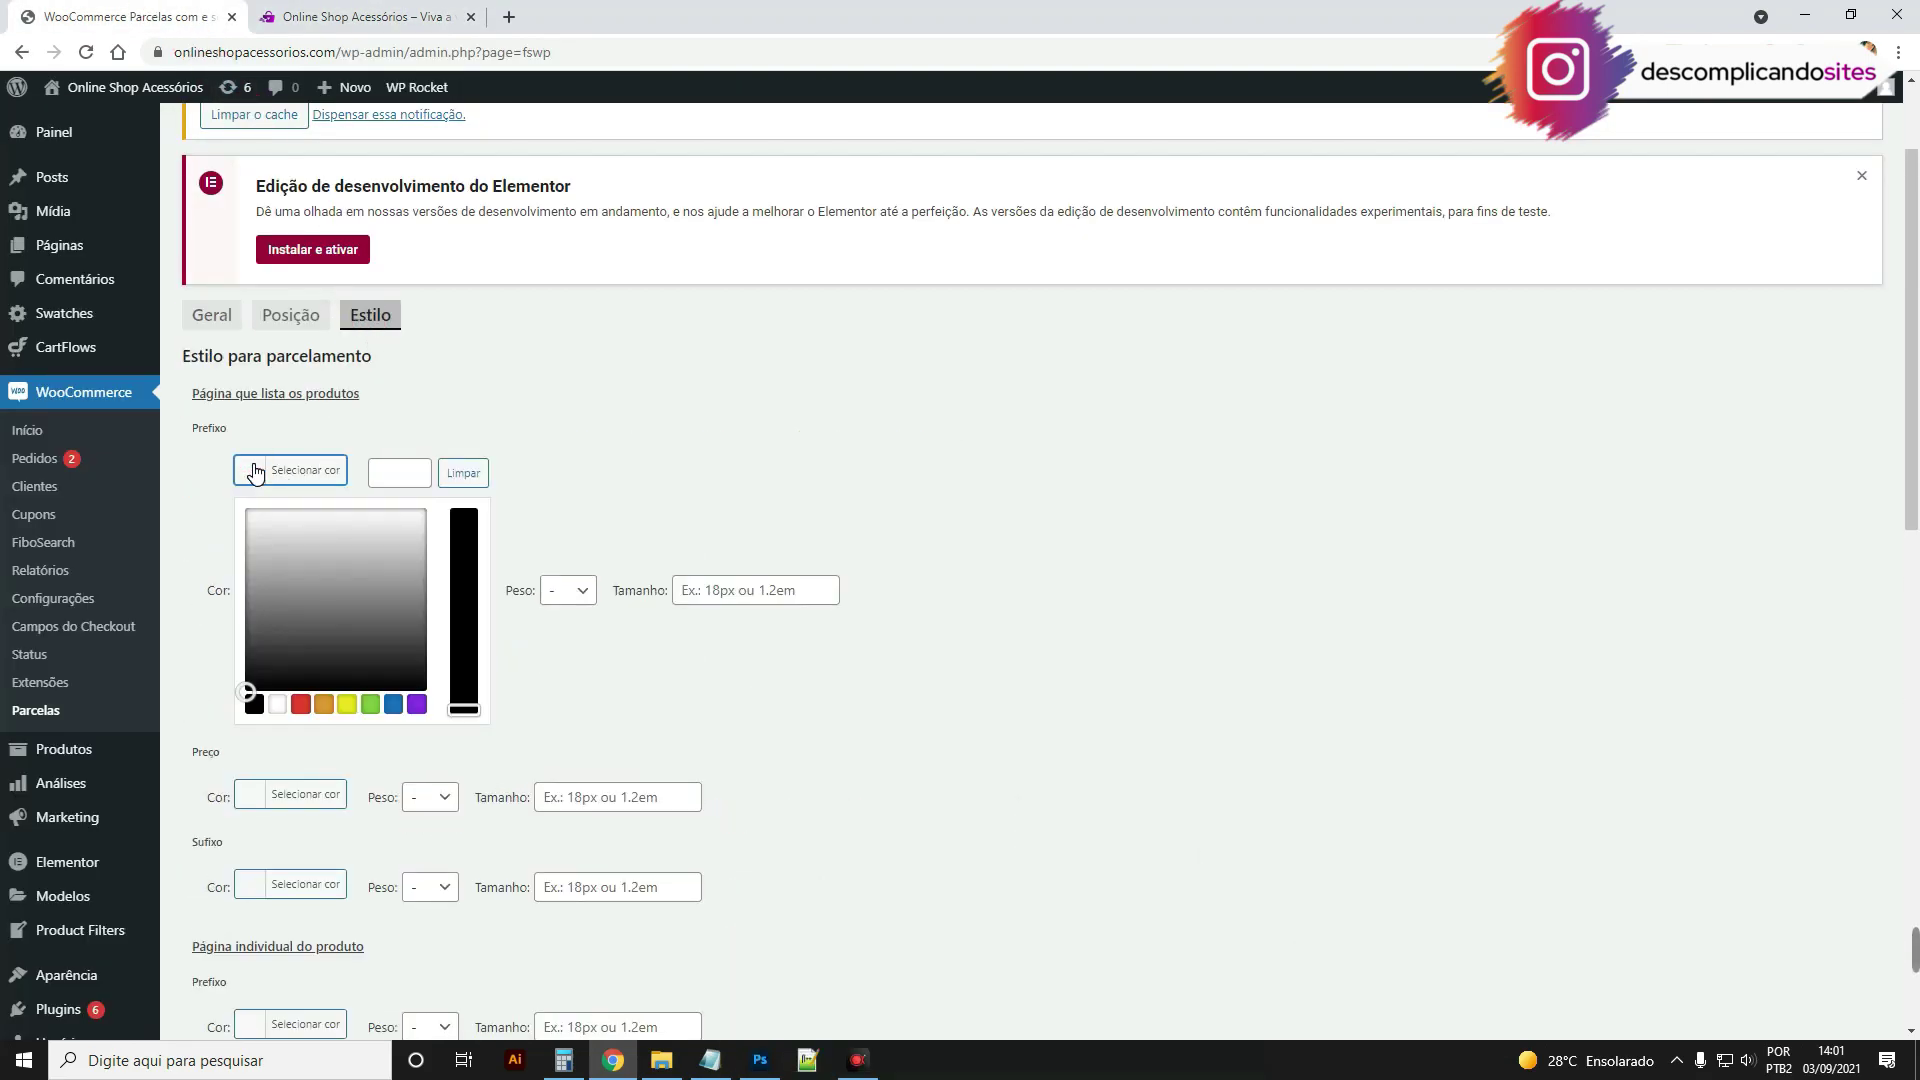
{"action": "left_click", "coordinate": [390, 472]}
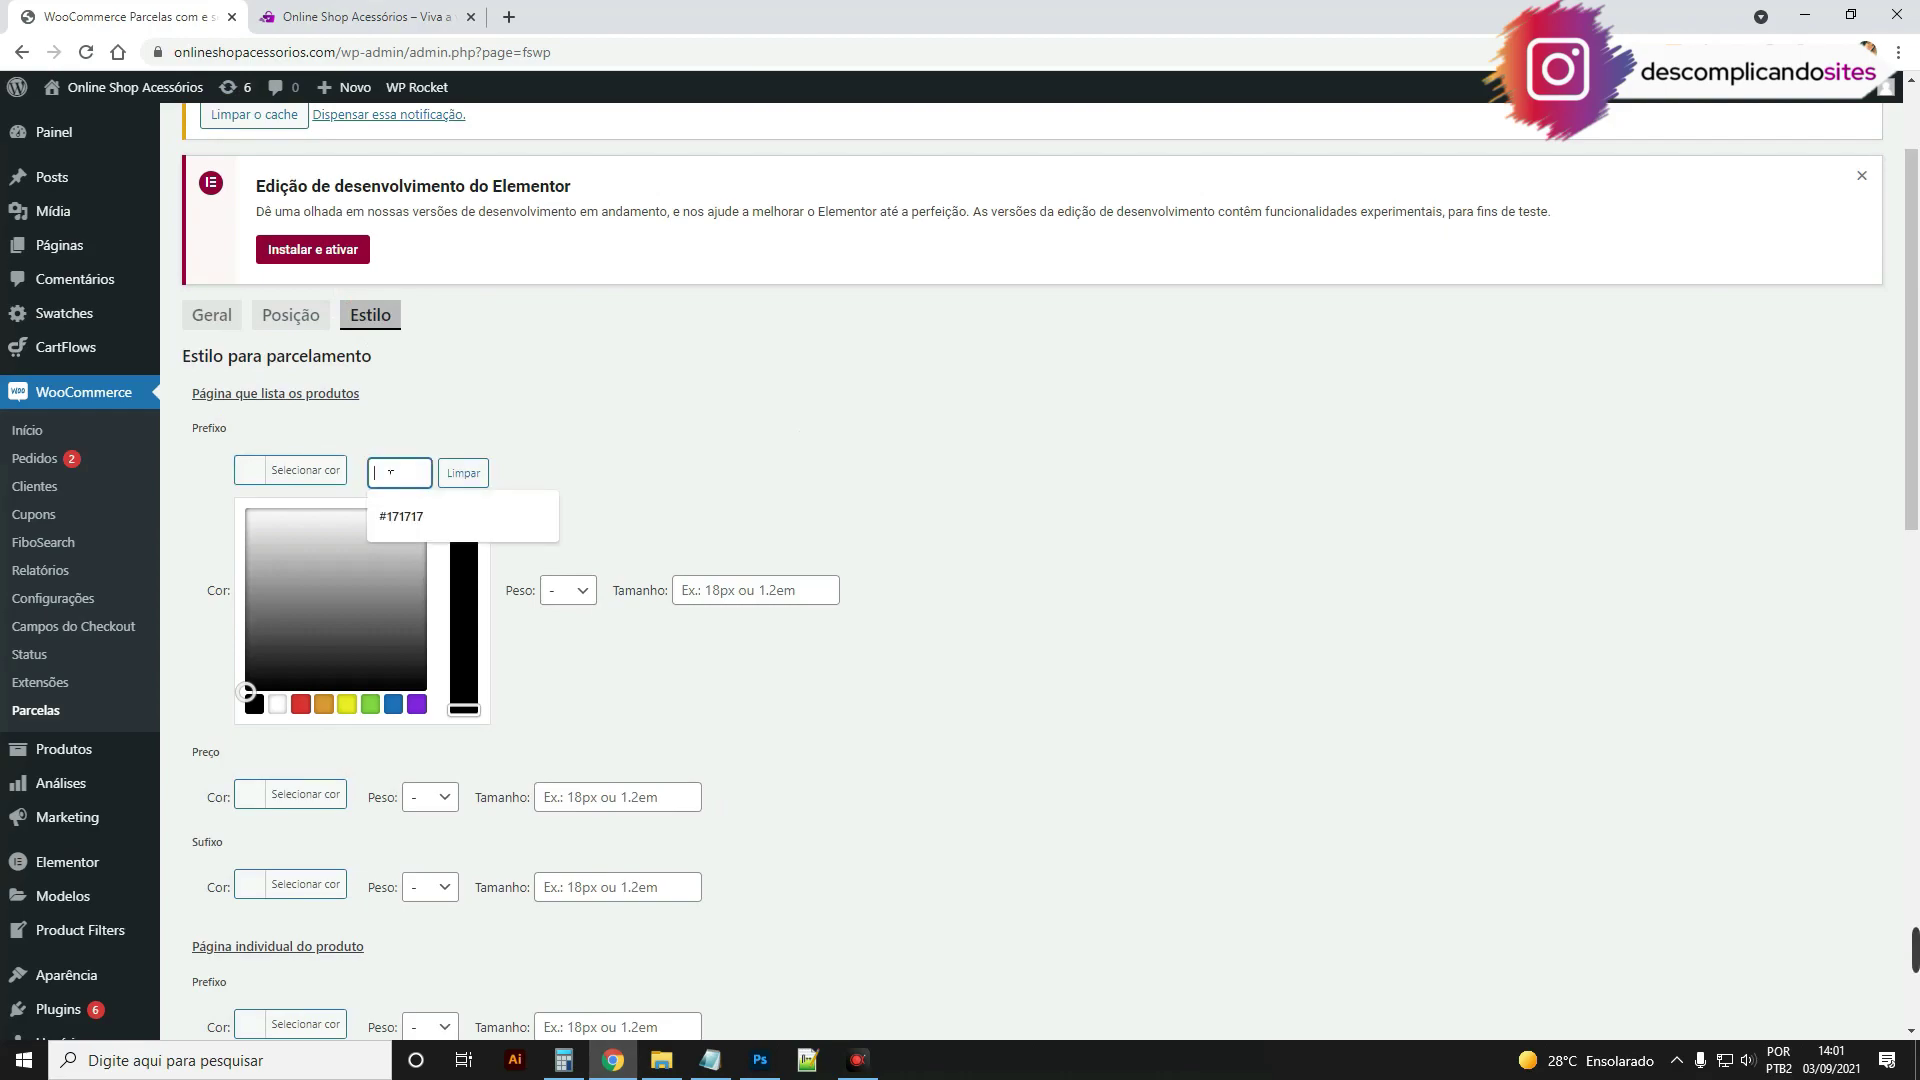
{"action": "type", "text": "#171717"}
{"action": "triple_click", "coordinate": [394, 473]}
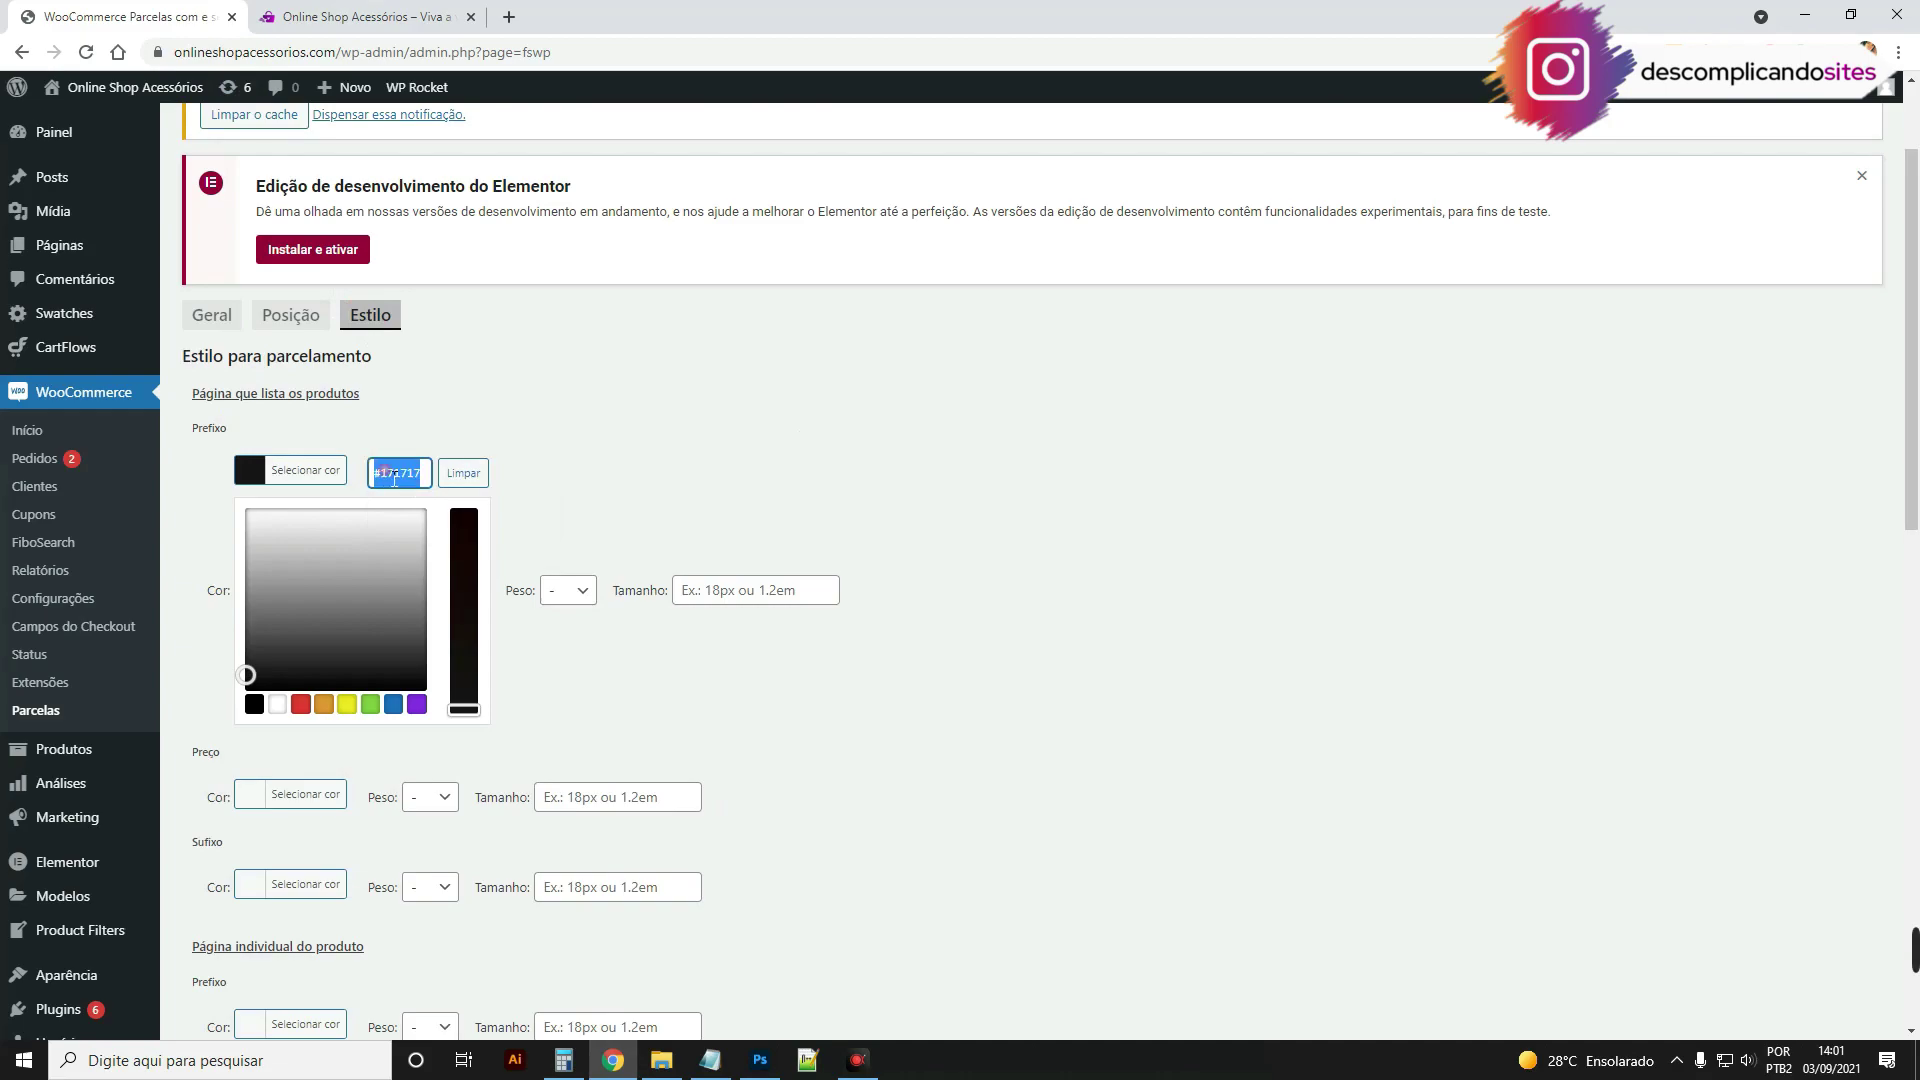
{"action": "left_click", "coordinate": [446, 441]}
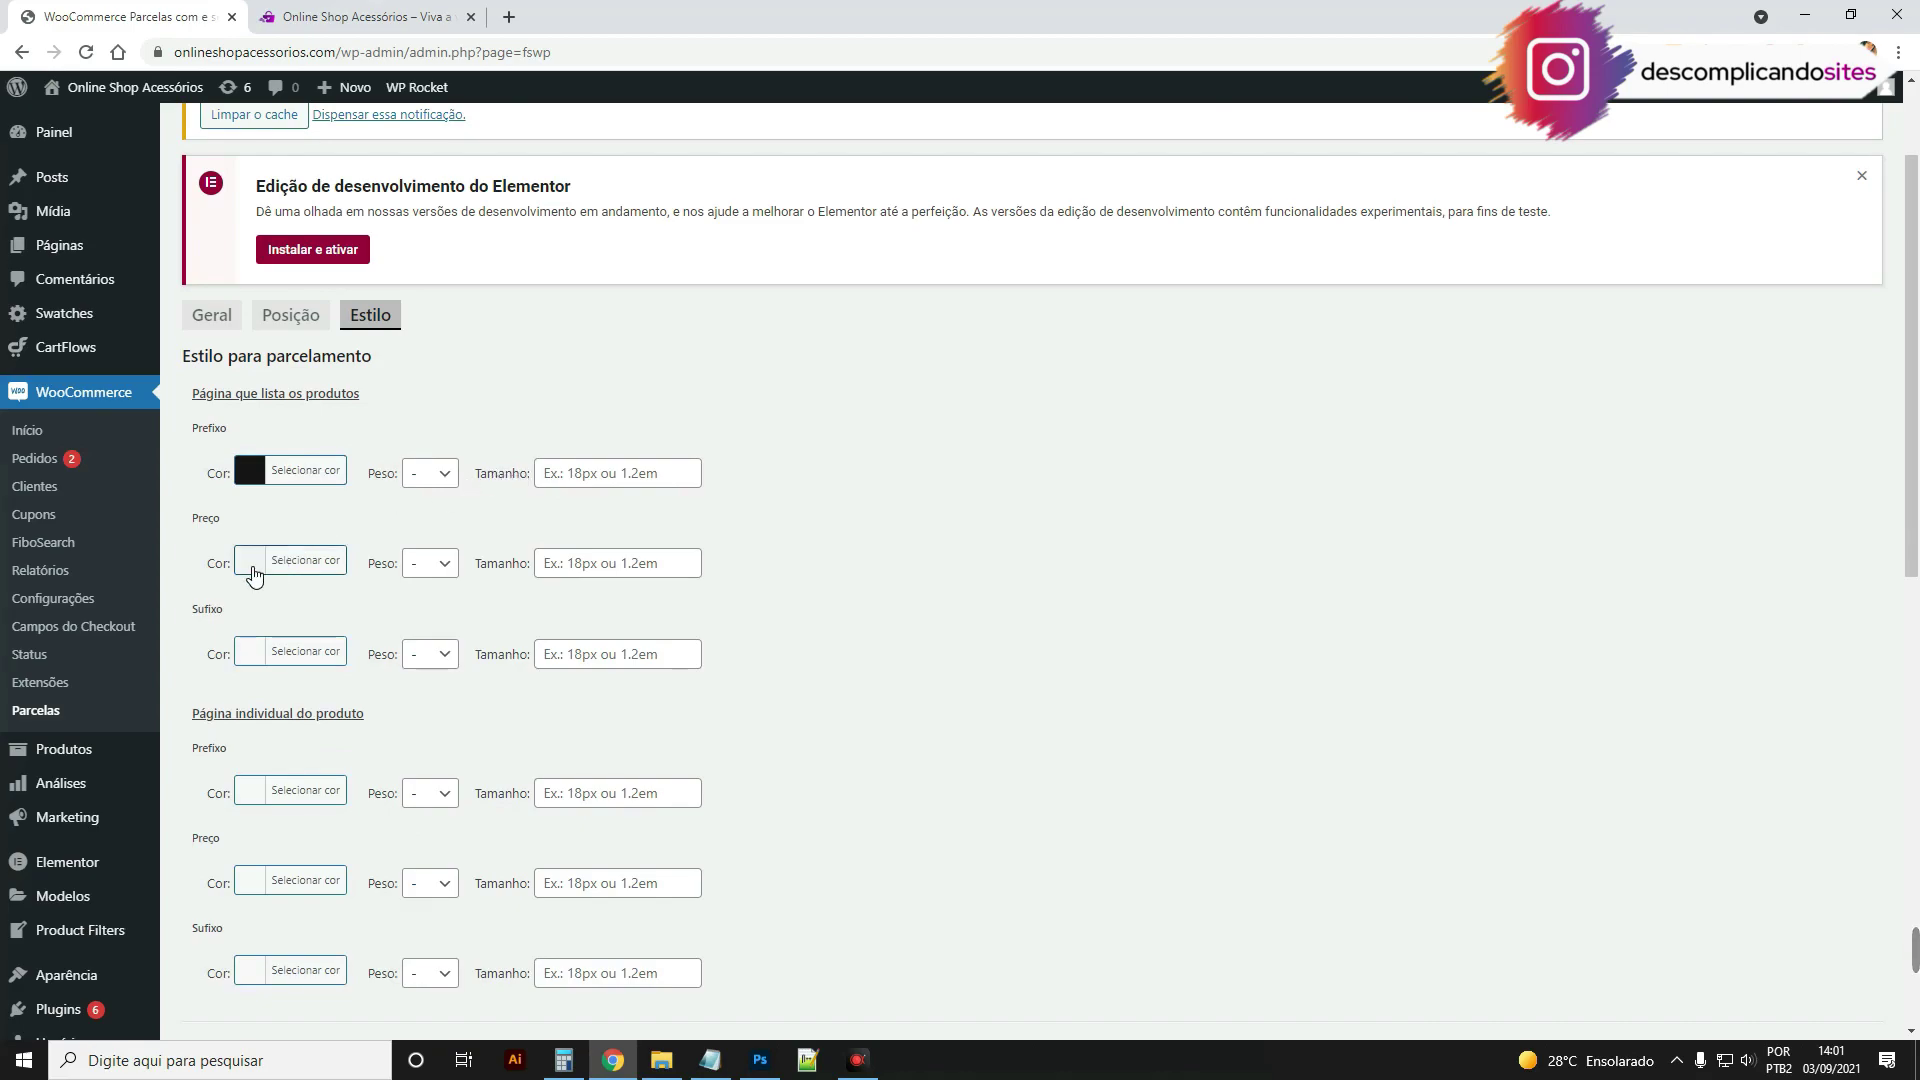
Step: Set the instalment price and suffix colours for the product listing page to #171717
{"action": "left_click", "coordinate": [252, 563]}
{"action": "left_click", "coordinate": [396, 563]}
{"action": "left_click", "coordinate": [400, 600]}
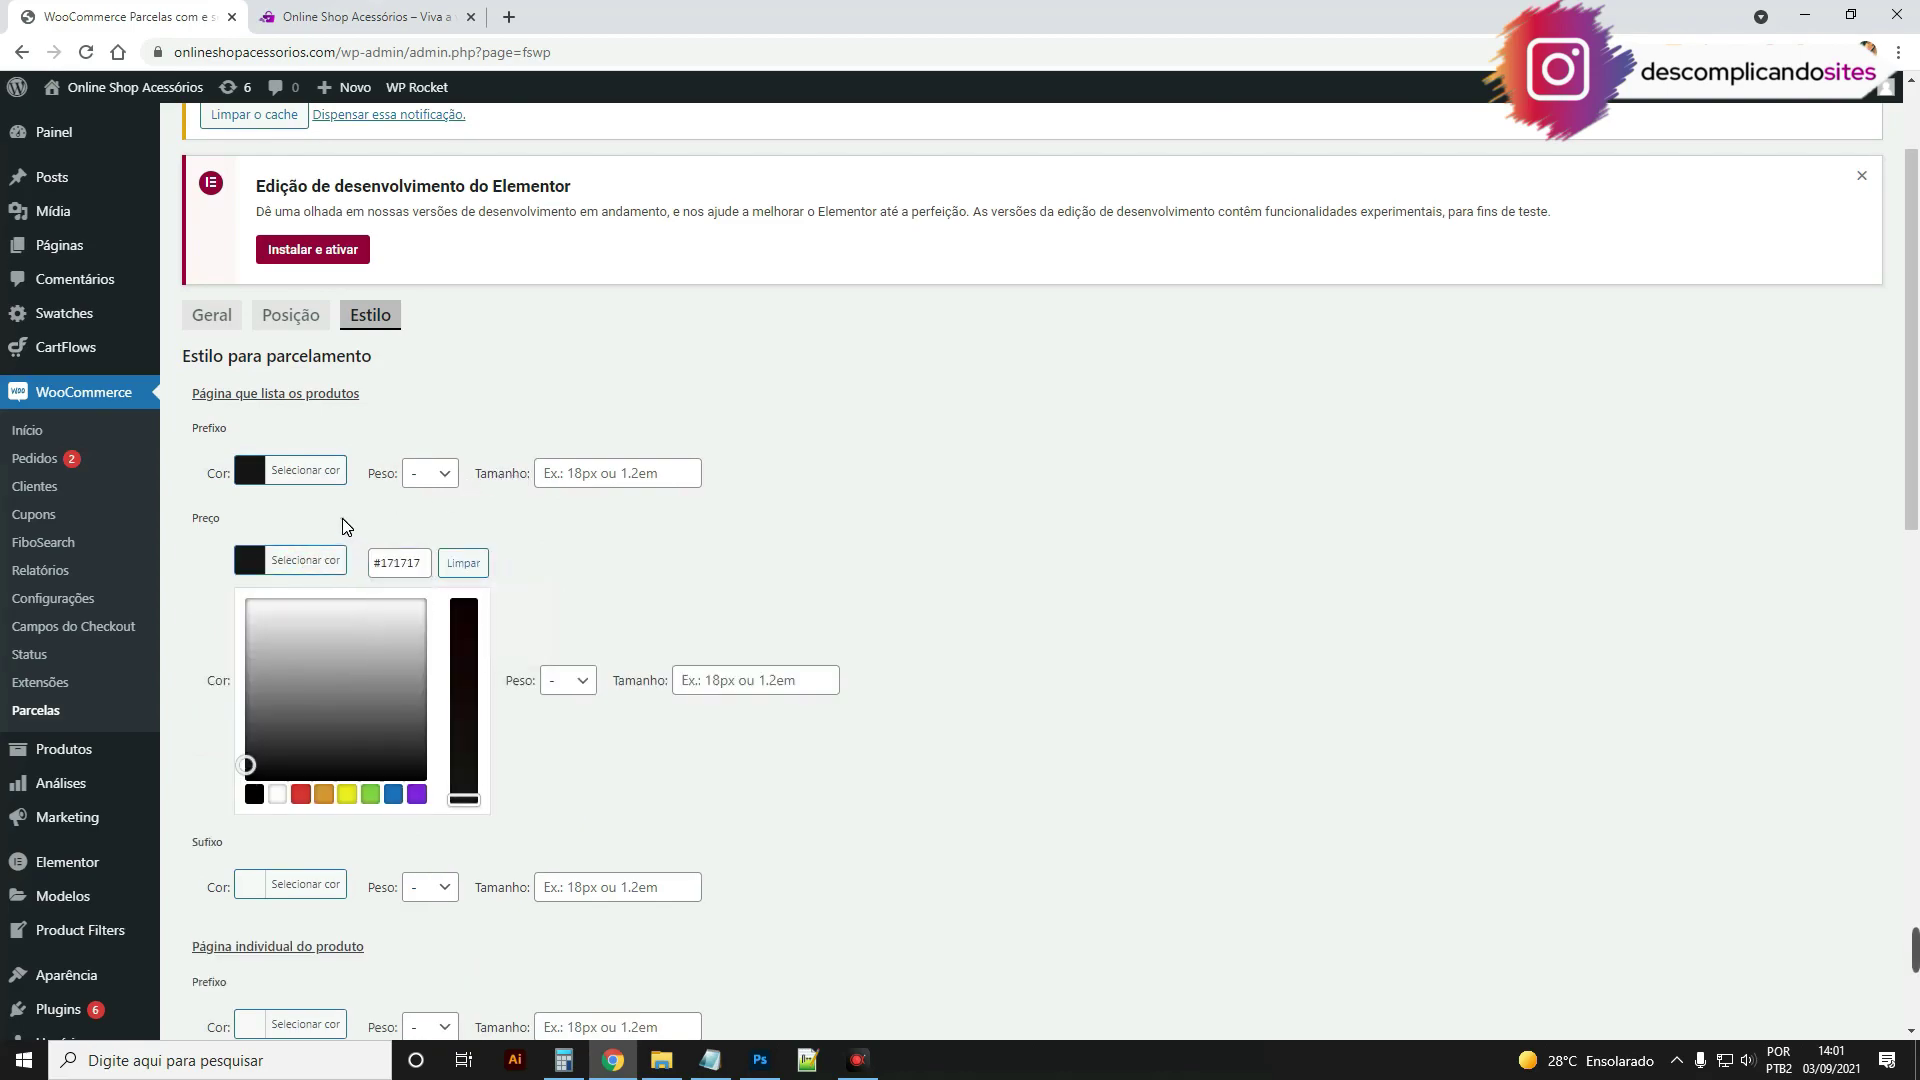
{"action": "left_click", "coordinate": [343, 521]}
{"action": "left_click", "coordinate": [258, 651]}
{"action": "left_click", "coordinate": [368, 650]}
{"action": "left_click", "coordinate": [400, 690]}
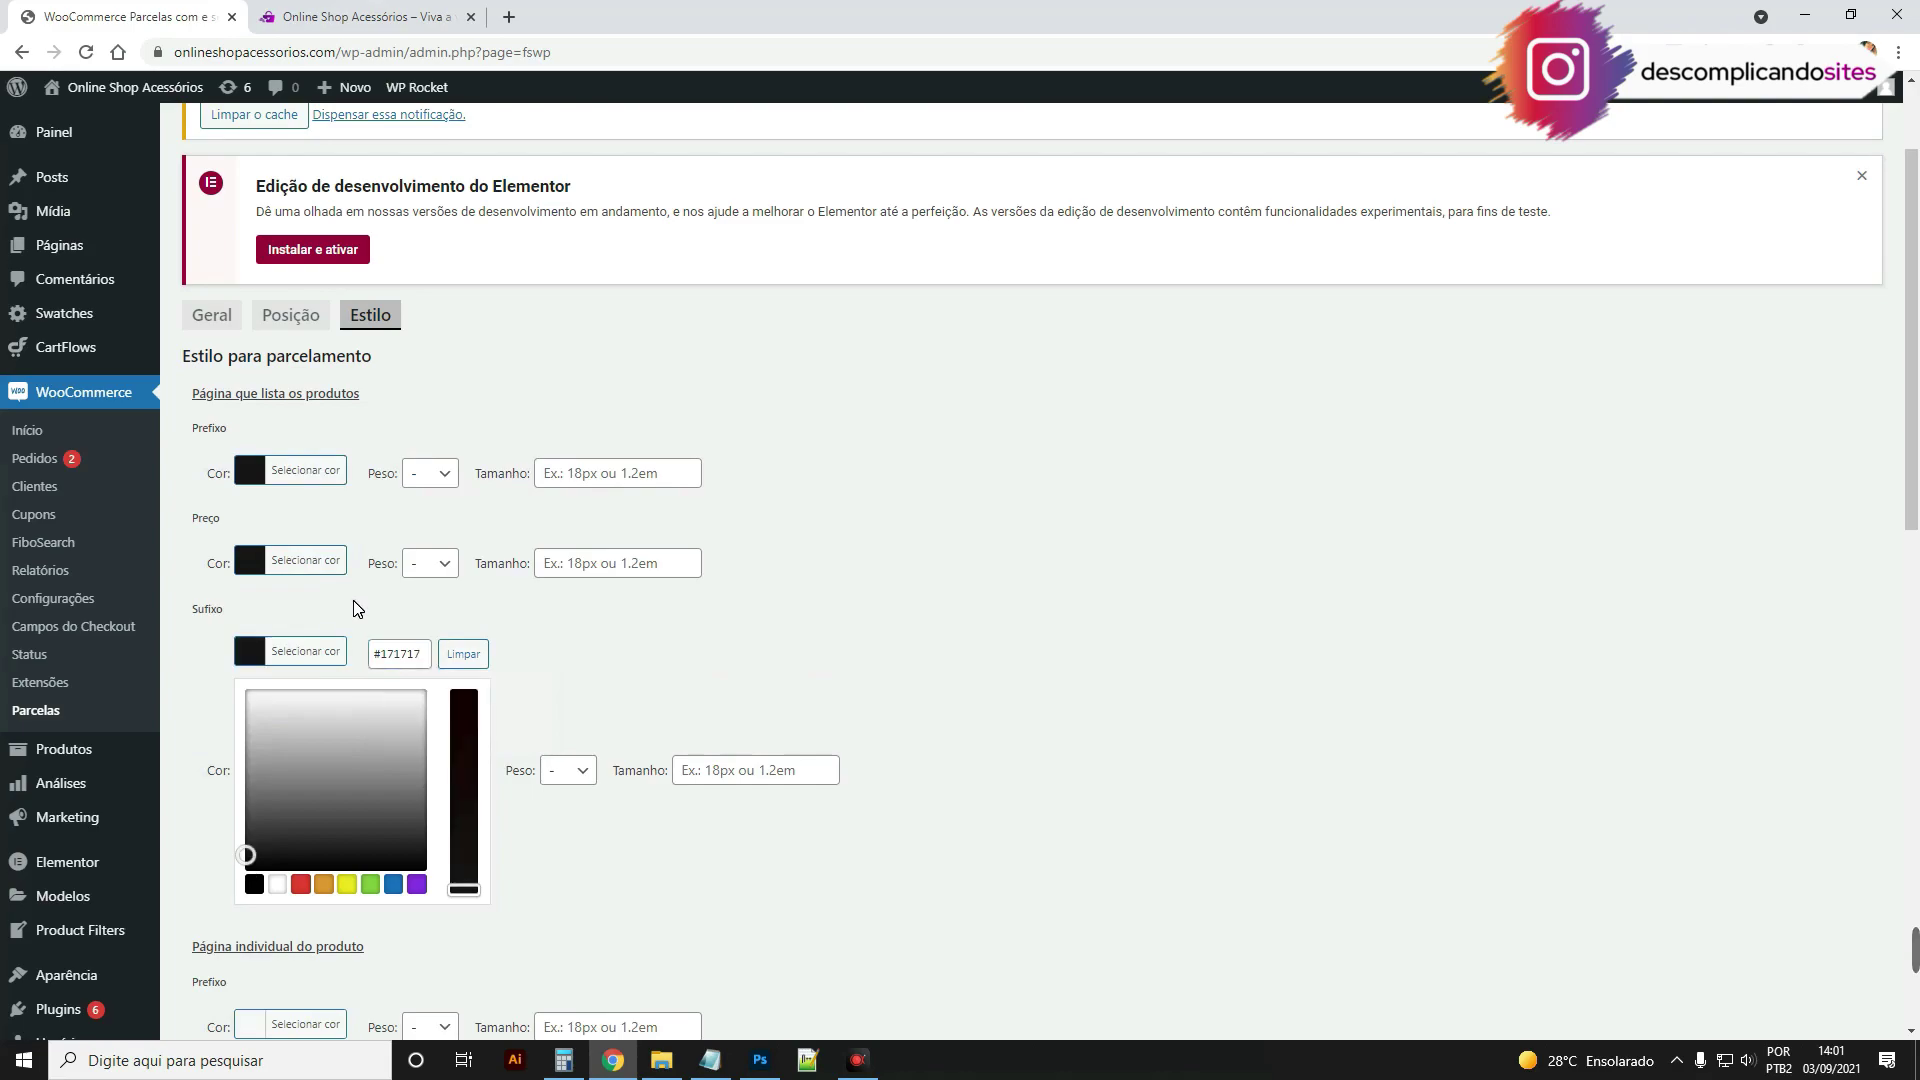
{"action": "left_click", "coordinate": [343, 580]}
Step: Set the weight of the instalment prefix, price and suffix for the product listing page to 500
{"action": "left_click_drag", "start_coordinate": [192, 395], "coordinate": [362, 400]}
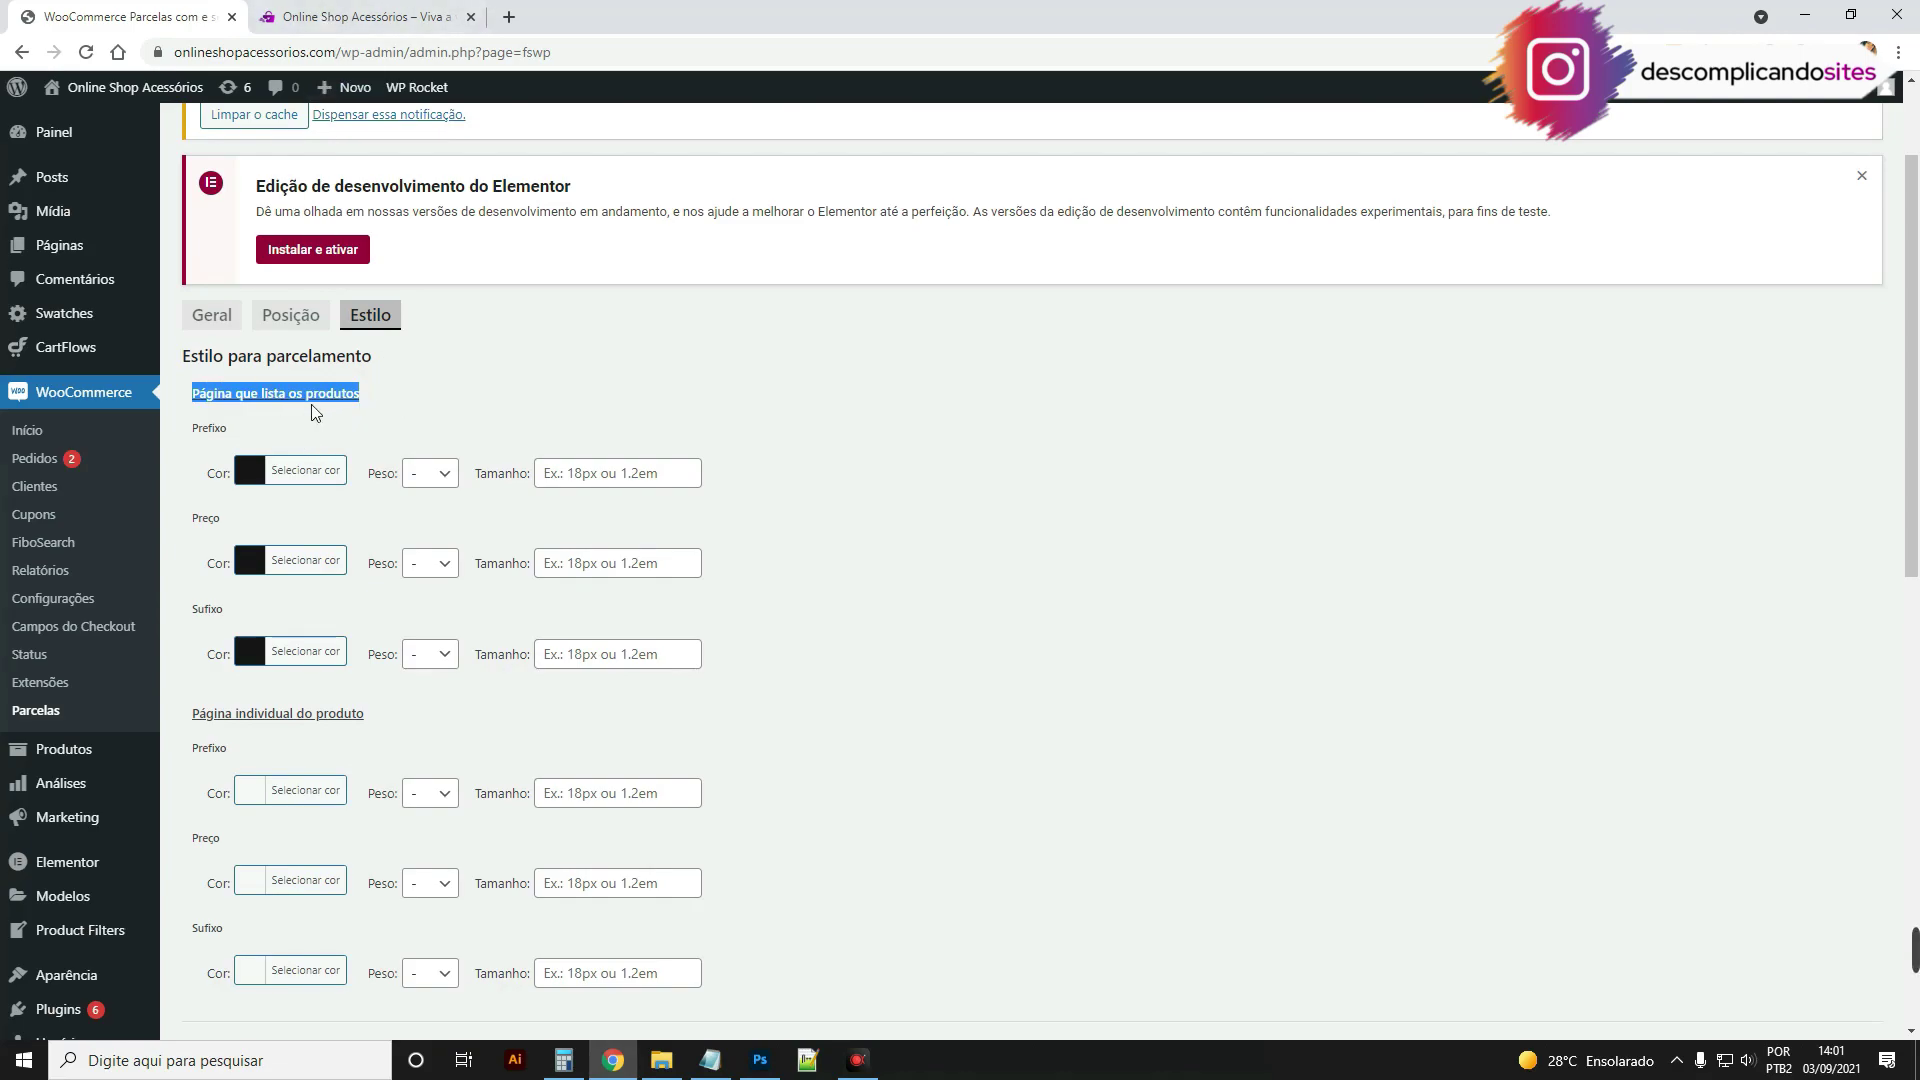
{"action": "left_click", "coordinate": [300, 18]}
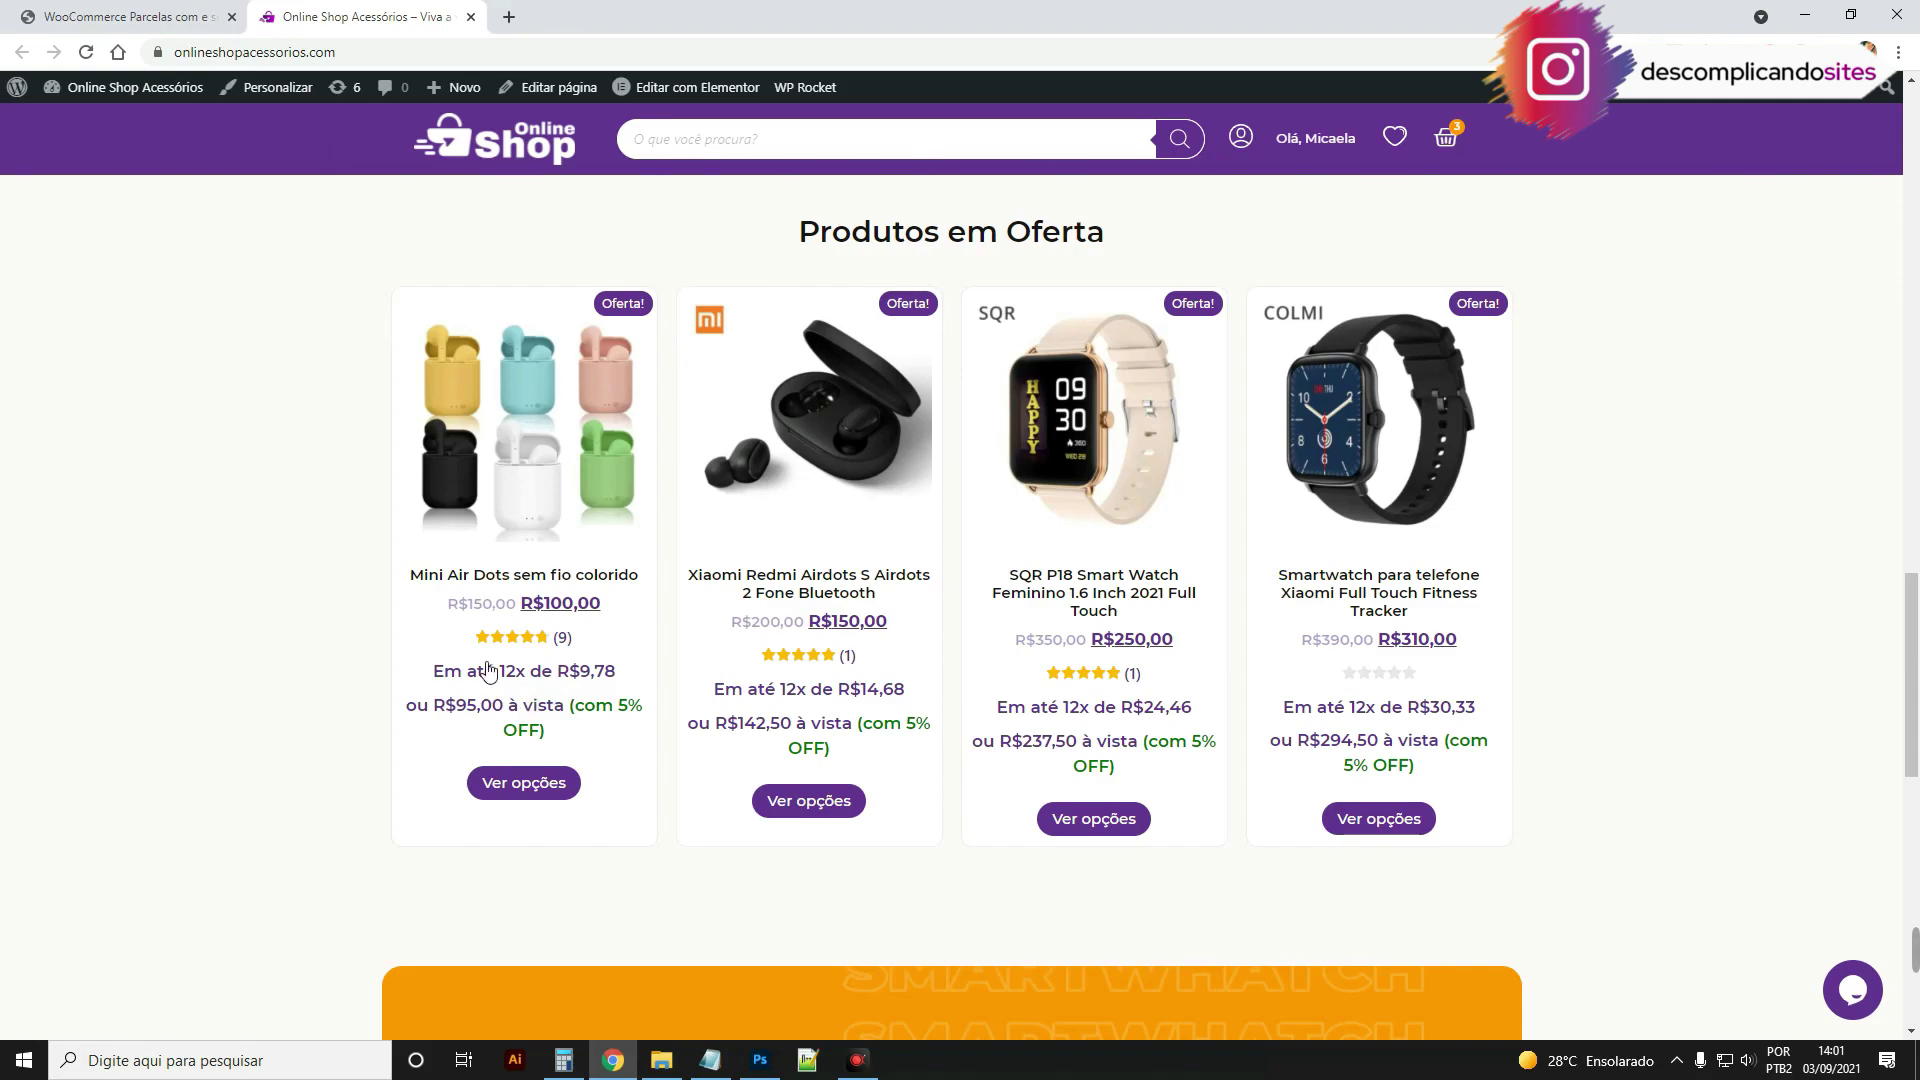
{"action": "left_click", "coordinate": [155, 18]}
{"action": "left_click", "coordinate": [444, 473]}
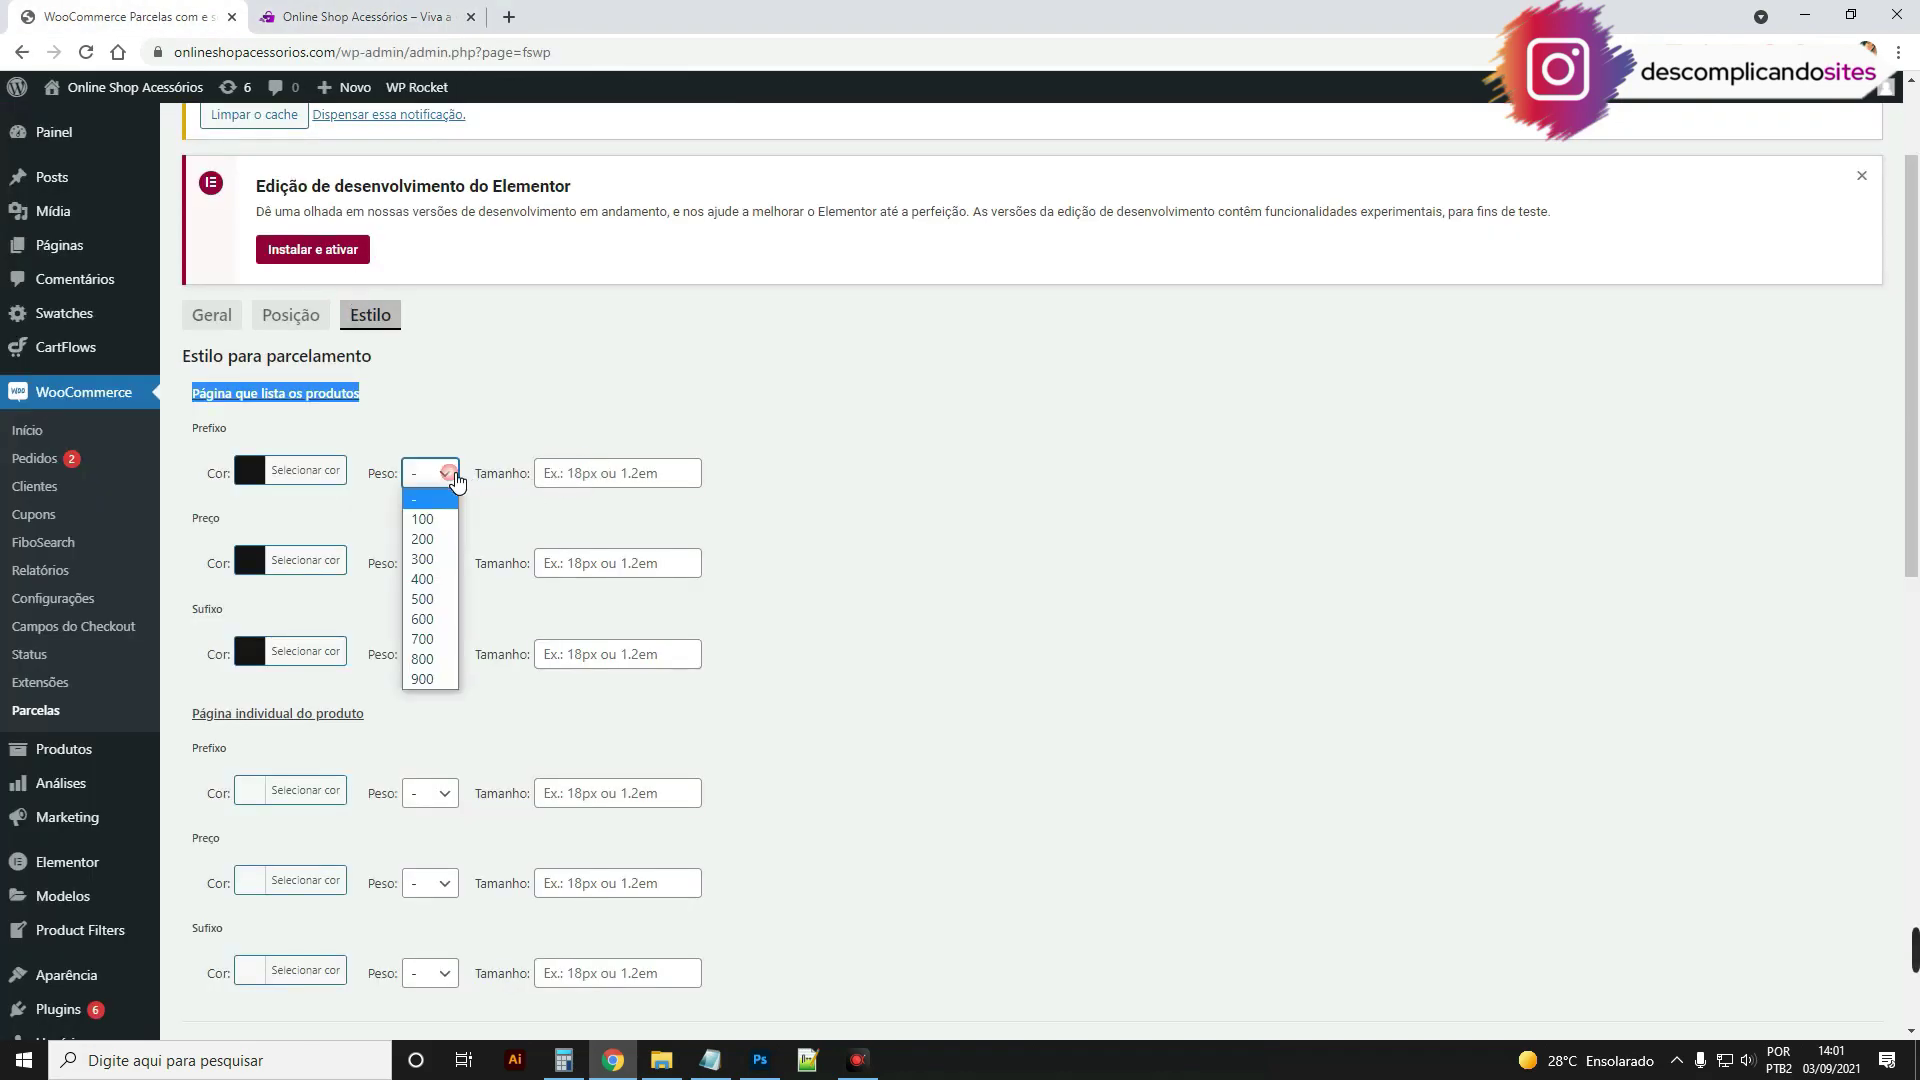
{"action": "left_click", "coordinate": [432, 599]}
{"action": "left_click", "coordinate": [430, 563]}
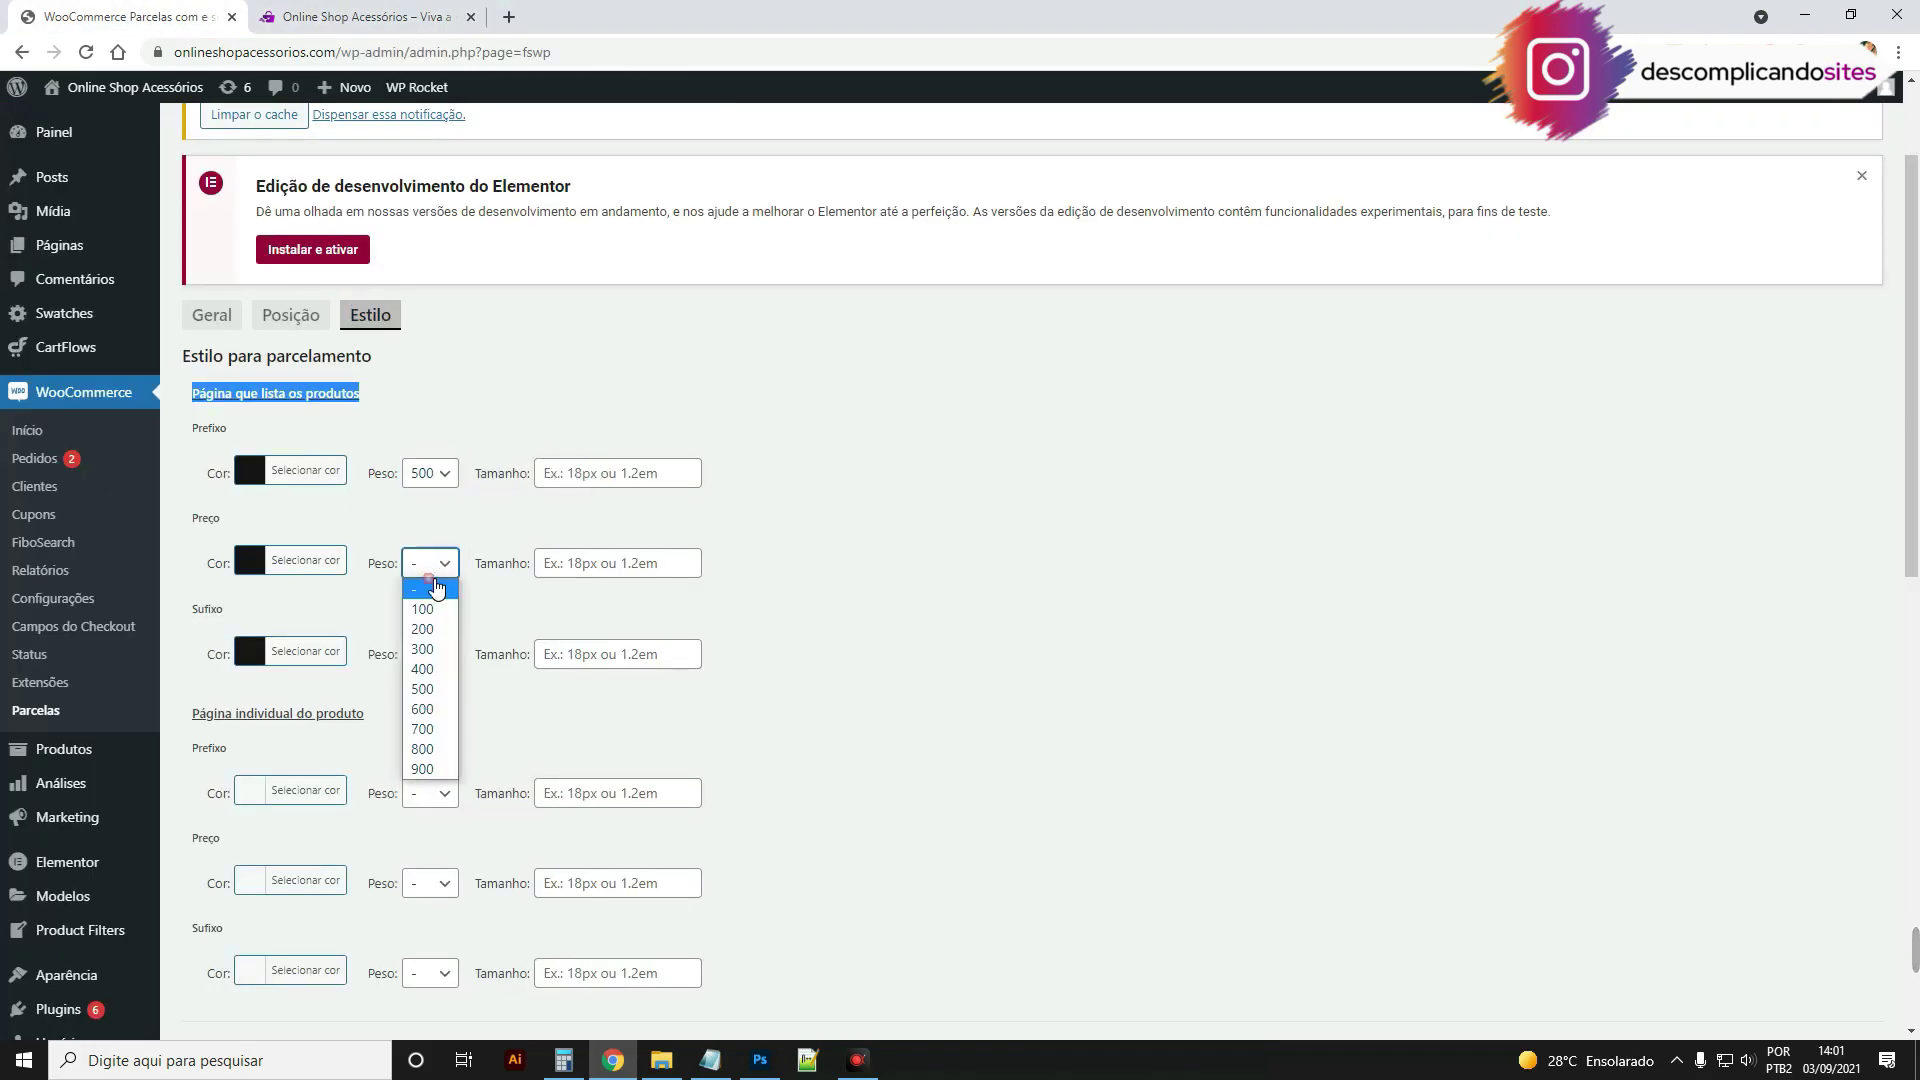
{"action": "left_click", "coordinate": [430, 686]}
{"action": "left_click", "coordinate": [432, 676]}
{"action": "left_click", "coordinate": [442, 776]}
Step: Set the size of the instalment prefix, price and suffix for the product listing page to 12px
{"action": "left_click", "coordinate": [592, 475]}
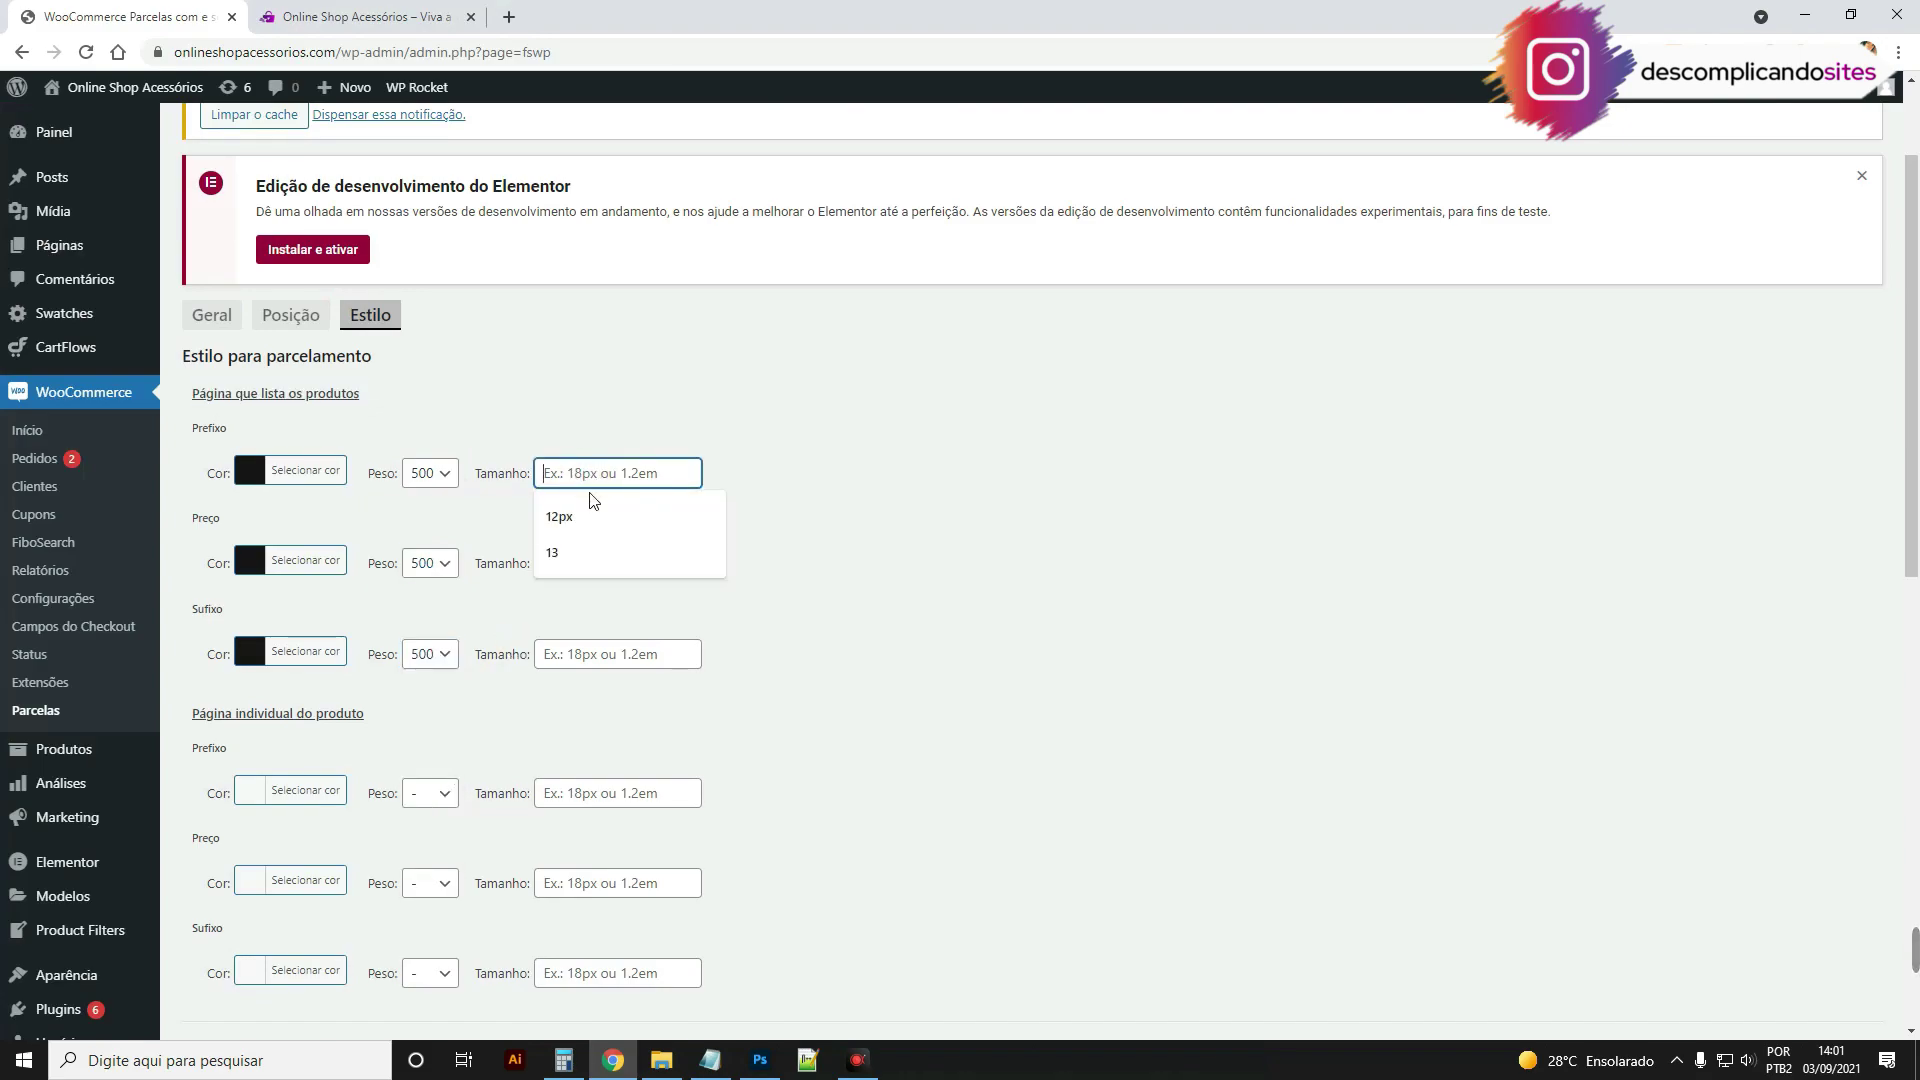
{"action": "left_click", "coordinate": [588, 511]}
{"action": "left_click_drag", "start_coordinate": [582, 475], "coordinate": [557, 477]}
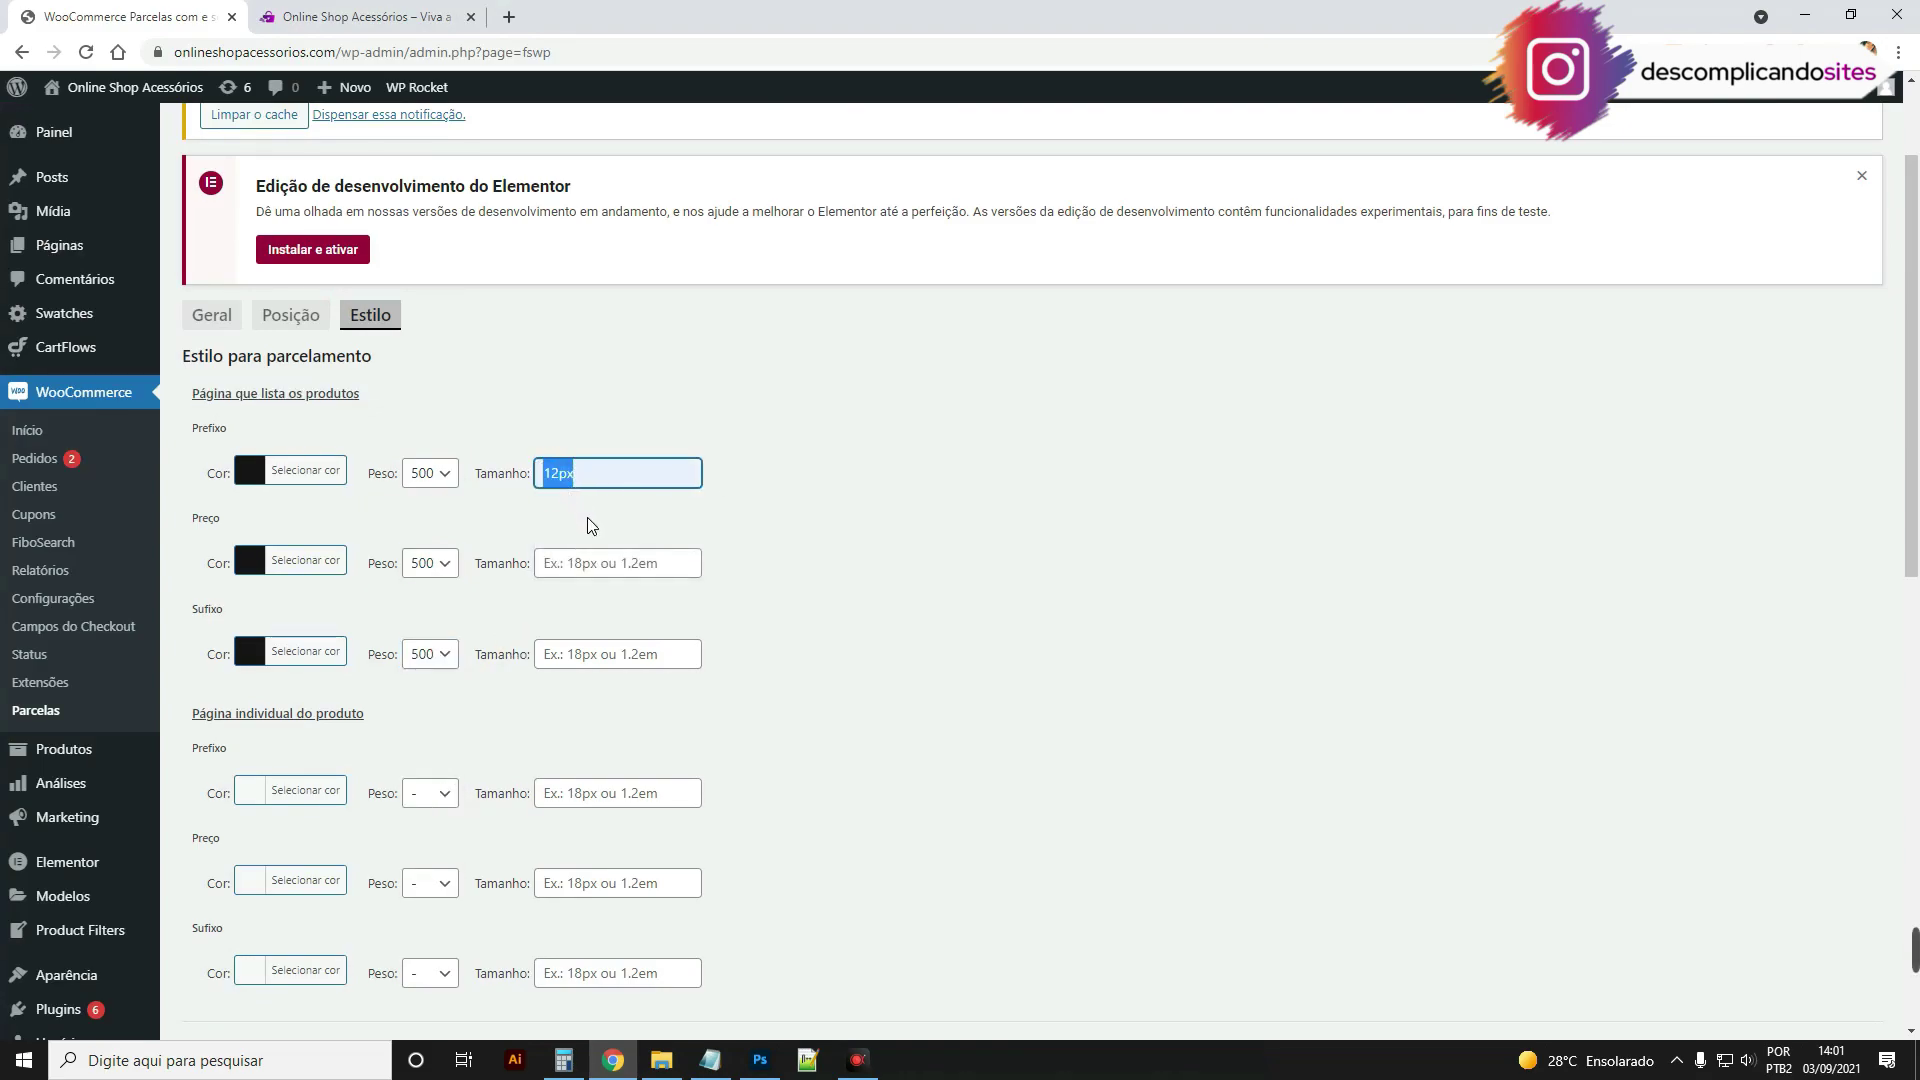
{"action": "left_click", "coordinate": [600, 560]}
{"action": "type", "text": "12px"}
{"action": "left_click", "coordinate": [590, 654]}
{"action": "type", "text": "12px"}
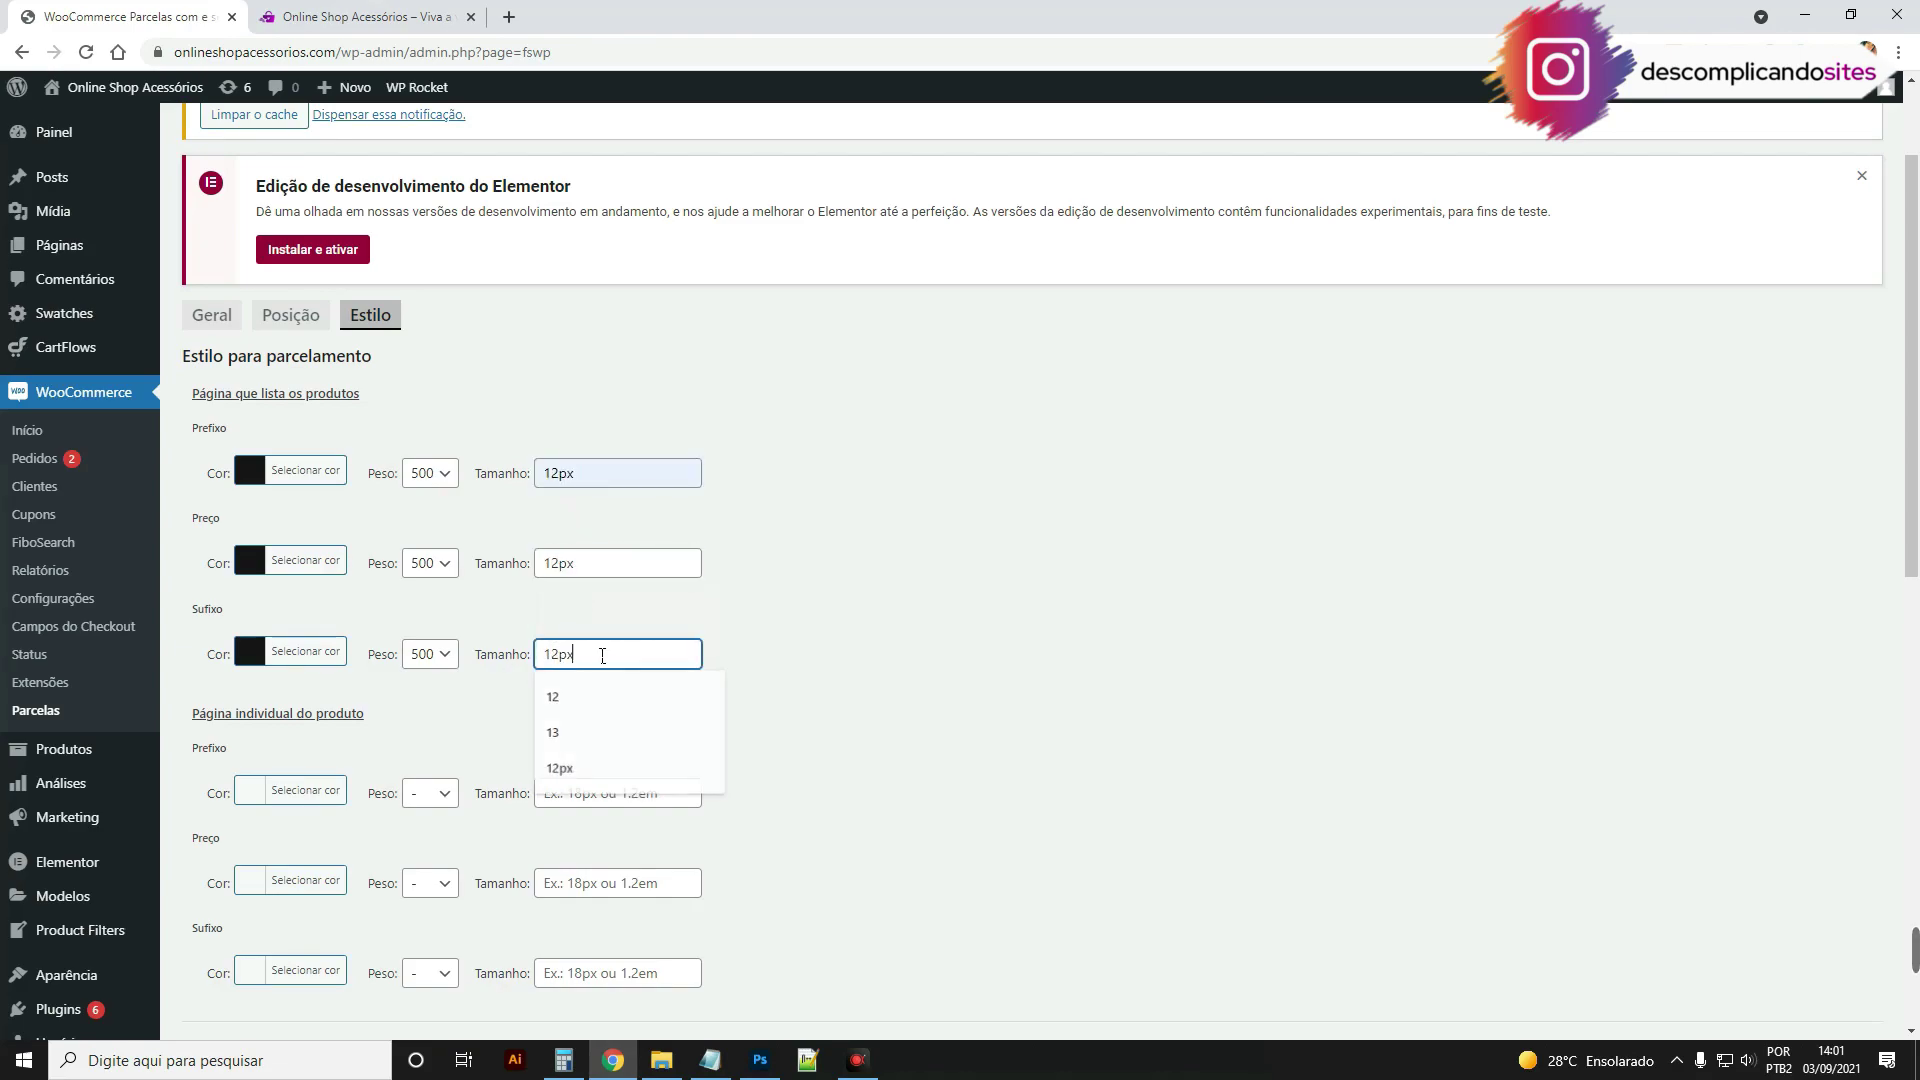
{"action": "left_click", "coordinate": [566, 566]}
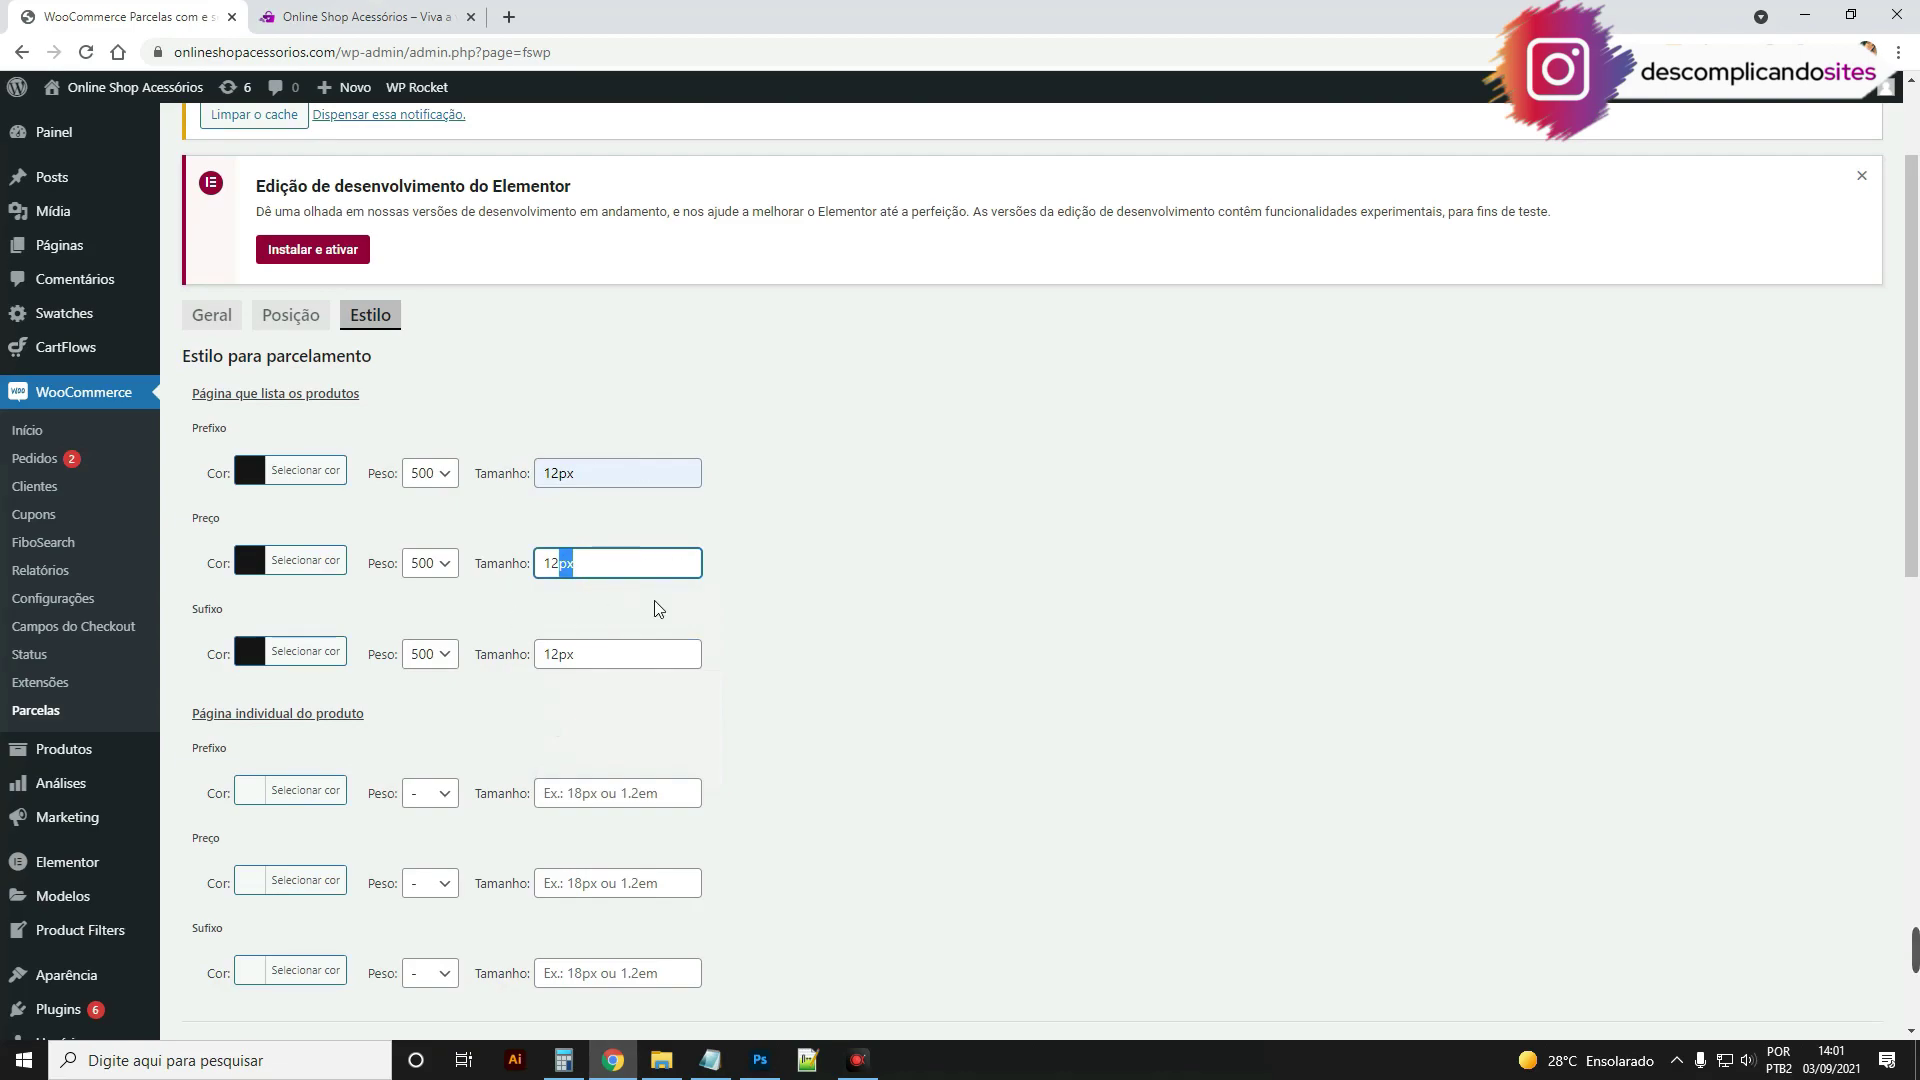
{"action": "left_click", "coordinate": [605, 485]}
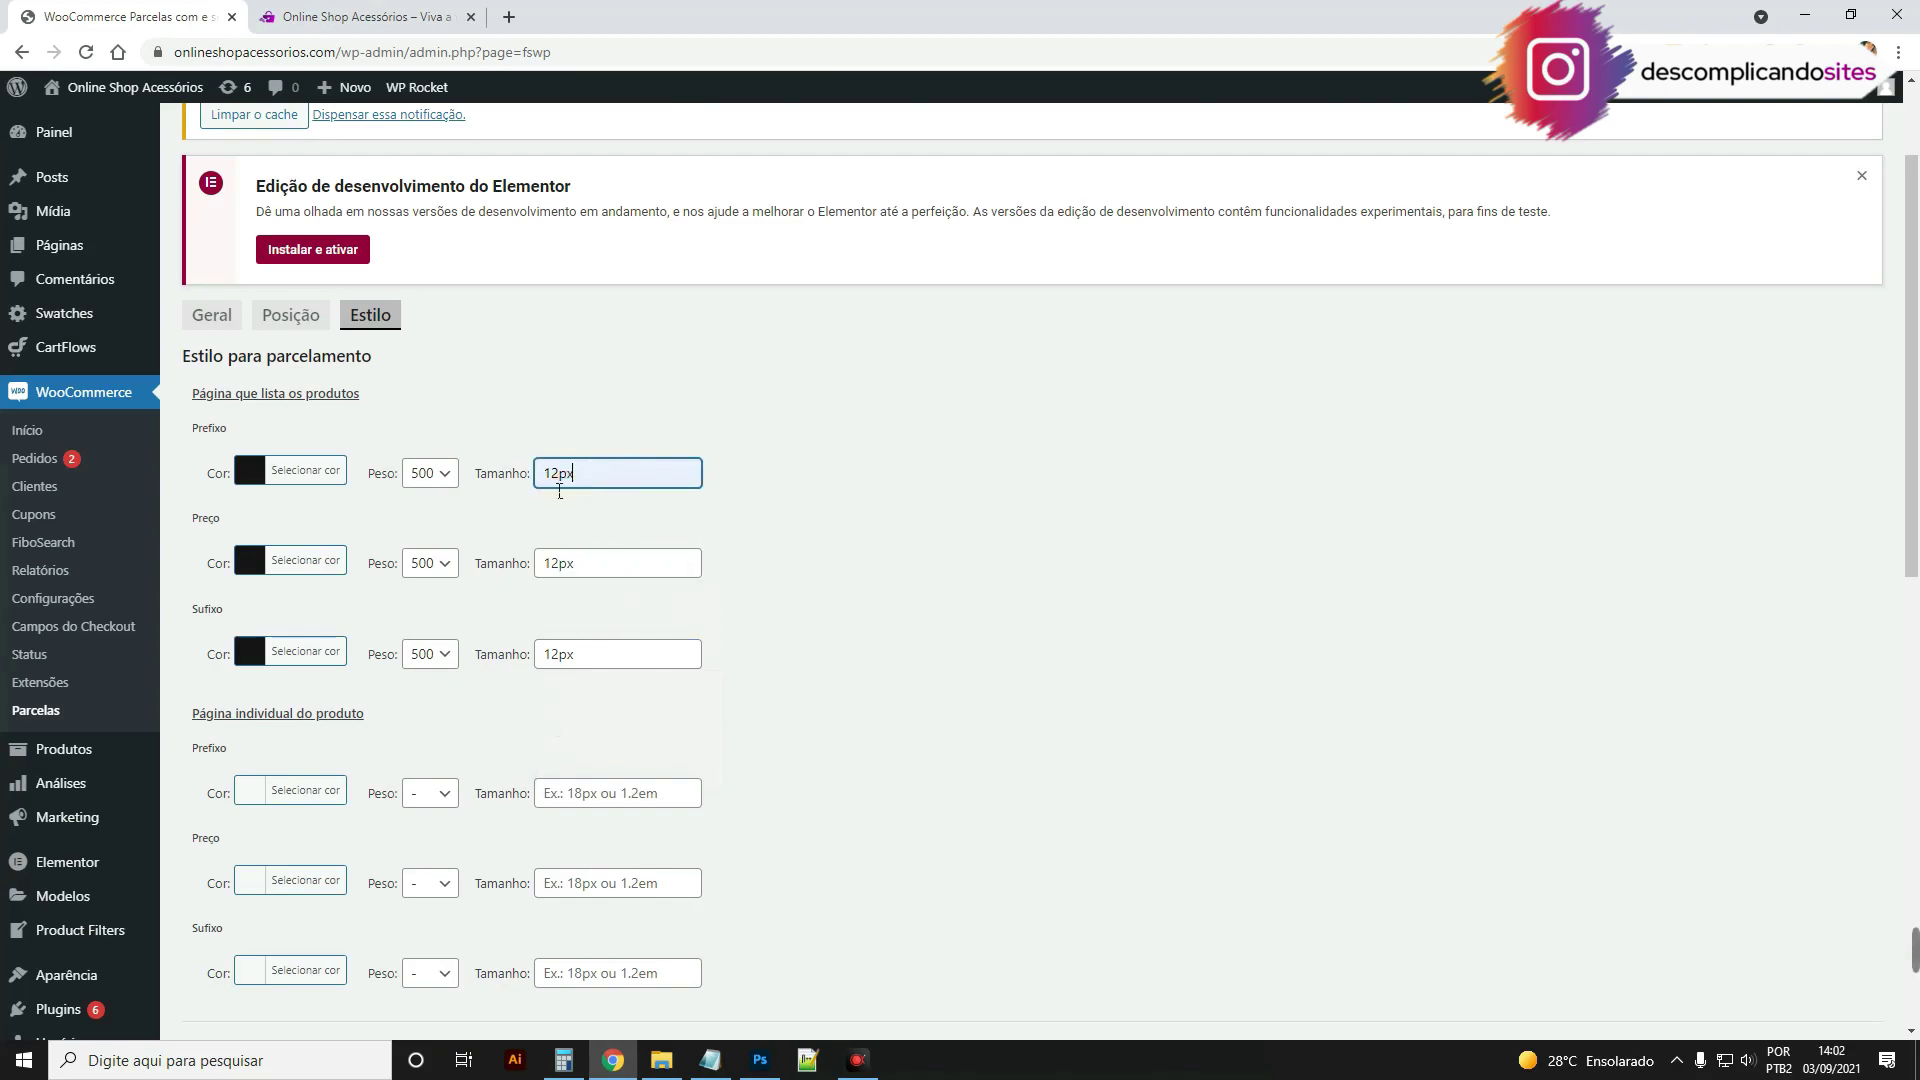
Step: Save the instalment style changes and reload the storefront to check the instalment line on the Produtos em Oferta products
{"action": "scroll", "coordinate": [621, 535], "scroll_direction": "down", "scroll_amount": 10}
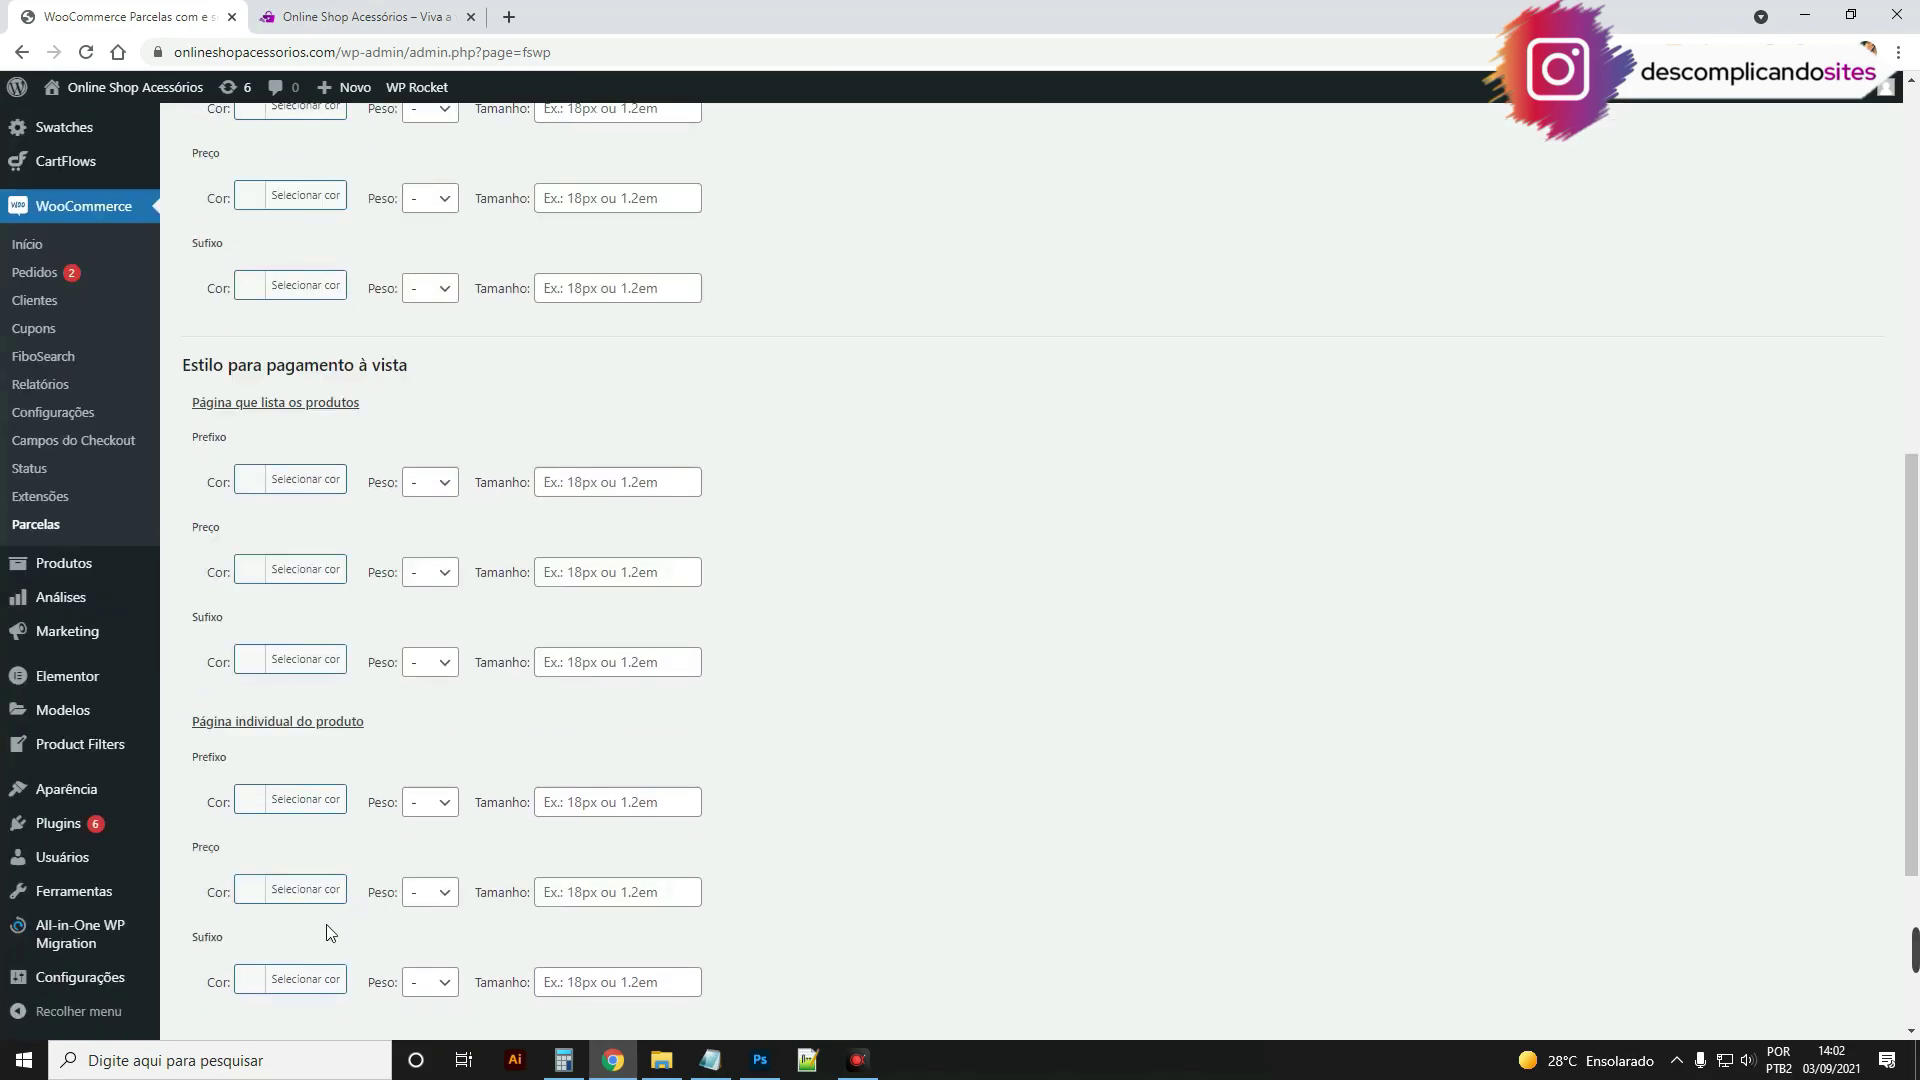
{"action": "left_click", "coordinate": [270, 738]}
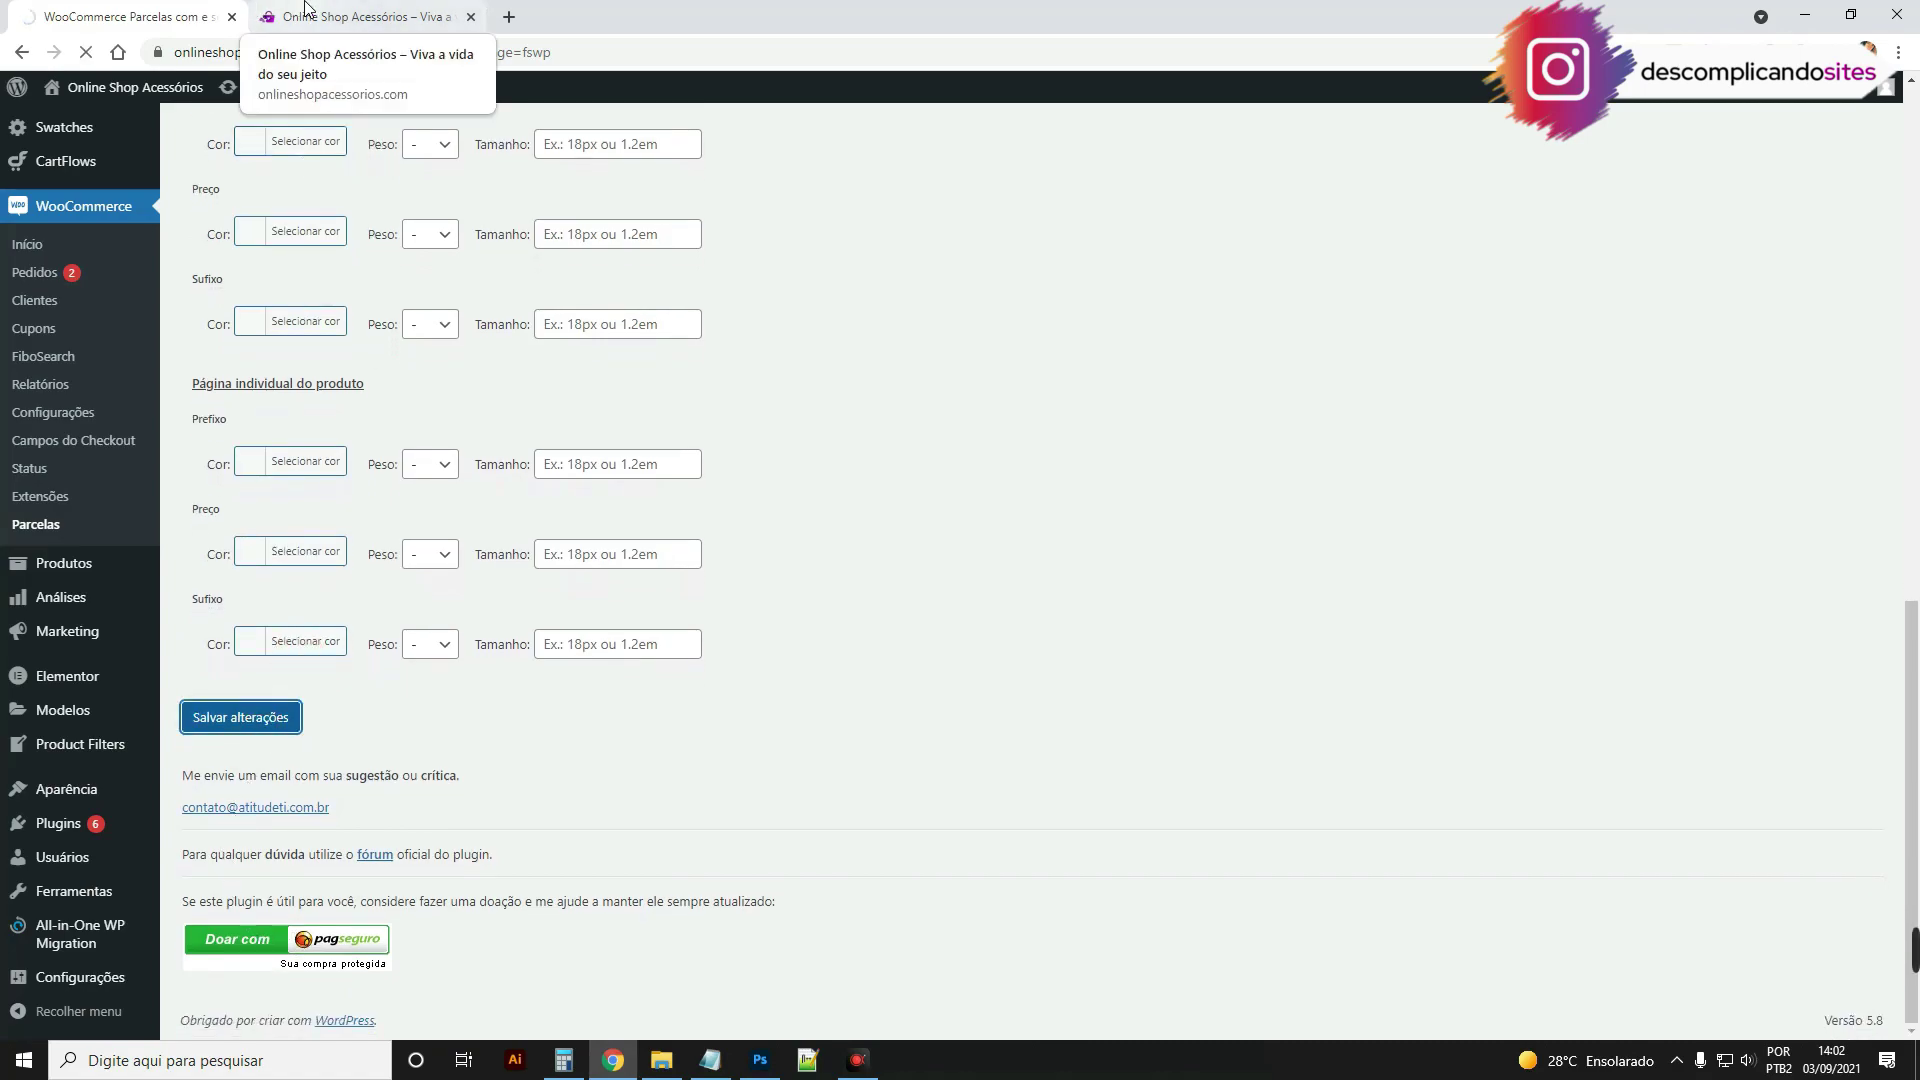
{"action": "left_click", "coordinate": [360, 16]}
{"action": "left_click", "coordinate": [88, 52]}
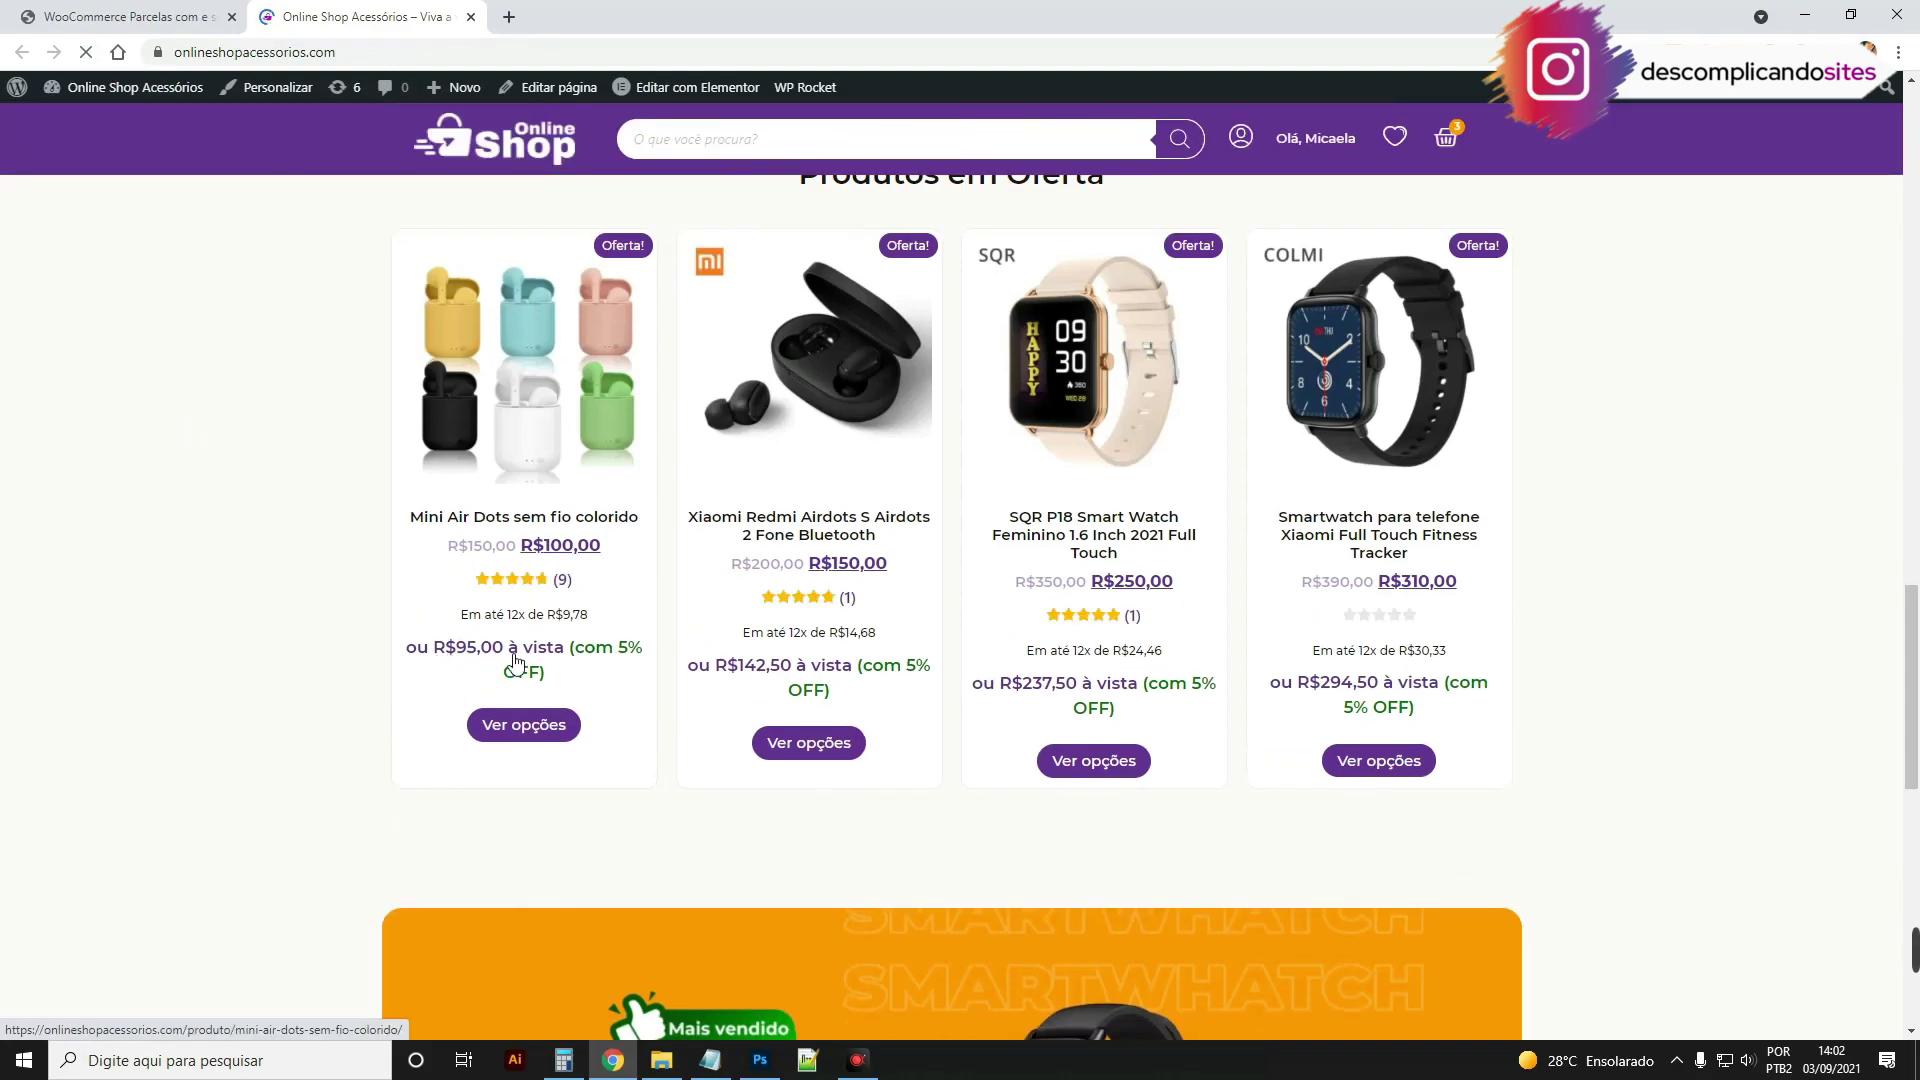
{"action": "left_click_drag", "start_coordinate": [465, 680], "coordinate": [605, 700]}
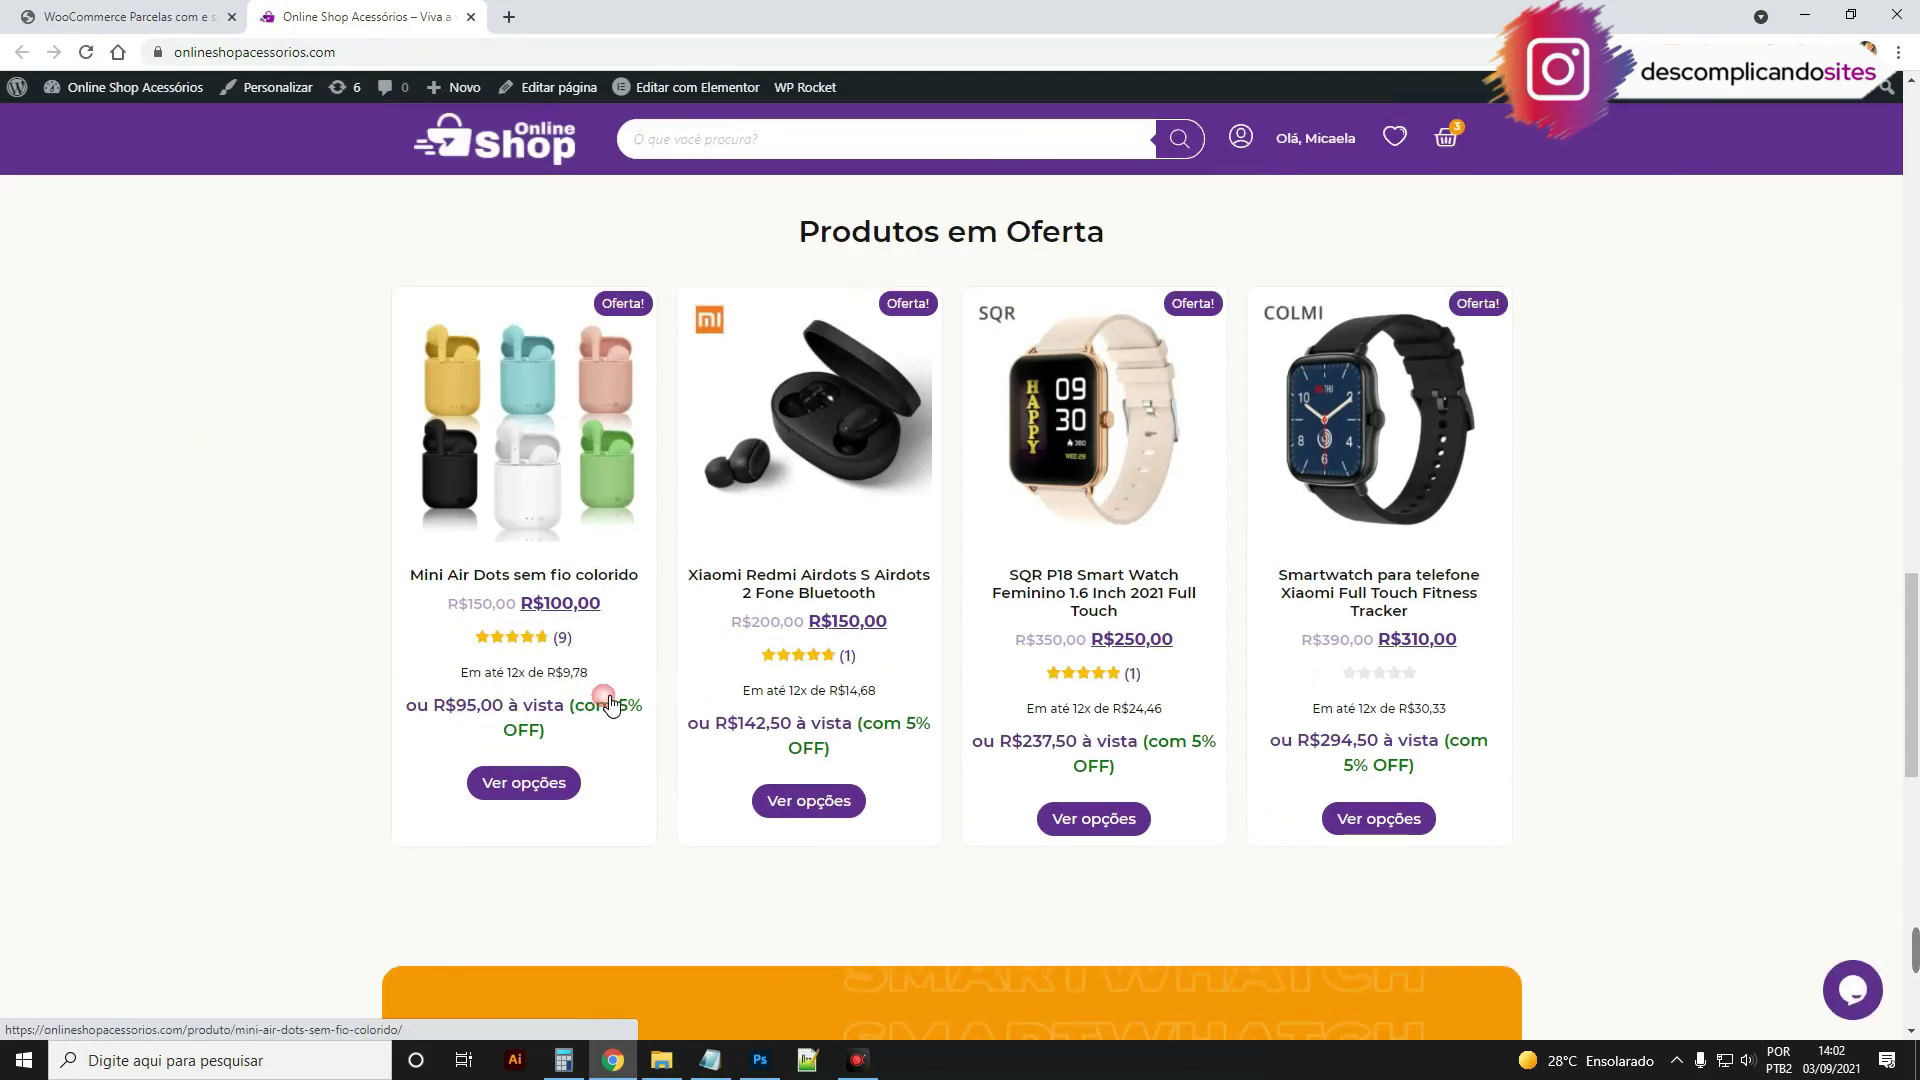
Step: Reload the Parcelas settings and set the cash payment prefix colour for the product listing page to #171717
{"action": "left_click", "coordinate": [196, 16]}
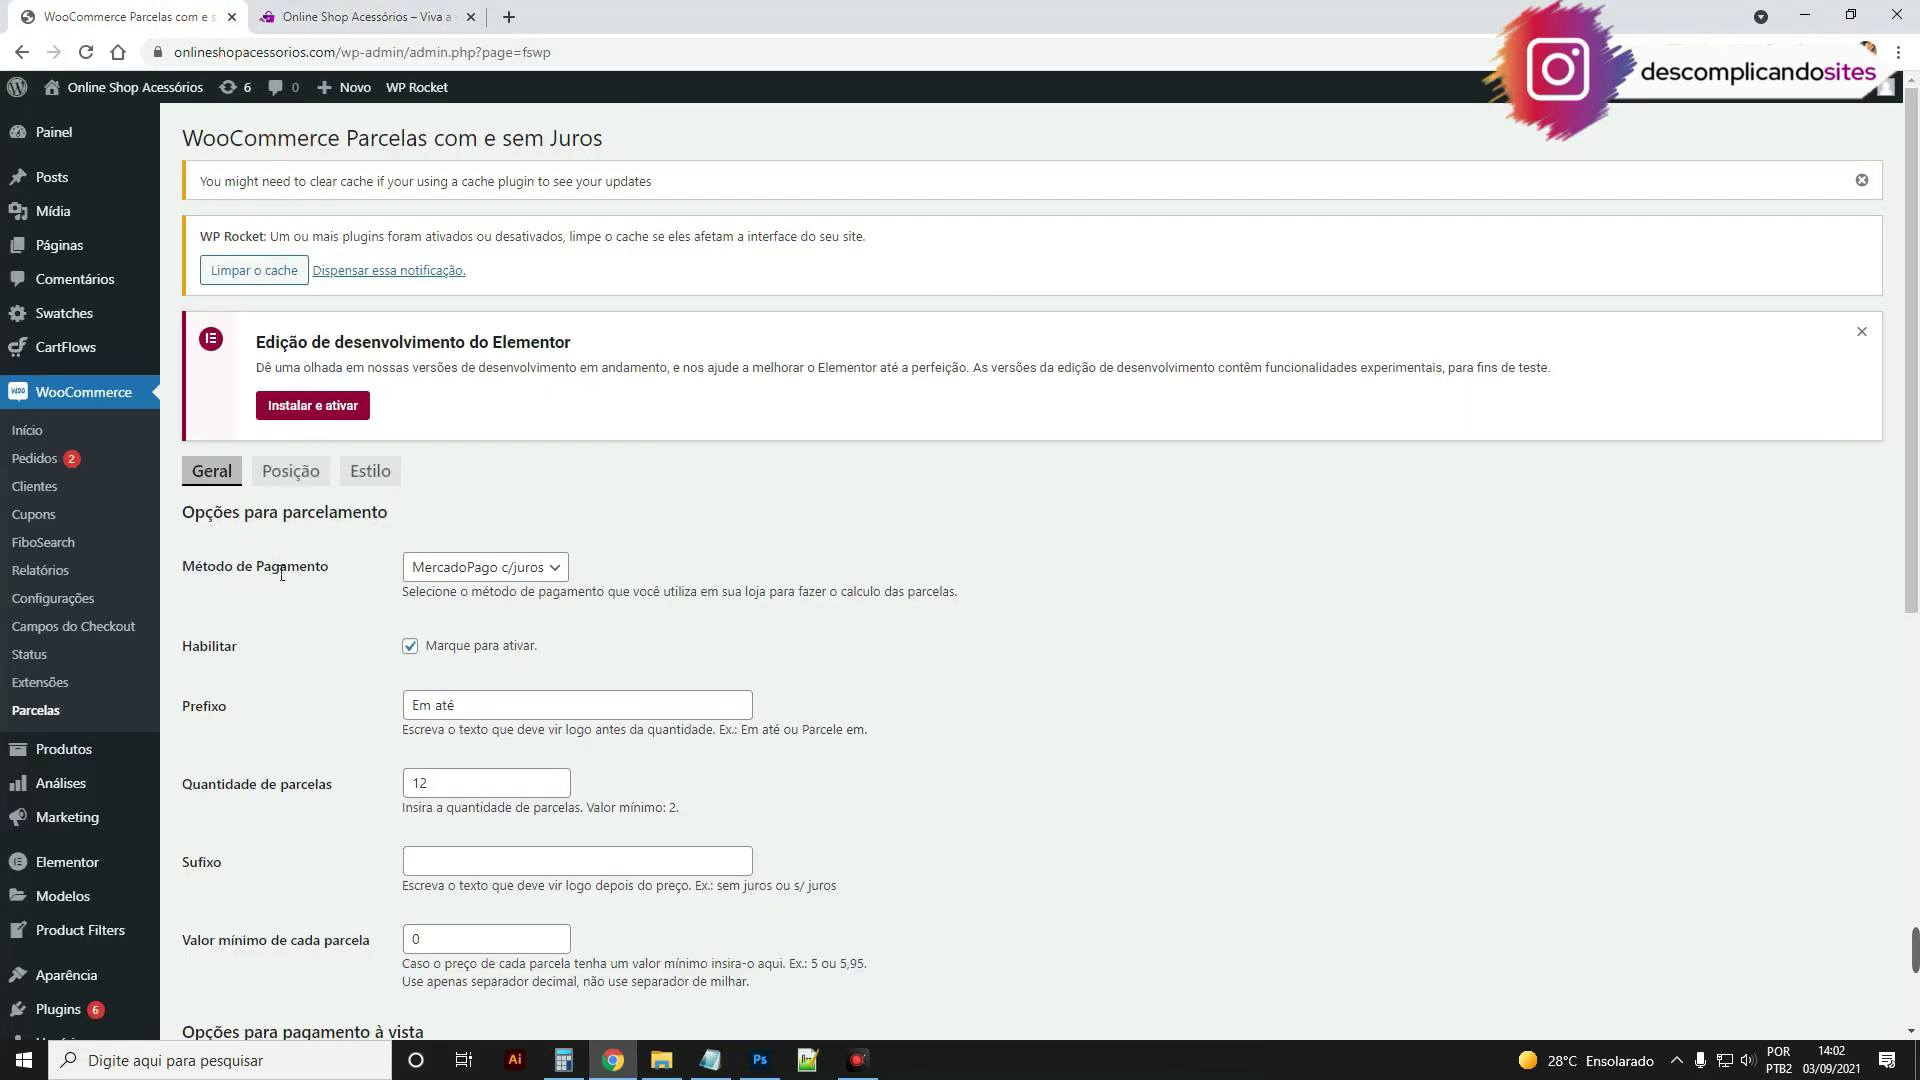
{"action": "scroll", "coordinate": [260, 571], "scroll_direction": "down", "scroll_amount": 2}
{"action": "left_click", "coordinate": [370, 271]}
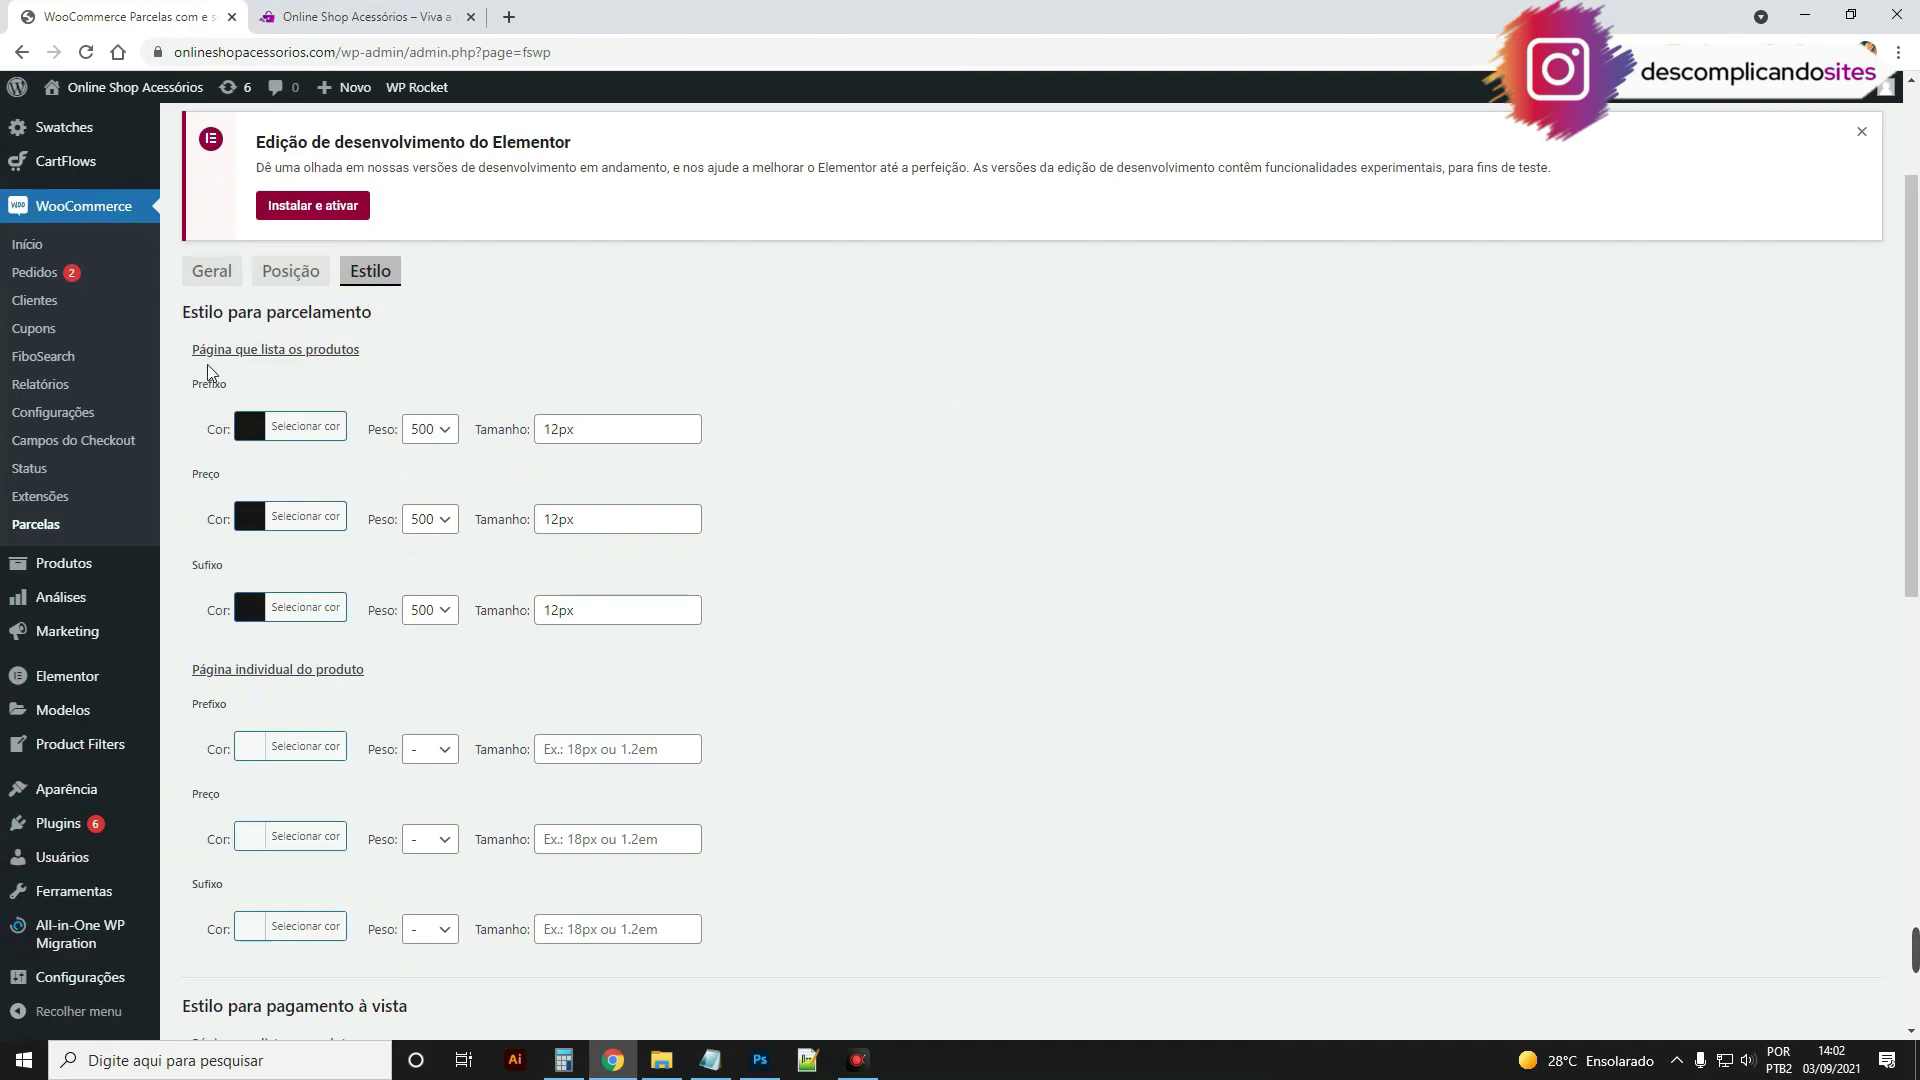
{"action": "left_click_drag", "start_coordinate": [198, 312], "coordinate": [367, 314]}
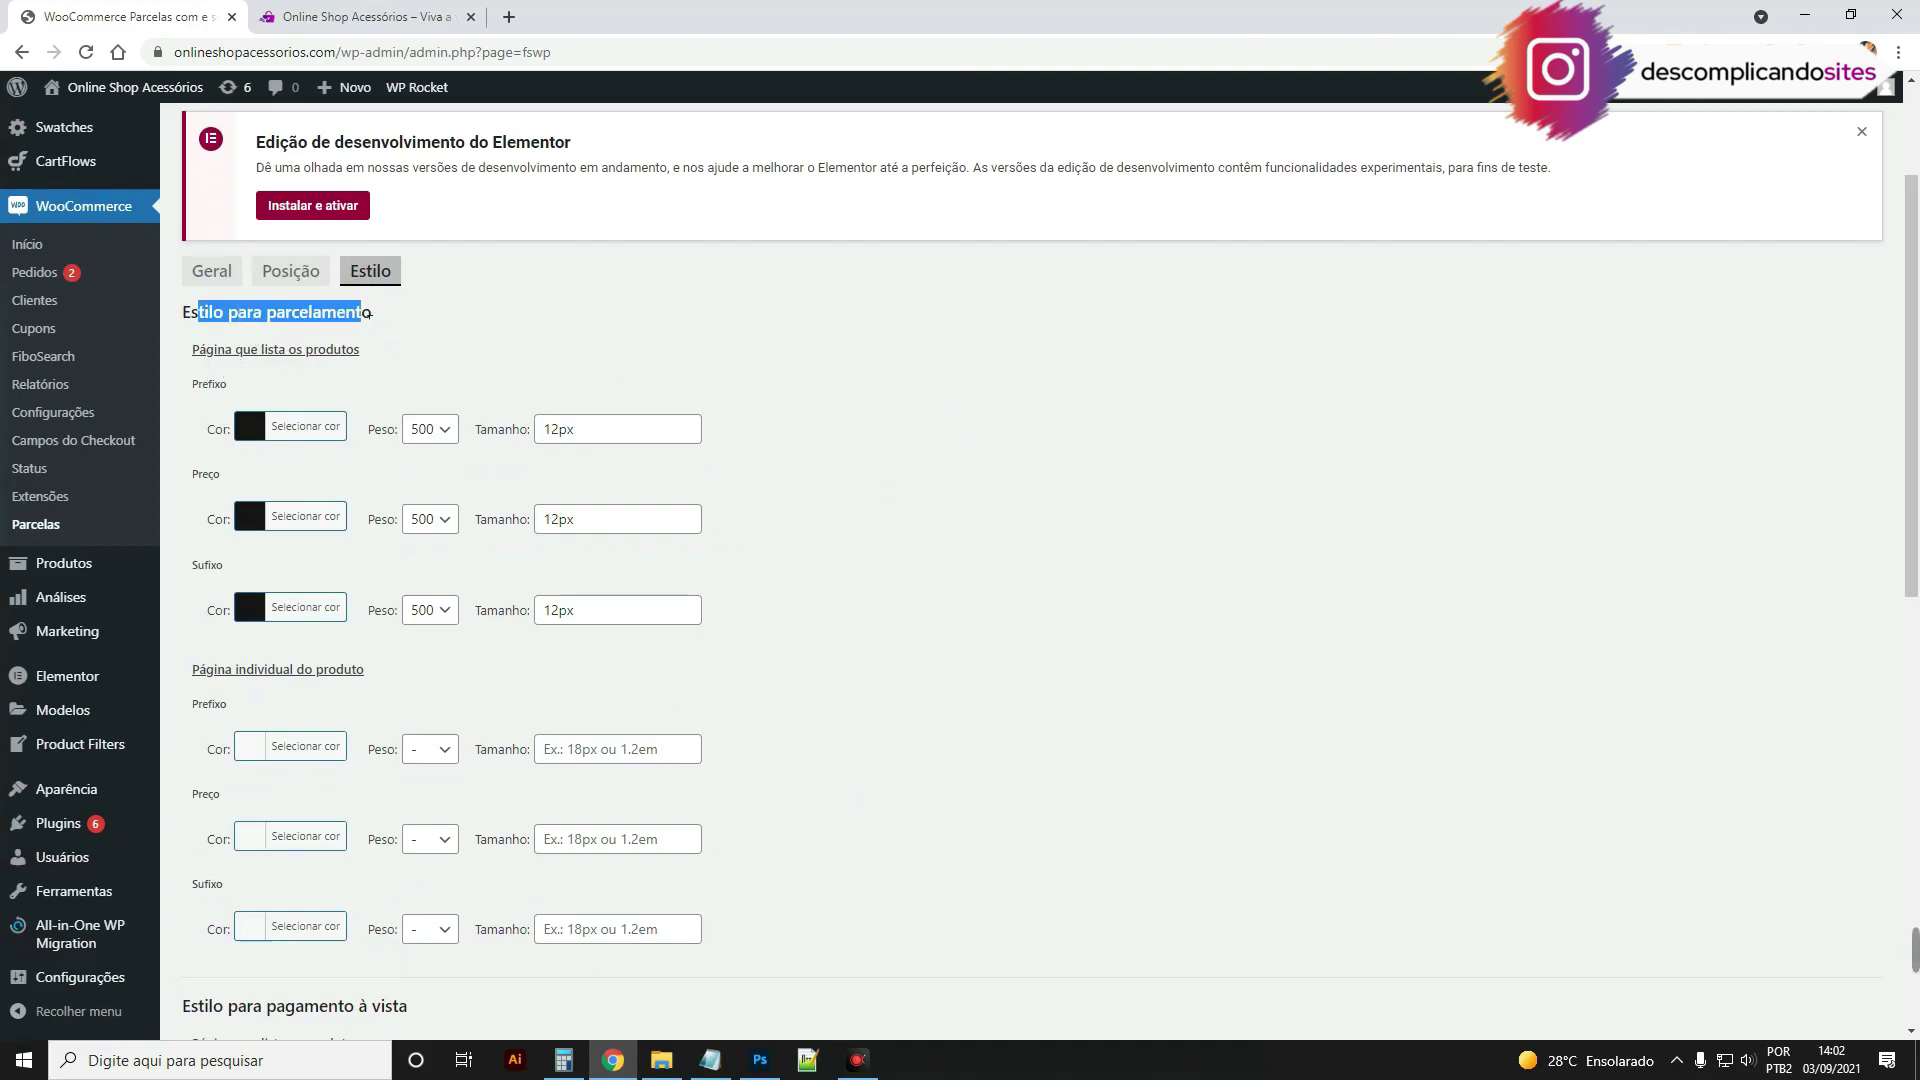
{"action": "key", "text": "F5"}
{"action": "left_click", "coordinate": [375, 480]}
{"action": "scroll", "coordinate": [480, 555], "scroll_direction": "down", "scroll_amount": 1}
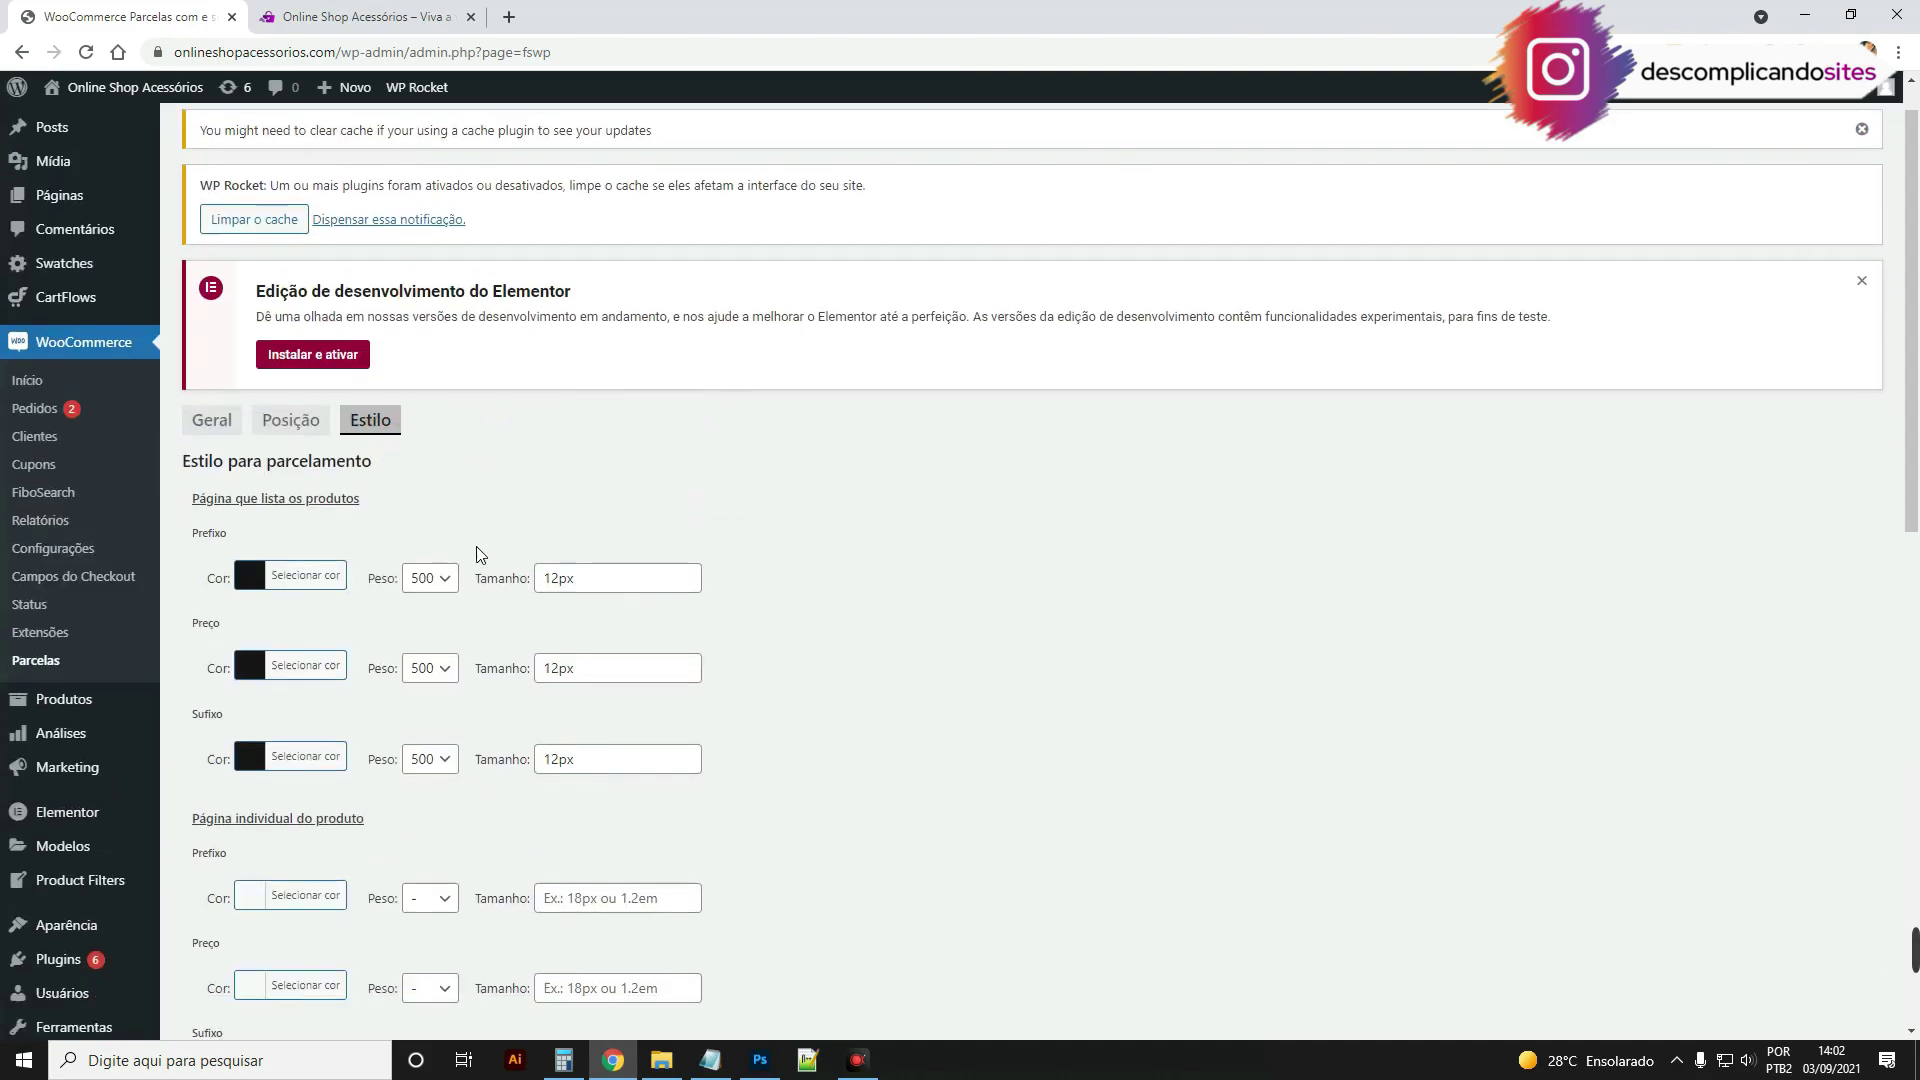
{"action": "scroll", "coordinate": [476, 553], "scroll_direction": "down", "scroll_amount": 8}
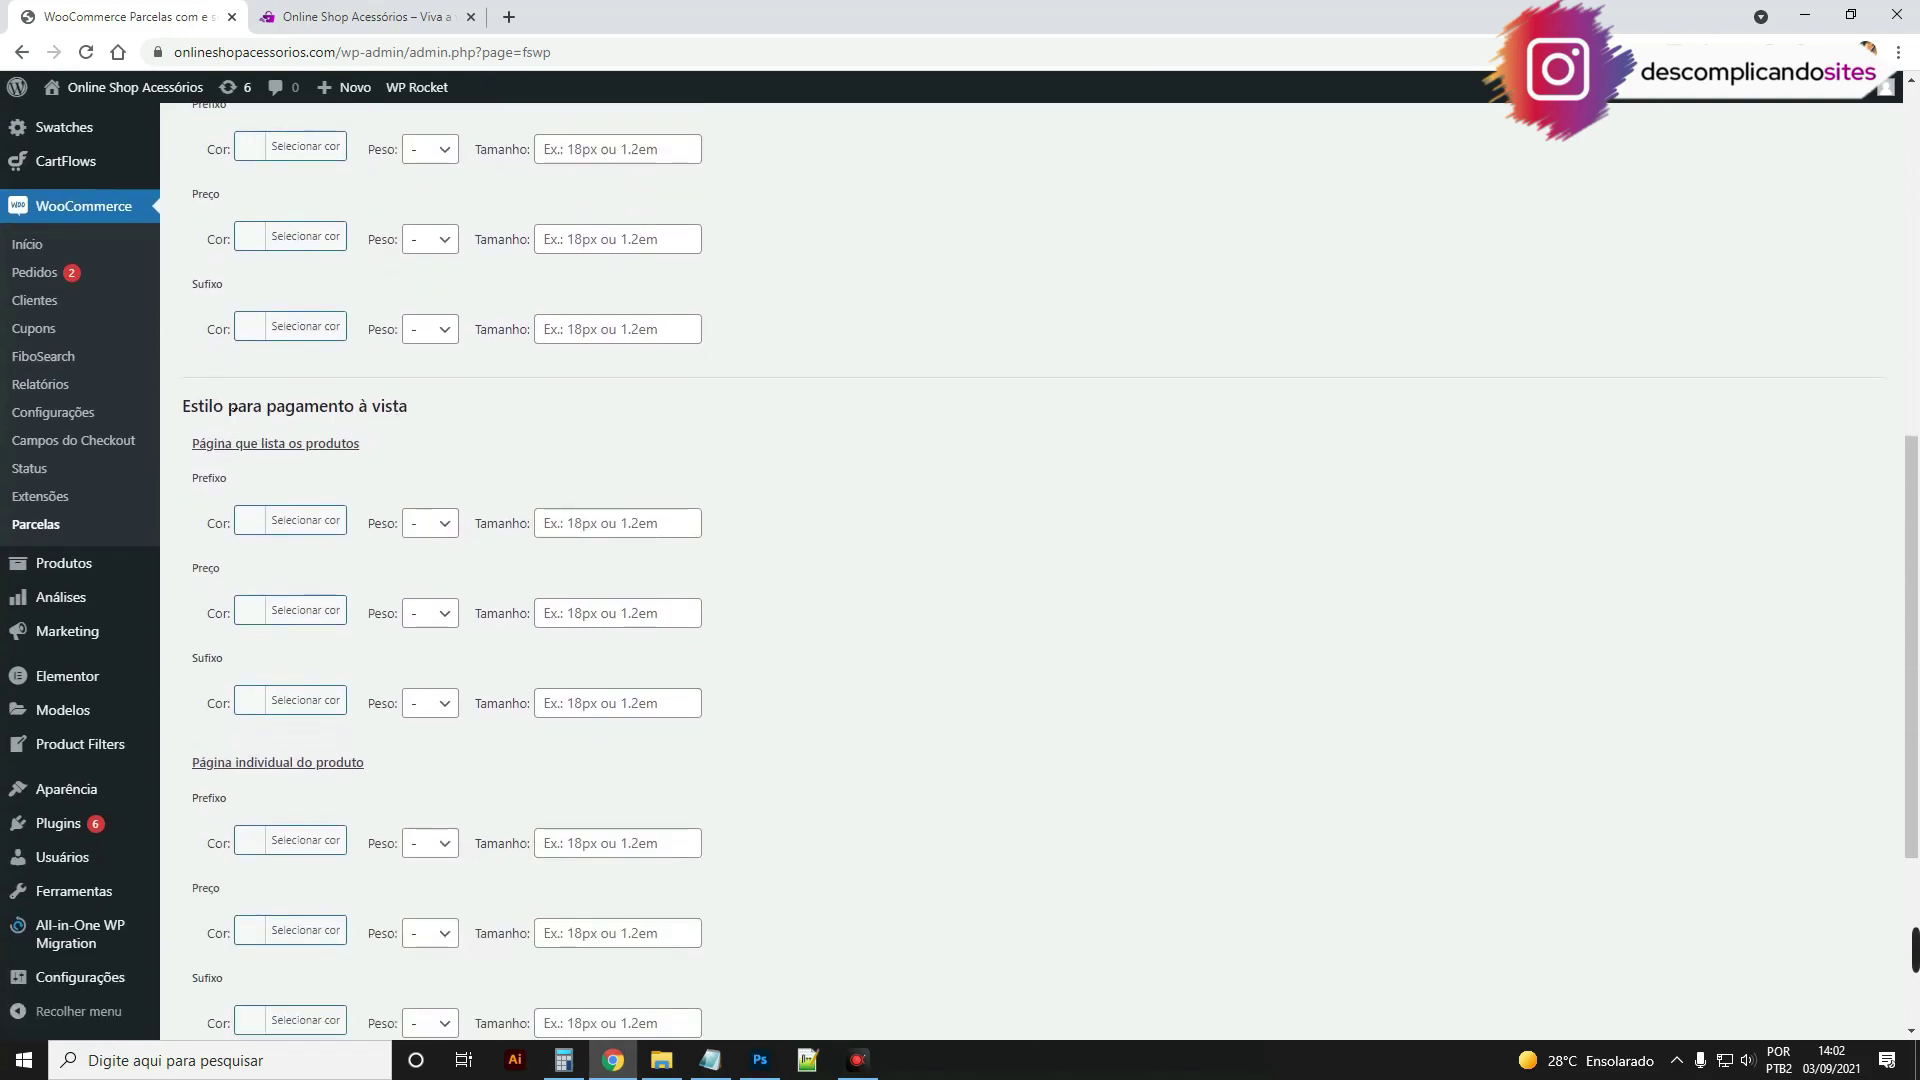
{"action": "scroll", "coordinate": [444, 437], "scroll_direction": "down", "scroll_amount": 1}
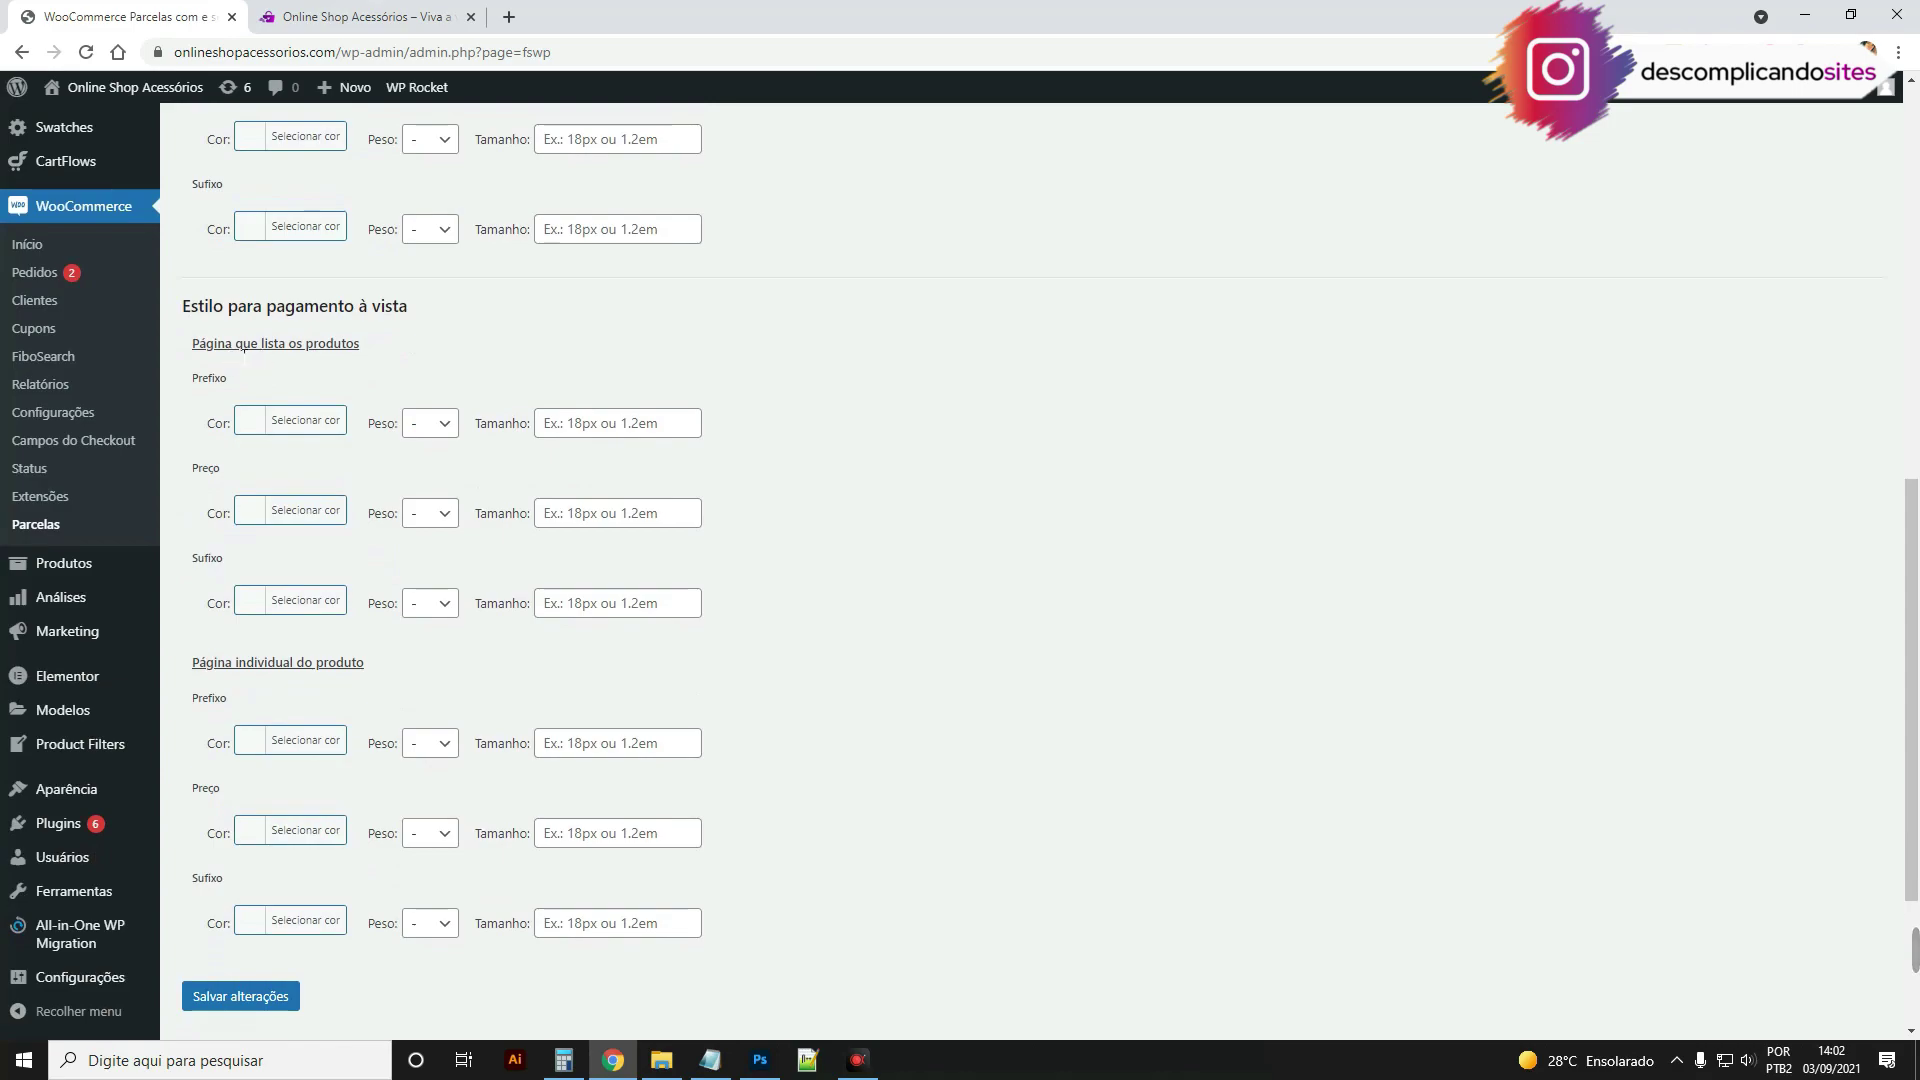
{"action": "left_click", "coordinate": [300, 420]}
{"action": "left_click", "coordinate": [405, 423]}
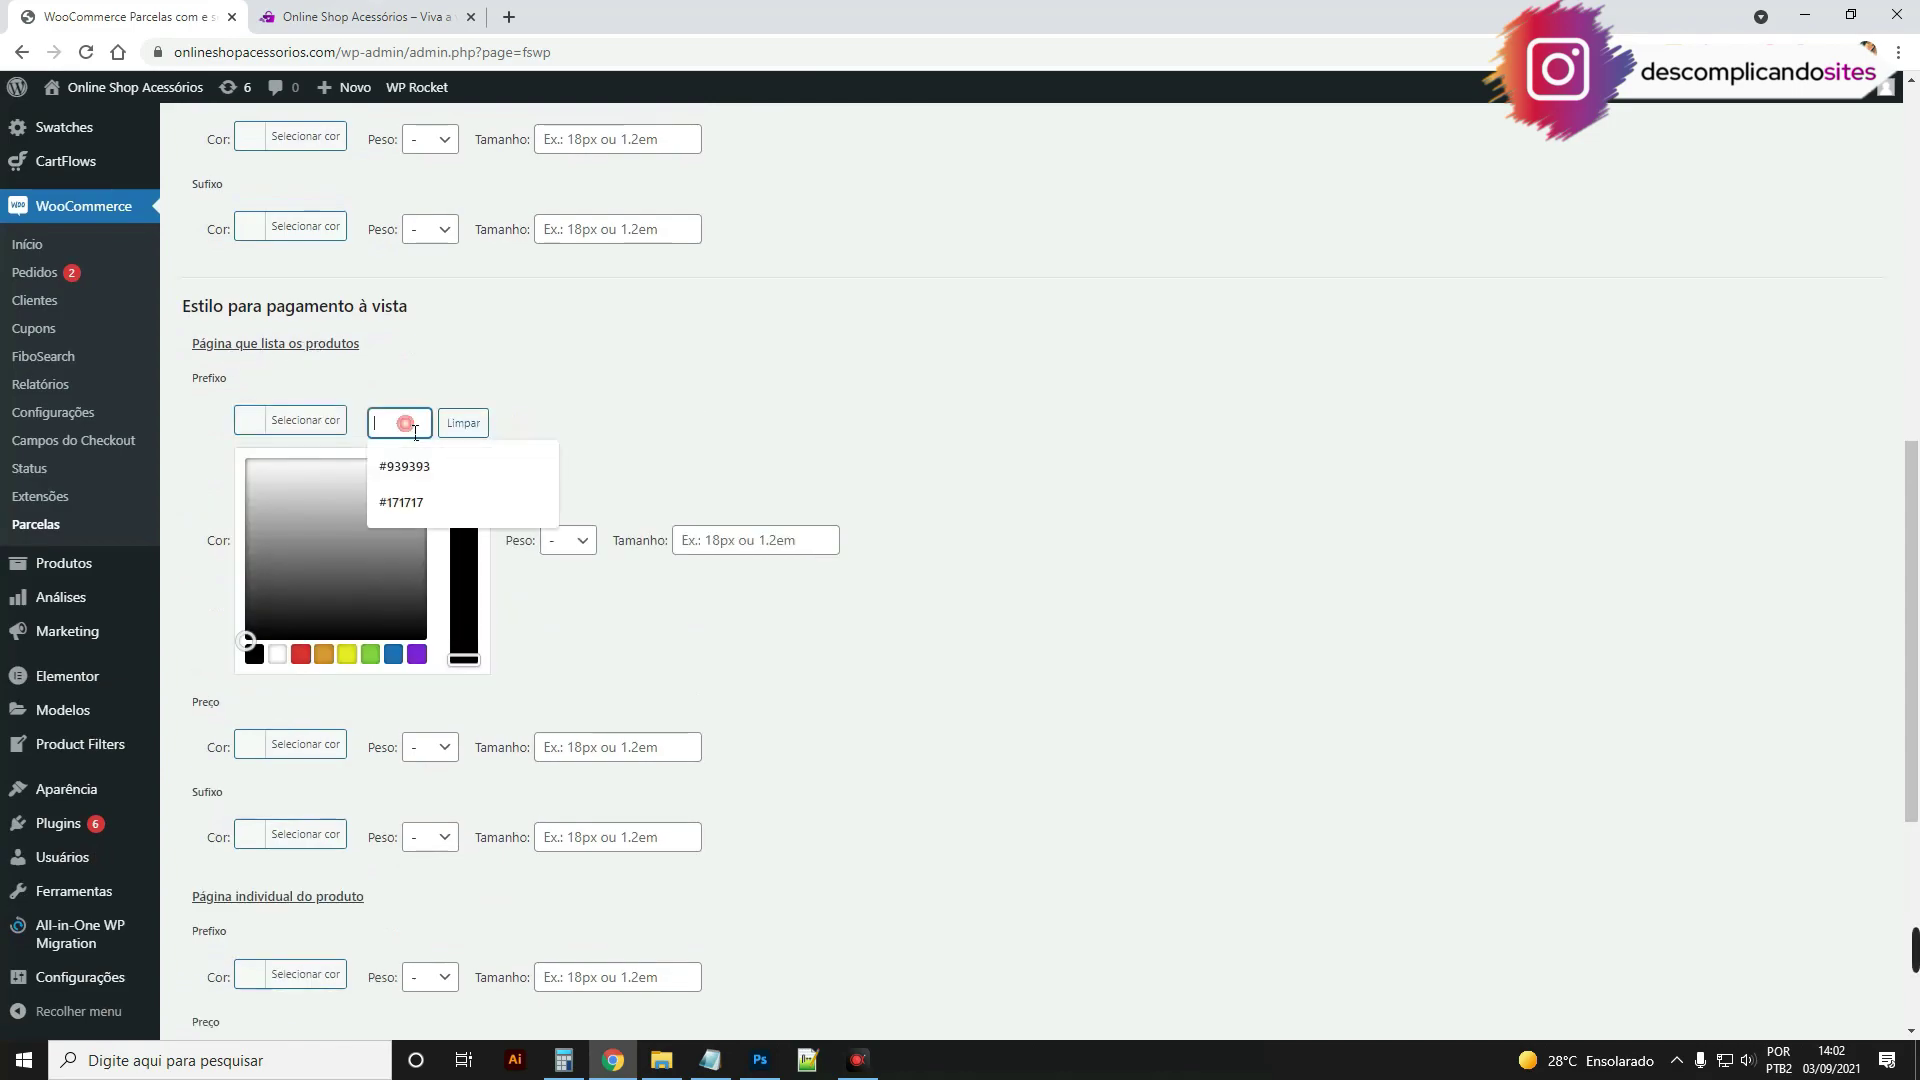
{"action": "left_click", "coordinate": [401, 502]}
{"action": "triple_click", "coordinate": [425, 428]}
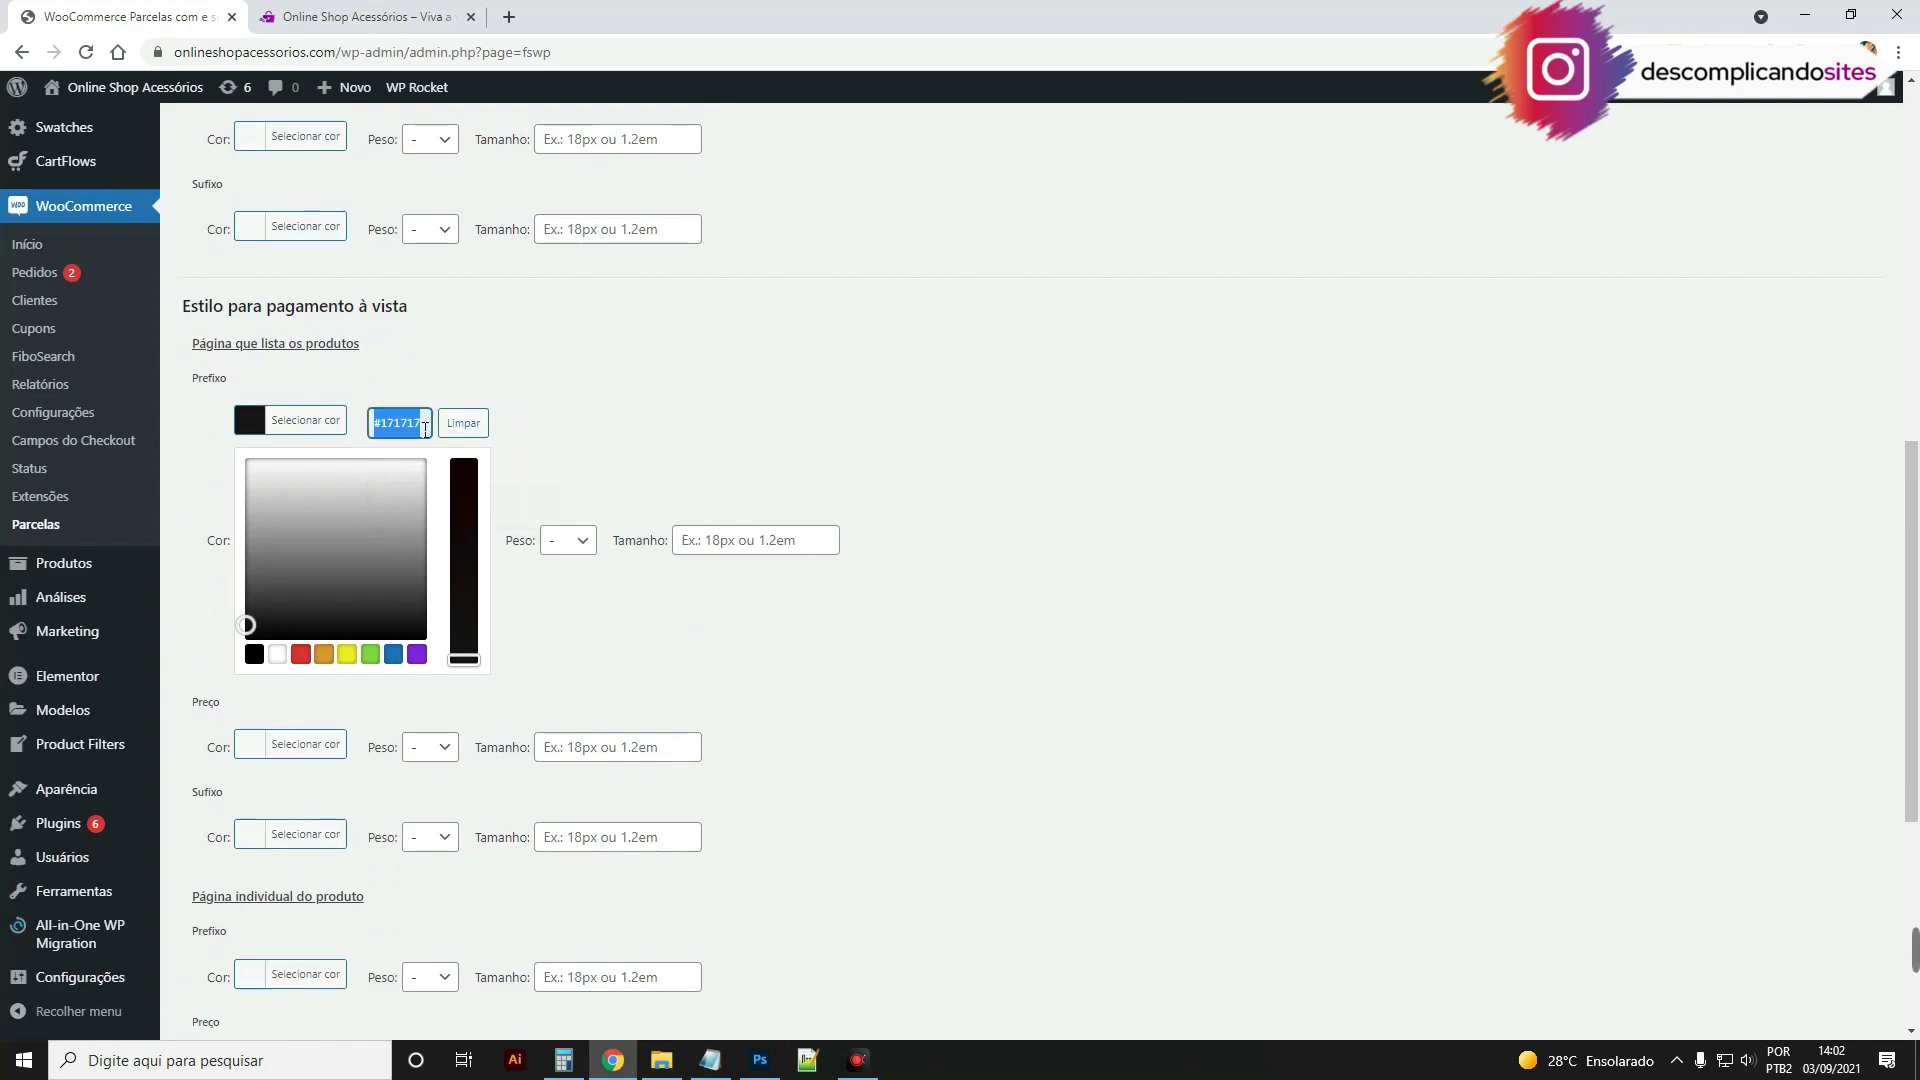
{"action": "left_click", "coordinate": [480, 398]}
Step: Set the cash payment price and suffix colours for the product listing page to #171717, and view the storefront's current price lines
{"action": "left_click", "coordinate": [275, 509]}
{"action": "left_click", "coordinate": [396, 512]}
{"action": "left_click", "coordinate": [401, 588]}
{"action": "left_click", "coordinate": [304, 566]}
{"action": "left_click", "coordinate": [270, 600]}
{"action": "left_click", "coordinate": [396, 602]}
{"action": "left_click", "coordinate": [401, 677]}
{"action": "left_click", "coordinate": [290, 520]}
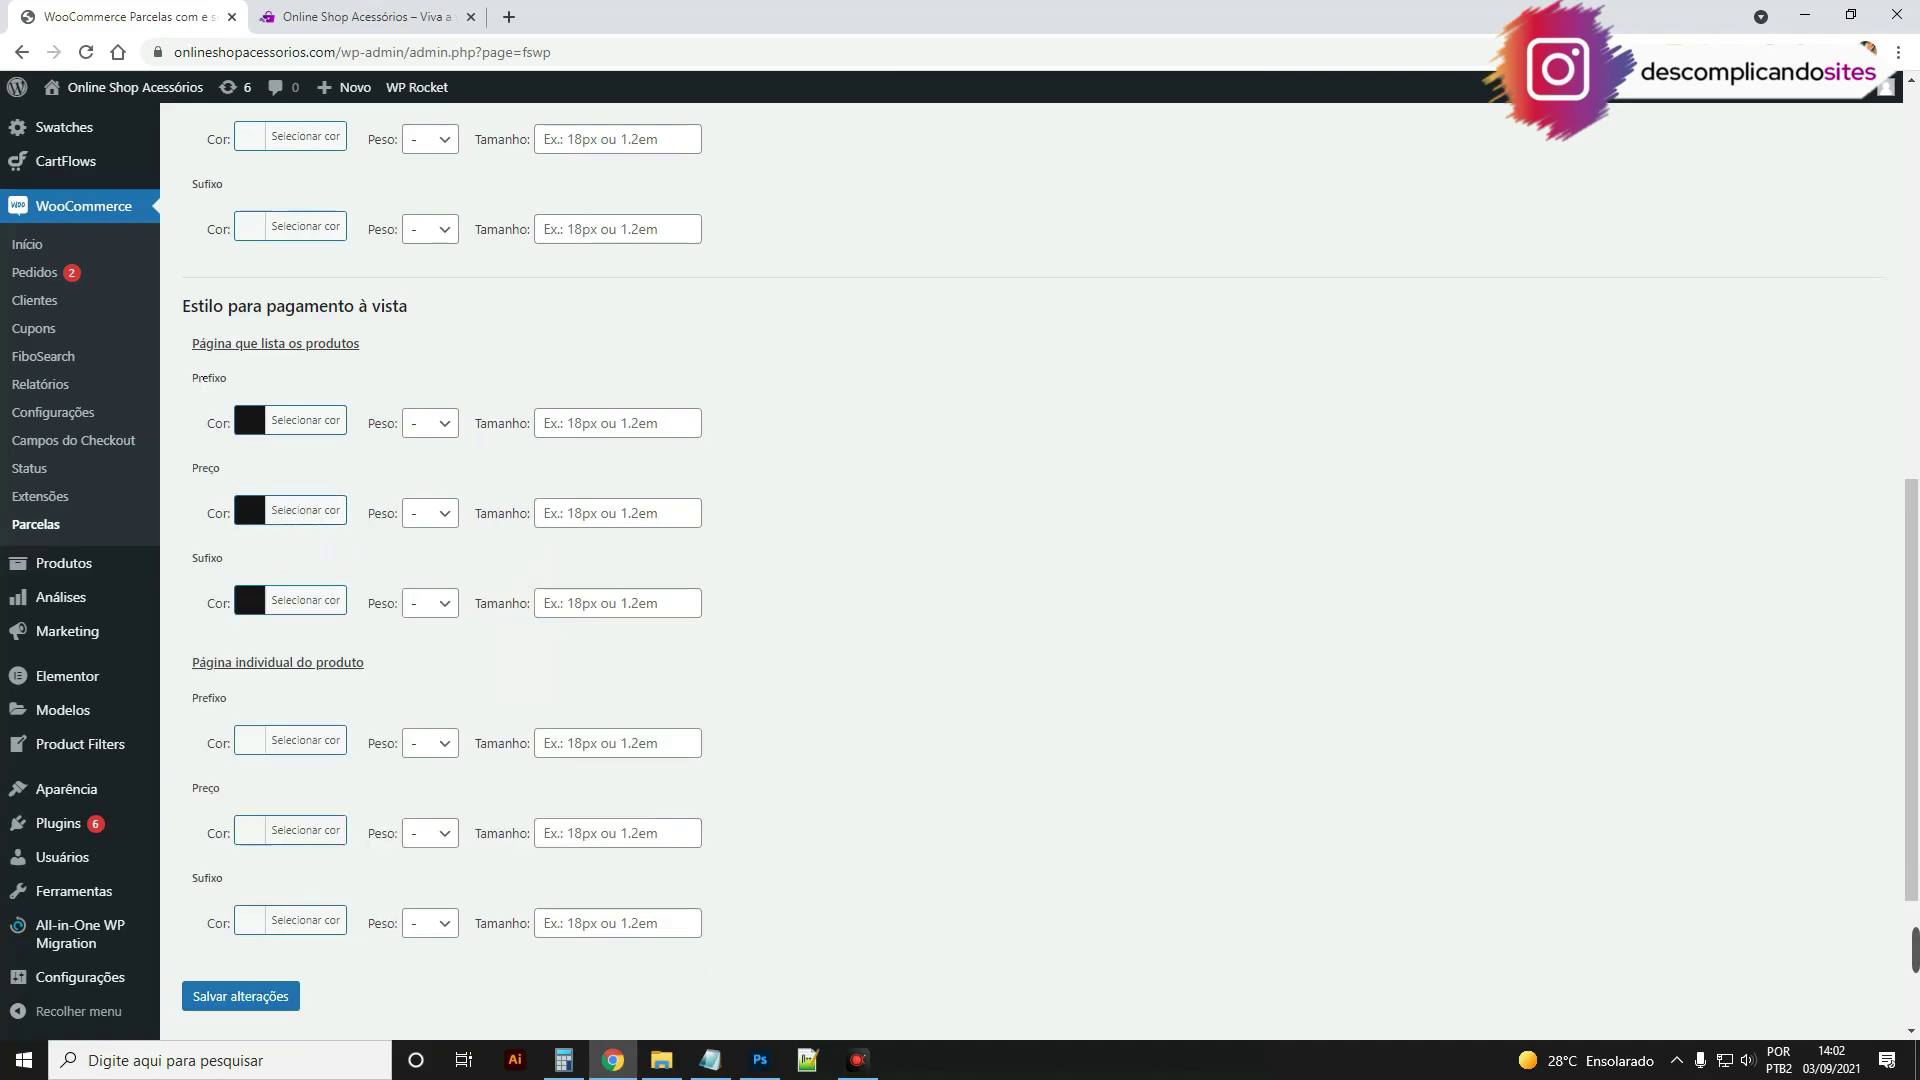
{"action": "left_click", "coordinate": [340, 17]}
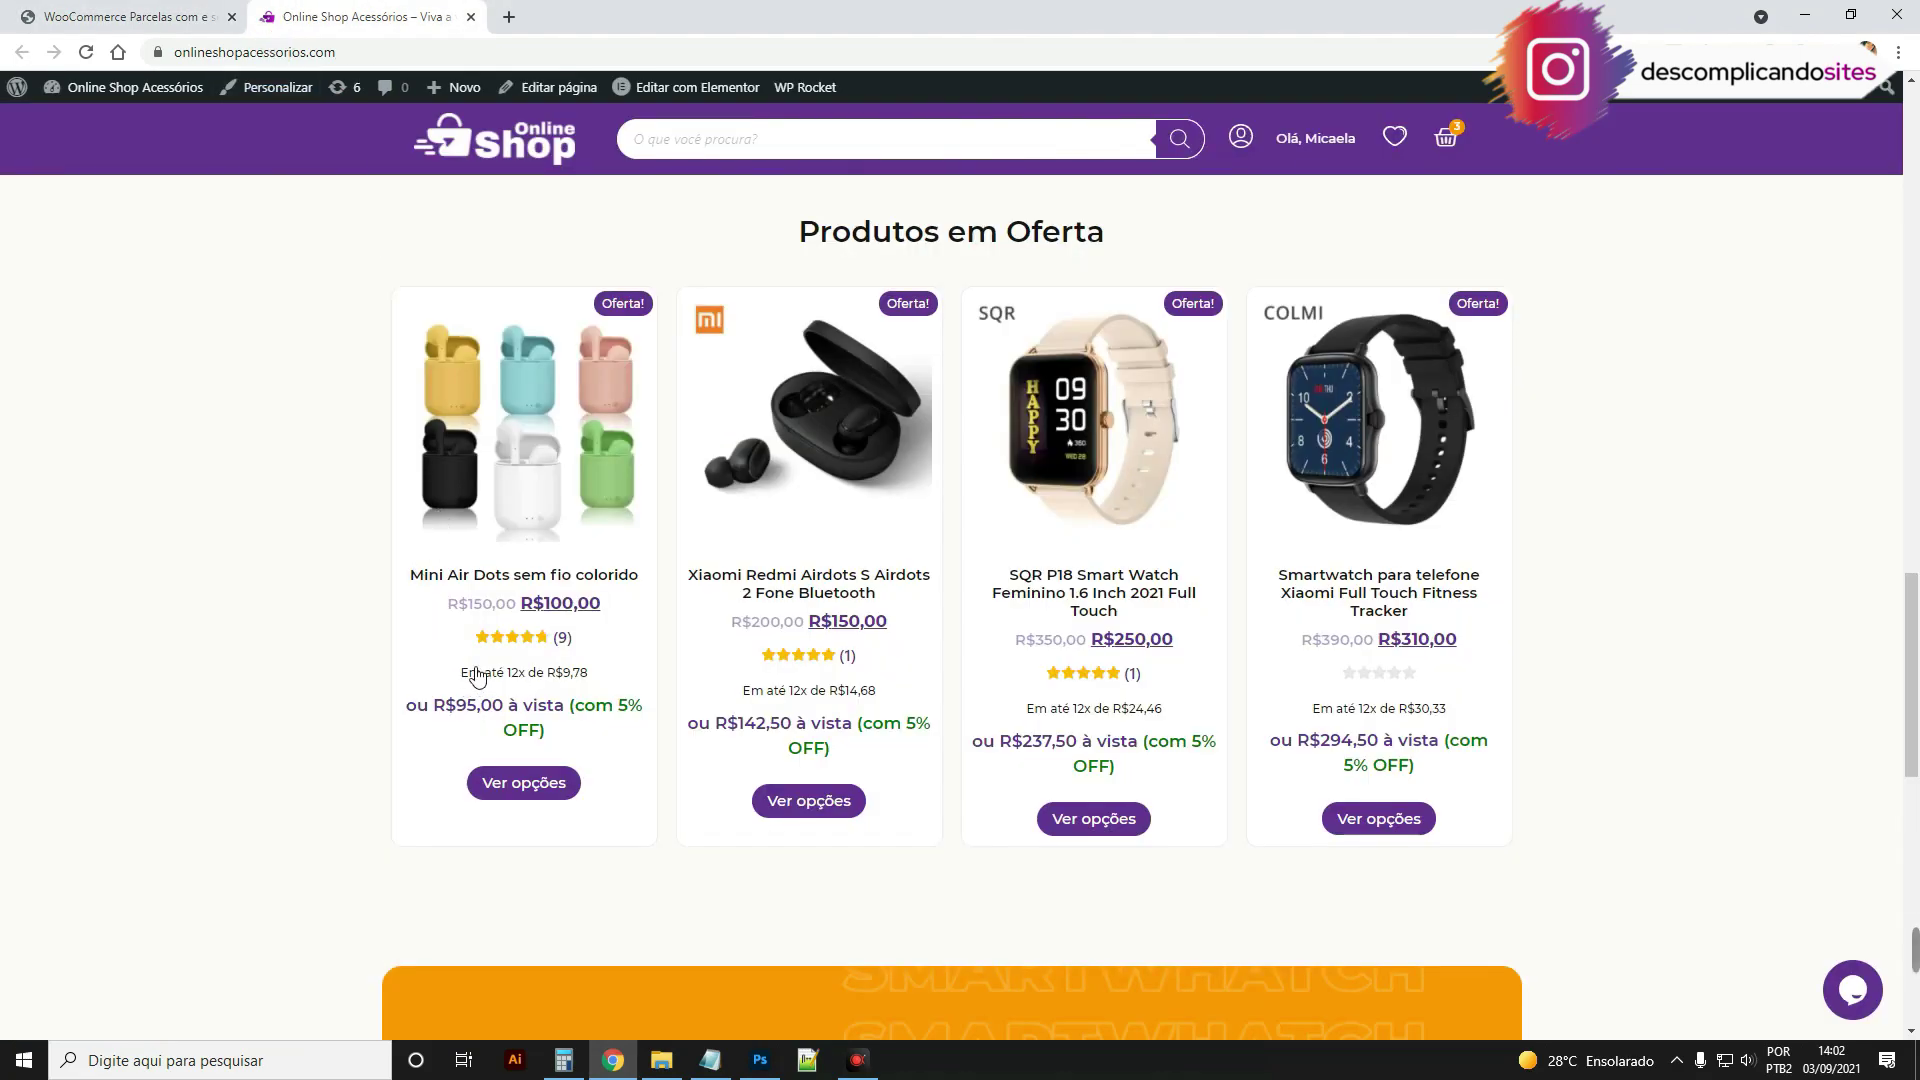
Step: Set the weight of the cash payment prefix, price and suffix for the product listing page to 500
{"action": "key", "text": "ctrl+Tab"}
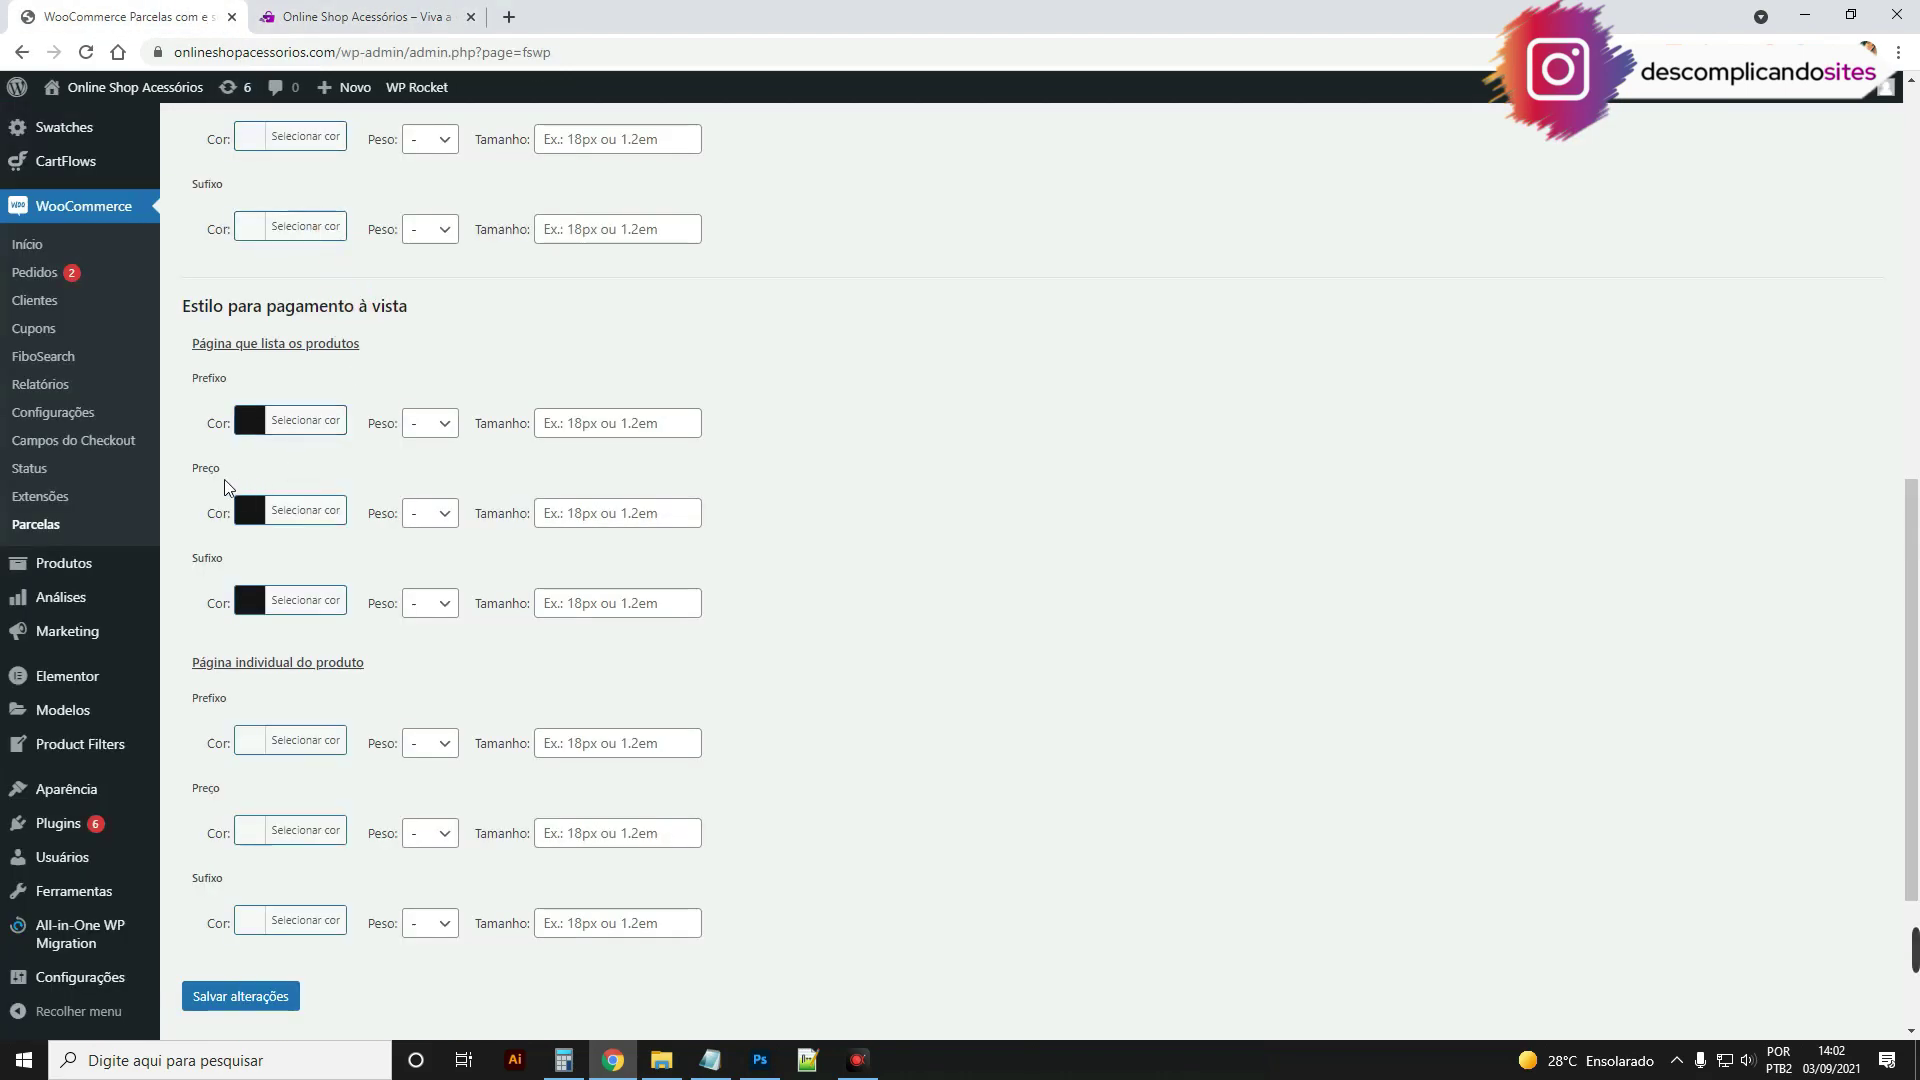
{"action": "left_click", "coordinate": [370, 12]}
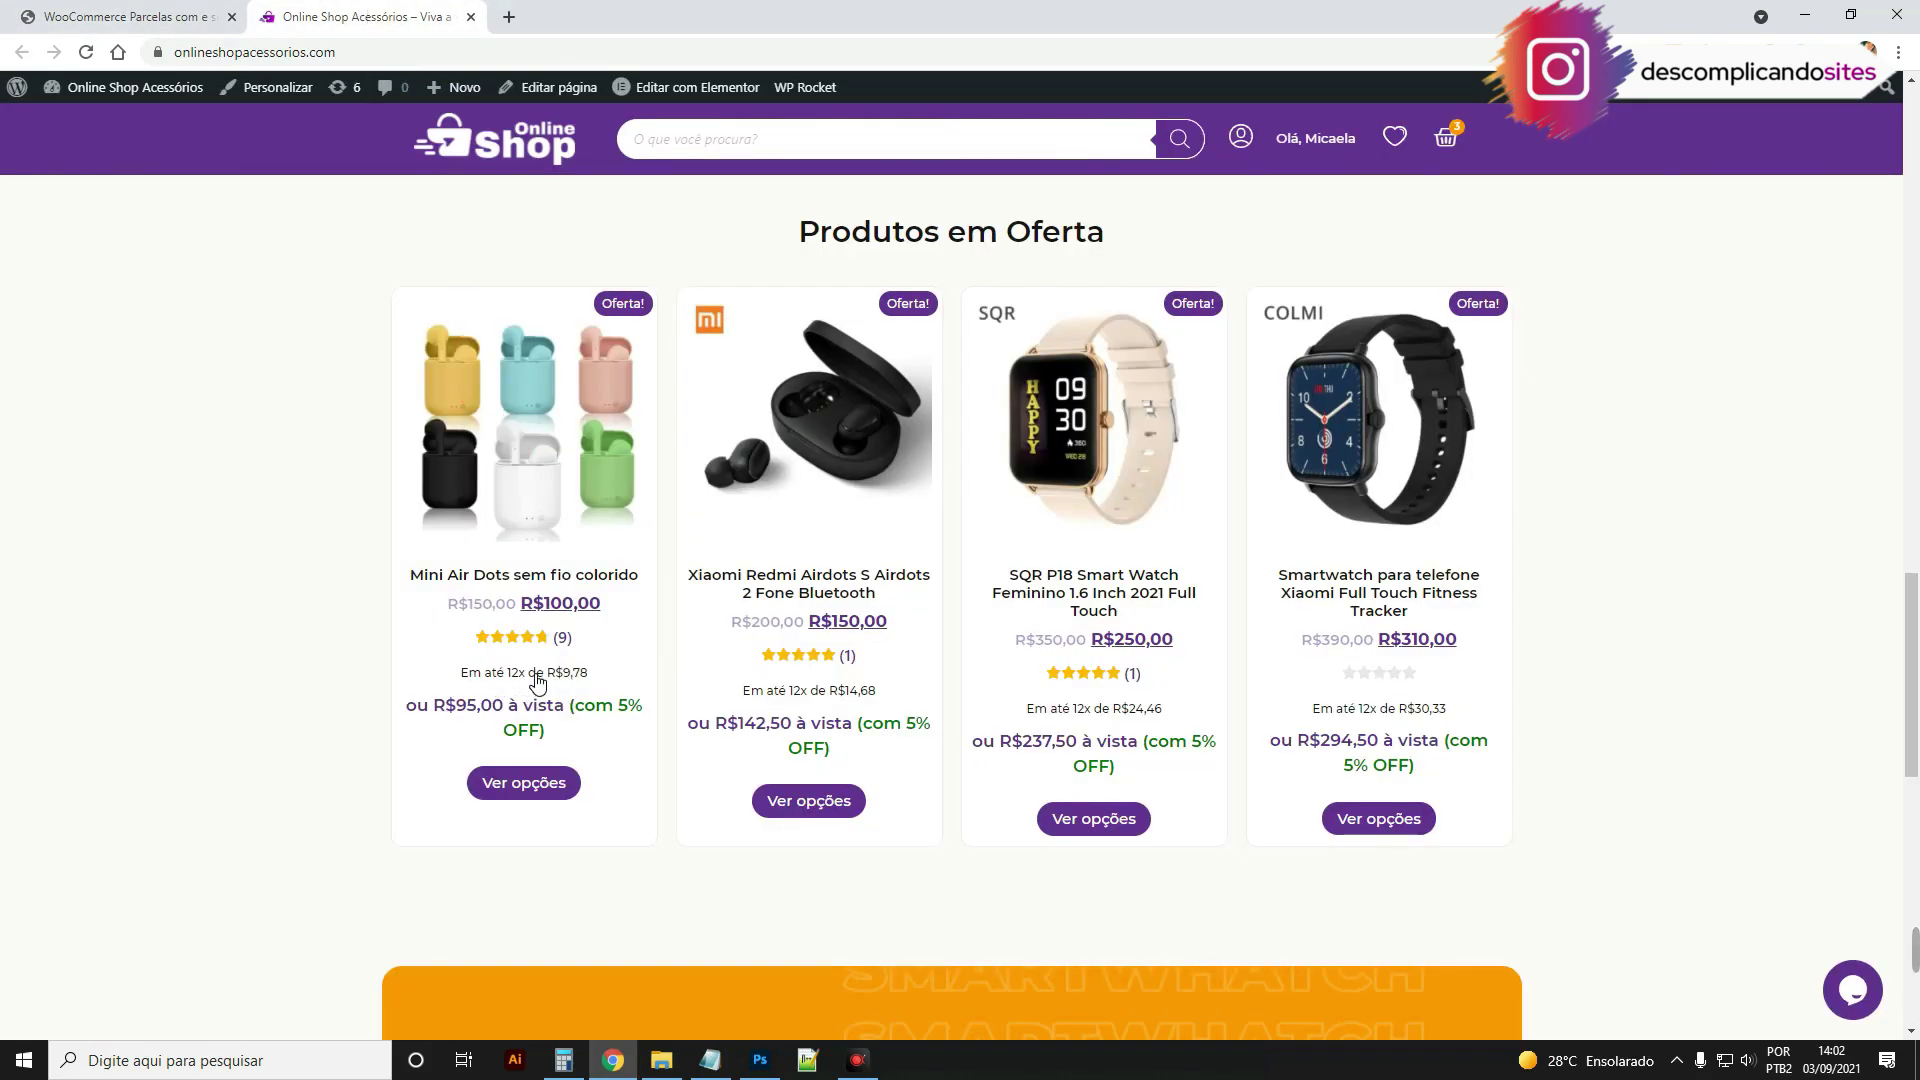
{"action": "left_click", "coordinate": [200, 8]}
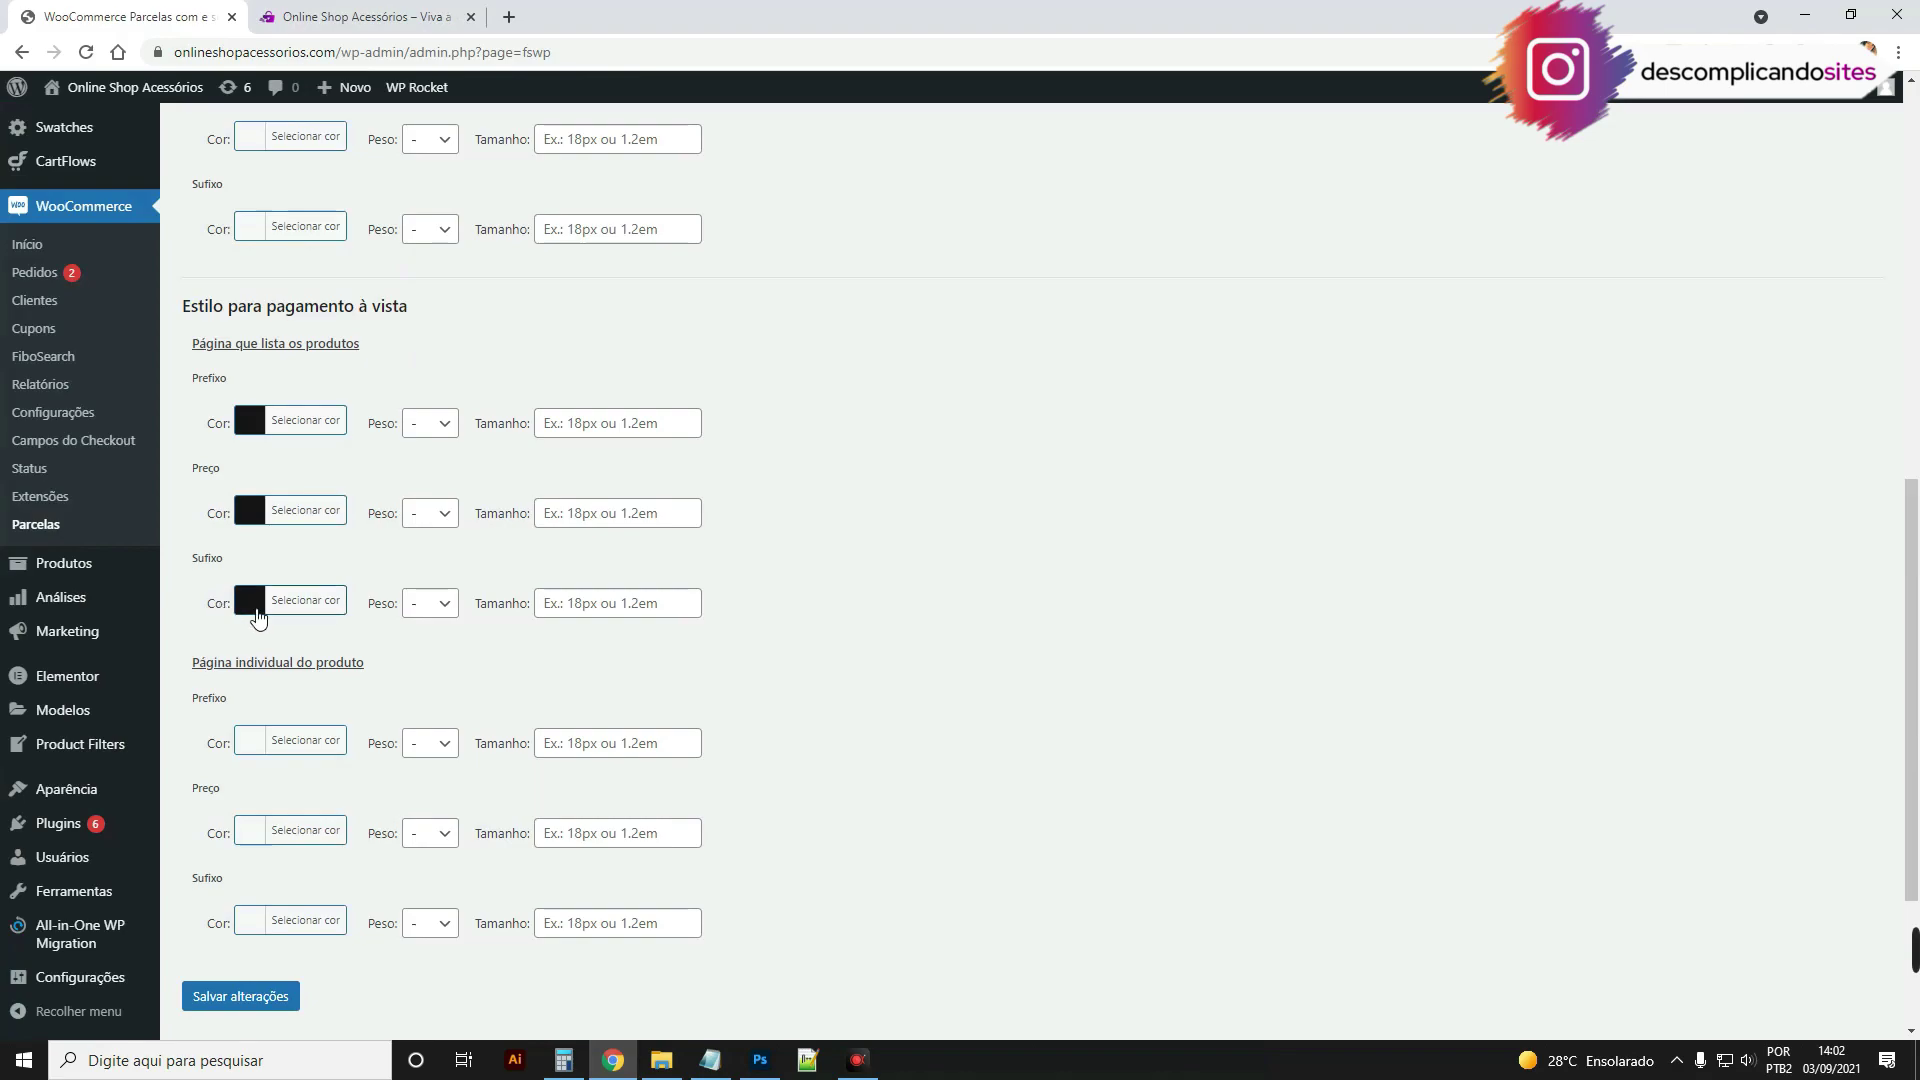
{"action": "left_click", "coordinate": [430, 423]}
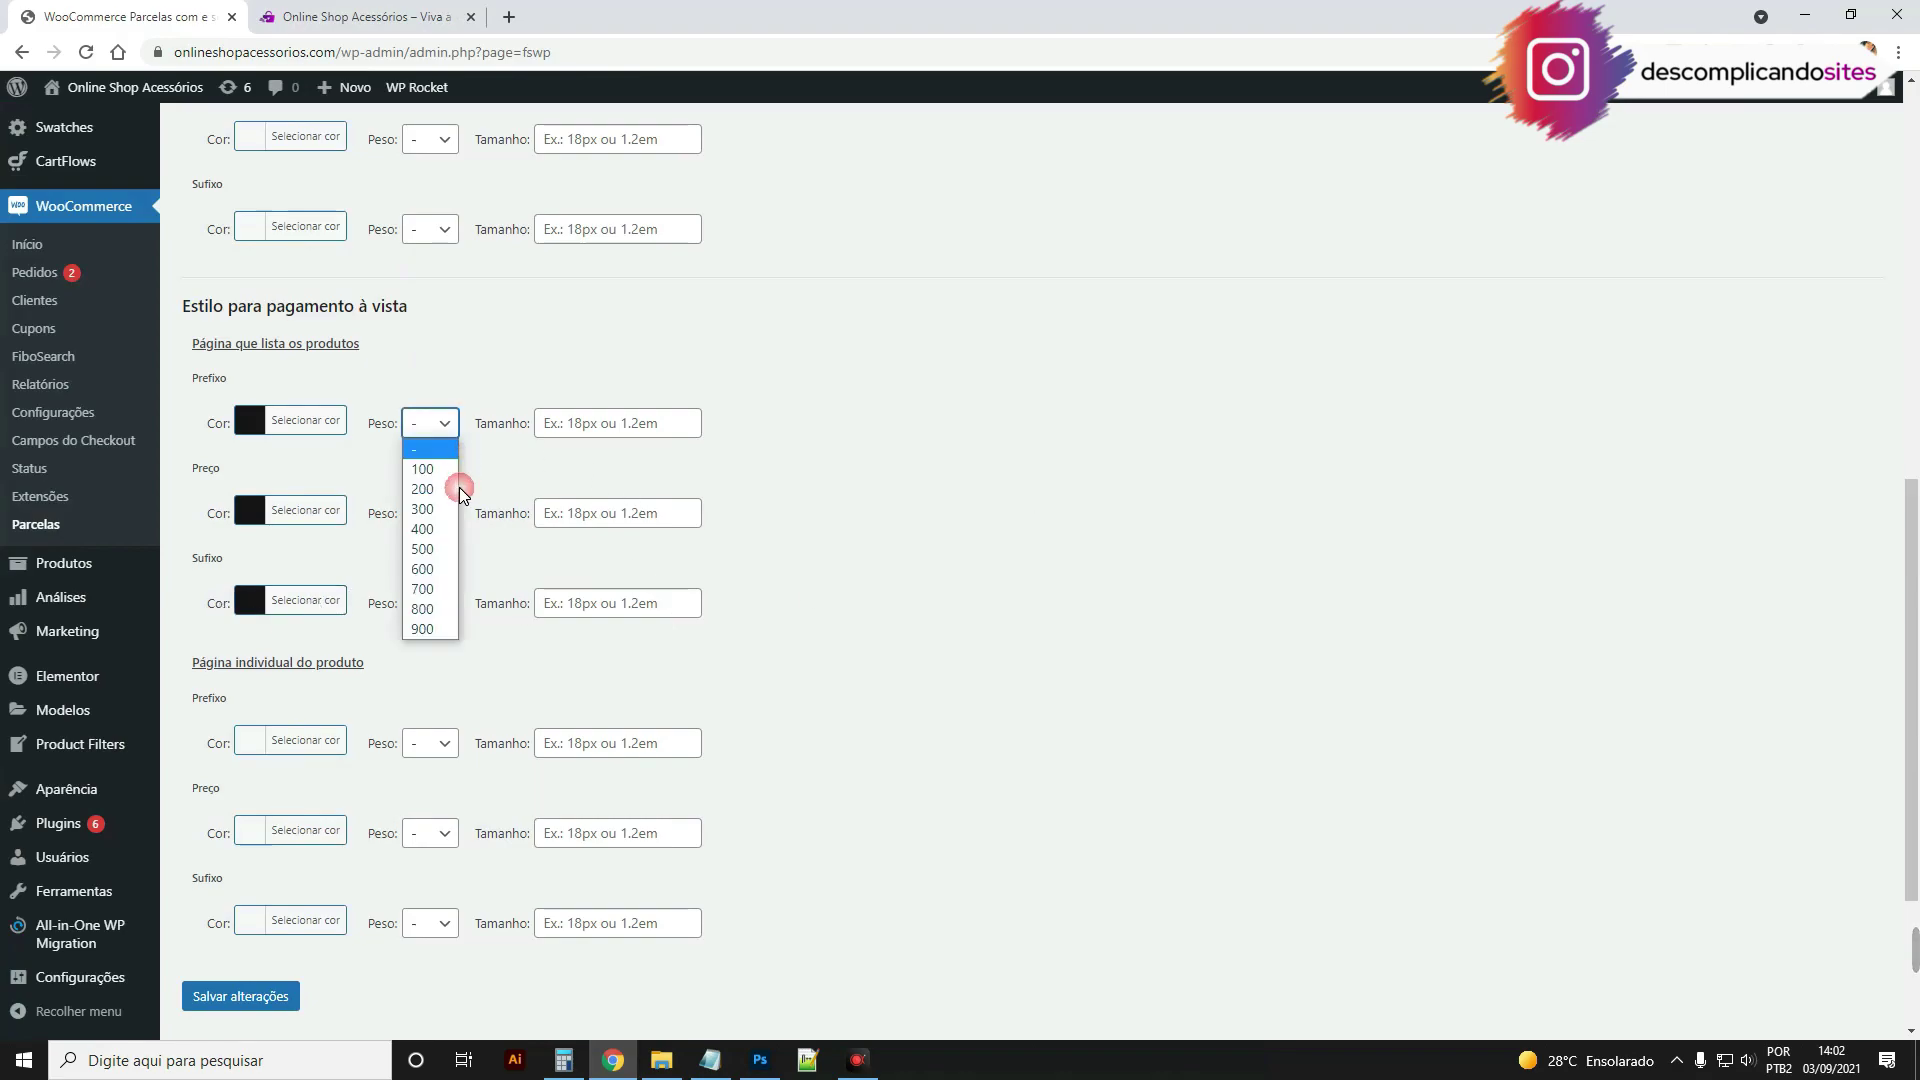
{"action": "key", "text": "Escape"}
{"action": "key", "text": "5"}
{"action": "left_click", "coordinate": [430, 513]}
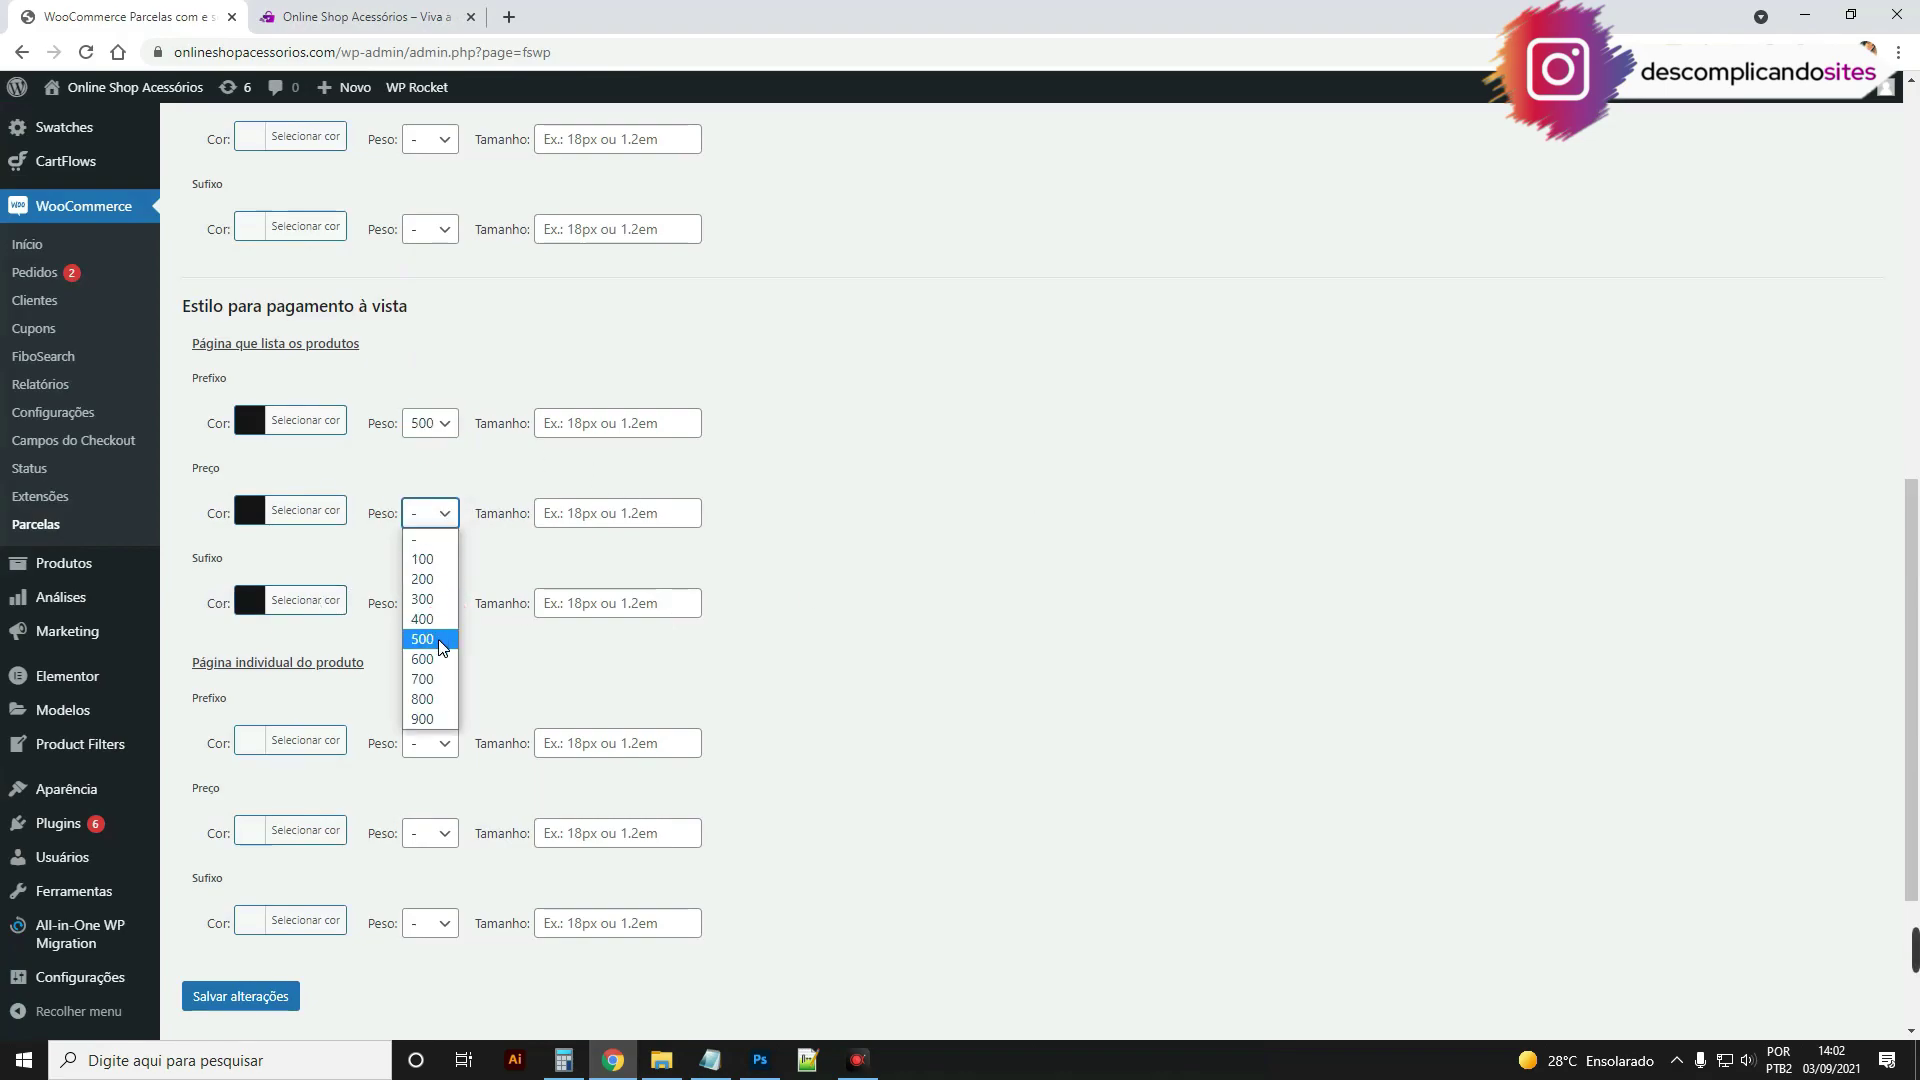
{"action": "left_click", "coordinate": [446, 642]}
{"action": "left_click", "coordinate": [430, 603]}
{"action": "left_click", "coordinate": [422, 729]}
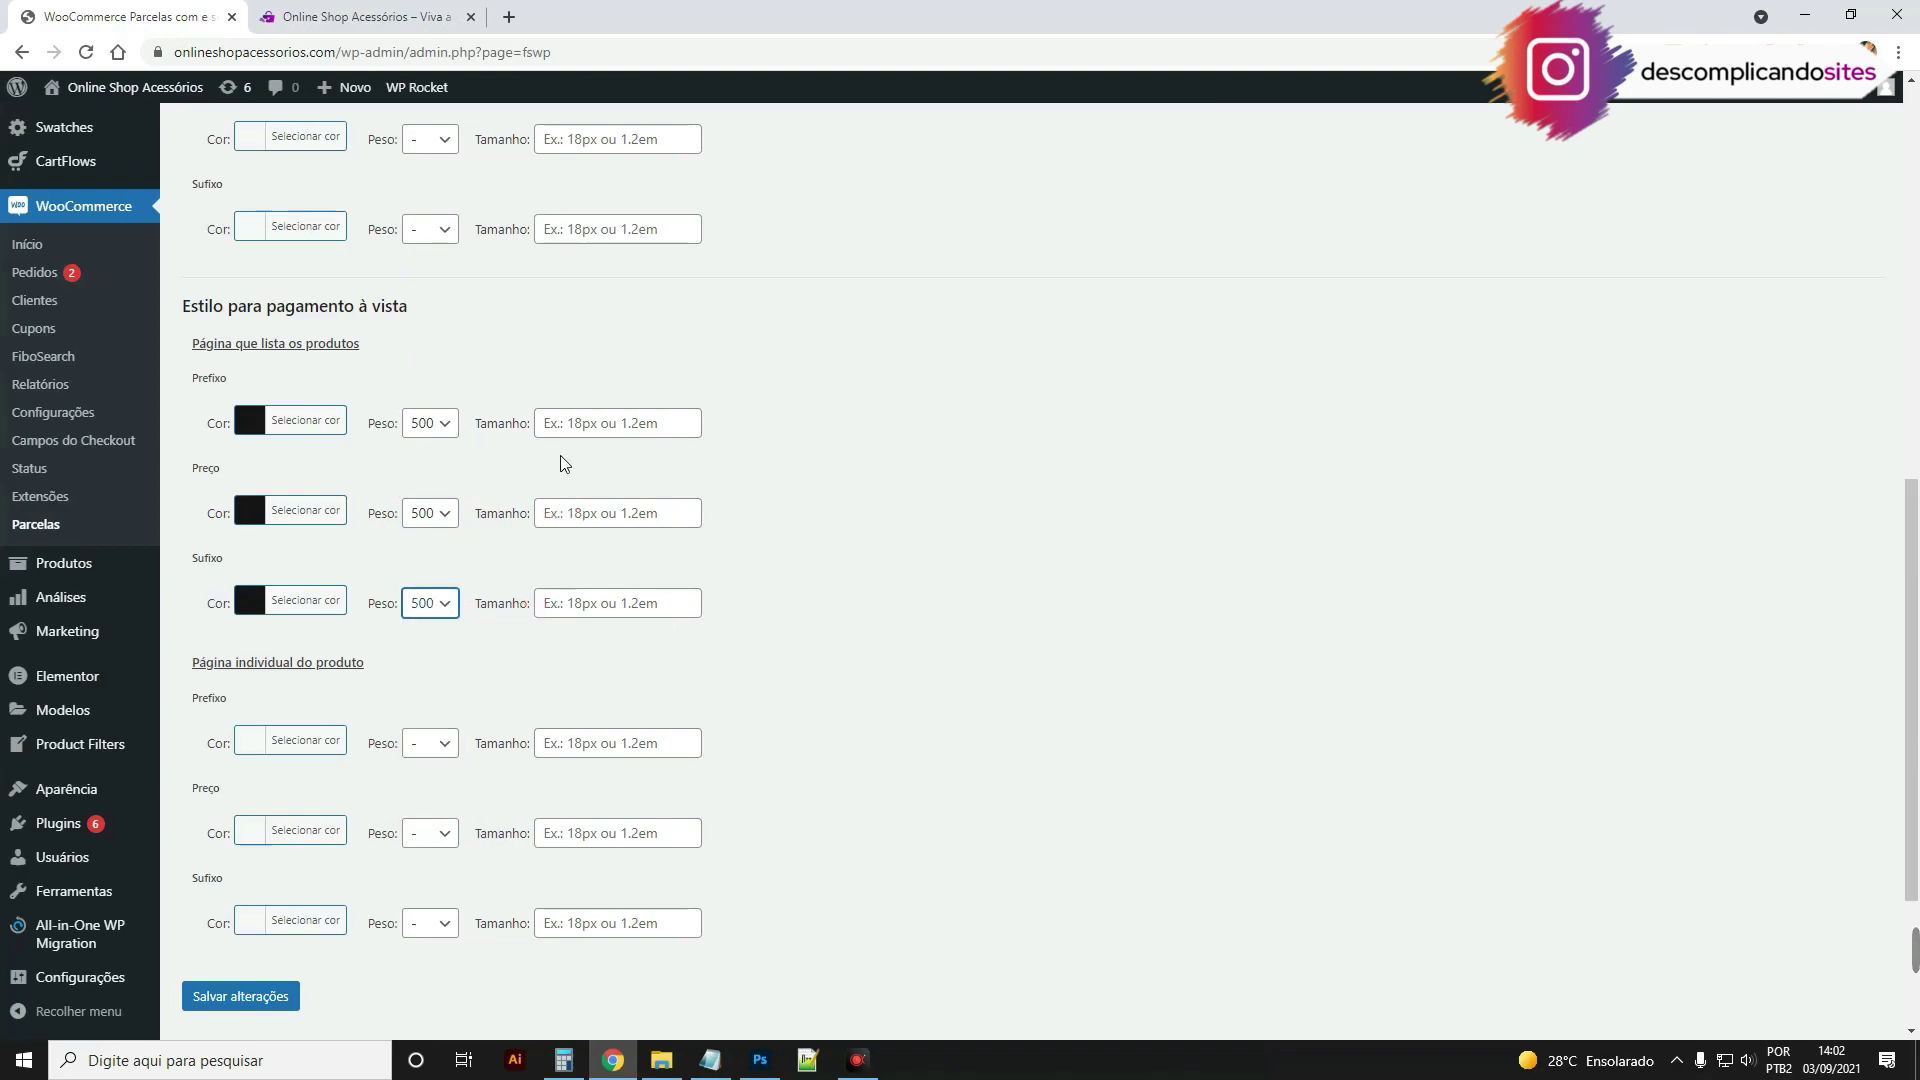
Step: Set the size of the cash payment prefix, price and suffix for the product listing page to 12px
{"action": "left_click", "coordinate": [572, 423]}
{"action": "type", "text": "12"}
{"action": "left_click", "coordinate": [585, 502]}
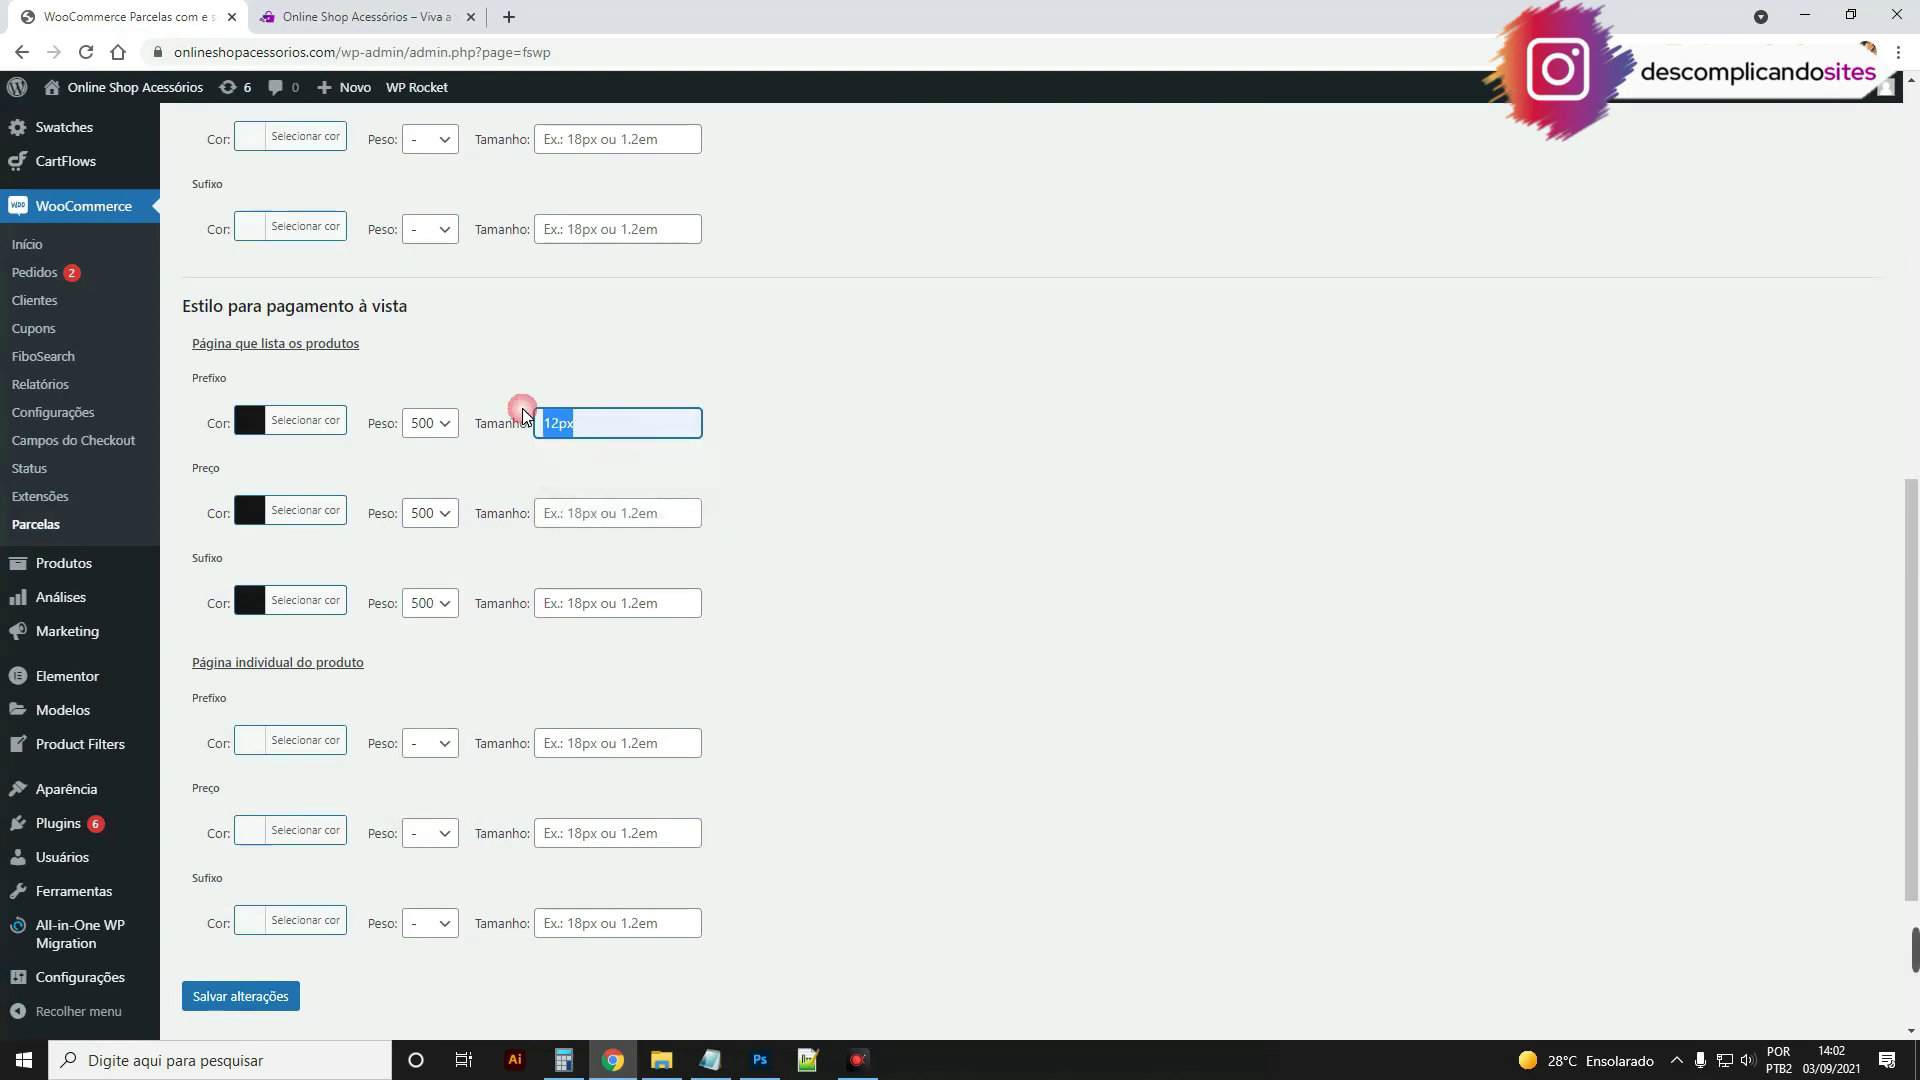
{"action": "left_click", "coordinate": [590, 521]}
{"action": "left_click", "coordinate": [558, 592]}
{"action": "left_click", "coordinate": [590, 603]}
{"action": "left_click", "coordinate": [559, 681]}
Step: Save the cash payment style changes and reload the storefront to check the price lines on the Produtos em Oferta products
{"action": "left_click", "coordinate": [240, 996]}
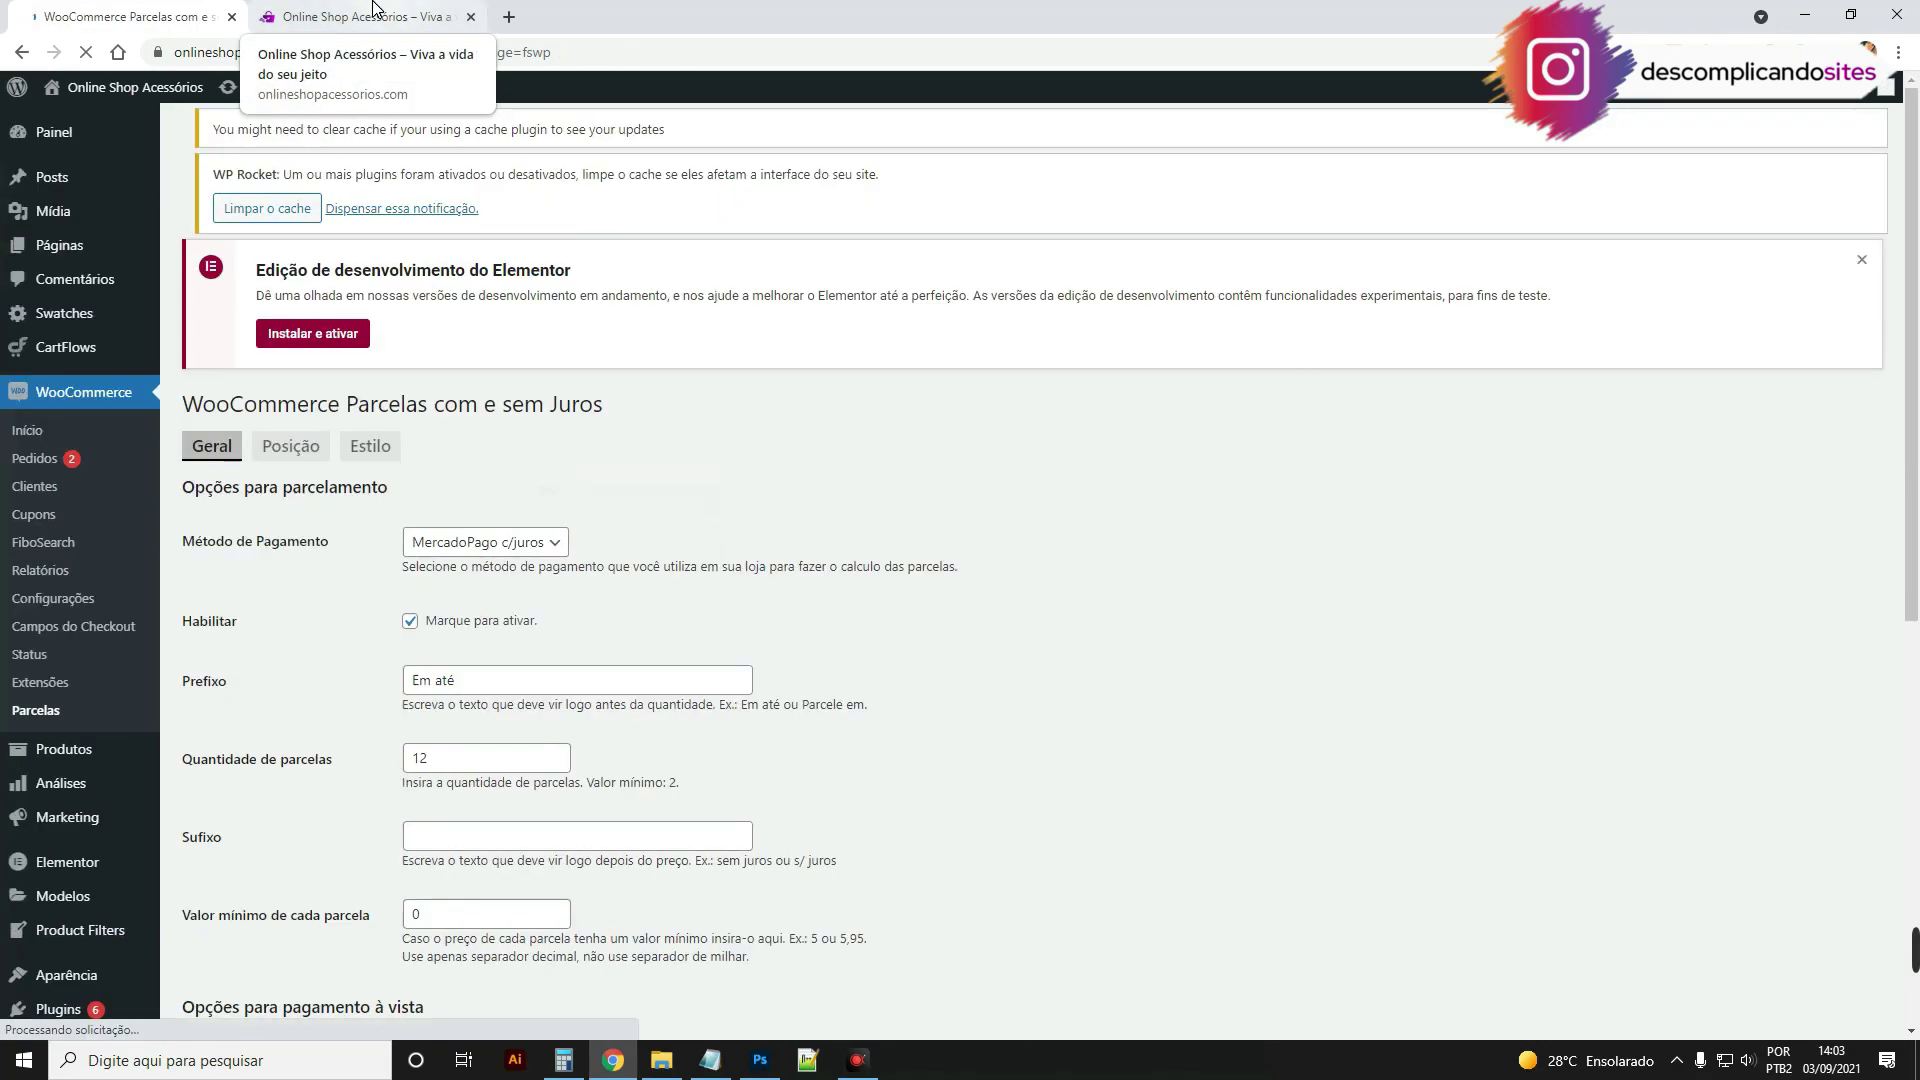
{"action": "left_click", "coordinate": [372, 12]}
{"action": "left_click", "coordinate": [86, 52]}
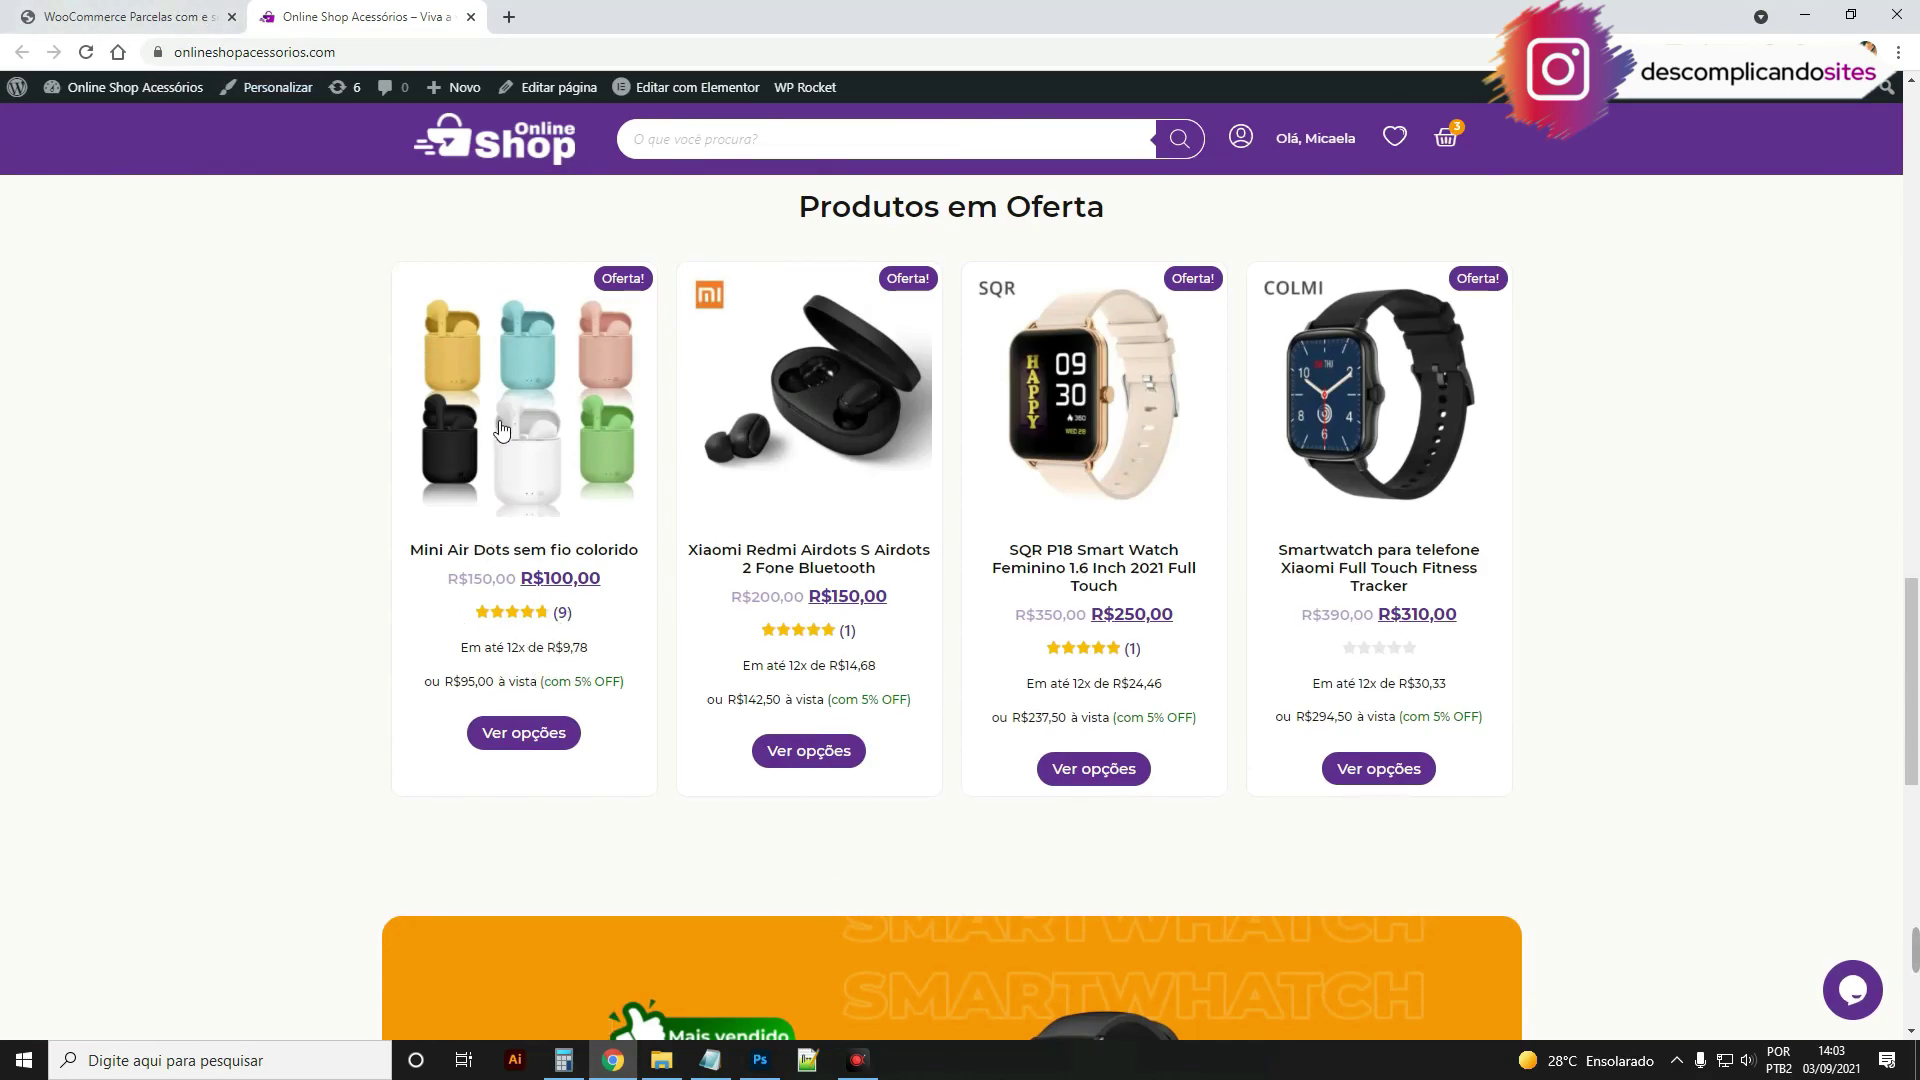
Step: Open the Mini Air Dots sem fio colorido product page and inspect its price area for the instalment lines
{"action": "left_click", "coordinate": [493, 392]}
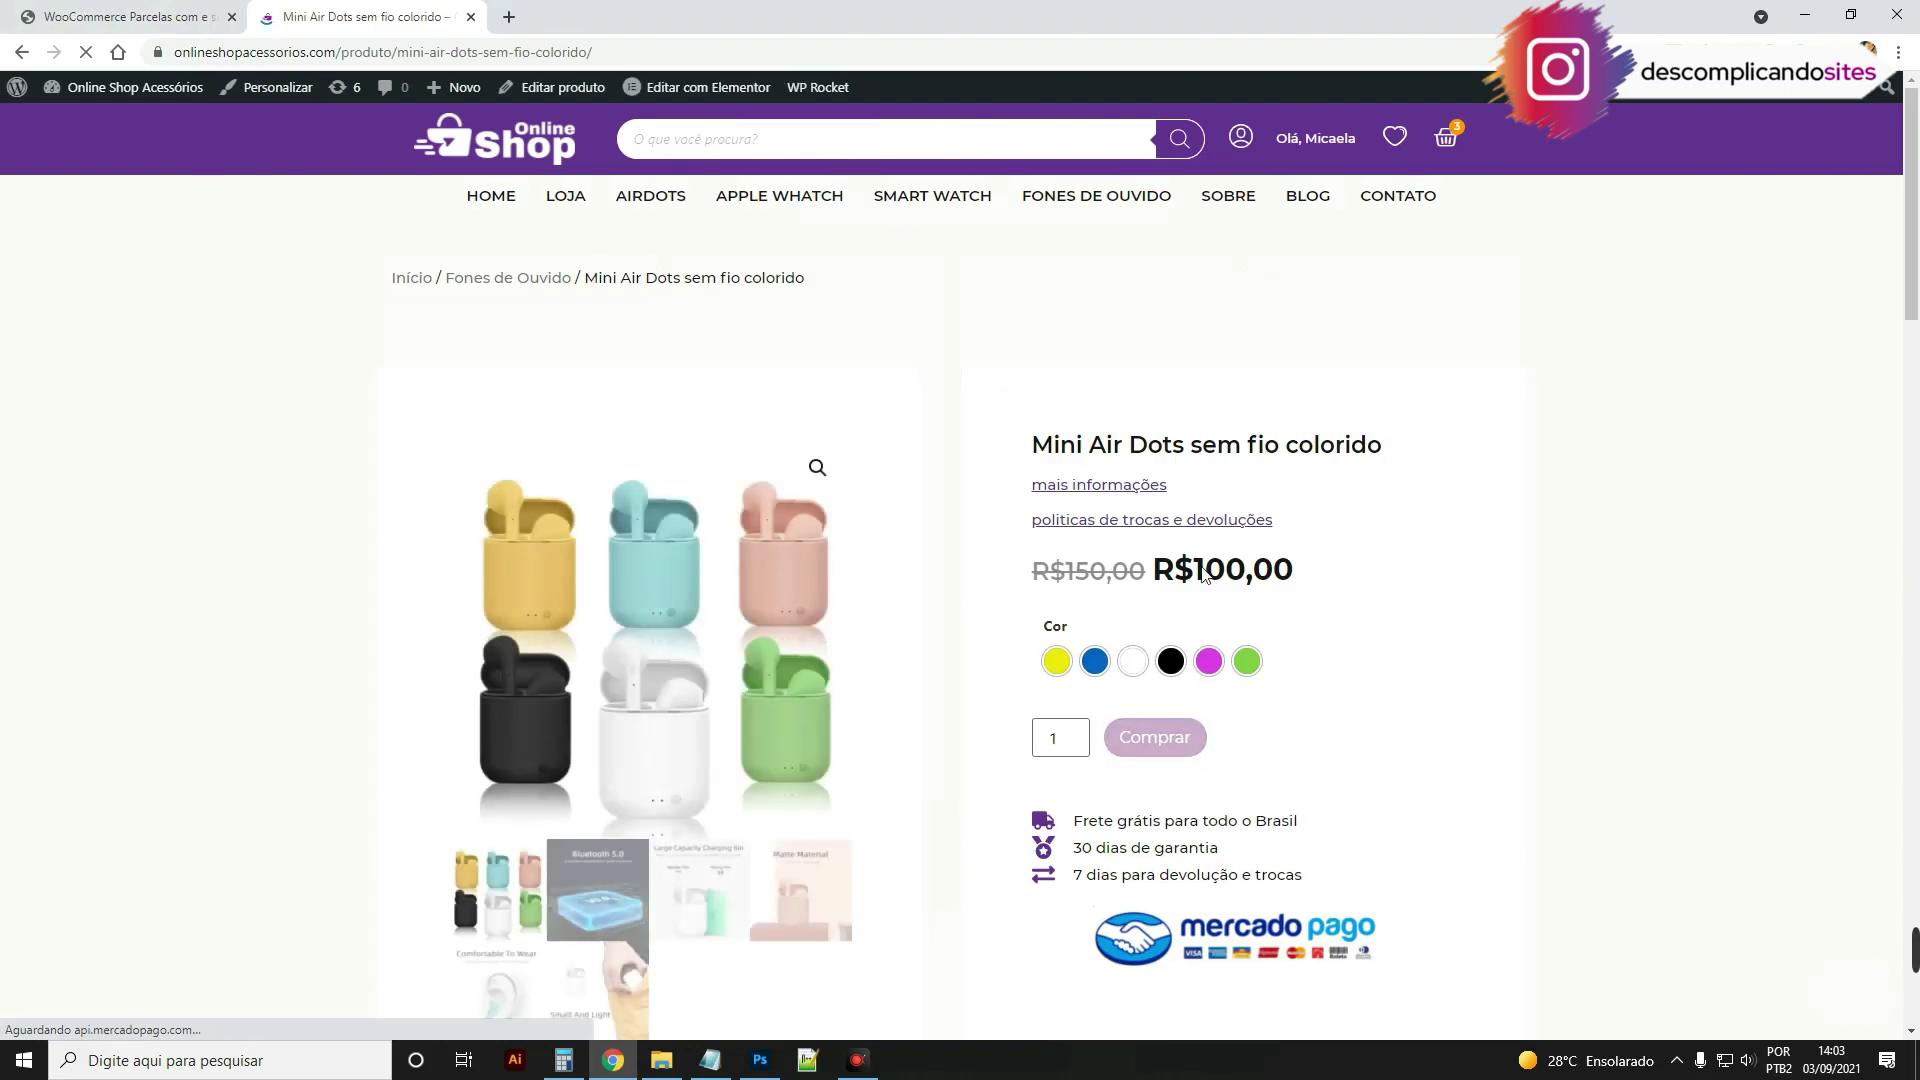
{"action": "scroll", "coordinate": [1343, 550], "scroll_direction": "down", "scroll_amount": 1}
{"action": "left_click_drag", "start_coordinate": [1030, 472], "coordinate": [1250, 475]}
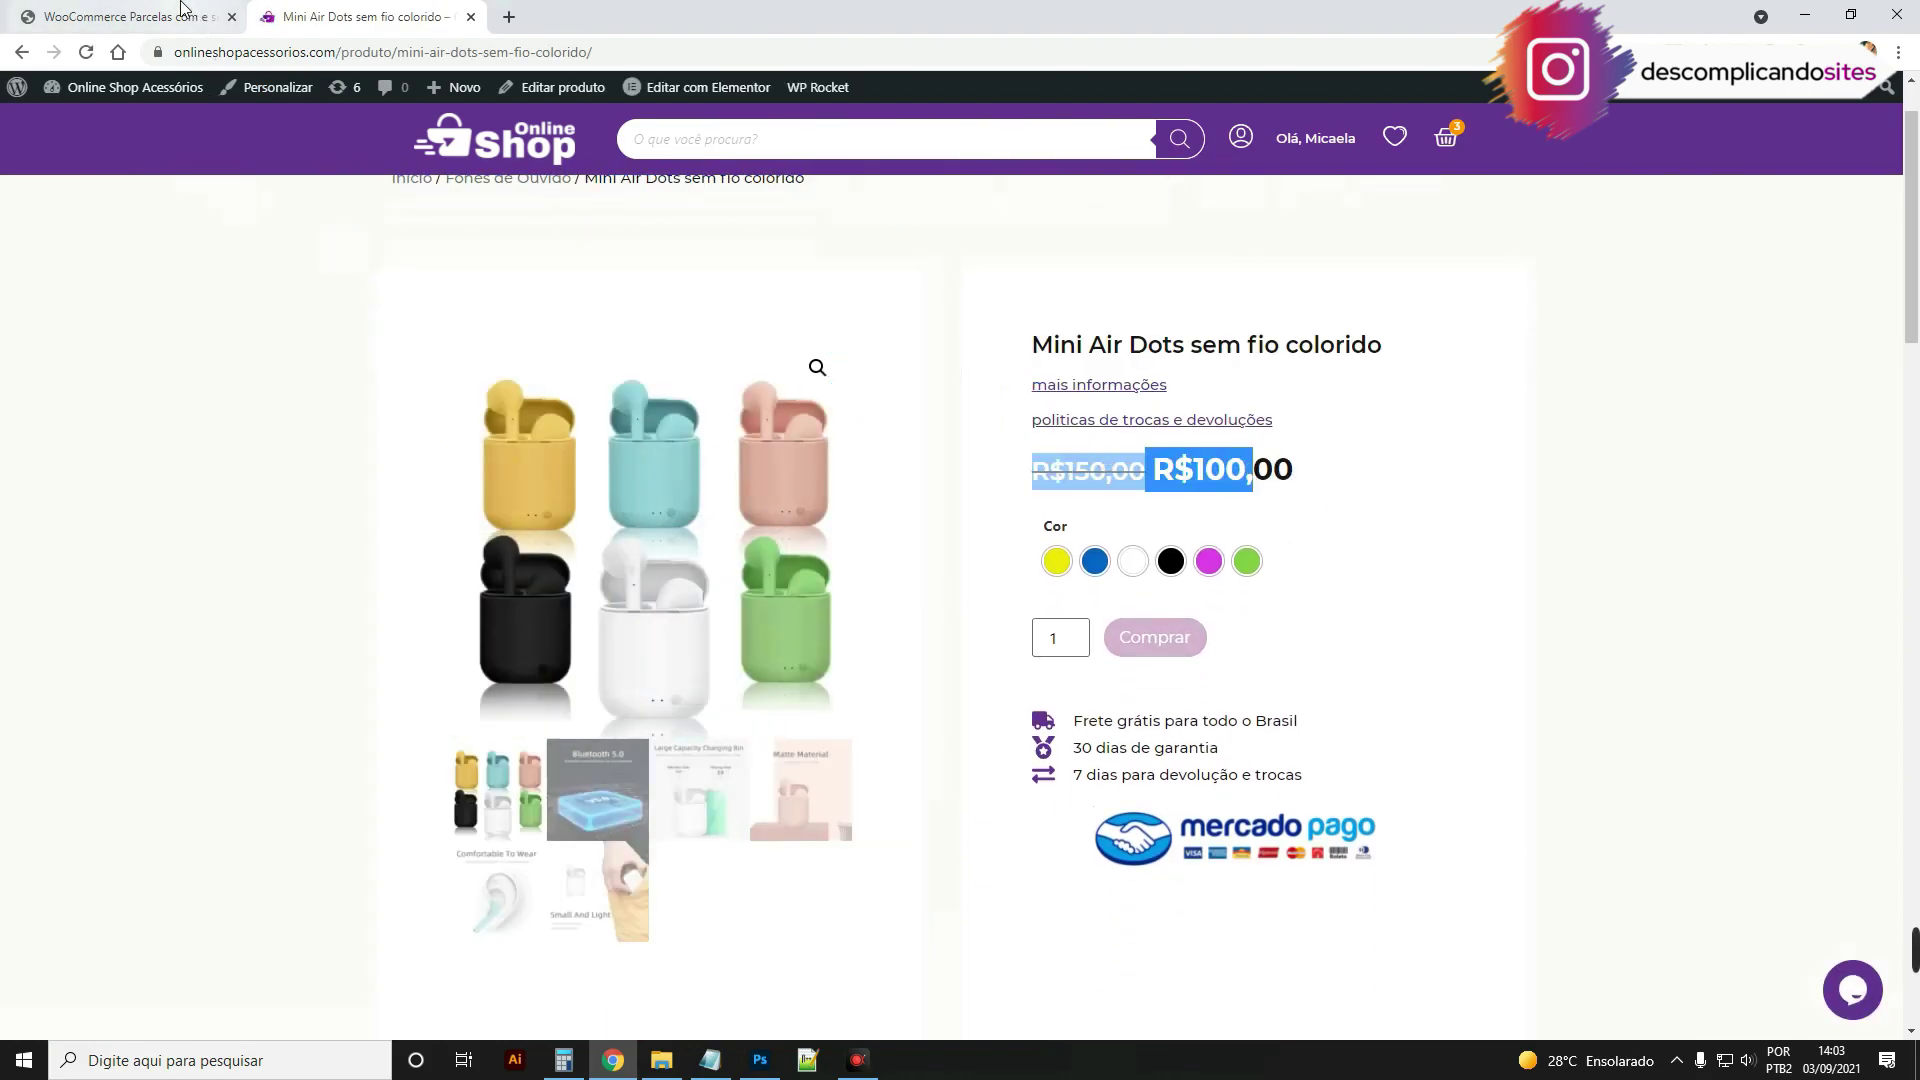
Step: Examine the alignment and instalment position options for the product listing page in the Parcelas position settings
{"action": "key", "text": "ctrl+Tab"}
{"action": "left_click", "coordinate": [318, 482]}
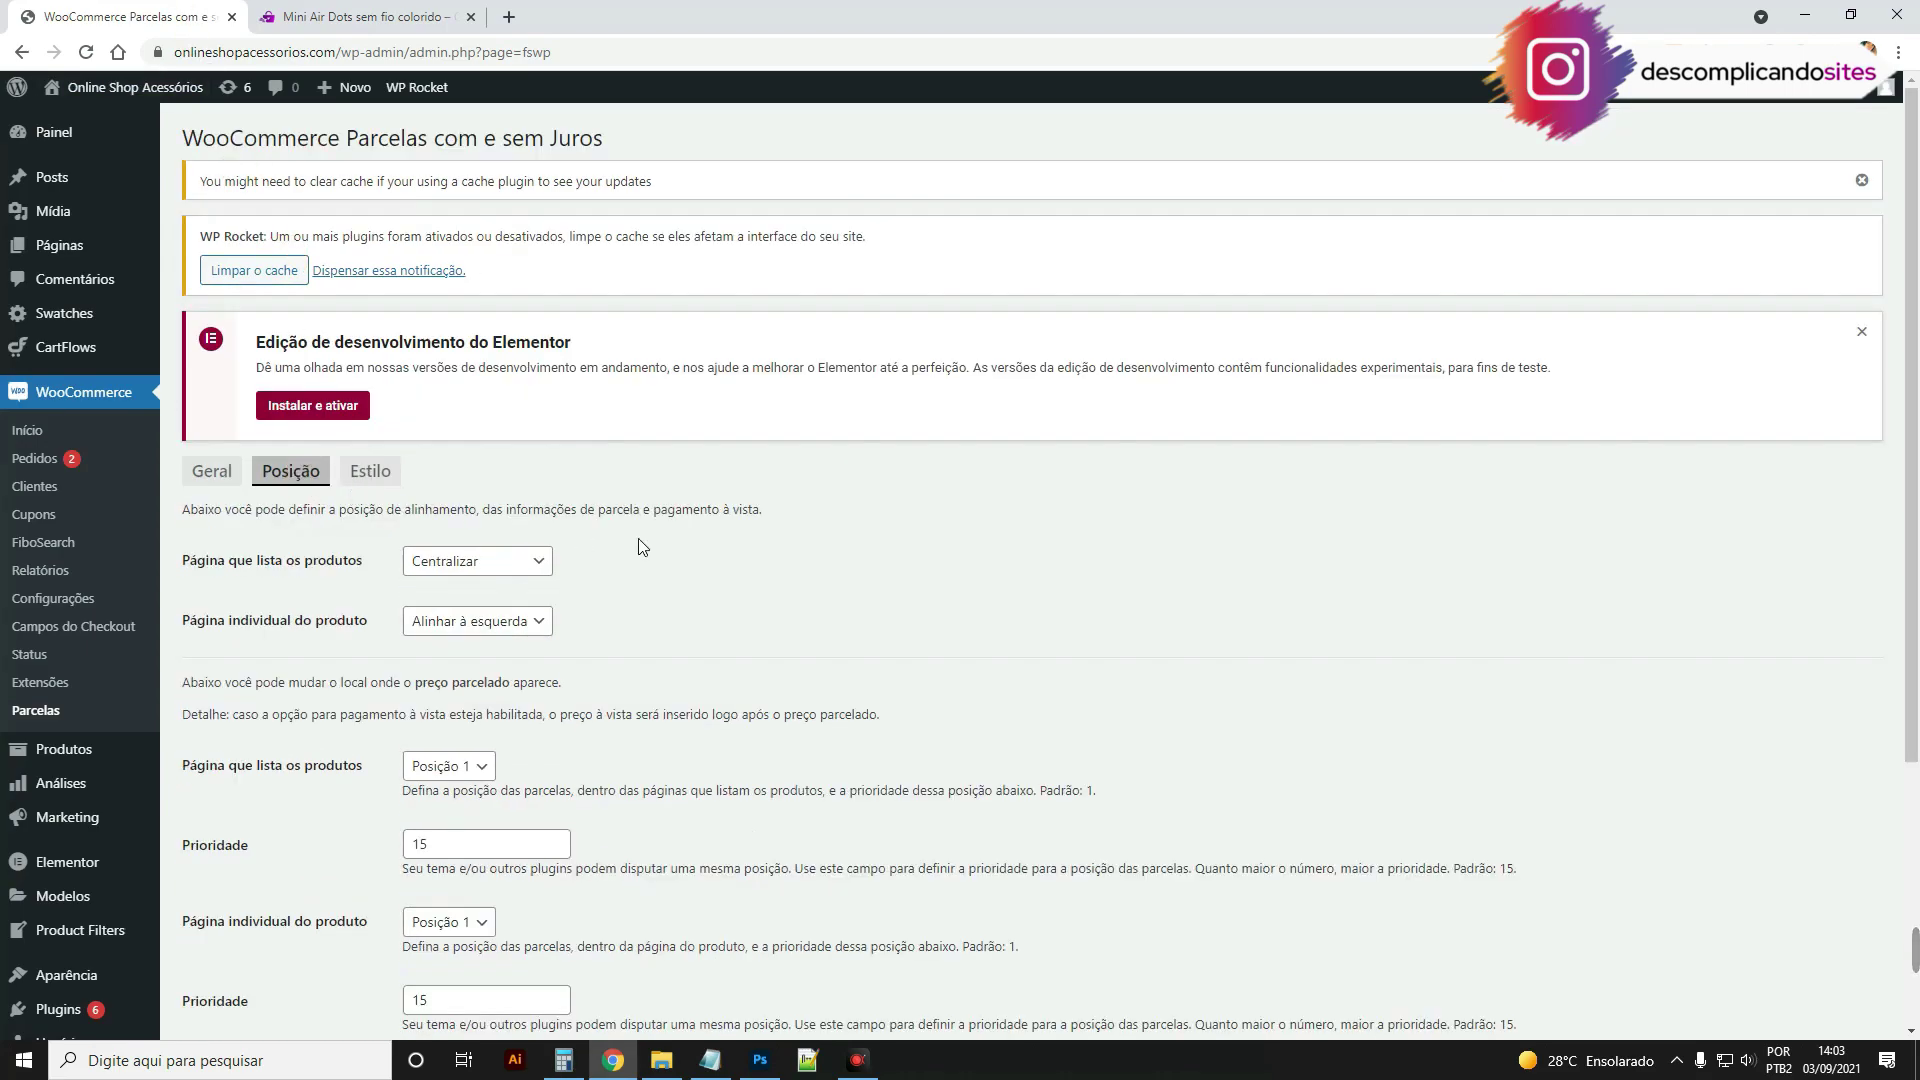
{"action": "scroll", "coordinate": [340, 420], "scroll_direction": "down", "scroll_amount": 2}
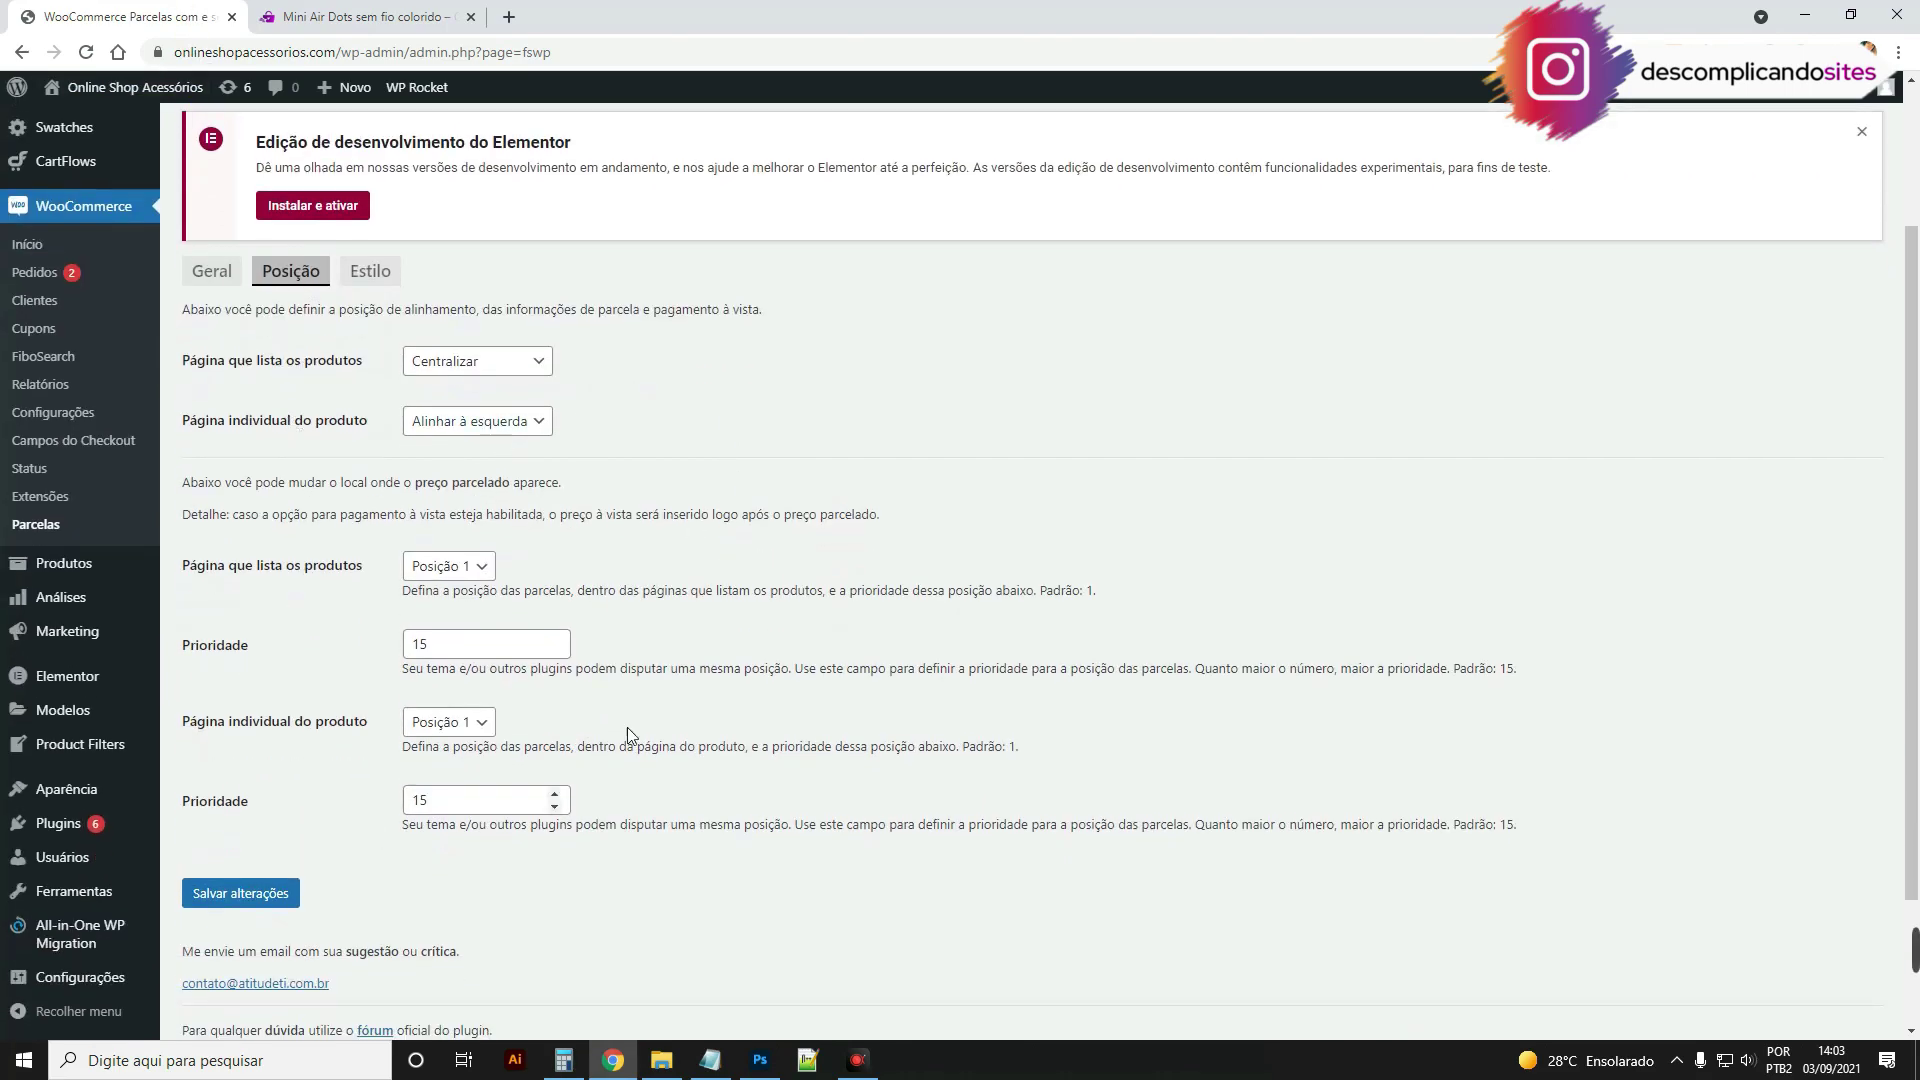
{"action": "left_click", "coordinate": [445, 362]}
{"action": "left_click", "coordinate": [457, 367]}
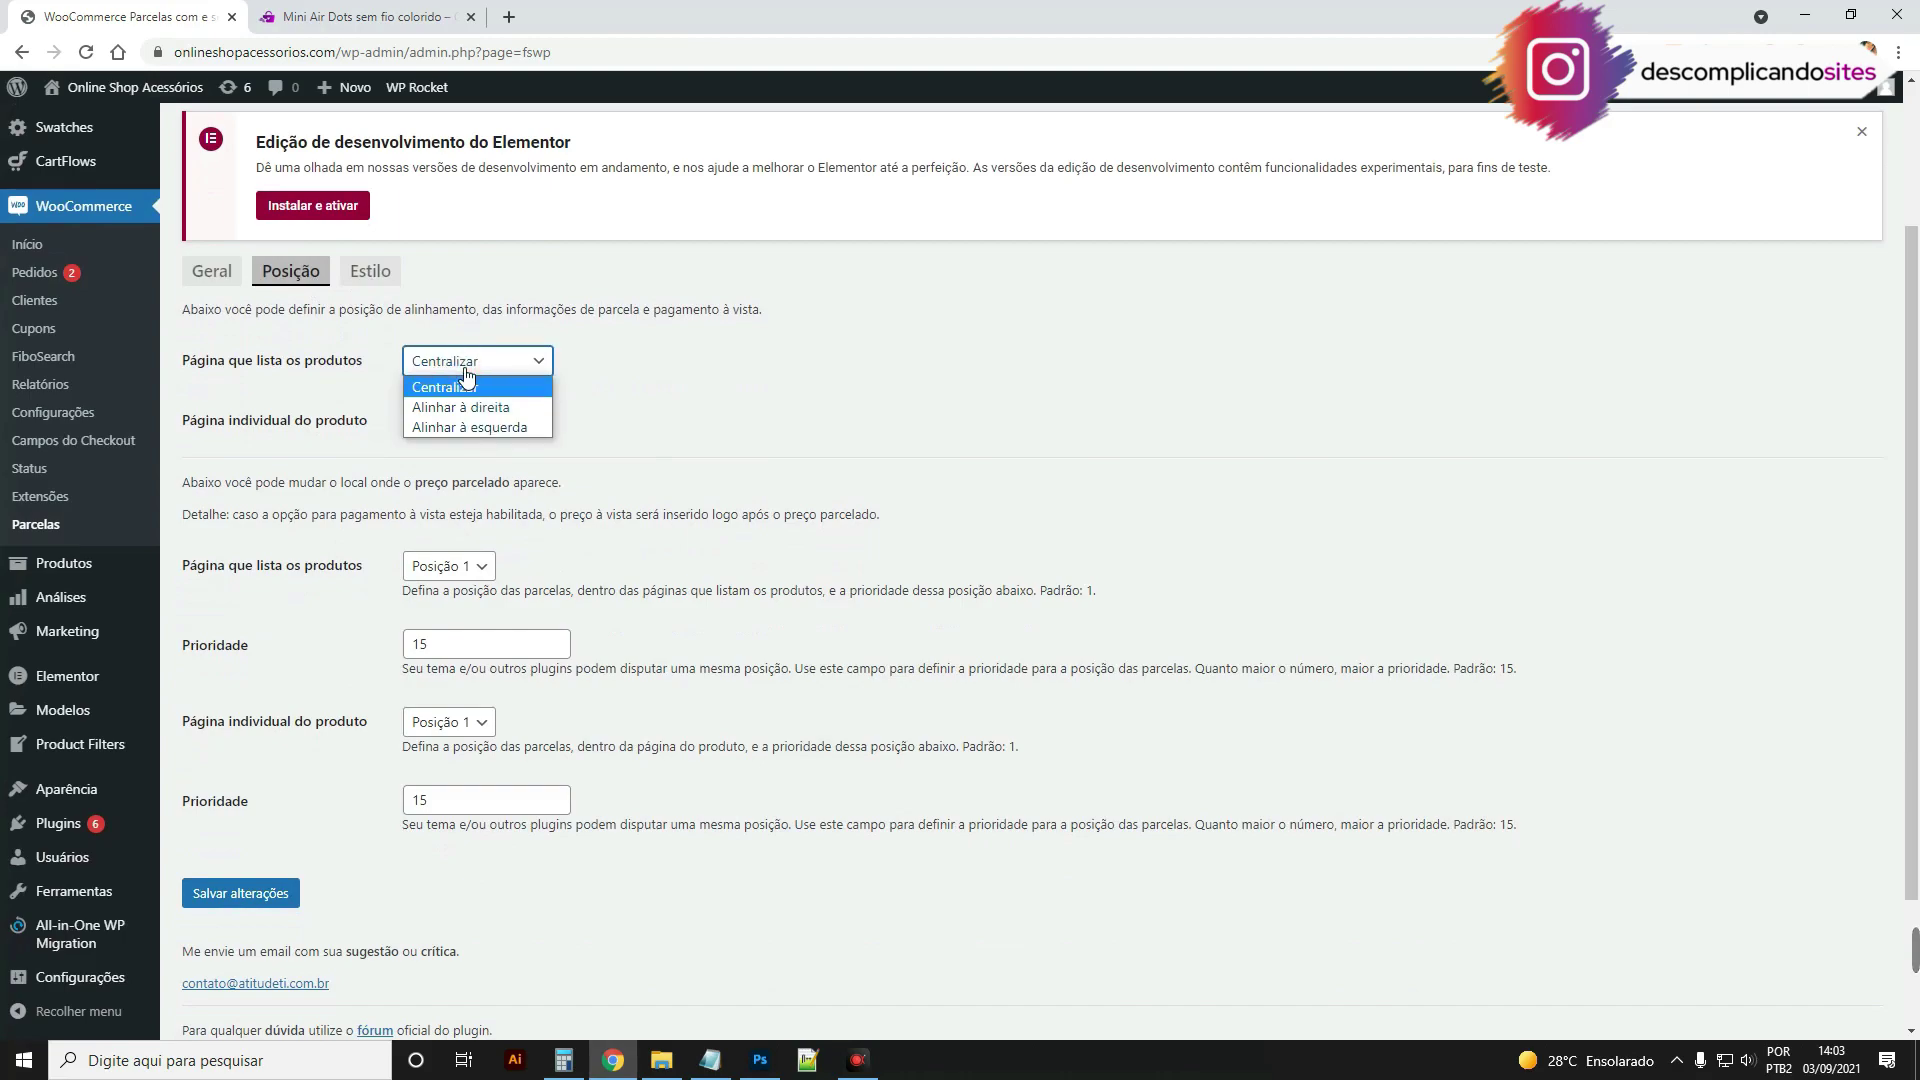
{"action": "left_click_drag", "start_coordinate": [193, 368], "coordinate": [325, 370]}
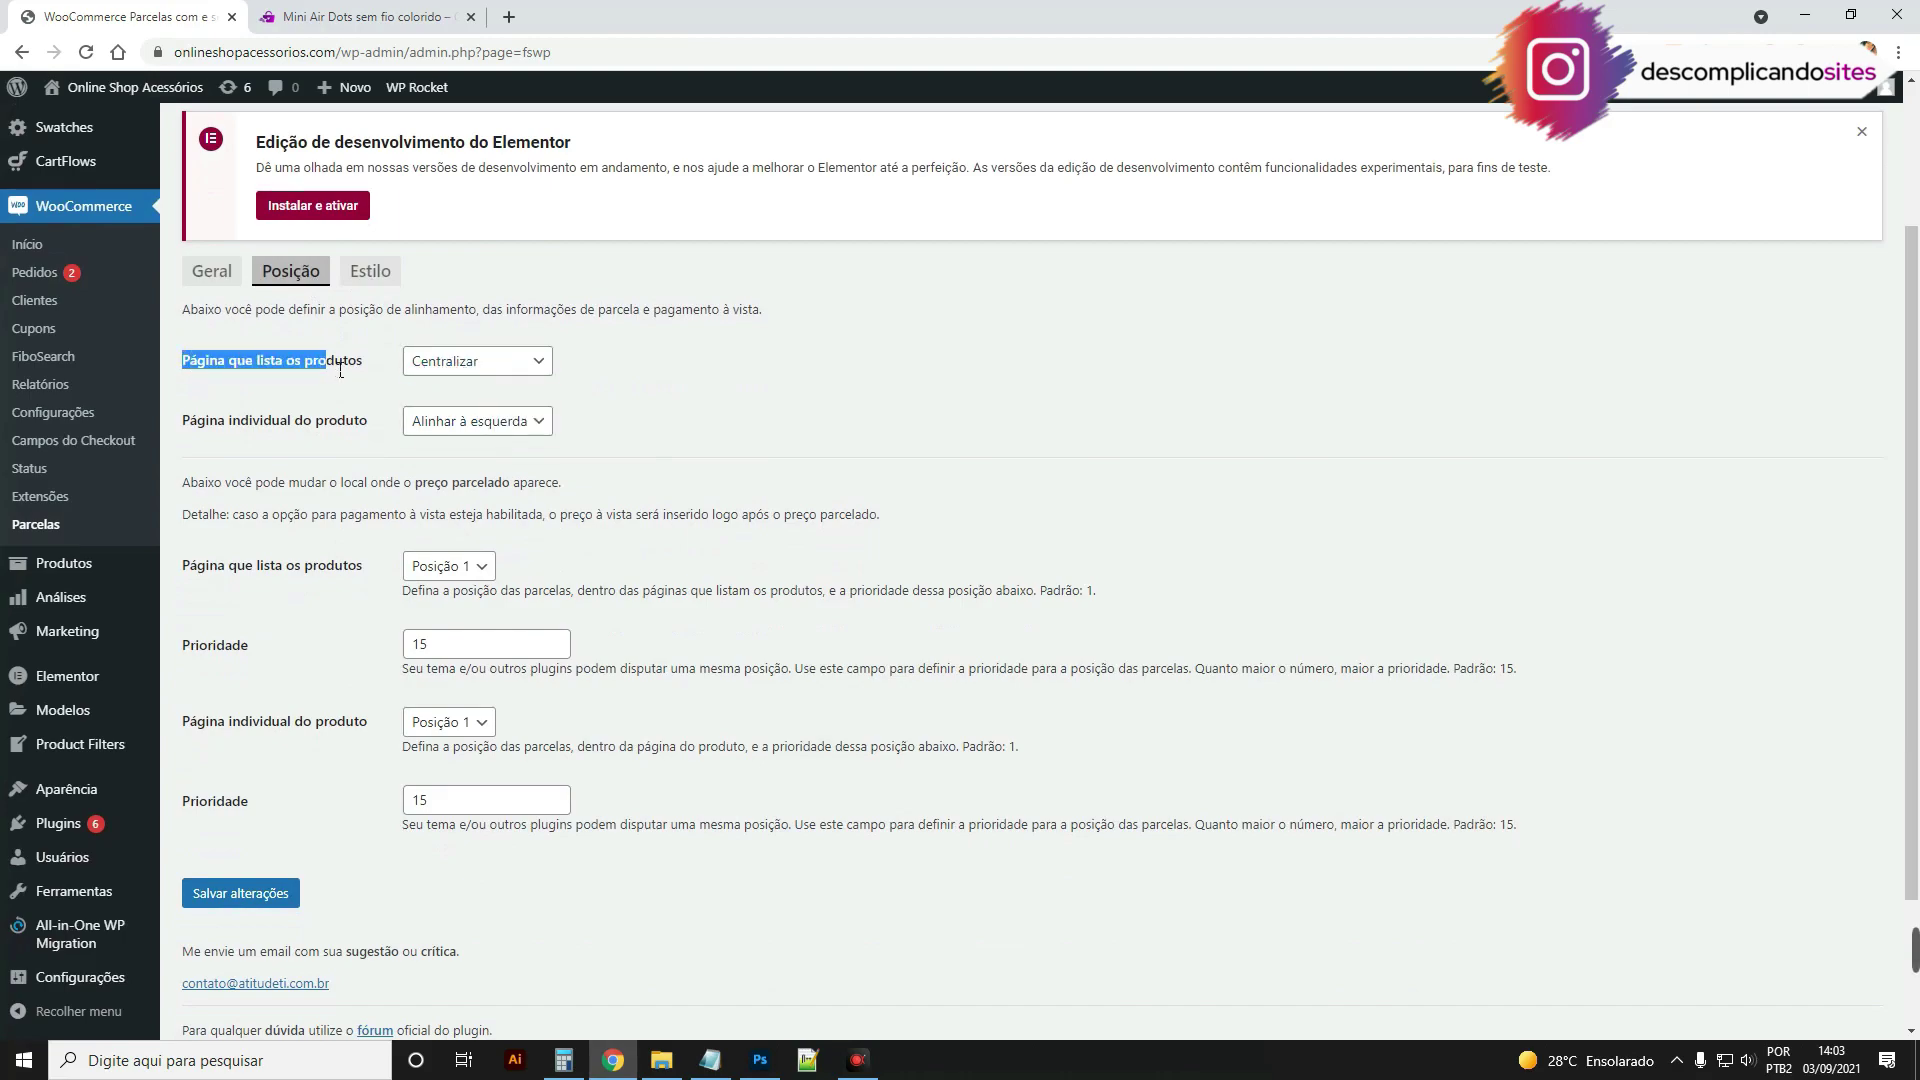
{"action": "left_click", "coordinate": [474, 369]}
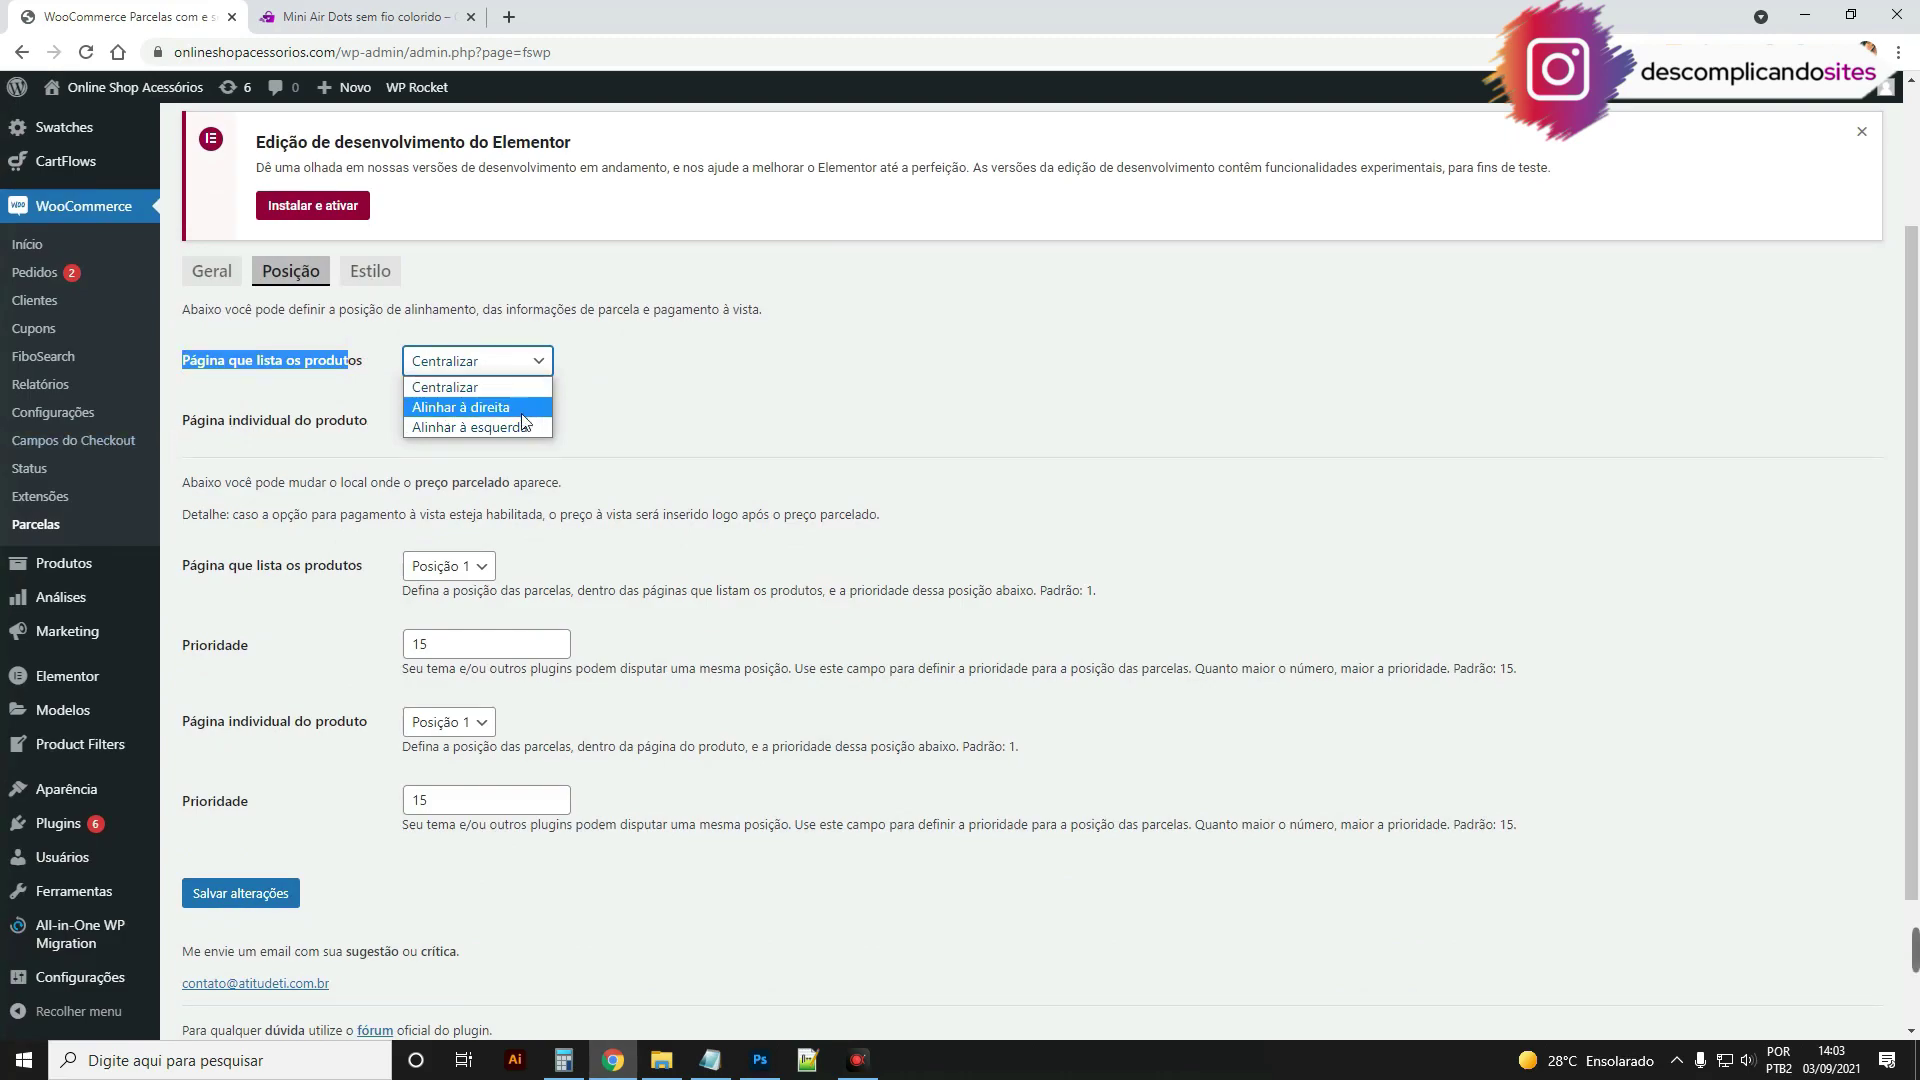
{"action": "left_click_drag", "start_coordinate": [286, 565], "coordinate": [325, 566]}
{"action": "left_click", "coordinate": [474, 570]}
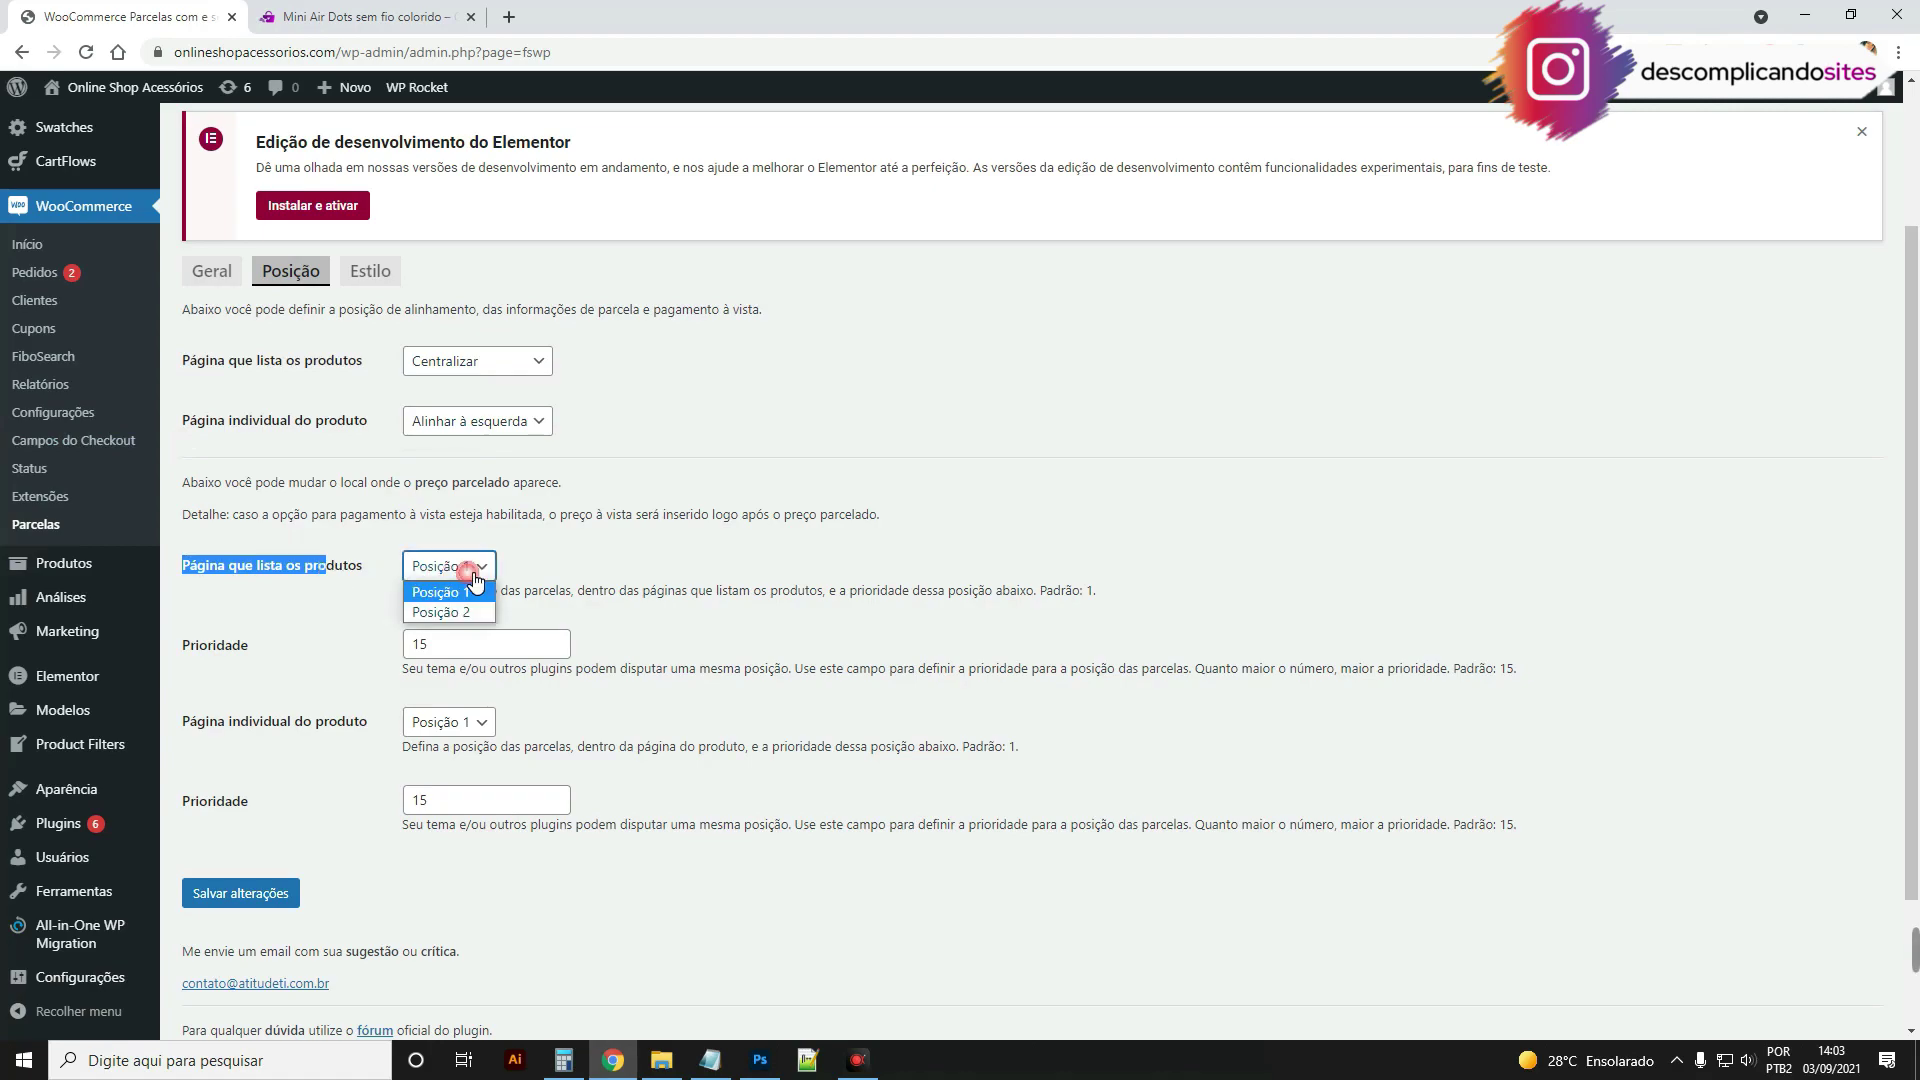
{"action": "left_click", "coordinate": [643, 557]}
{"action": "scroll", "coordinate": [450, 555], "scroll_direction": "down", "scroll_amount": 2}
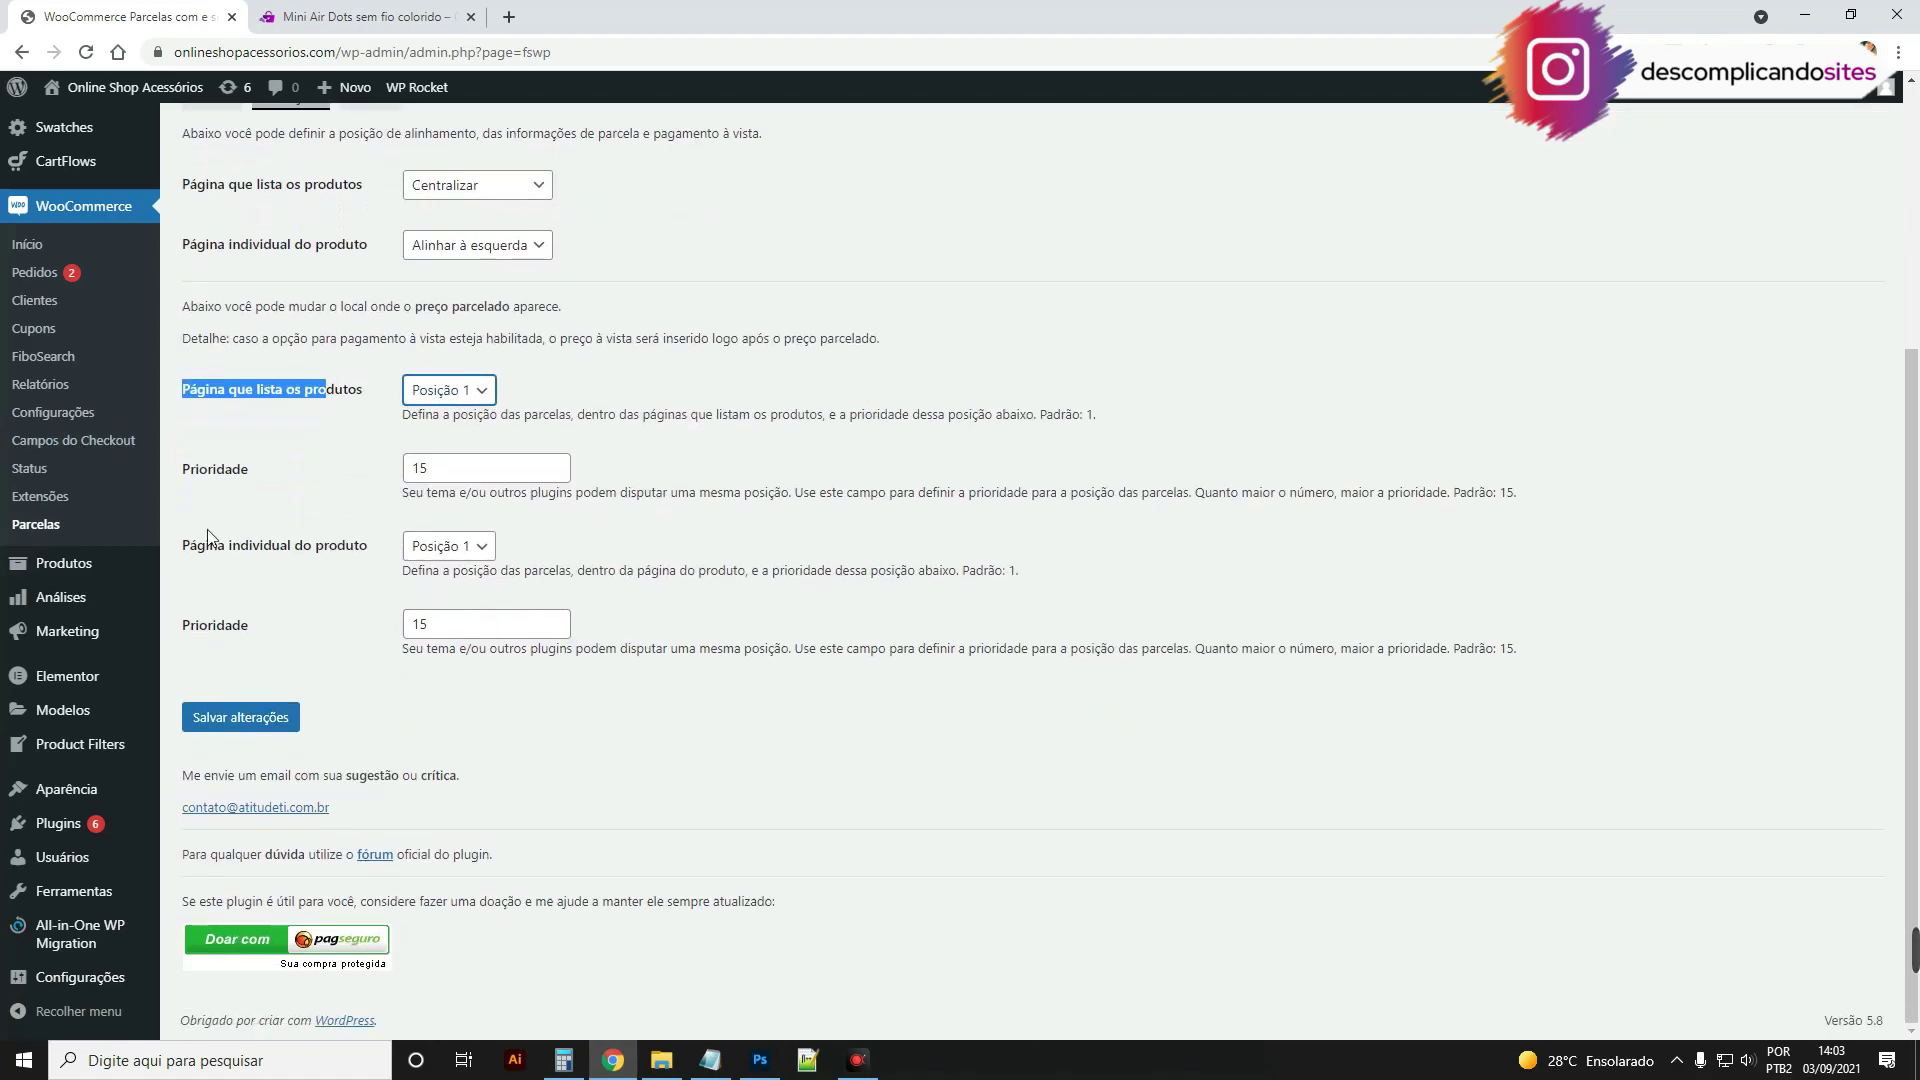
Step: Set the instalment price location for the individual product page to Posição 2 and save the changes
{"action": "left_click_drag", "start_coordinate": [180, 547], "coordinate": [182, 387]}
{"action": "left_click", "coordinate": [300, 545]}
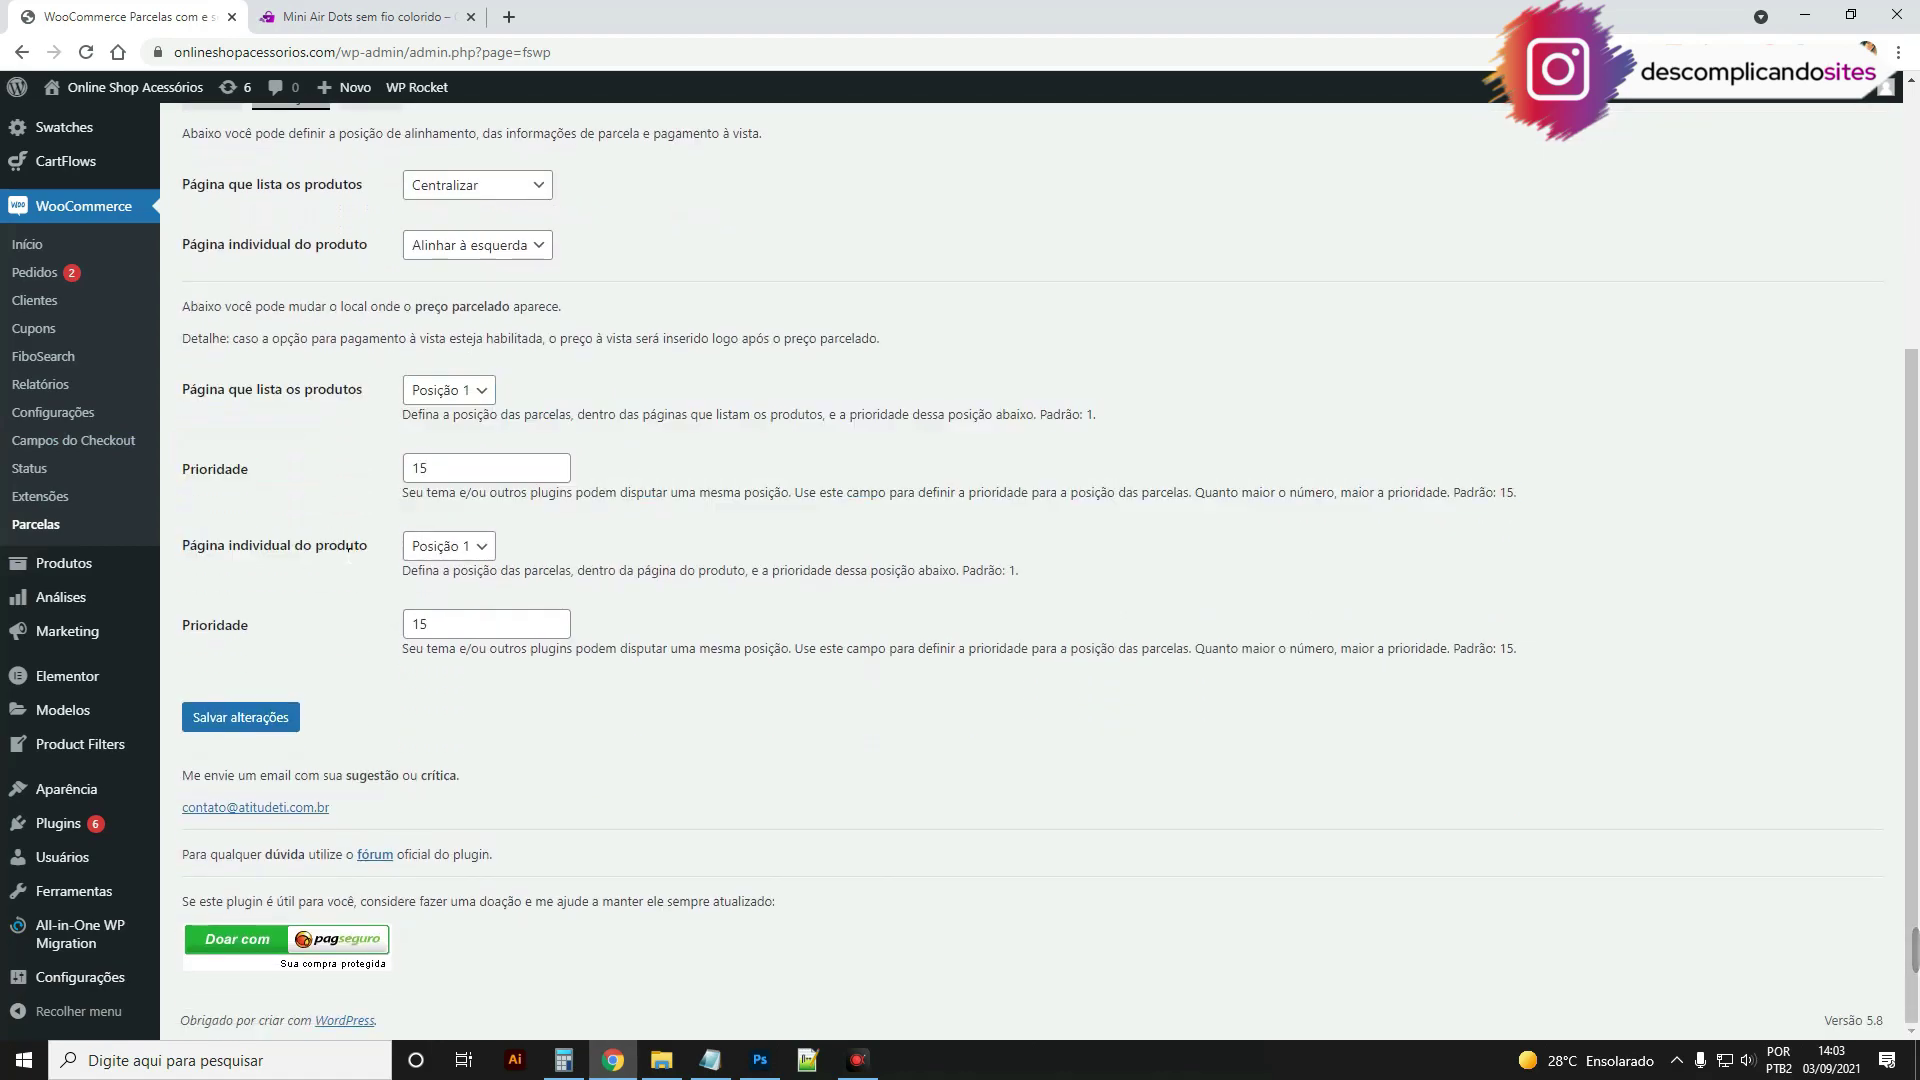
{"action": "left_click", "coordinate": [434, 555]}
{"action": "left_click", "coordinate": [454, 590]}
{"action": "left_click", "coordinate": [275, 719]}
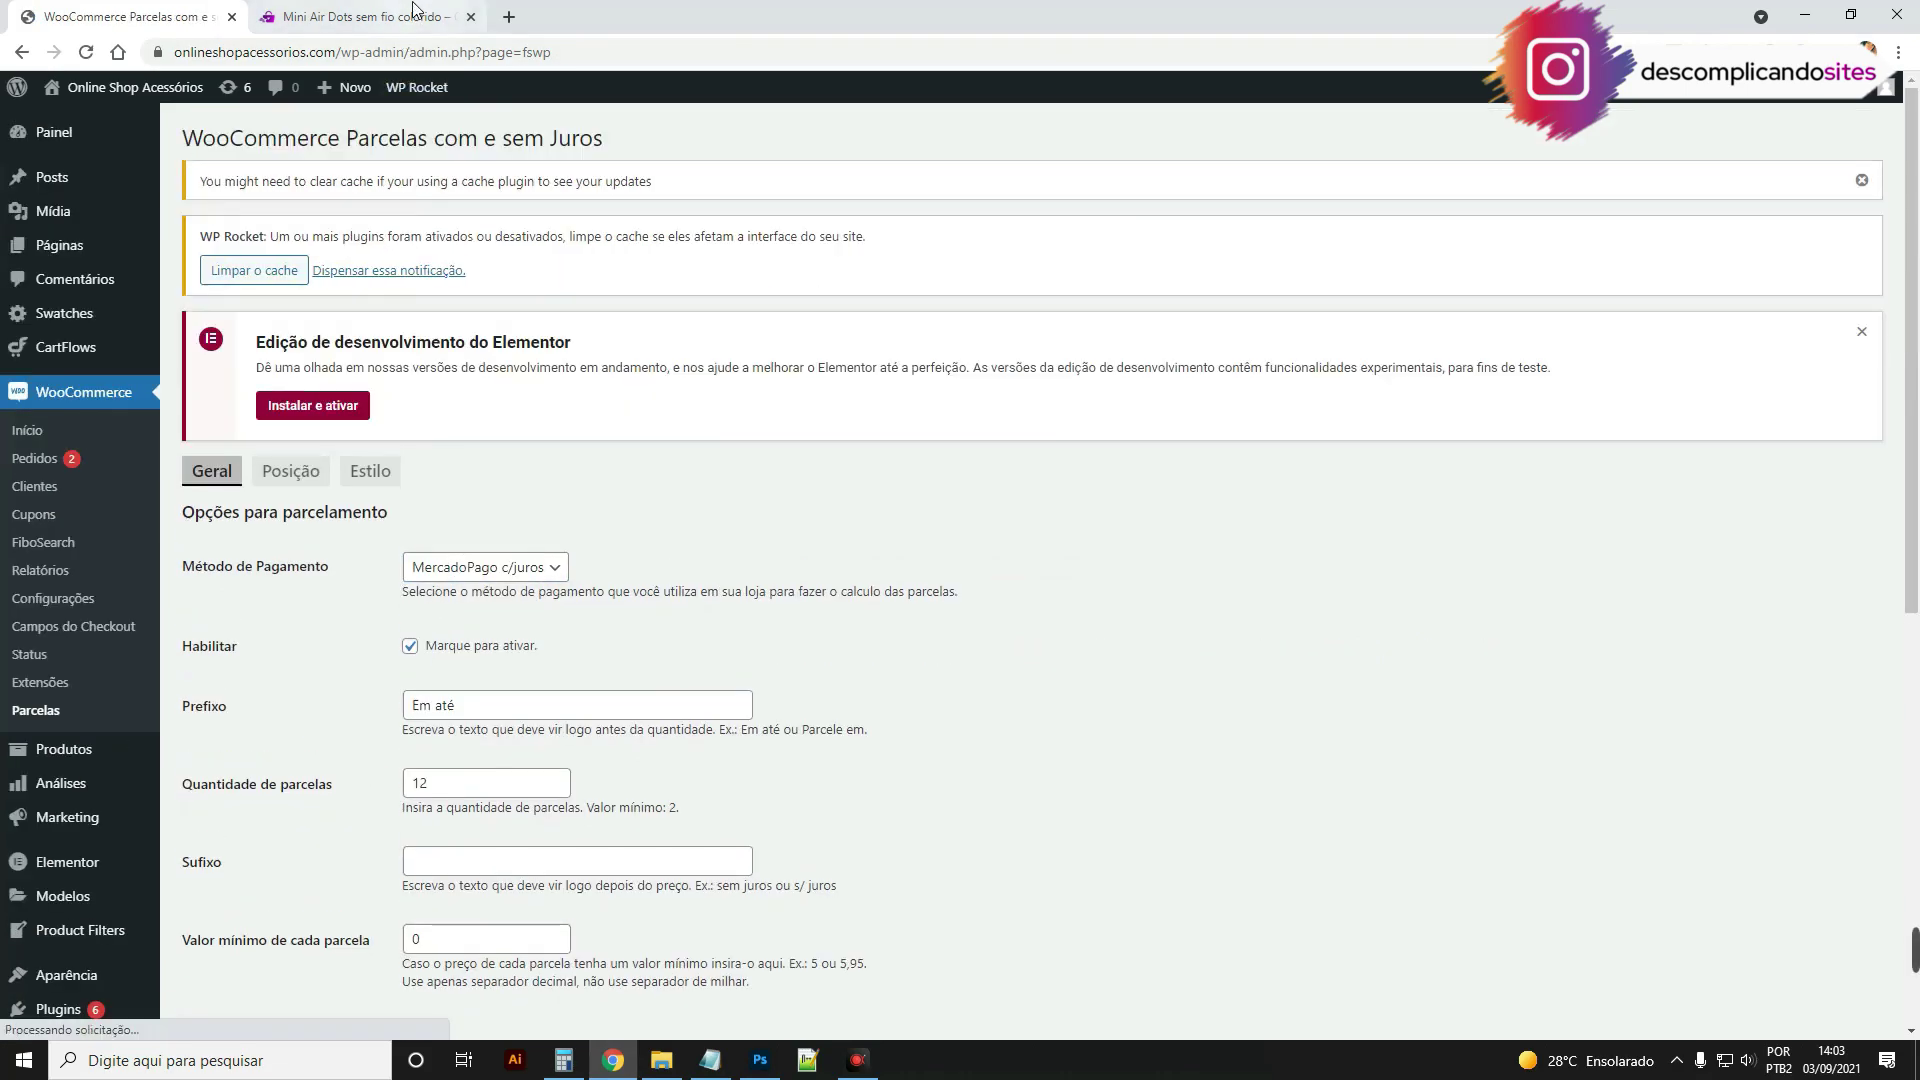
Step: Reload the Mini Air Dots product page and check the instalment and cash price lines below the price
{"action": "left_click", "coordinate": [365, 17]}
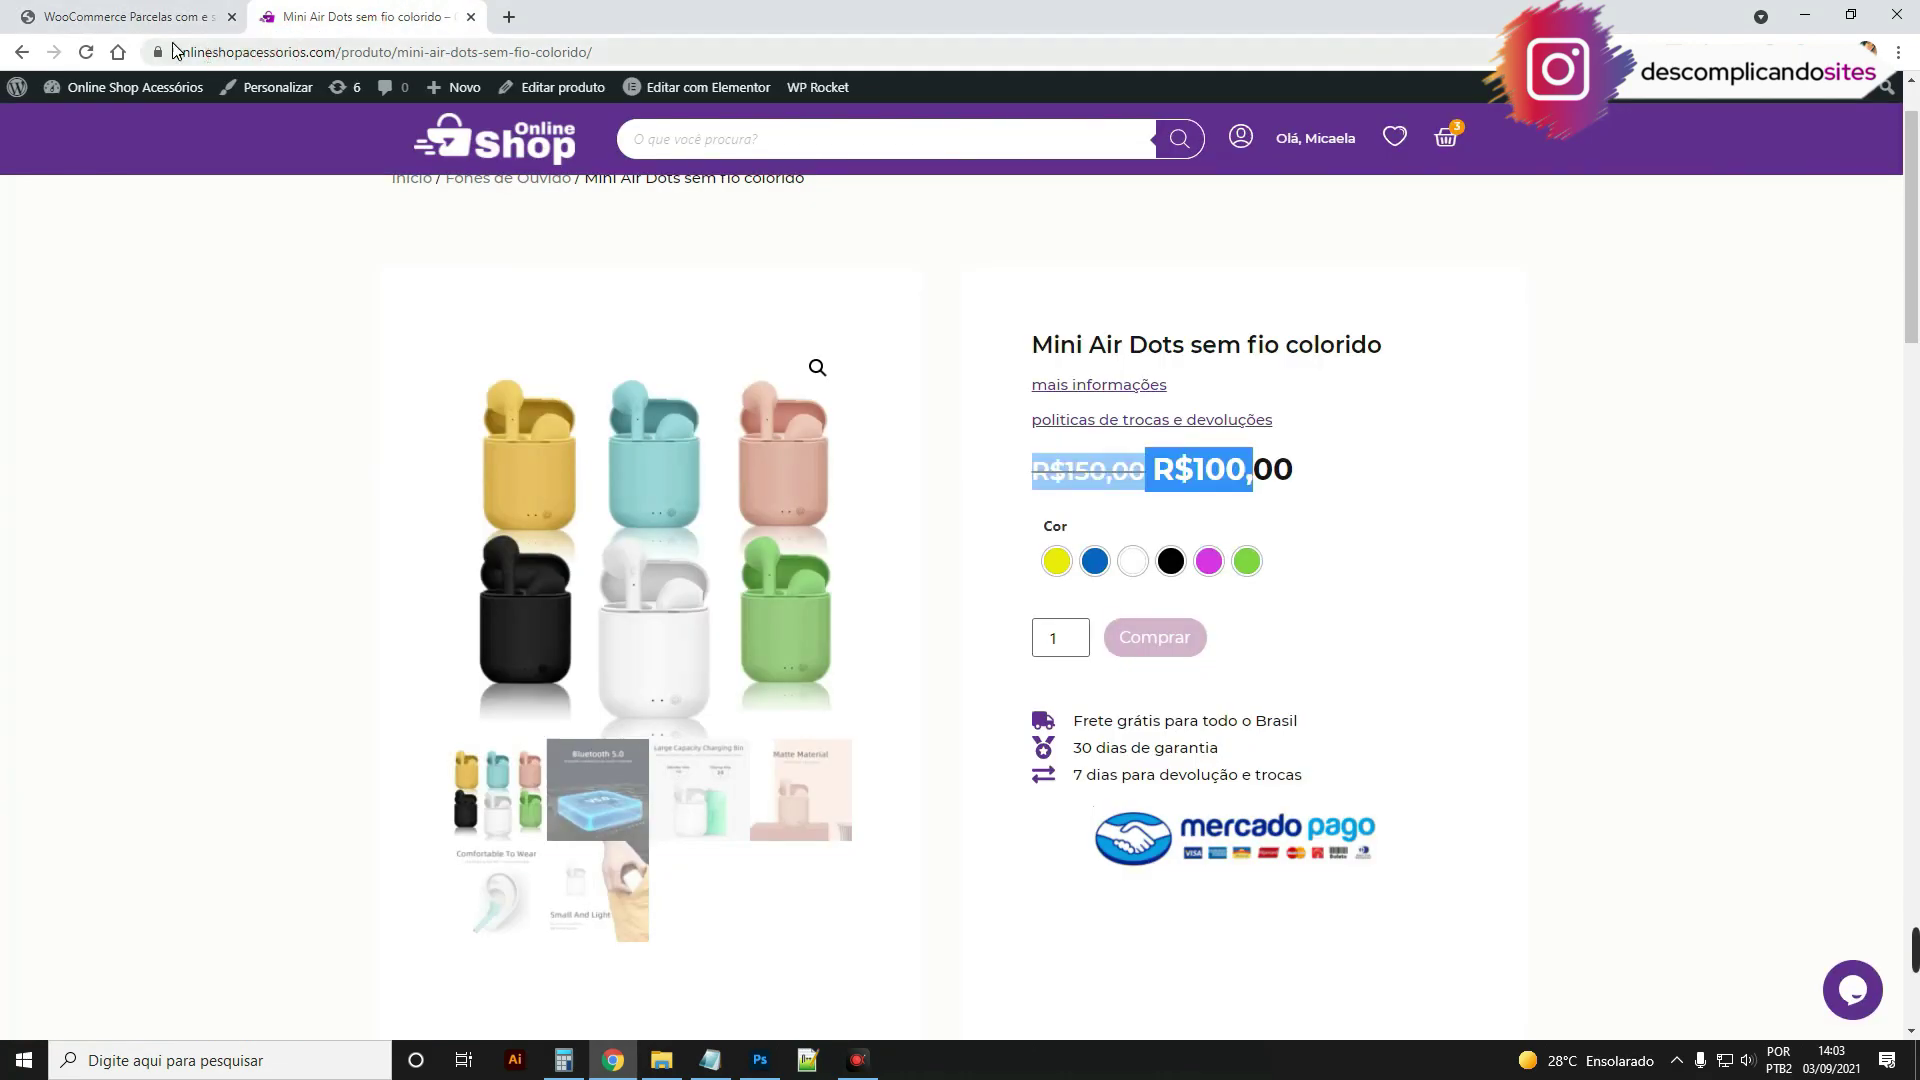
{"action": "left_click", "coordinate": [88, 56]}
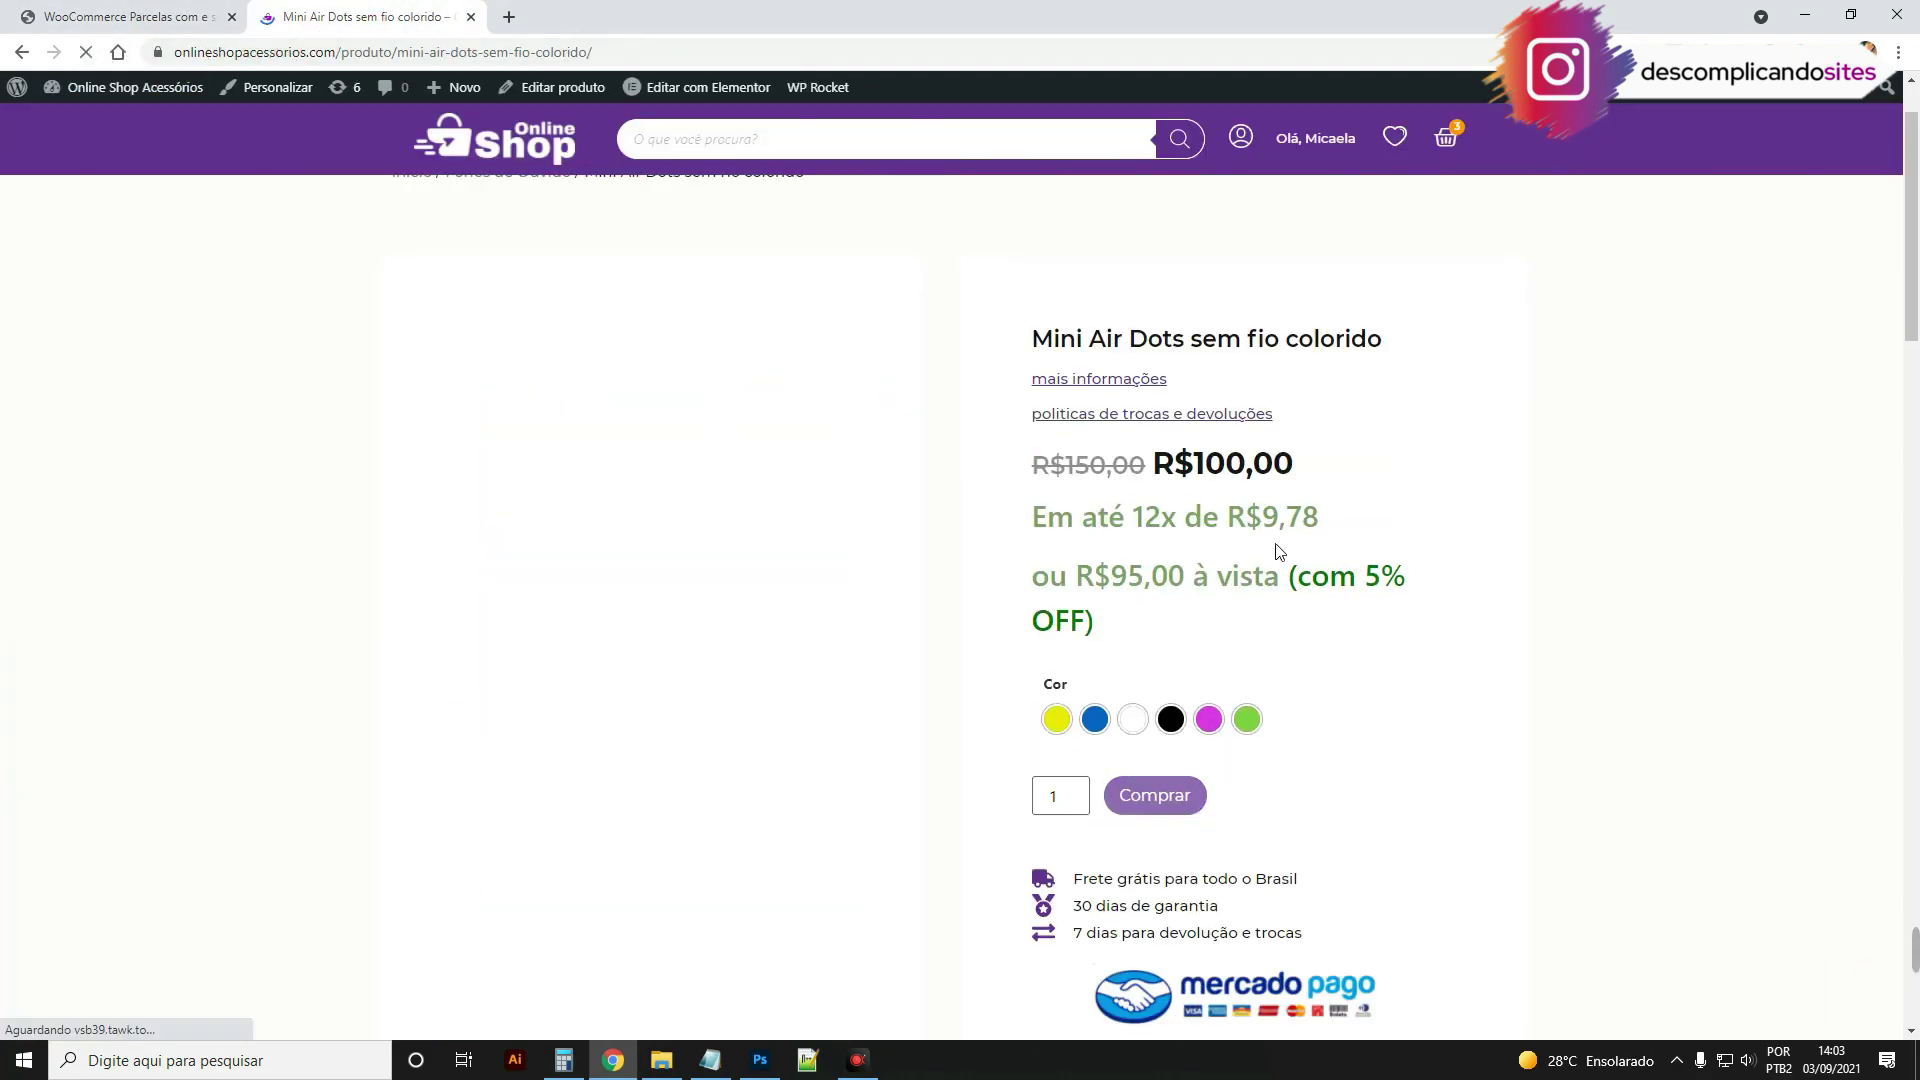
{"action": "left_click_drag", "start_coordinate": [1047, 520], "coordinate": [1196, 562]}
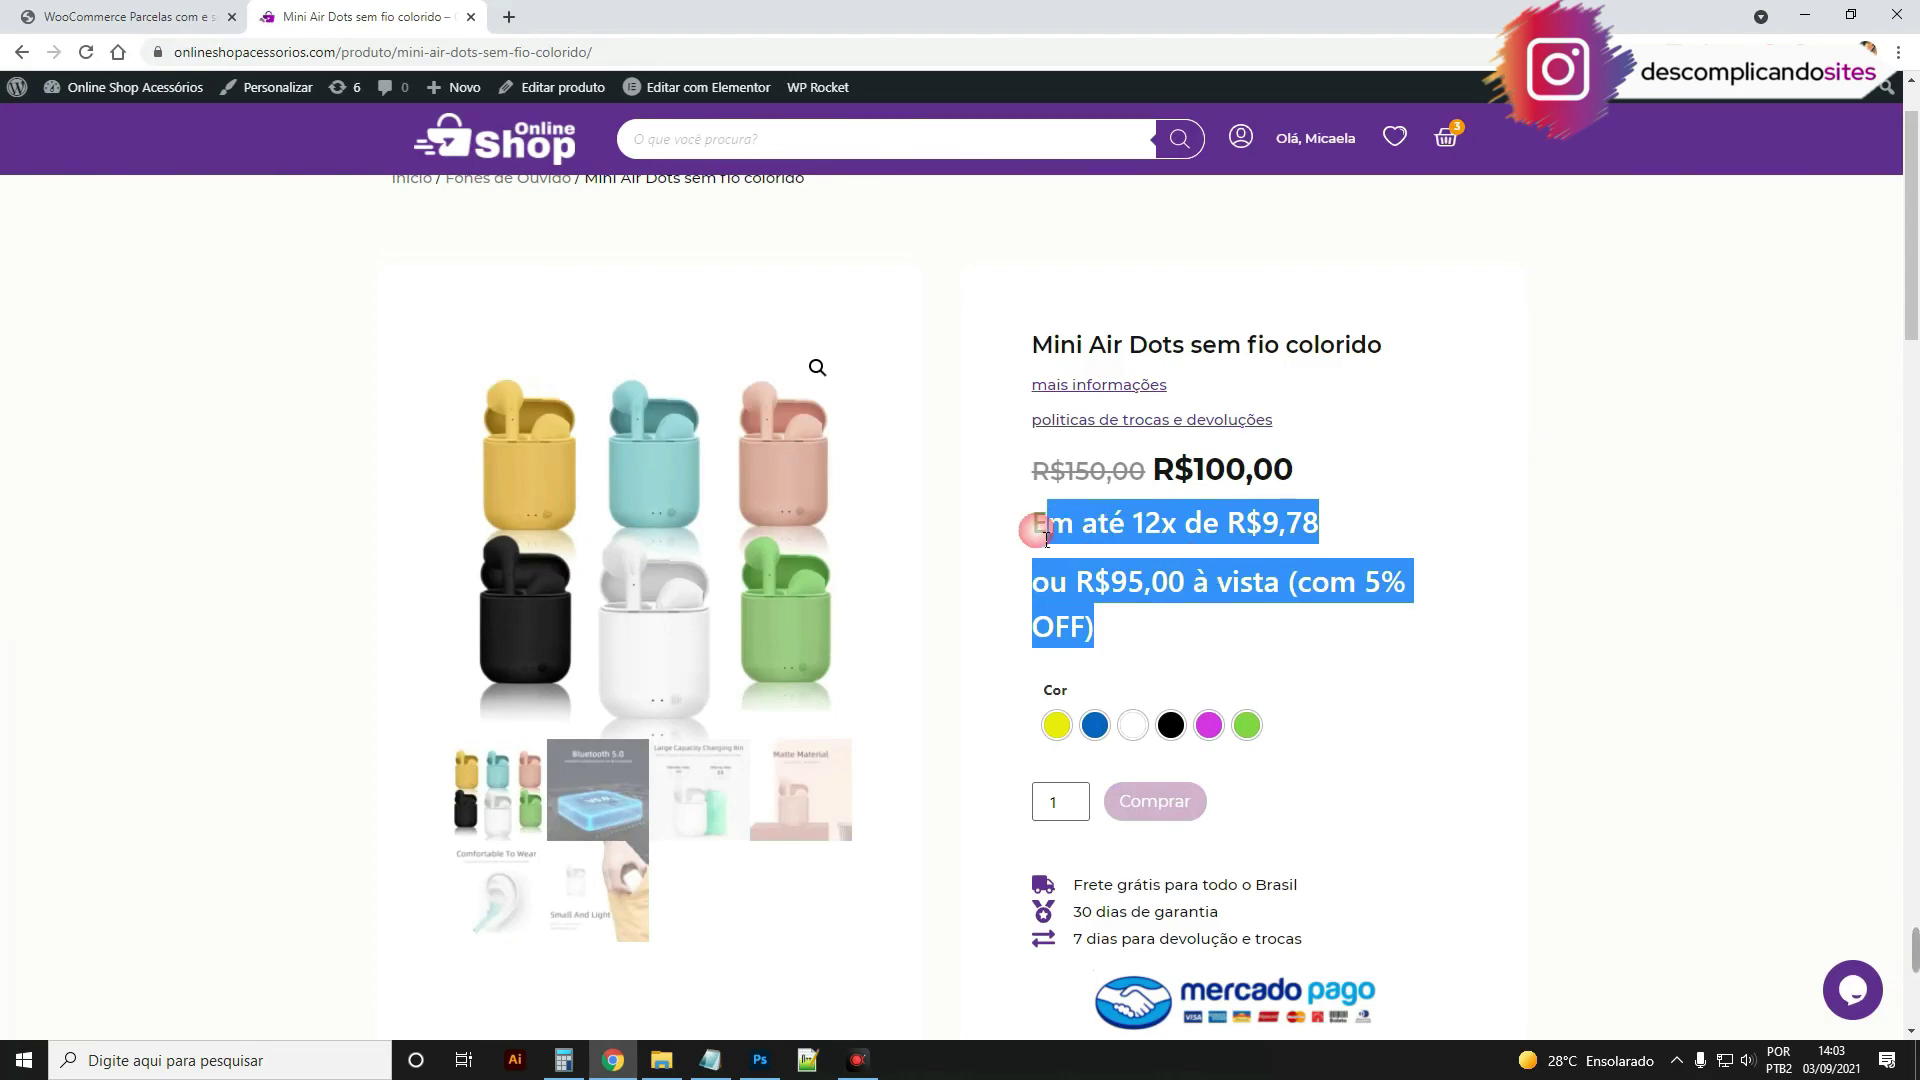
Step: In the Parcelas style settings, set the instalment prefix colour for the individual product page to #171717
{"action": "left_click", "coordinate": [213, 10]}
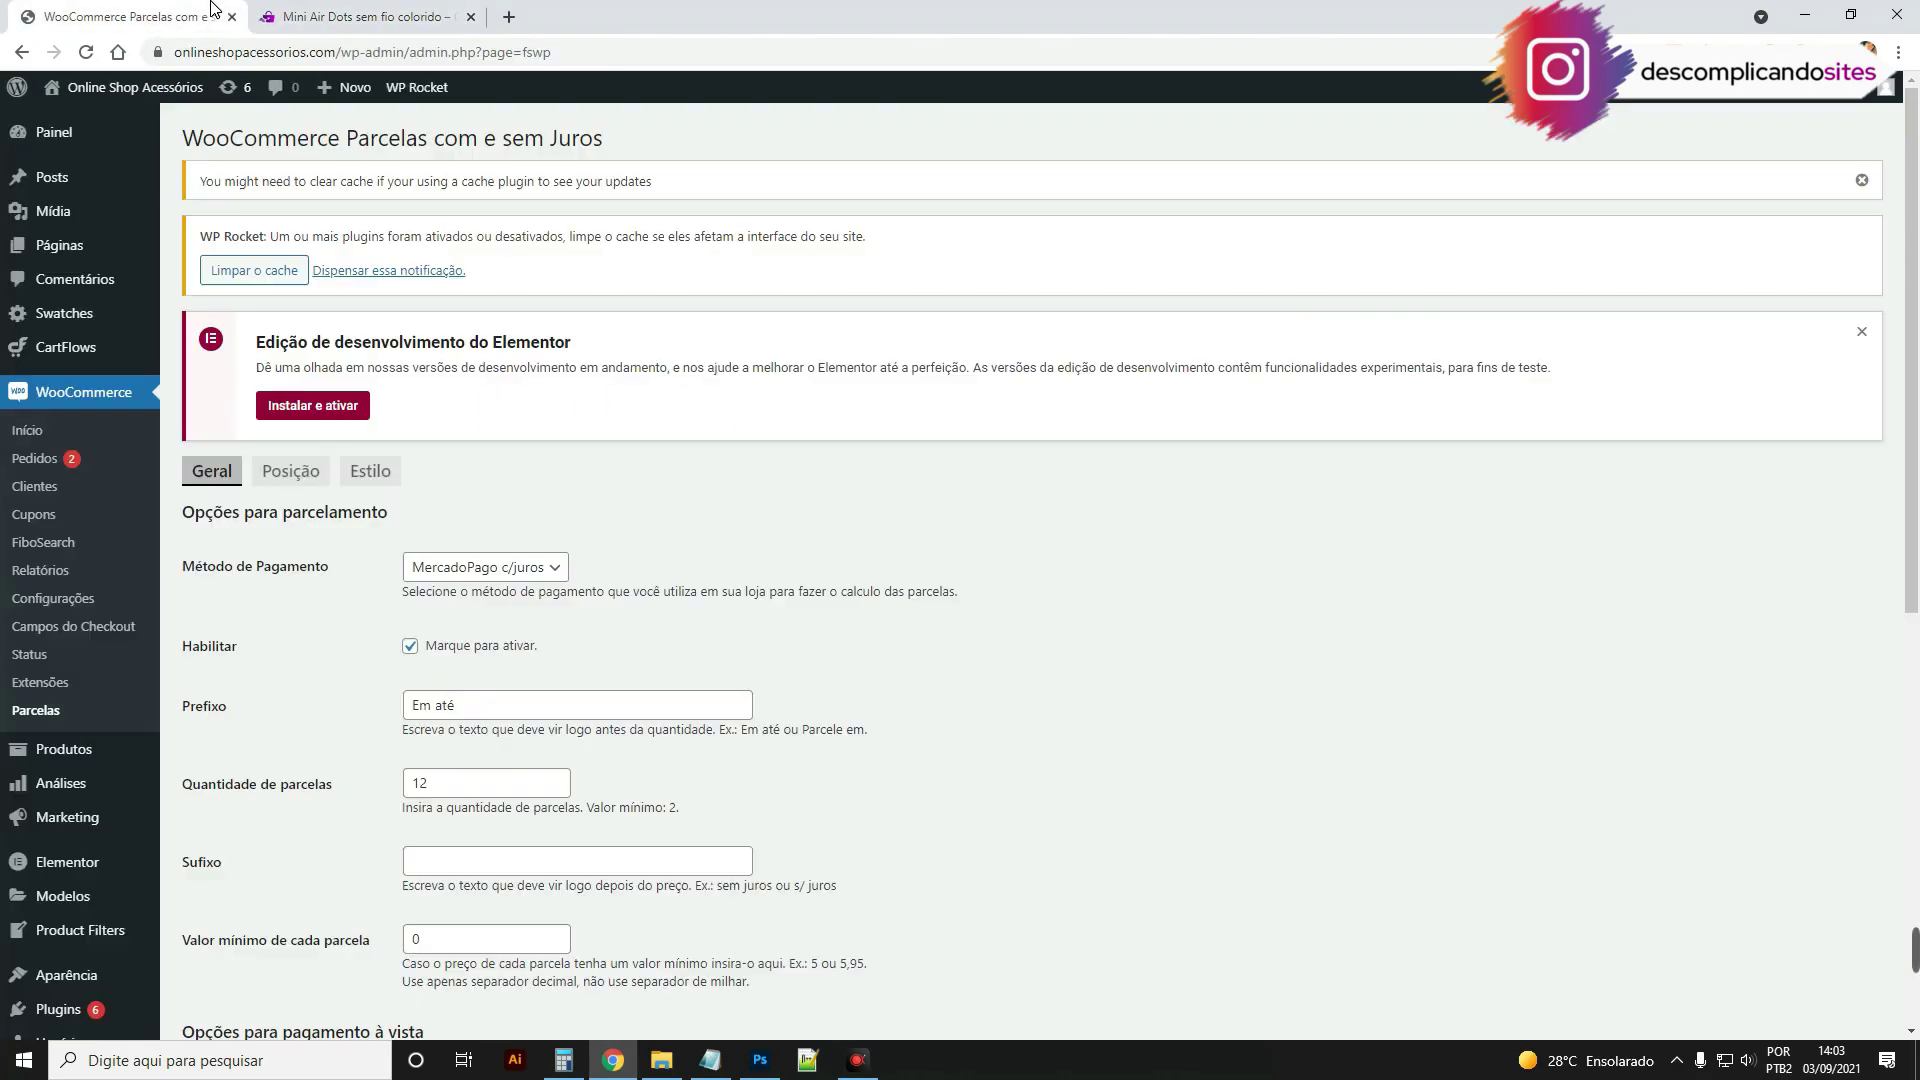
{"action": "left_click", "coordinate": [378, 469]}
{"action": "scroll", "coordinate": [450, 493], "scroll_direction": "down", "scroll_amount": 6}
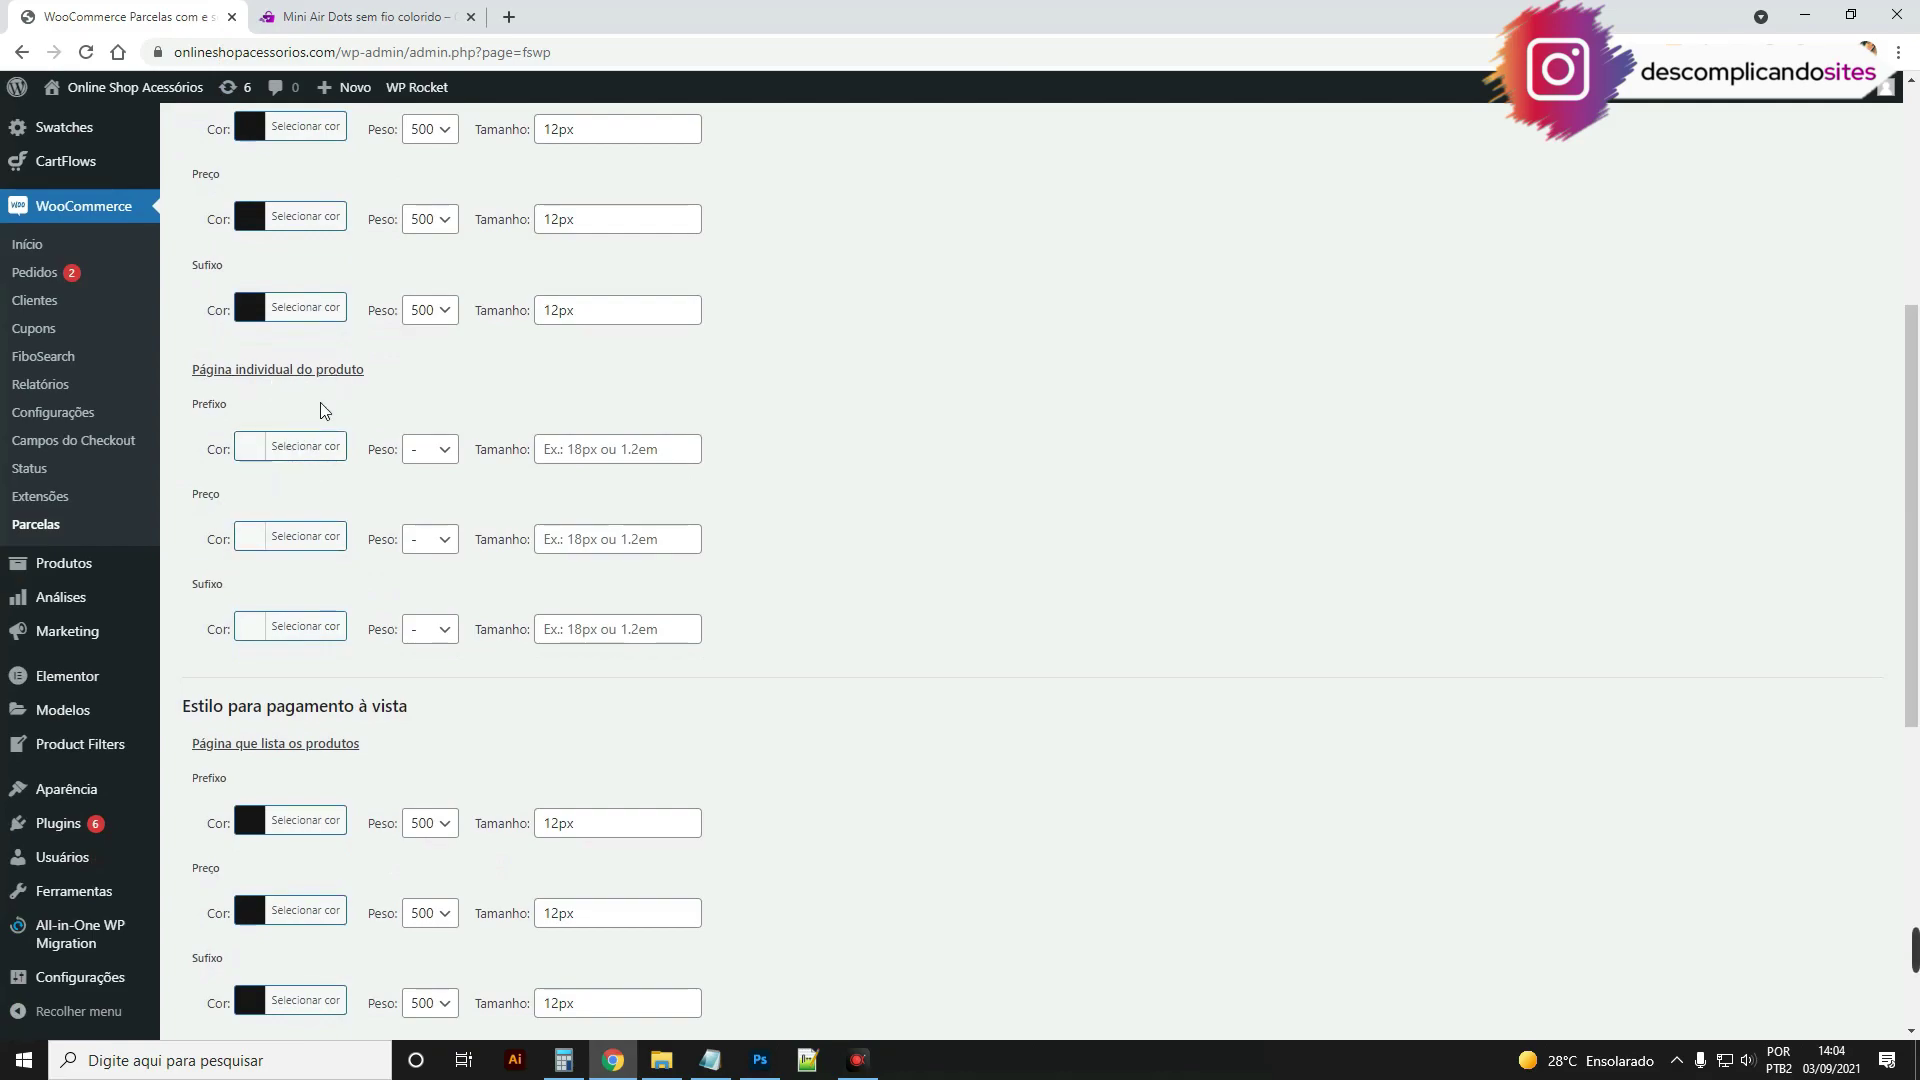
{"action": "left_click", "coordinate": [264, 446]}
{"action": "left_click", "coordinate": [396, 447]}
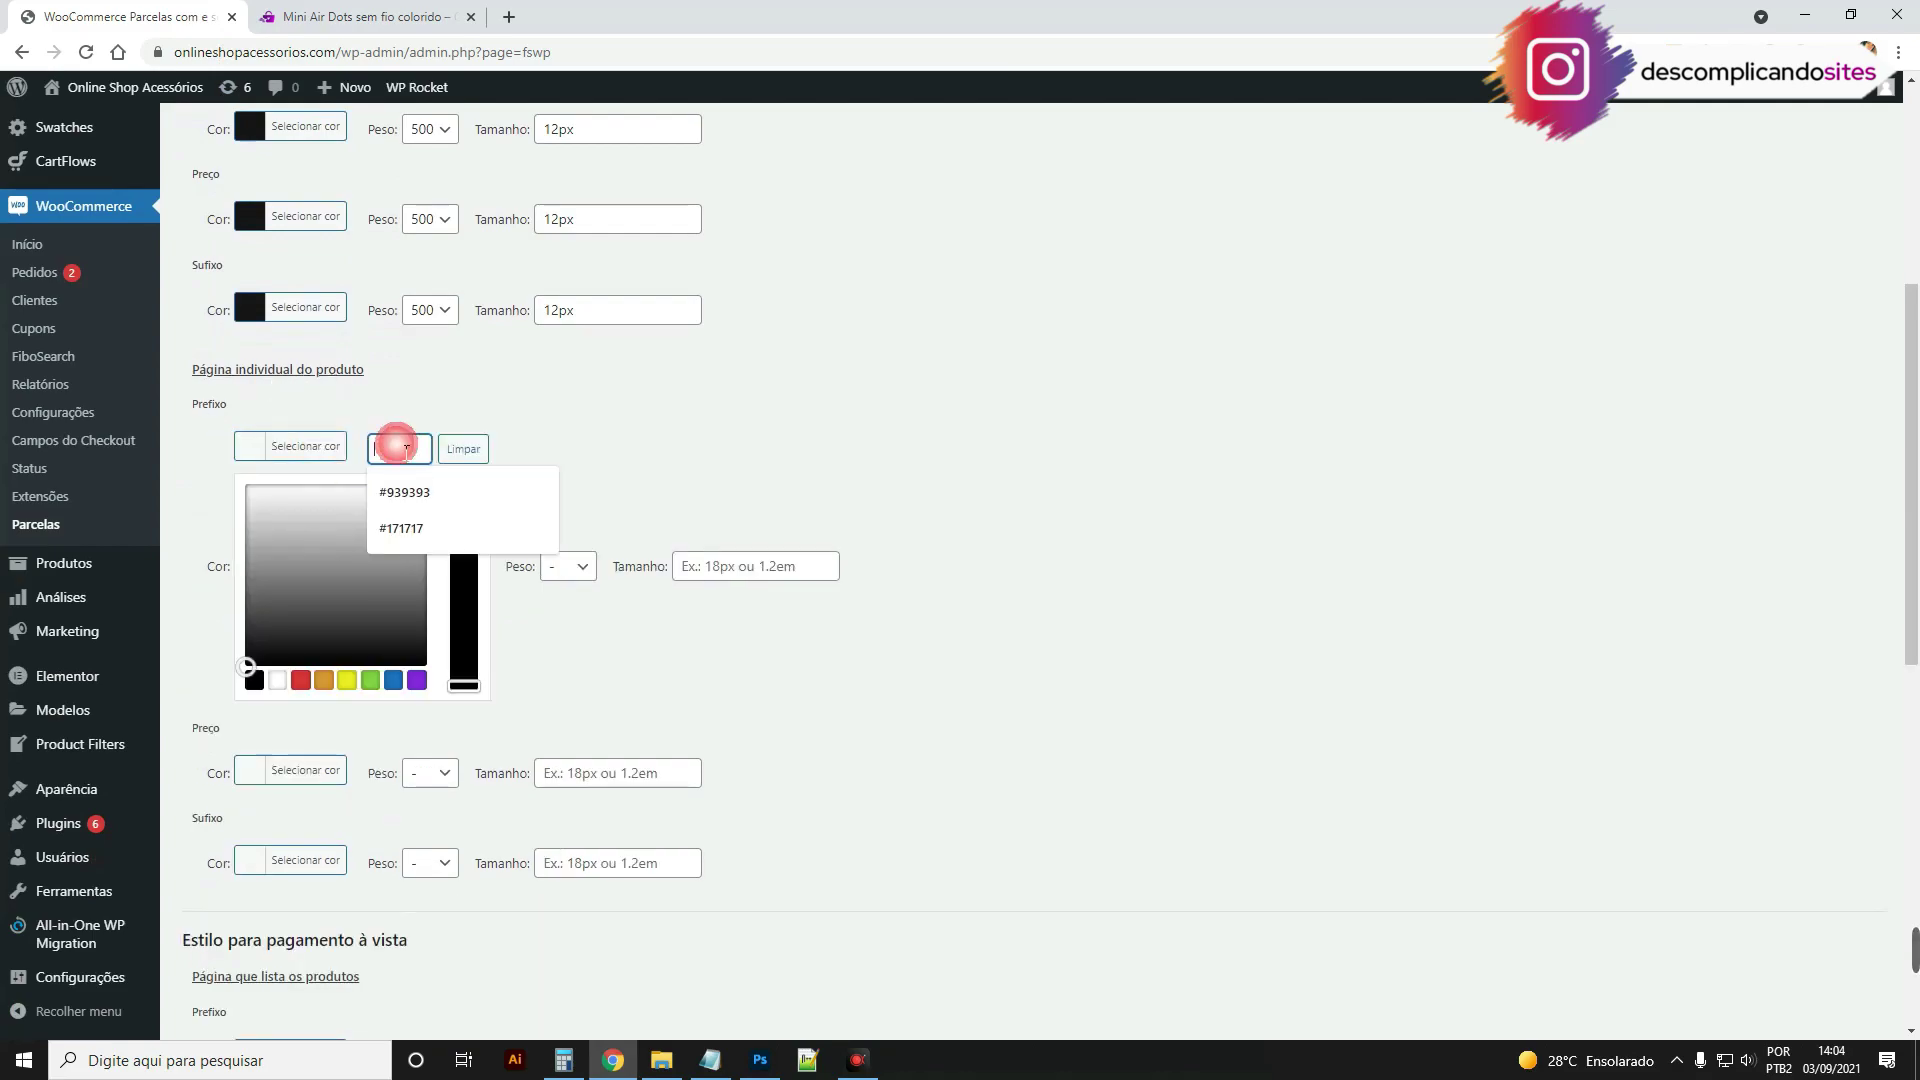
{"action": "left_click", "coordinate": [401, 528]}
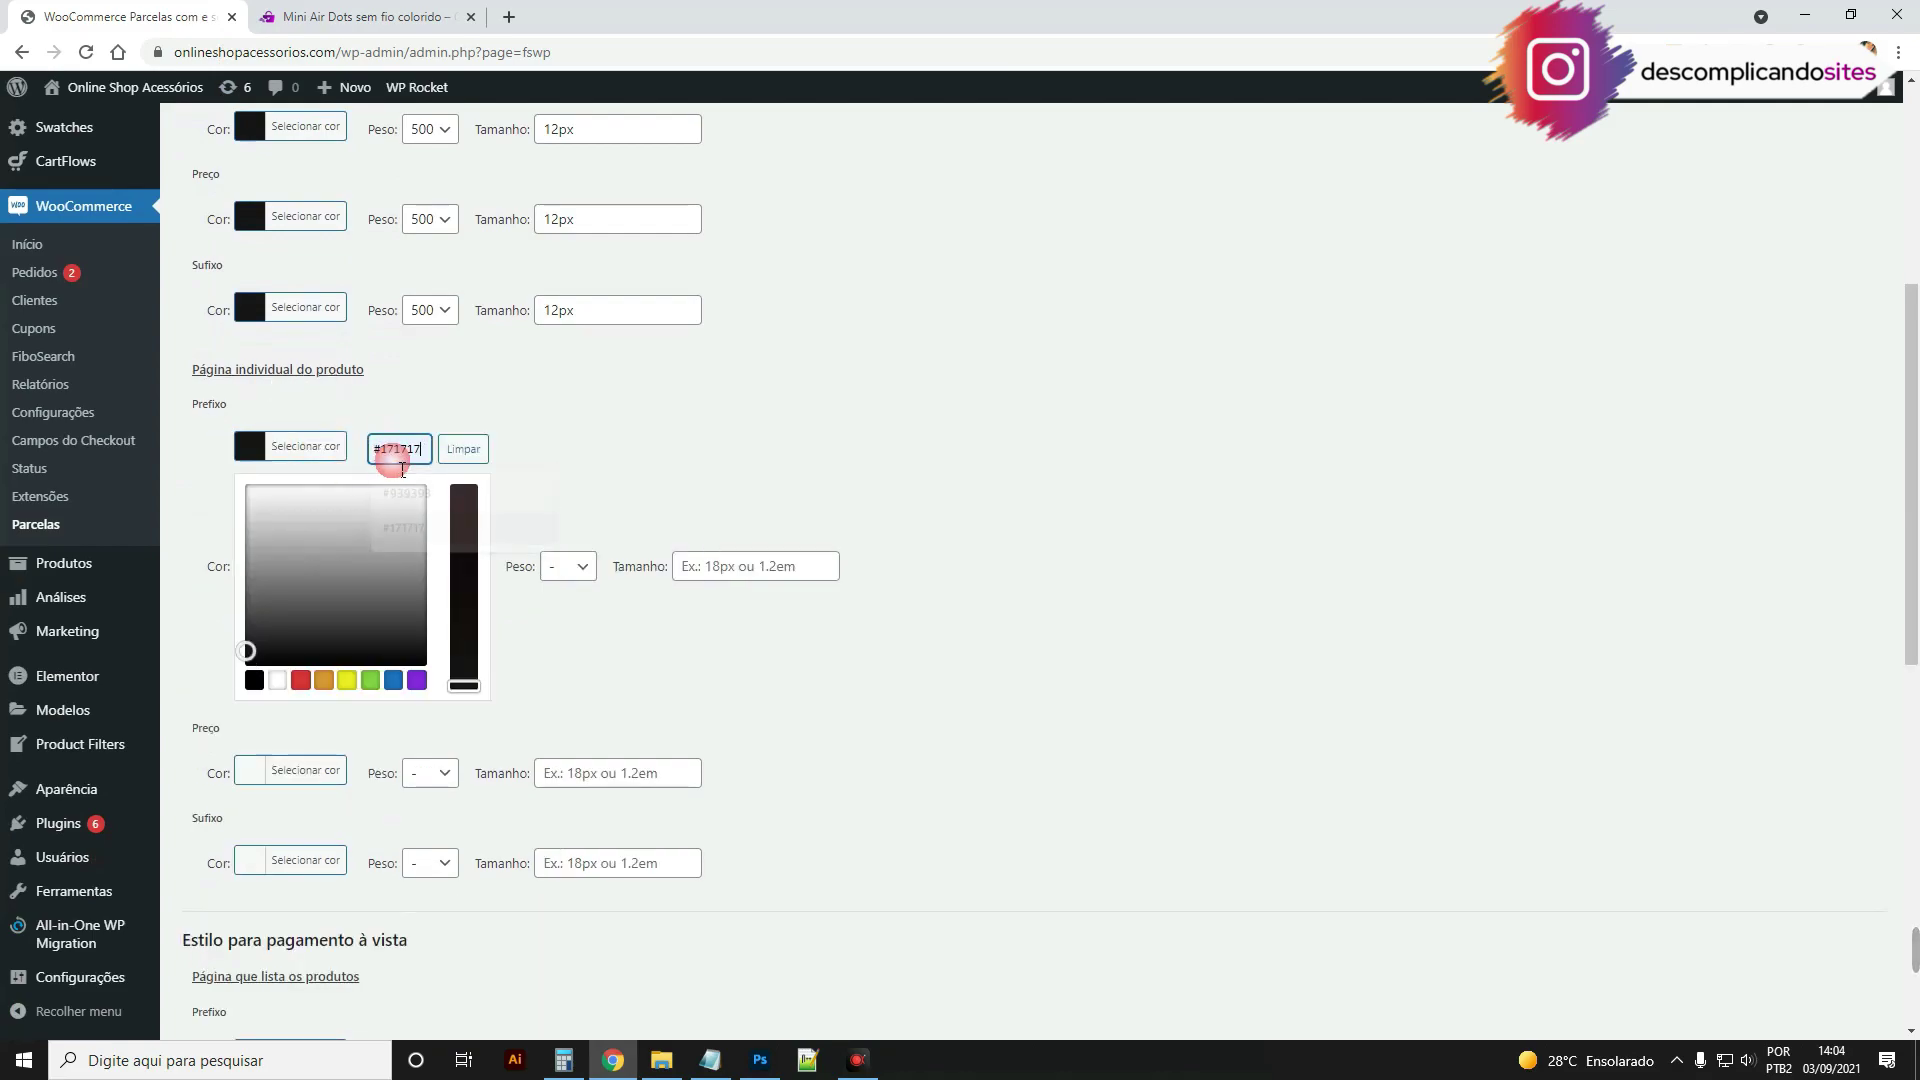
{"action": "left_click", "coordinate": [494, 422]}
Step: Set the instalment price and suffix colours for the individual product page to #171717
{"action": "left_click", "coordinate": [343, 540]}
{"action": "left_click", "coordinate": [380, 538]}
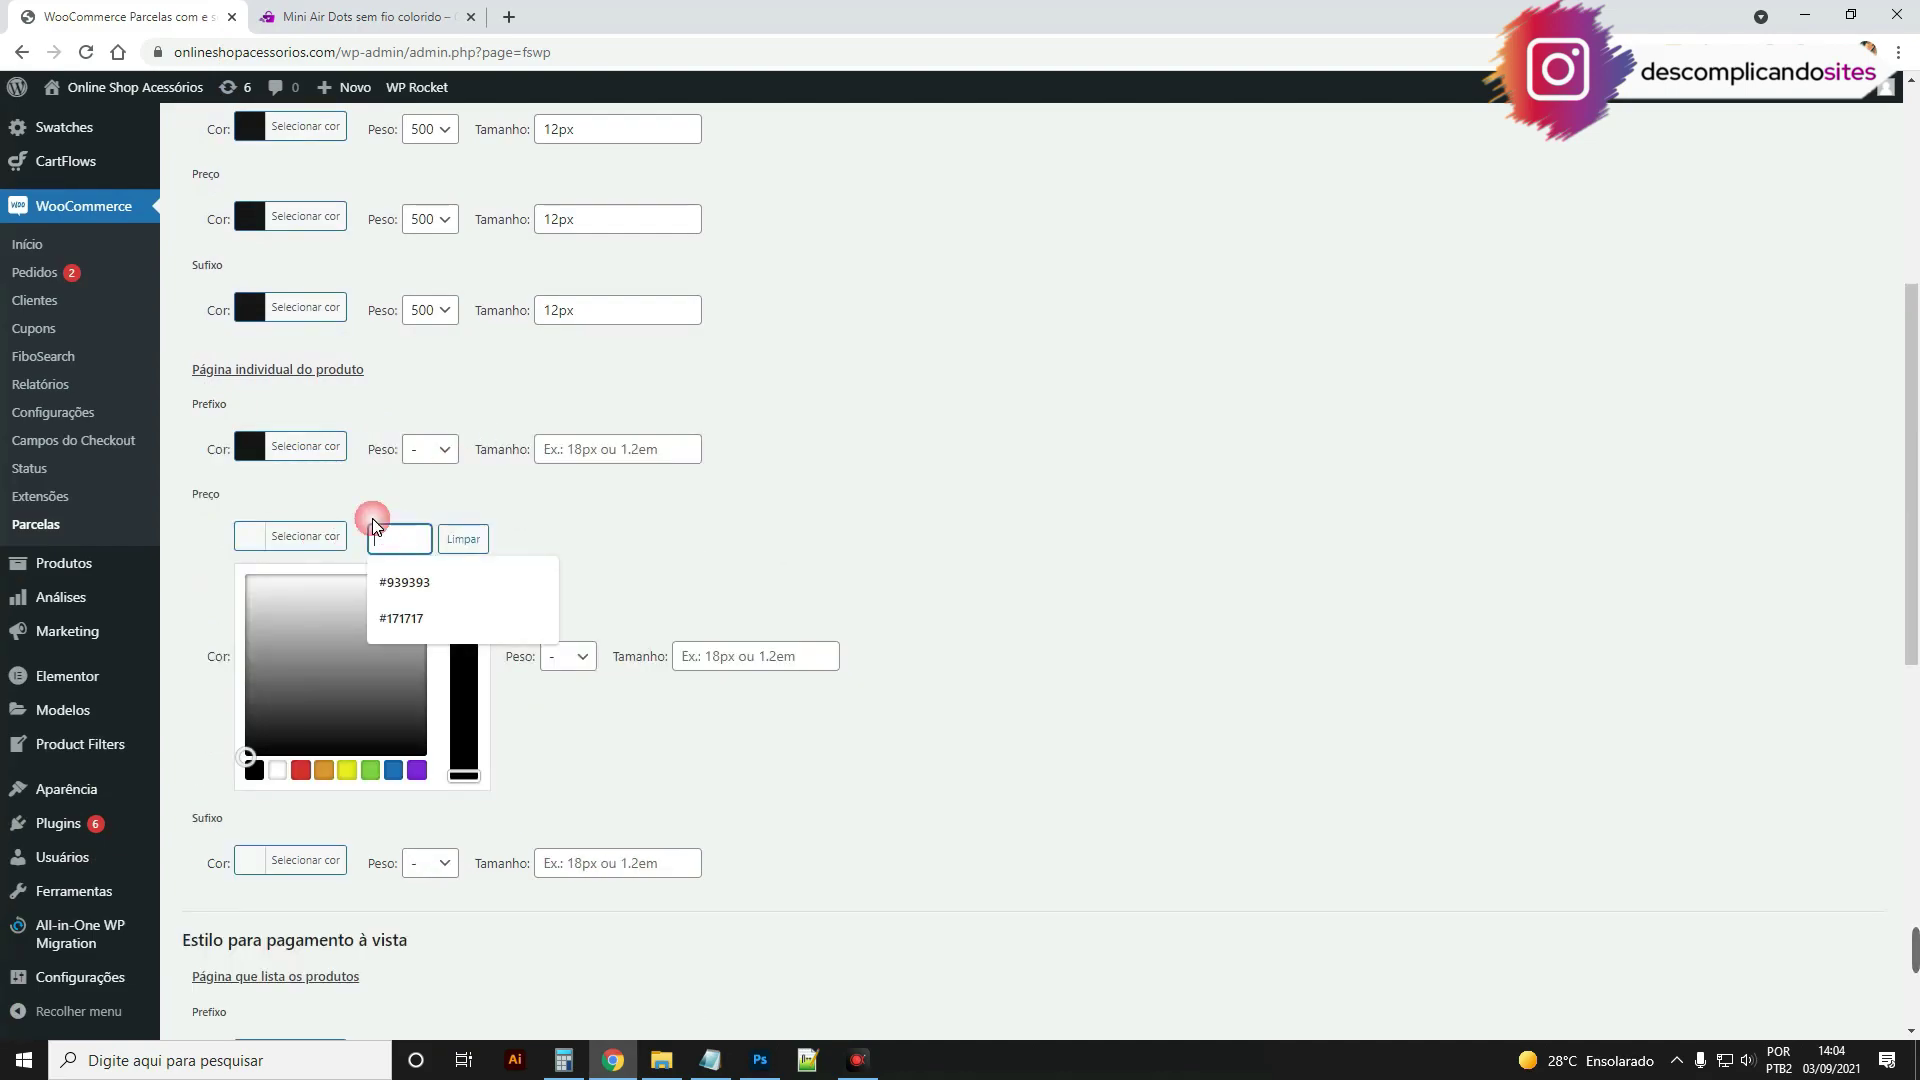
{"action": "left_click", "coordinate": [377, 587]}
{"action": "left_click", "coordinate": [370, 518]}
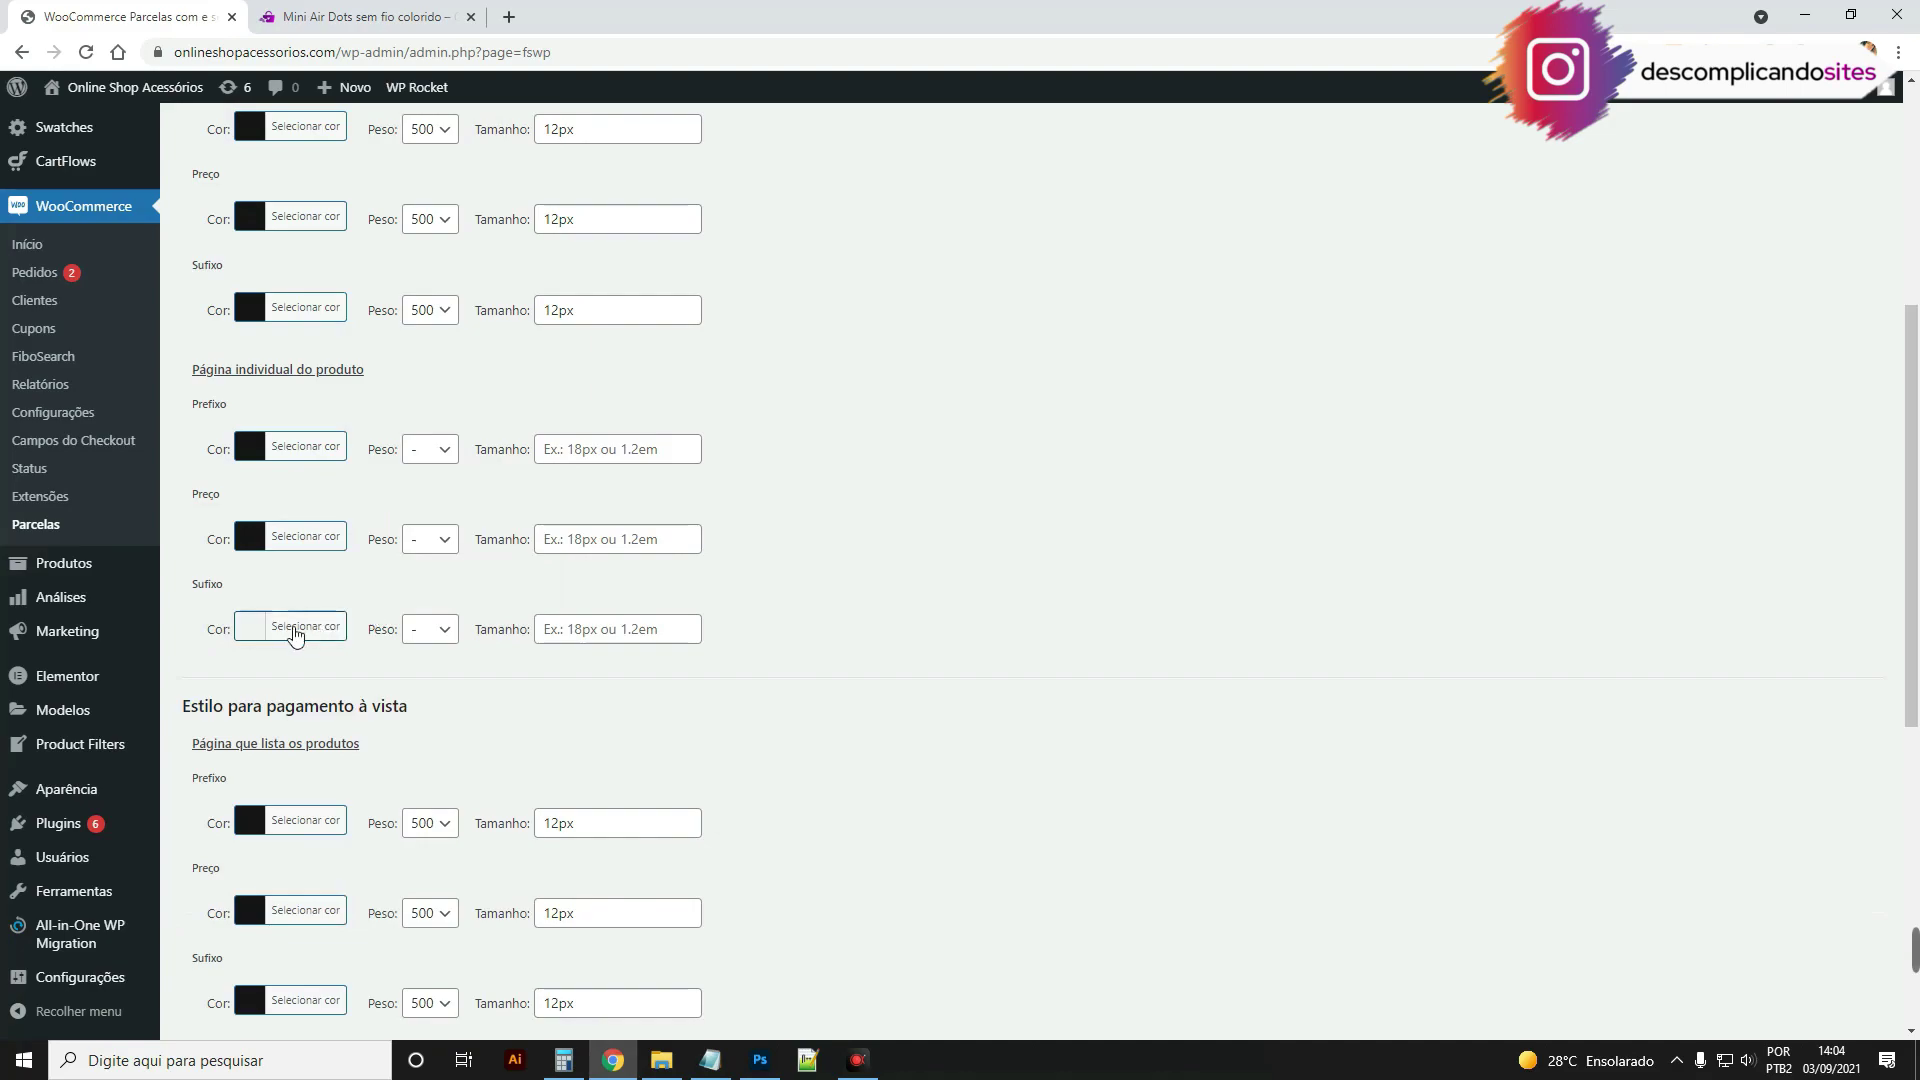
{"action": "left_click", "coordinate": [300, 626]}
{"action": "left_click", "coordinate": [388, 630]}
{"action": "left_click", "coordinate": [401, 708]}
{"action": "left_click", "coordinate": [377, 574]}
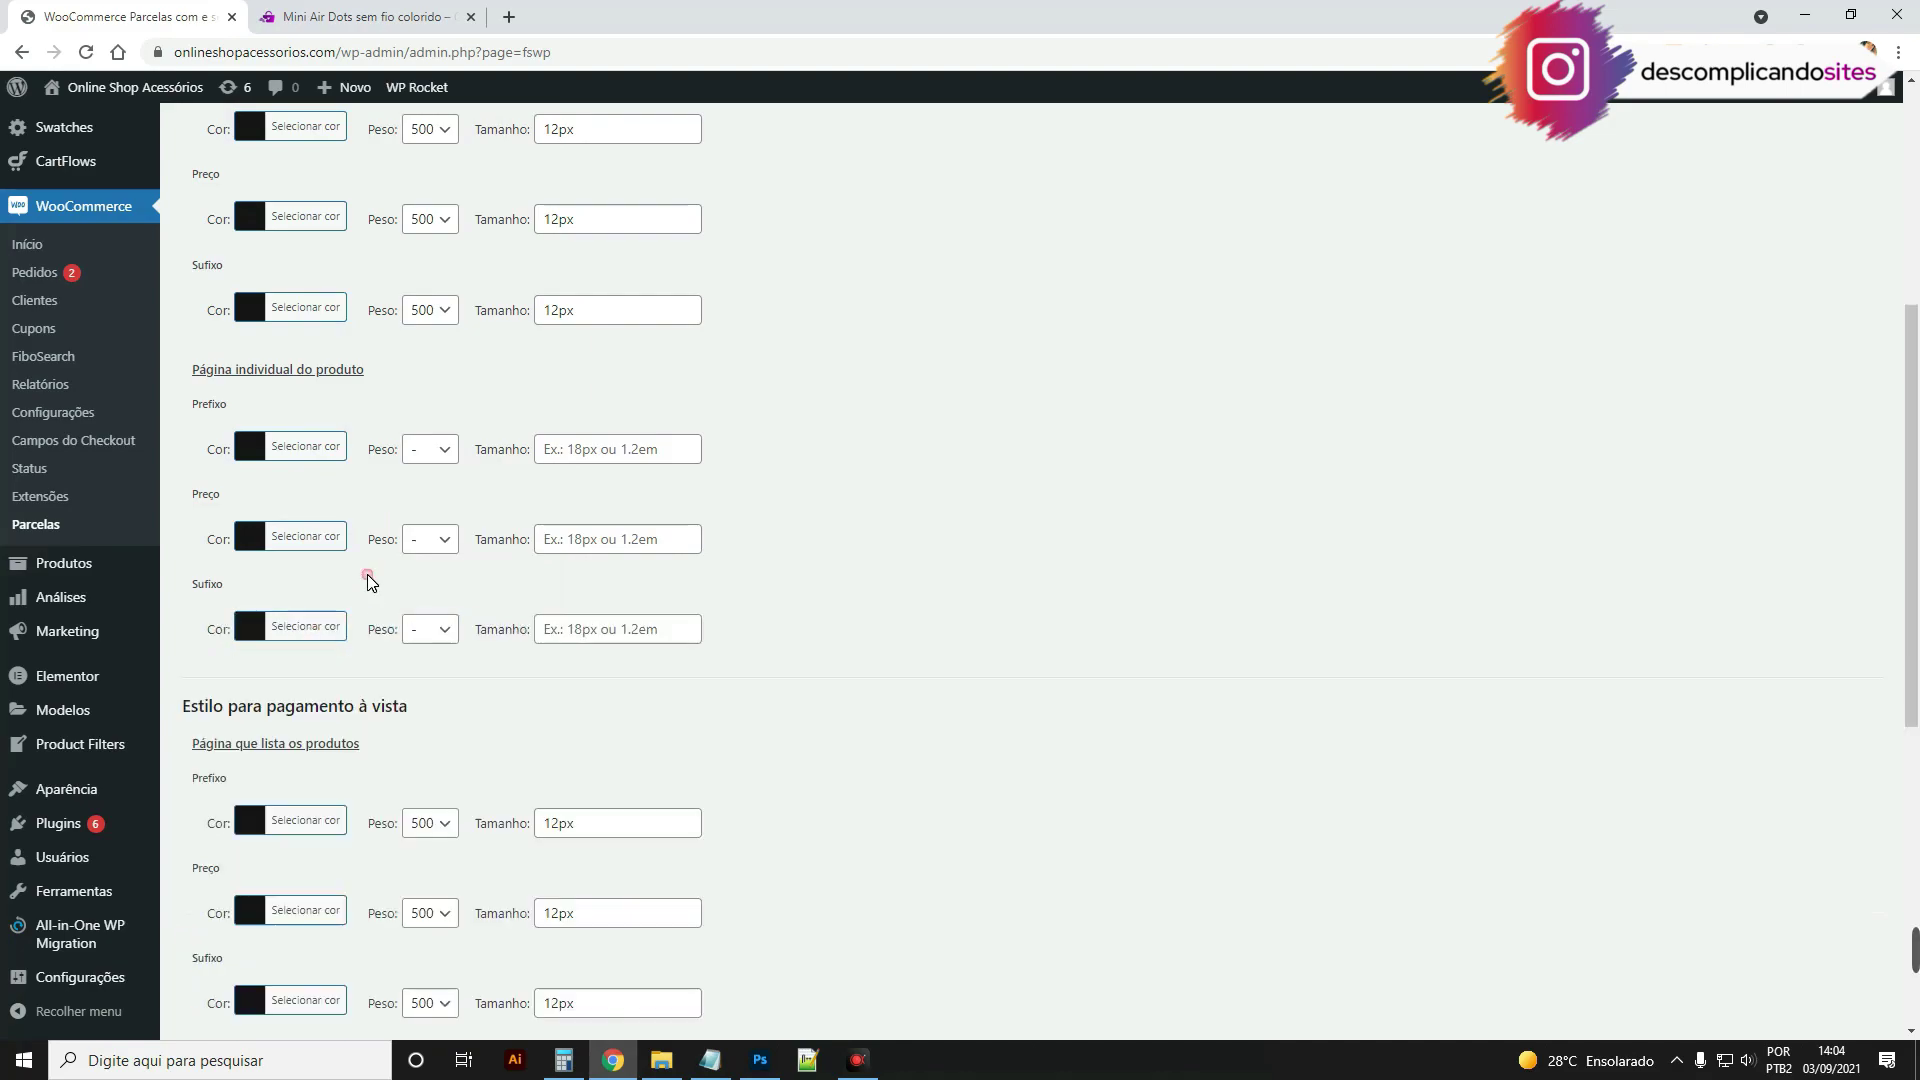
Step: Set the weight of the instalment prefix, price and suffix for the individual product page to 500
{"action": "left_click", "coordinate": [428, 452]}
{"action": "left_click", "coordinate": [430, 577]}
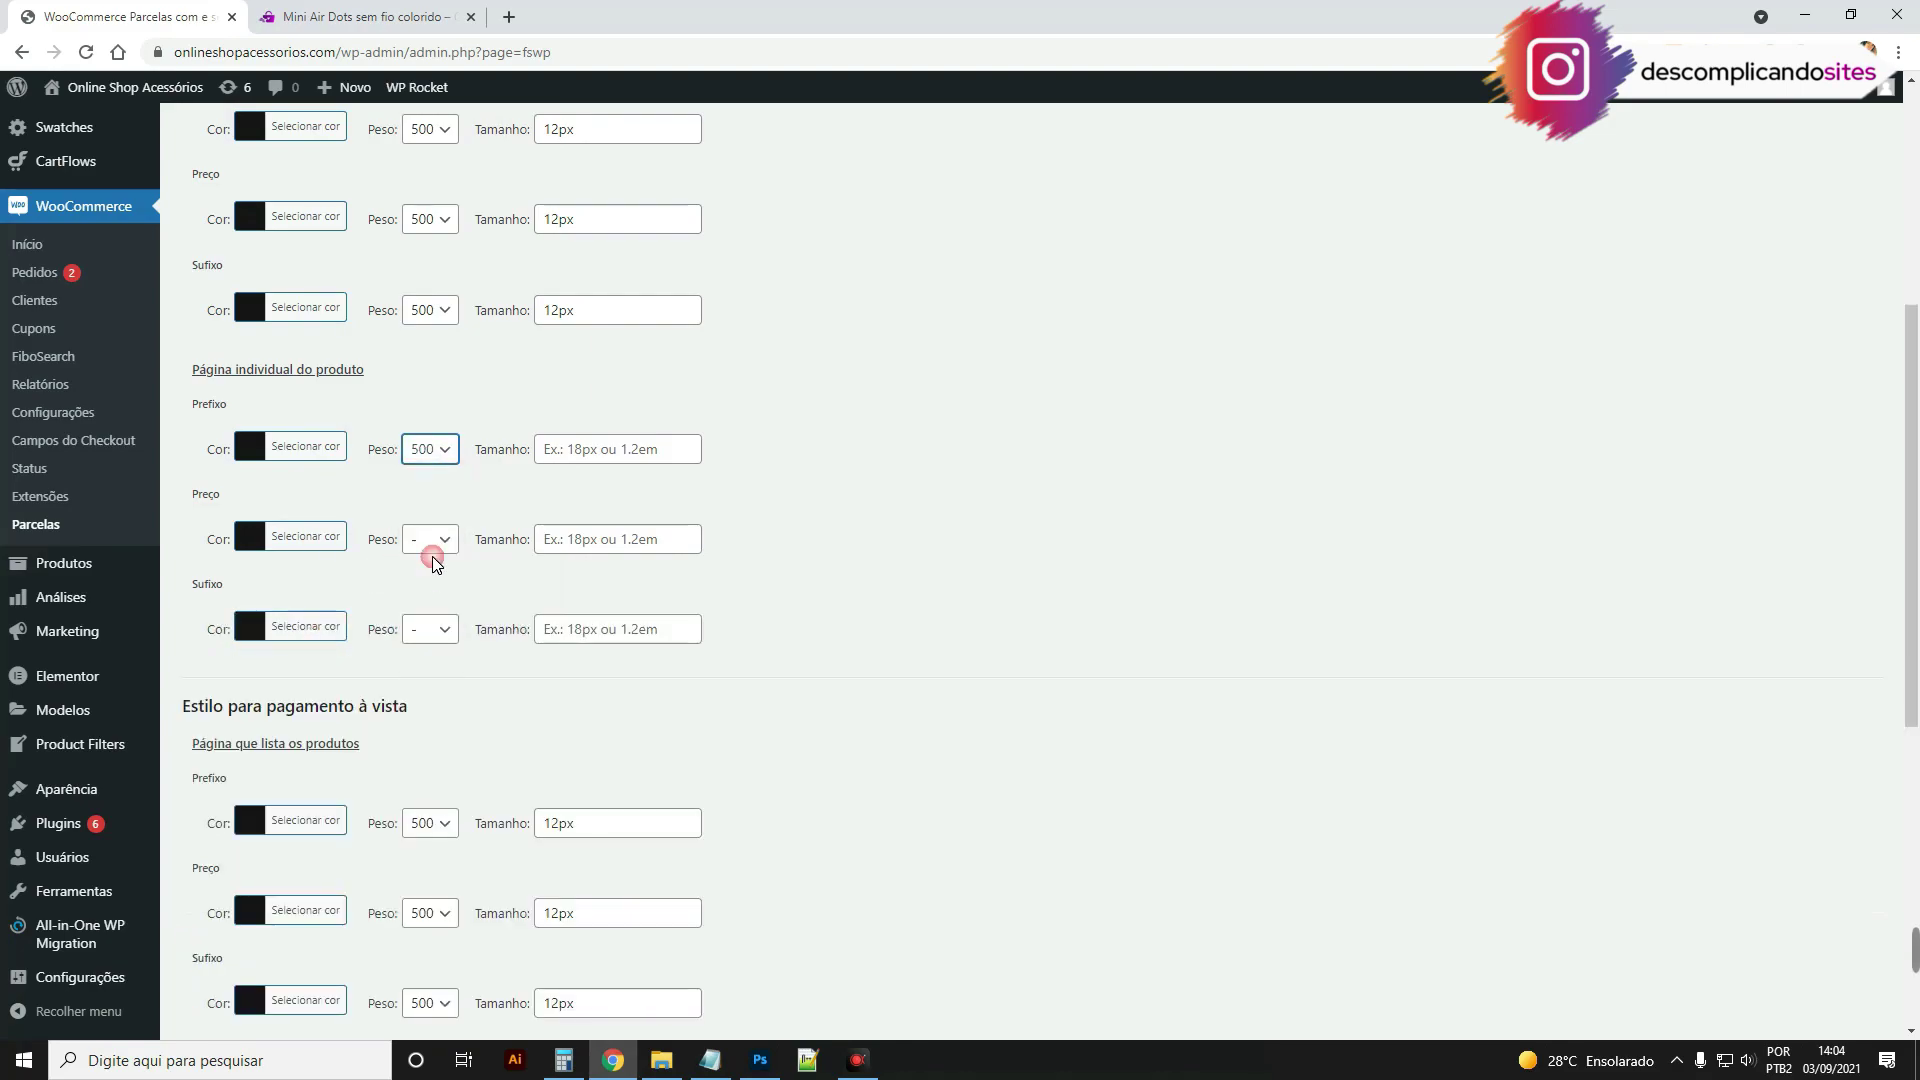
{"action": "left_click", "coordinate": [431, 540]}
{"action": "left_click", "coordinate": [433, 645]}
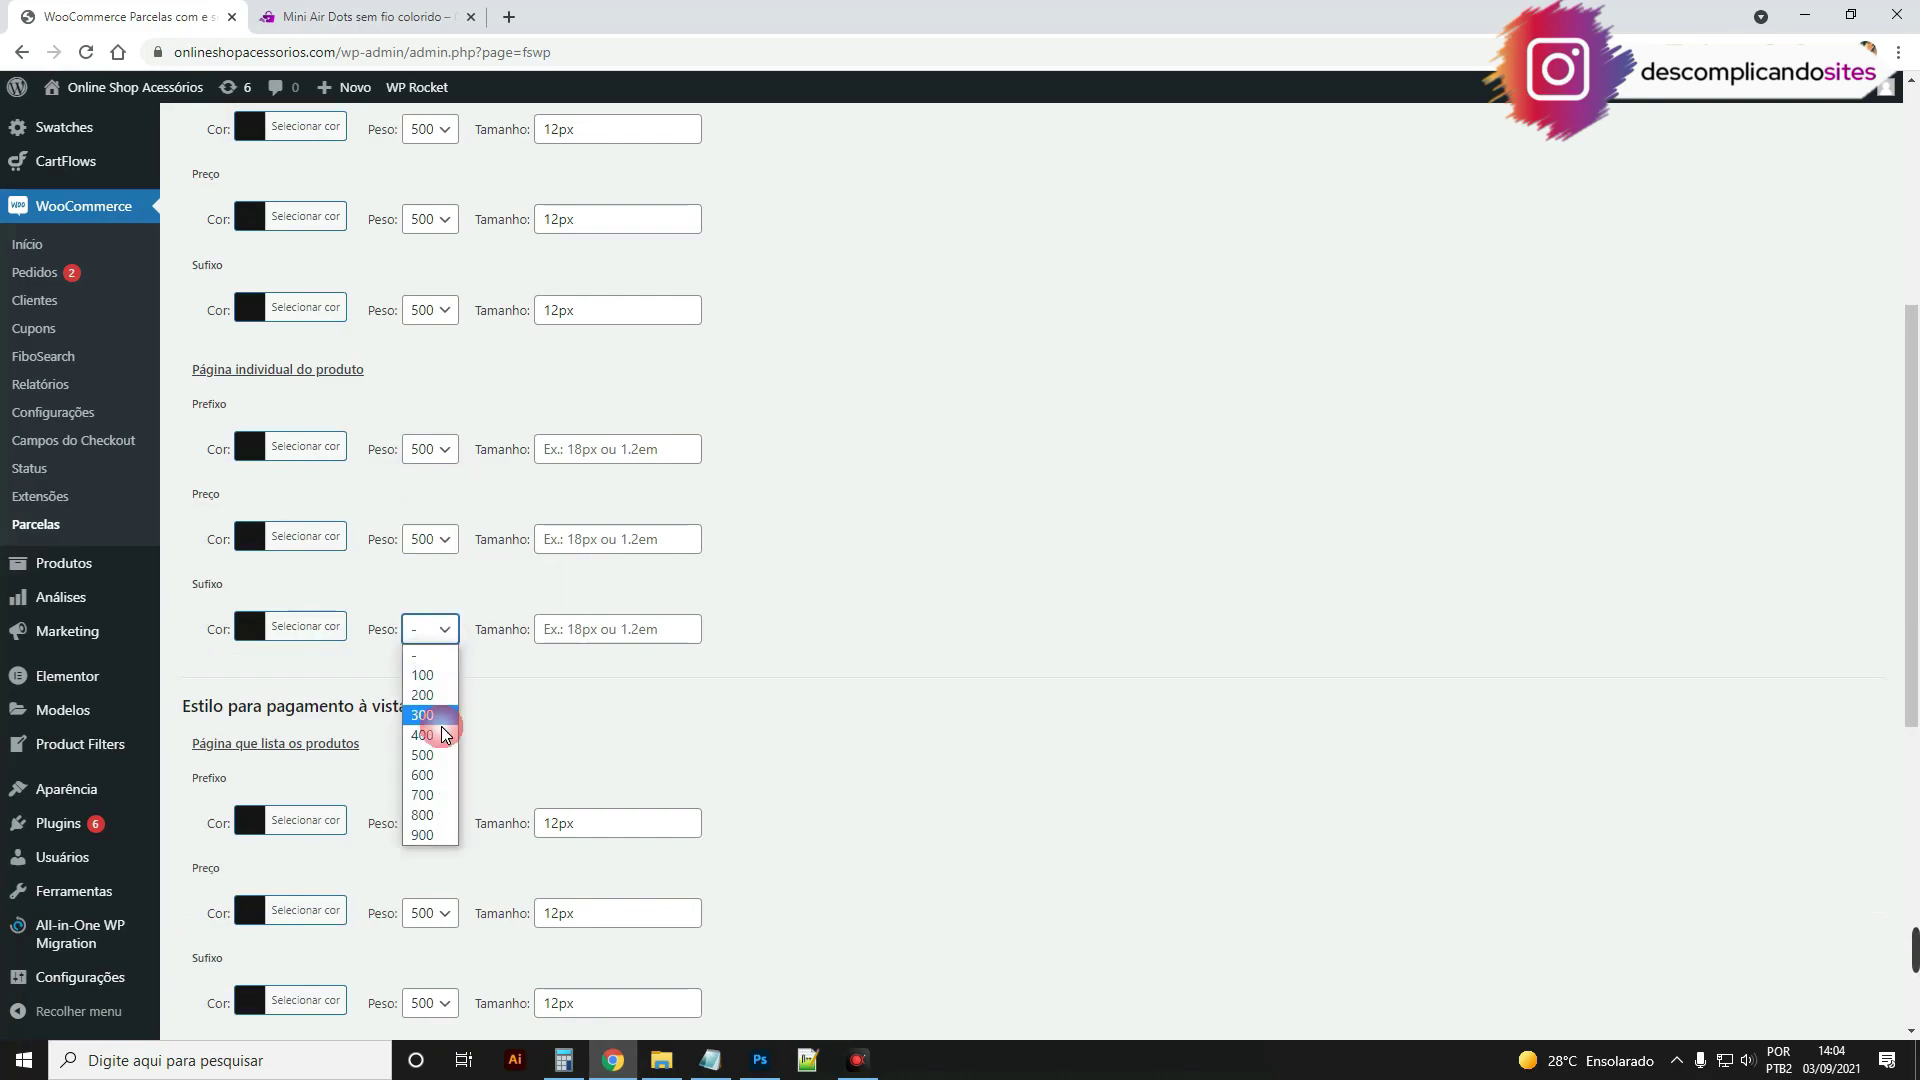
{"action": "left_click", "coordinate": [438, 750]}
Step: Set the size of the instalment prefix, price and suffix for the individual product page to 17px
{"action": "left_click", "coordinate": [593, 449]}
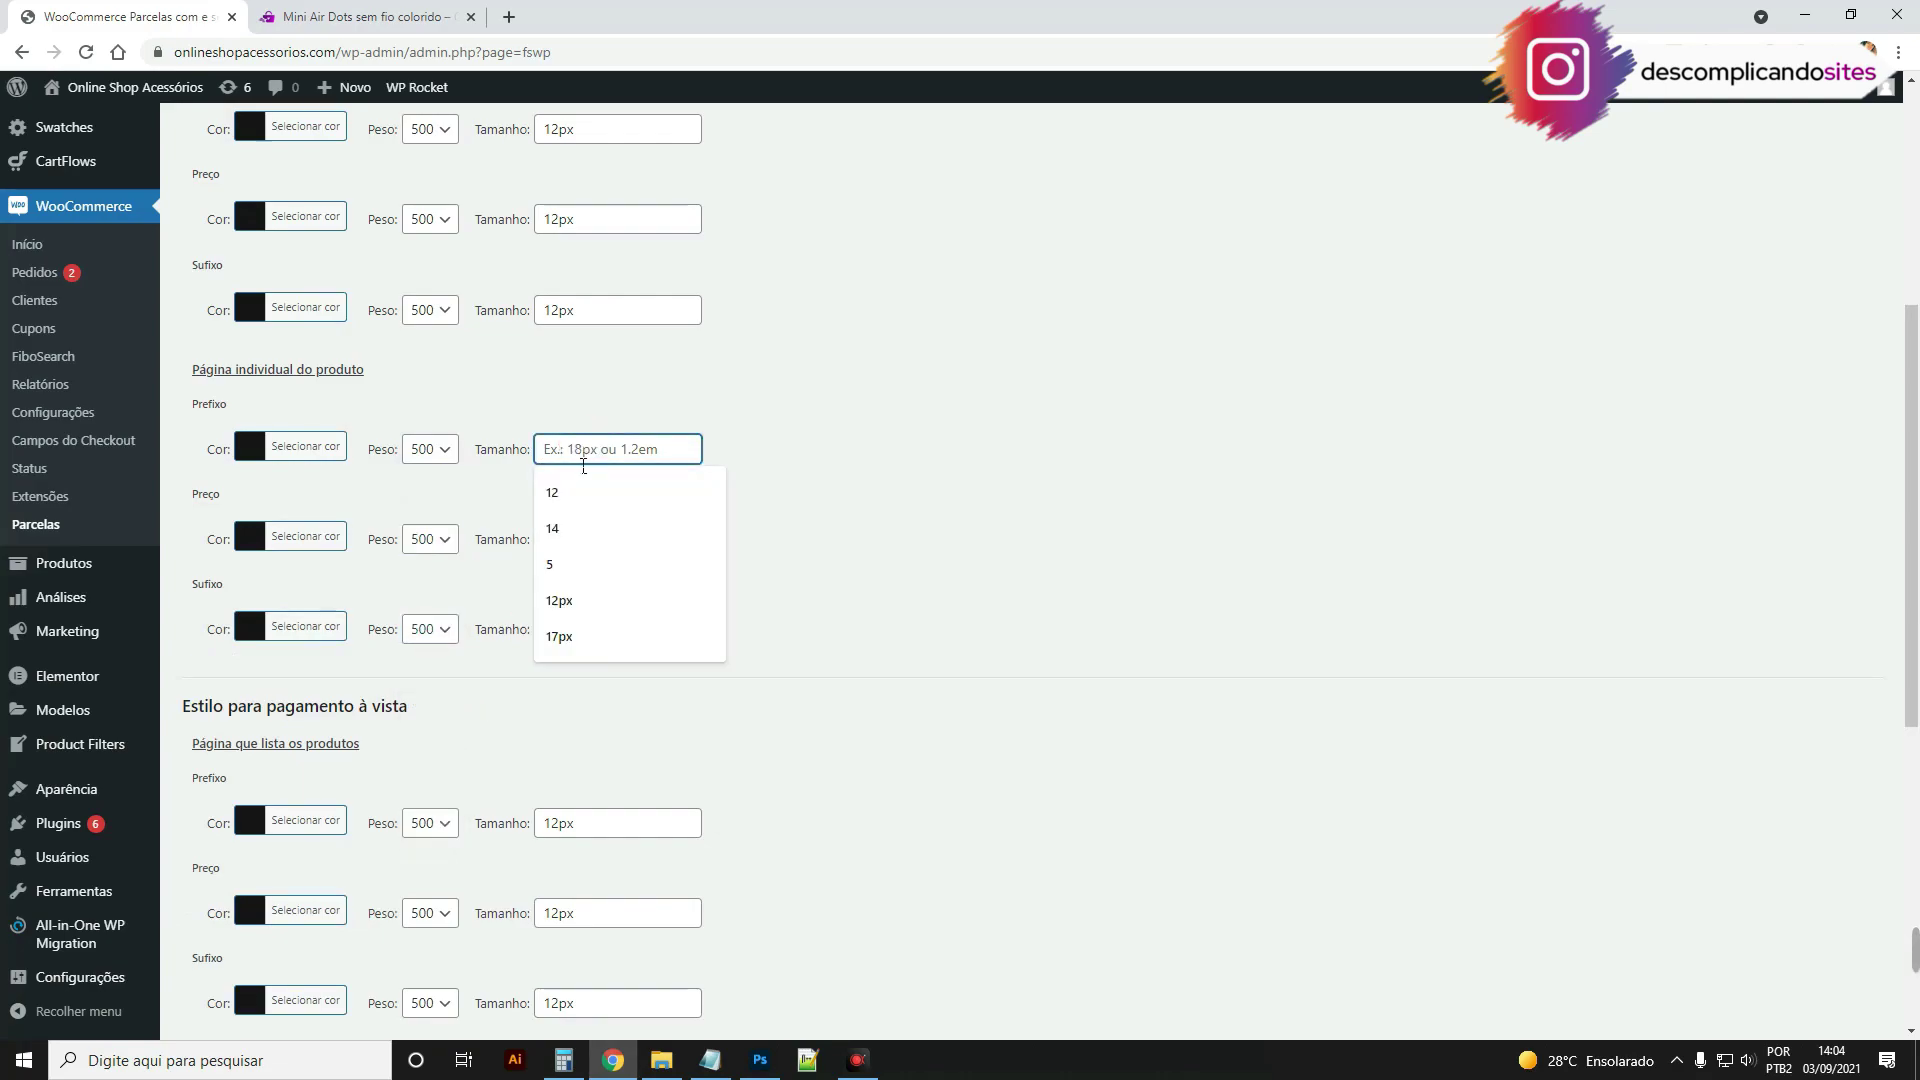
{"action": "type", "text": "17"}
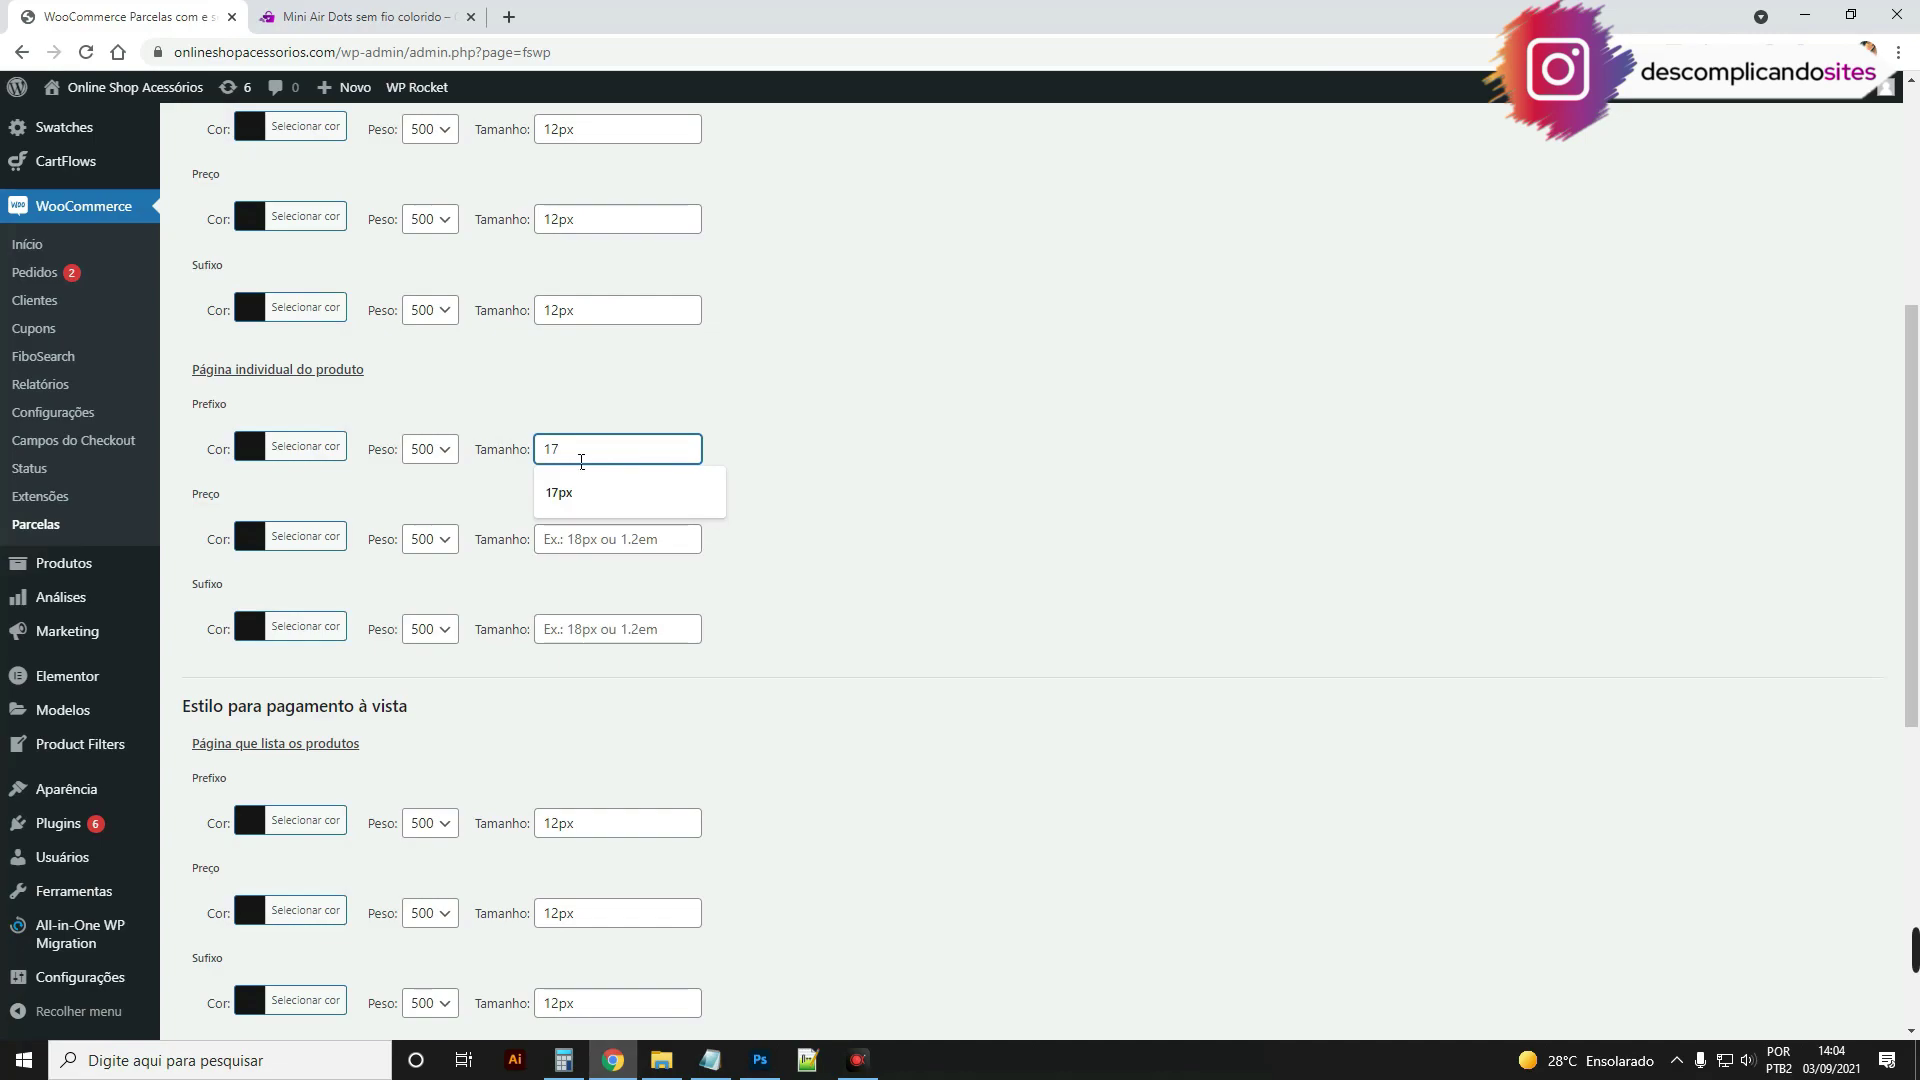
{"action": "left_click", "coordinate": [612, 474]}
{"action": "left_click", "coordinate": [643, 539]}
{"action": "left_click", "coordinate": [560, 690]}
{"action": "left_click", "coordinate": [600, 628]}
{"action": "left_click", "coordinate": [560, 779]}
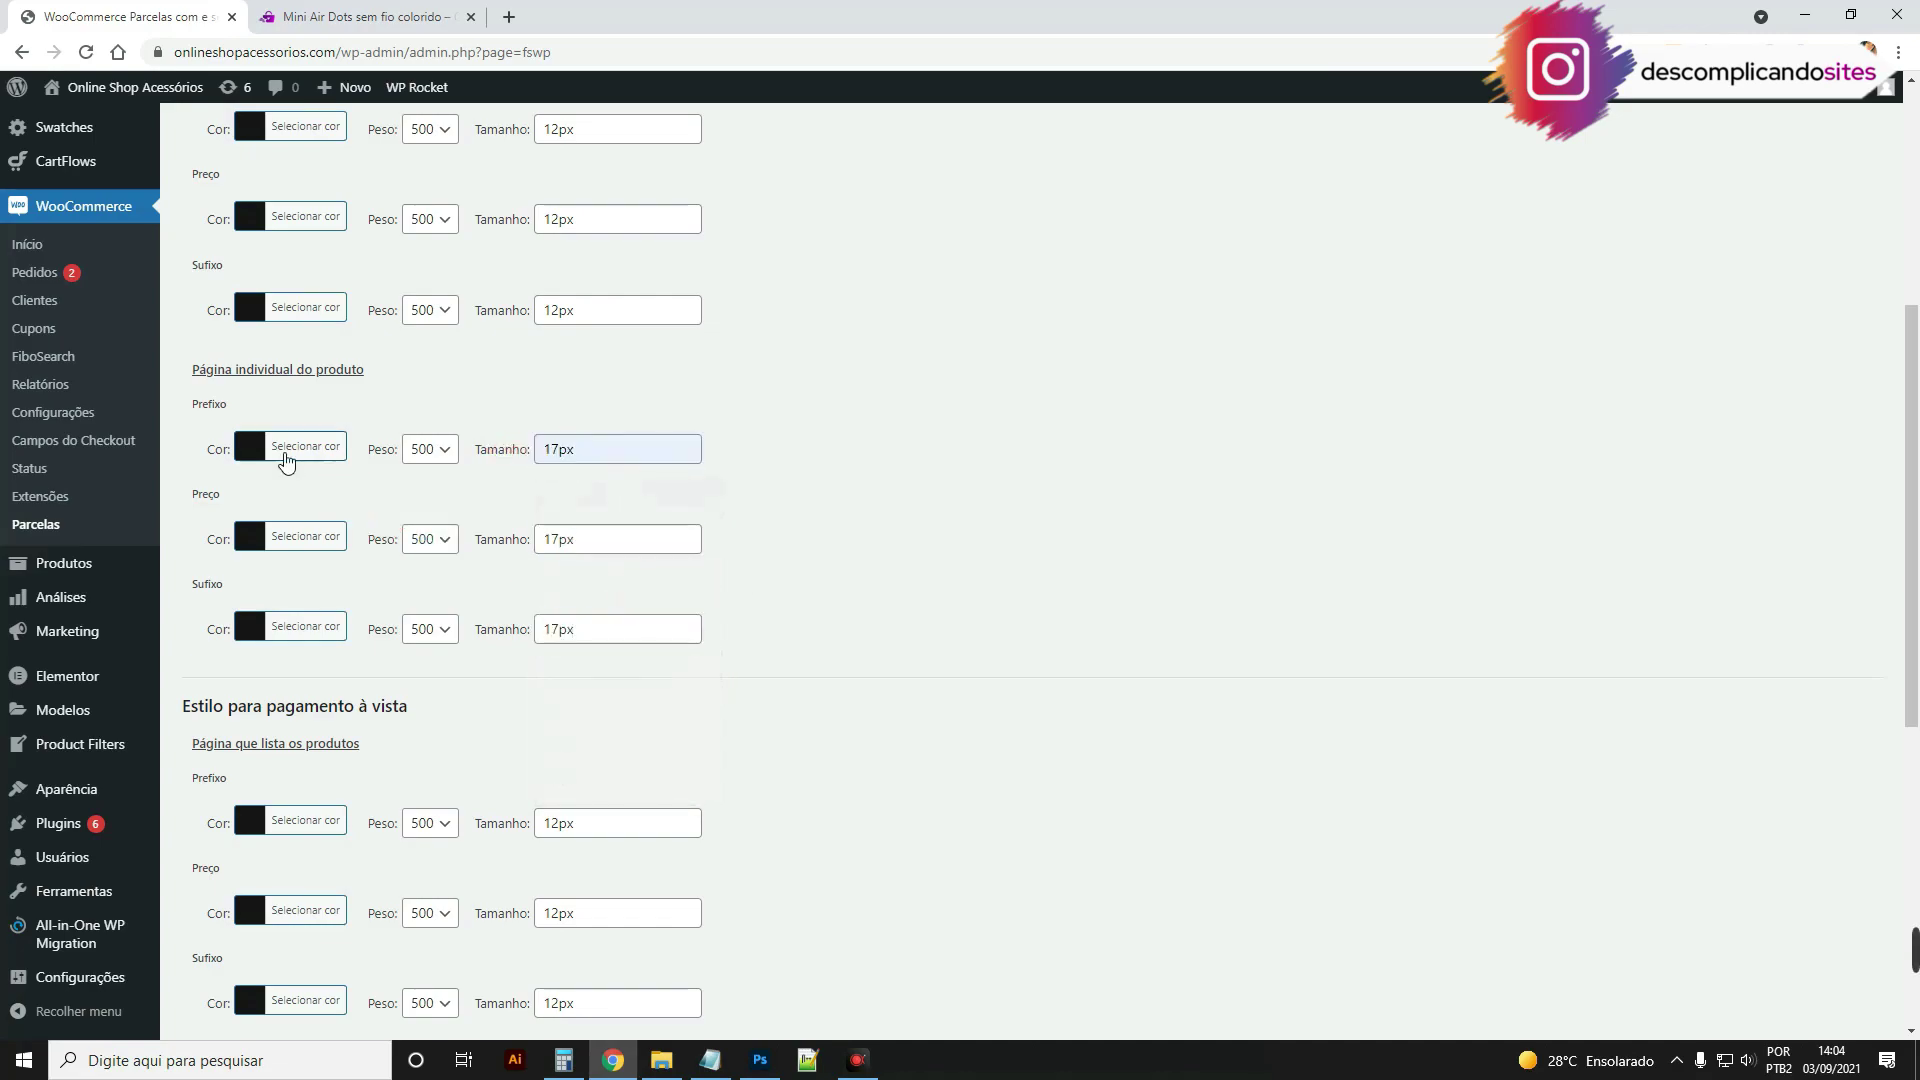
Step: Copy the instalment prefix colour #171717 and apply it to the cash payment prefix for the individual product page
{"action": "left_click", "coordinate": [286, 460]}
{"action": "triple_click", "coordinate": [429, 461]}
{"action": "key", "text": "ctrl+c"}
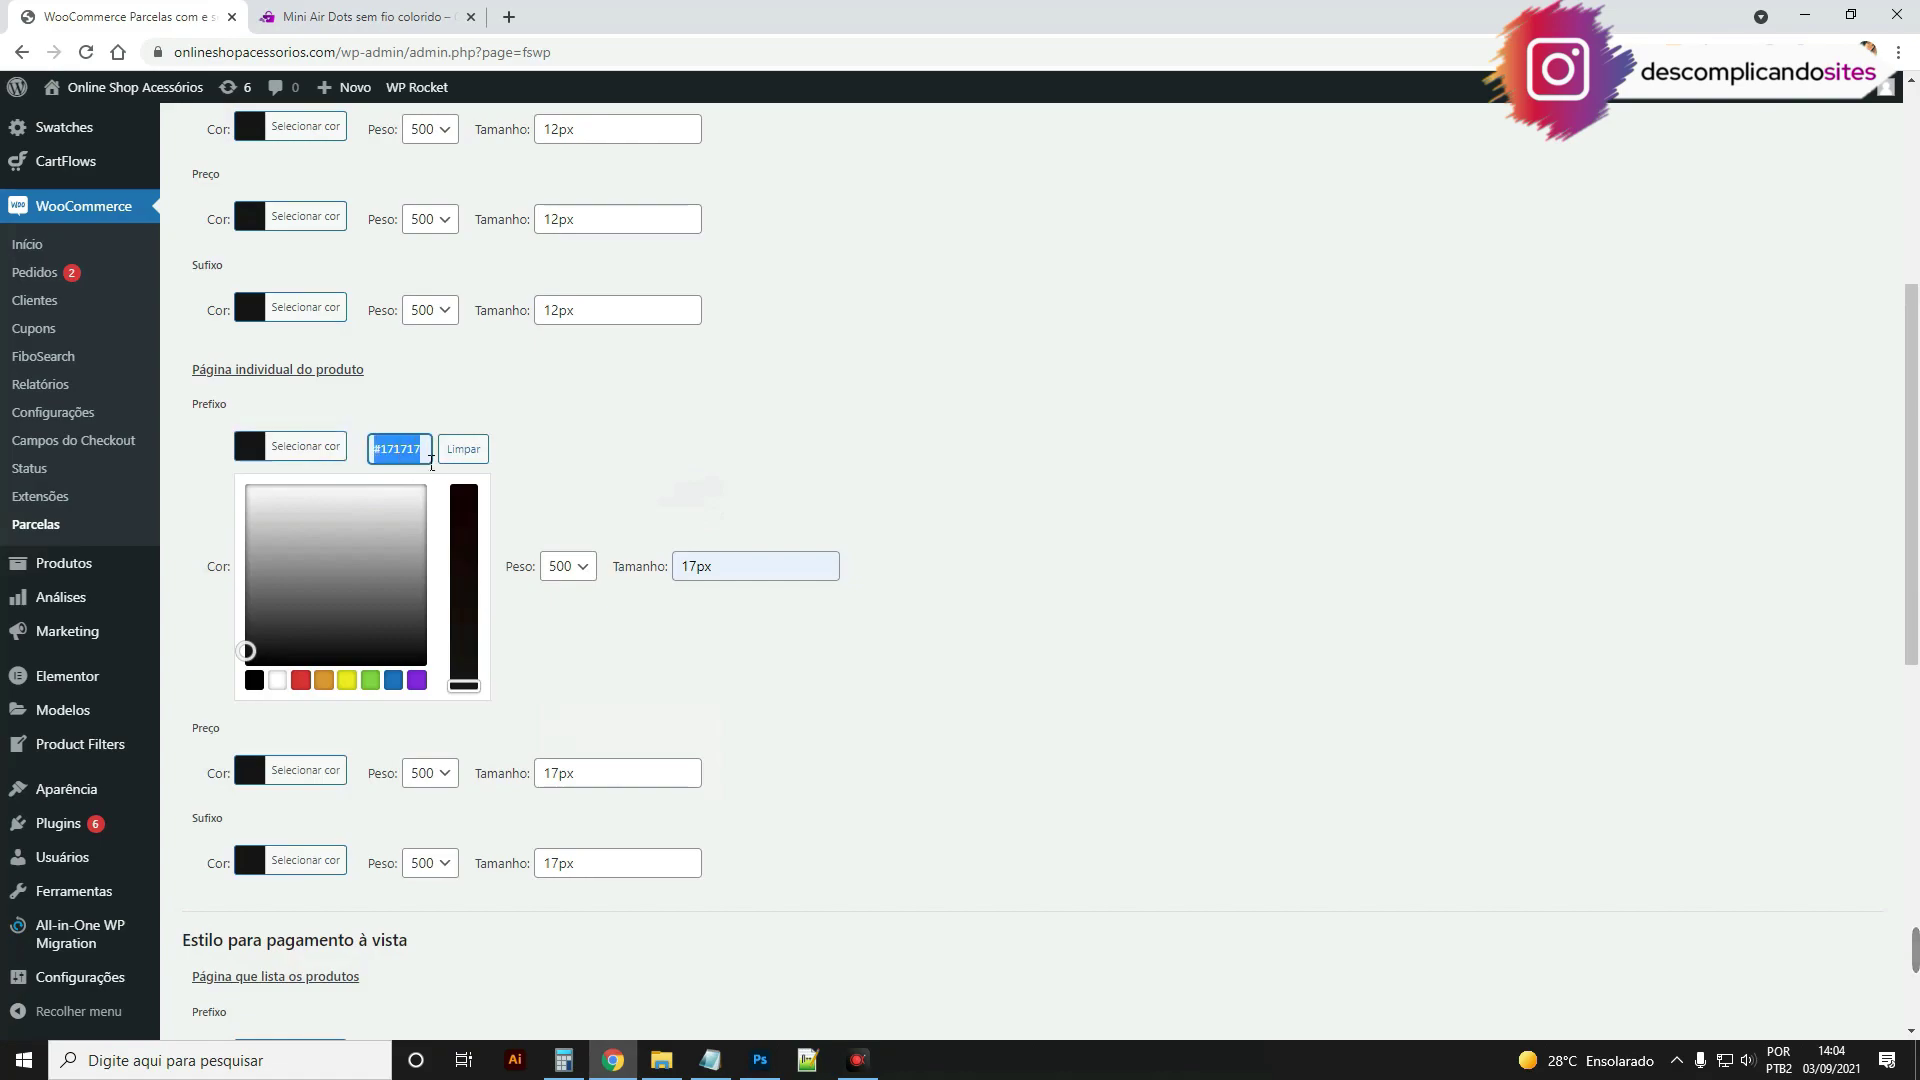
{"action": "left_click", "coordinate": [605, 412]}
{"action": "scroll", "coordinate": [386, 575], "scroll_direction": "down", "scroll_amount": 7}
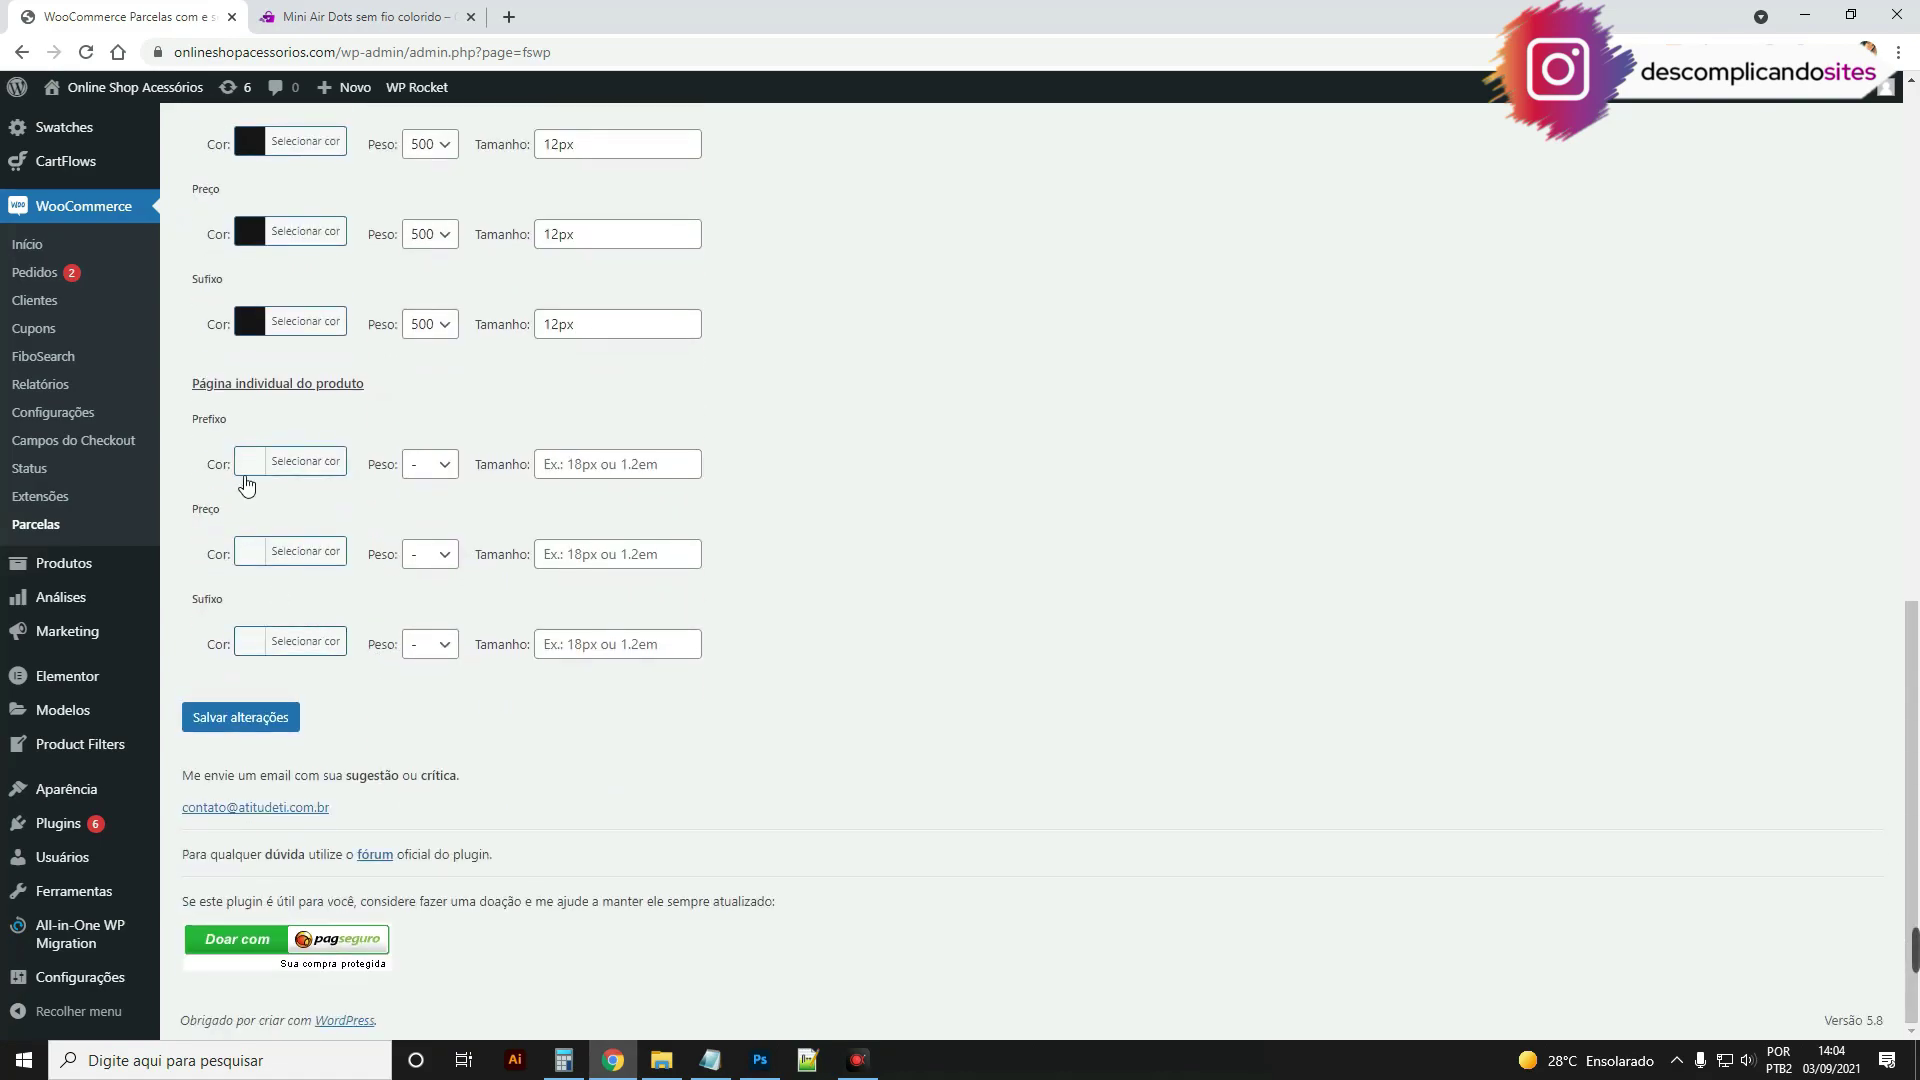
{"action": "left_click", "coordinate": [246, 483]}
{"action": "left_click", "coordinate": [386, 460]}
{"action": "key", "text": "ctrl+v"}
{"action": "left_click", "coordinate": [379, 443]}
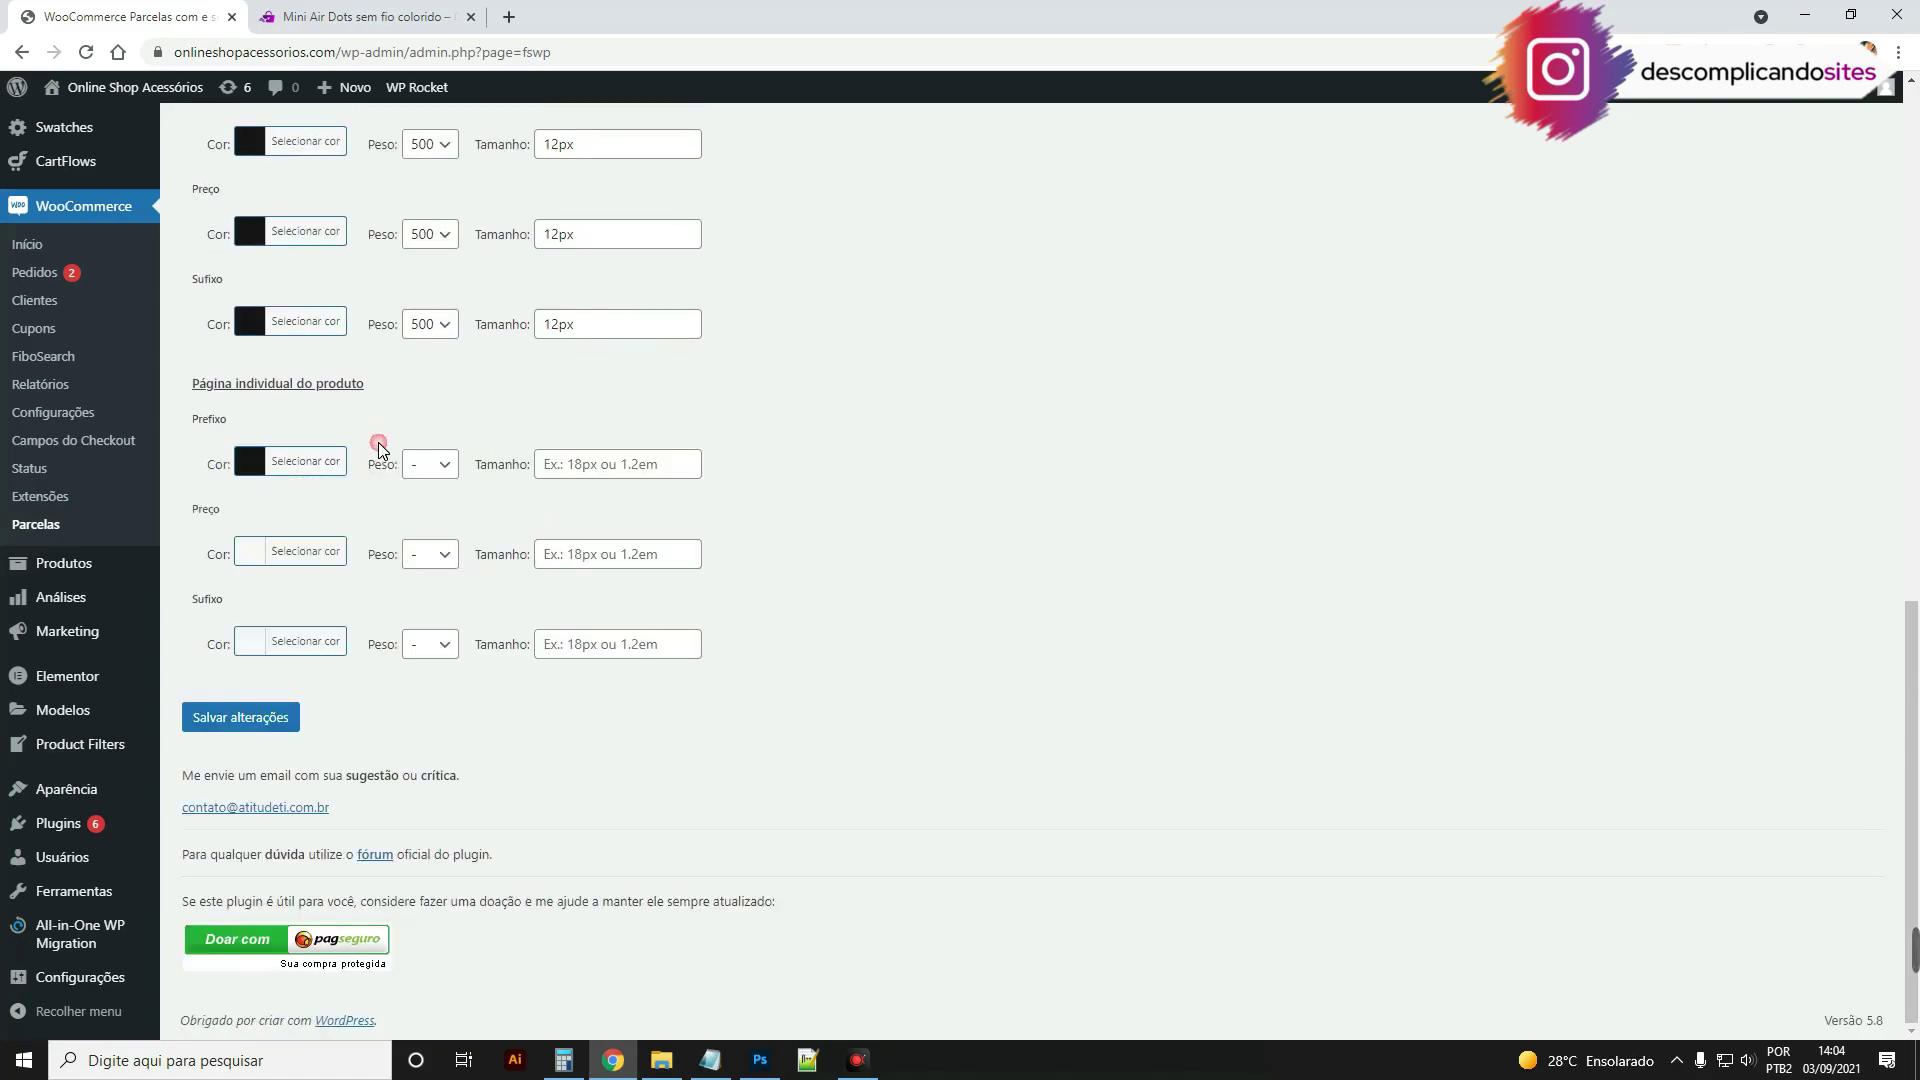
Step: Set the cash payment price and suffix colours for the individual product page to #171717
{"action": "left_click", "coordinate": [266, 552]}
{"action": "left_click", "coordinate": [400, 558]}
{"action": "key", "text": "ctrl+v"}
{"action": "left_click", "coordinate": [360, 532]}
{"action": "left_click", "coordinate": [285, 643]}
{"action": "left_click", "coordinate": [392, 643]}
{"action": "key", "text": "ctrl+v"}
Step: Set the weight of the cash payment prefix, price and suffix for the individual product page to 500
{"action": "left_click", "coordinate": [430, 464]}
{"action": "left_click", "coordinate": [443, 596]}
{"action": "left_click", "coordinate": [430, 554]}
{"action": "left_click", "coordinate": [424, 680]}
{"action": "left_click", "coordinate": [432, 644]}
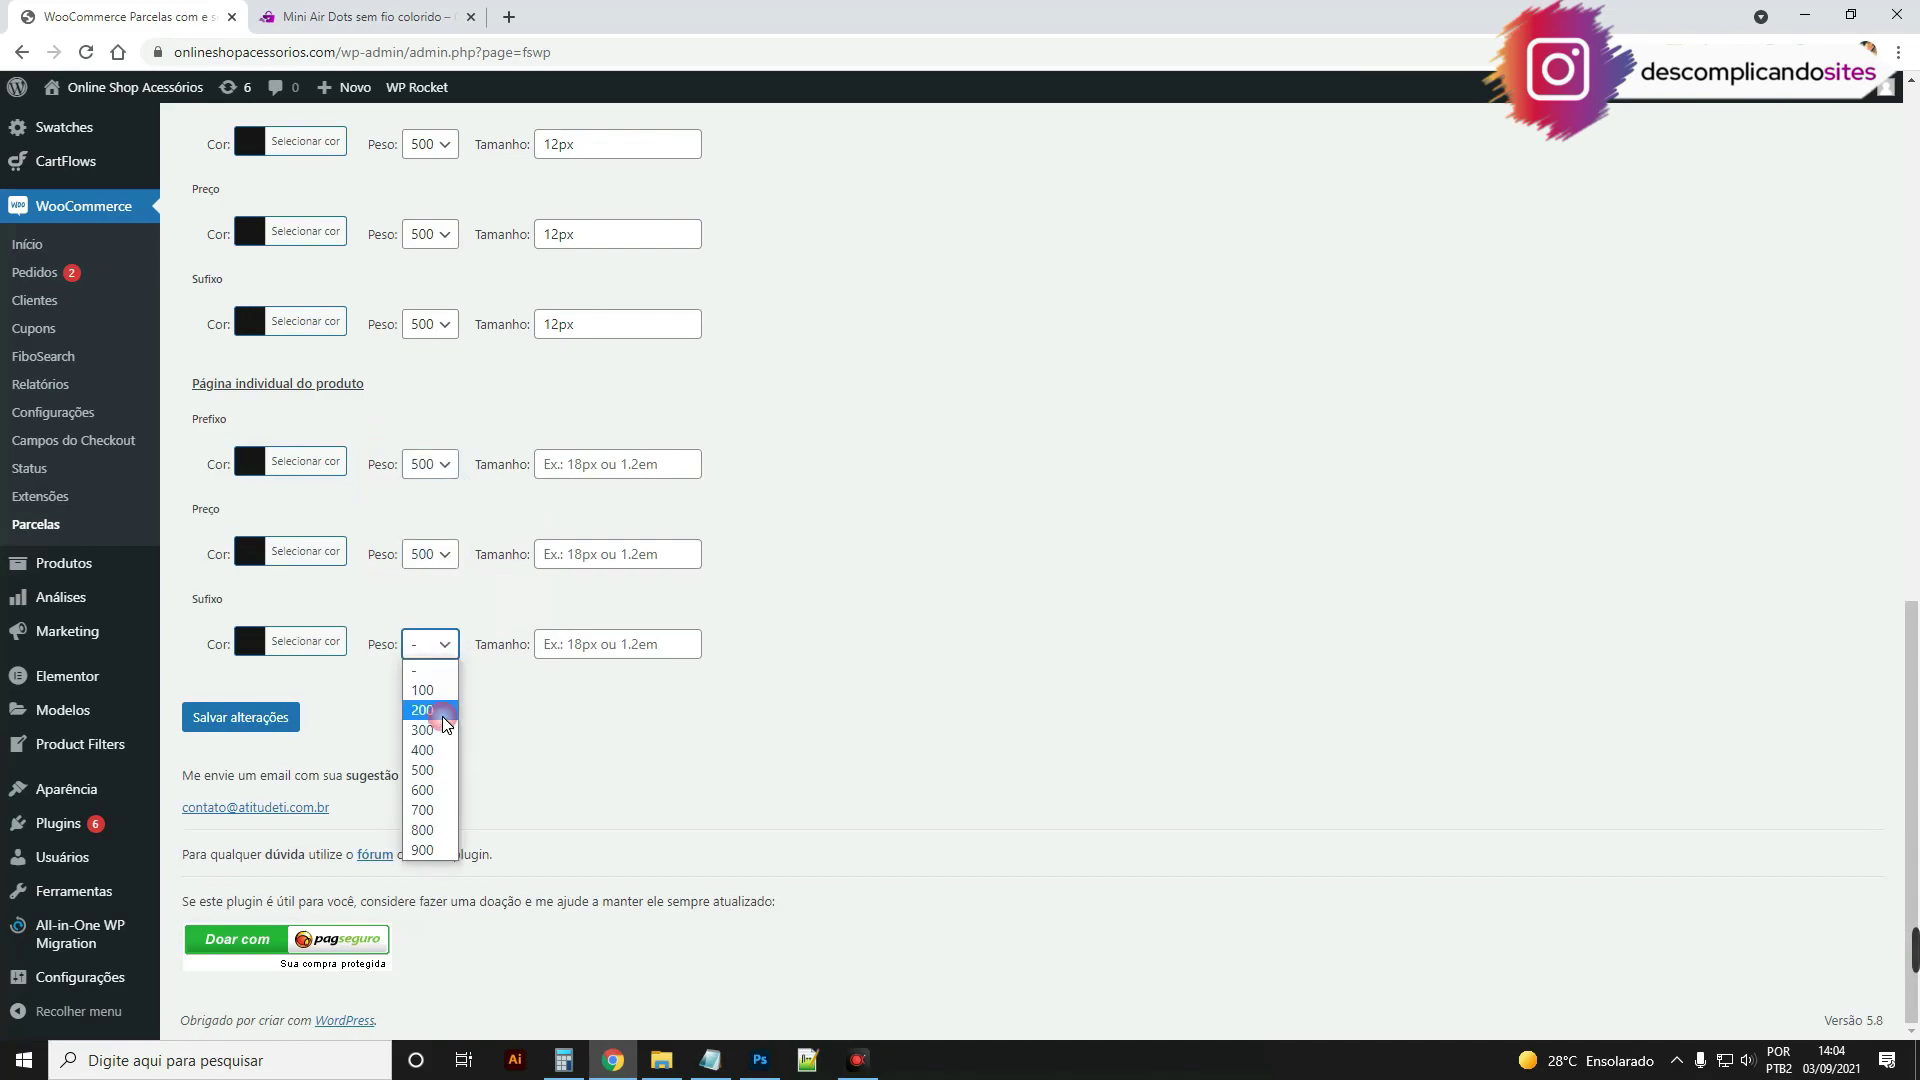
{"action": "left_click", "coordinate": [424, 770]}
Step: Set the size of the cash payment prefix, price and suffix for the individual product page to 17px
{"action": "left_click", "coordinate": [598, 464]}
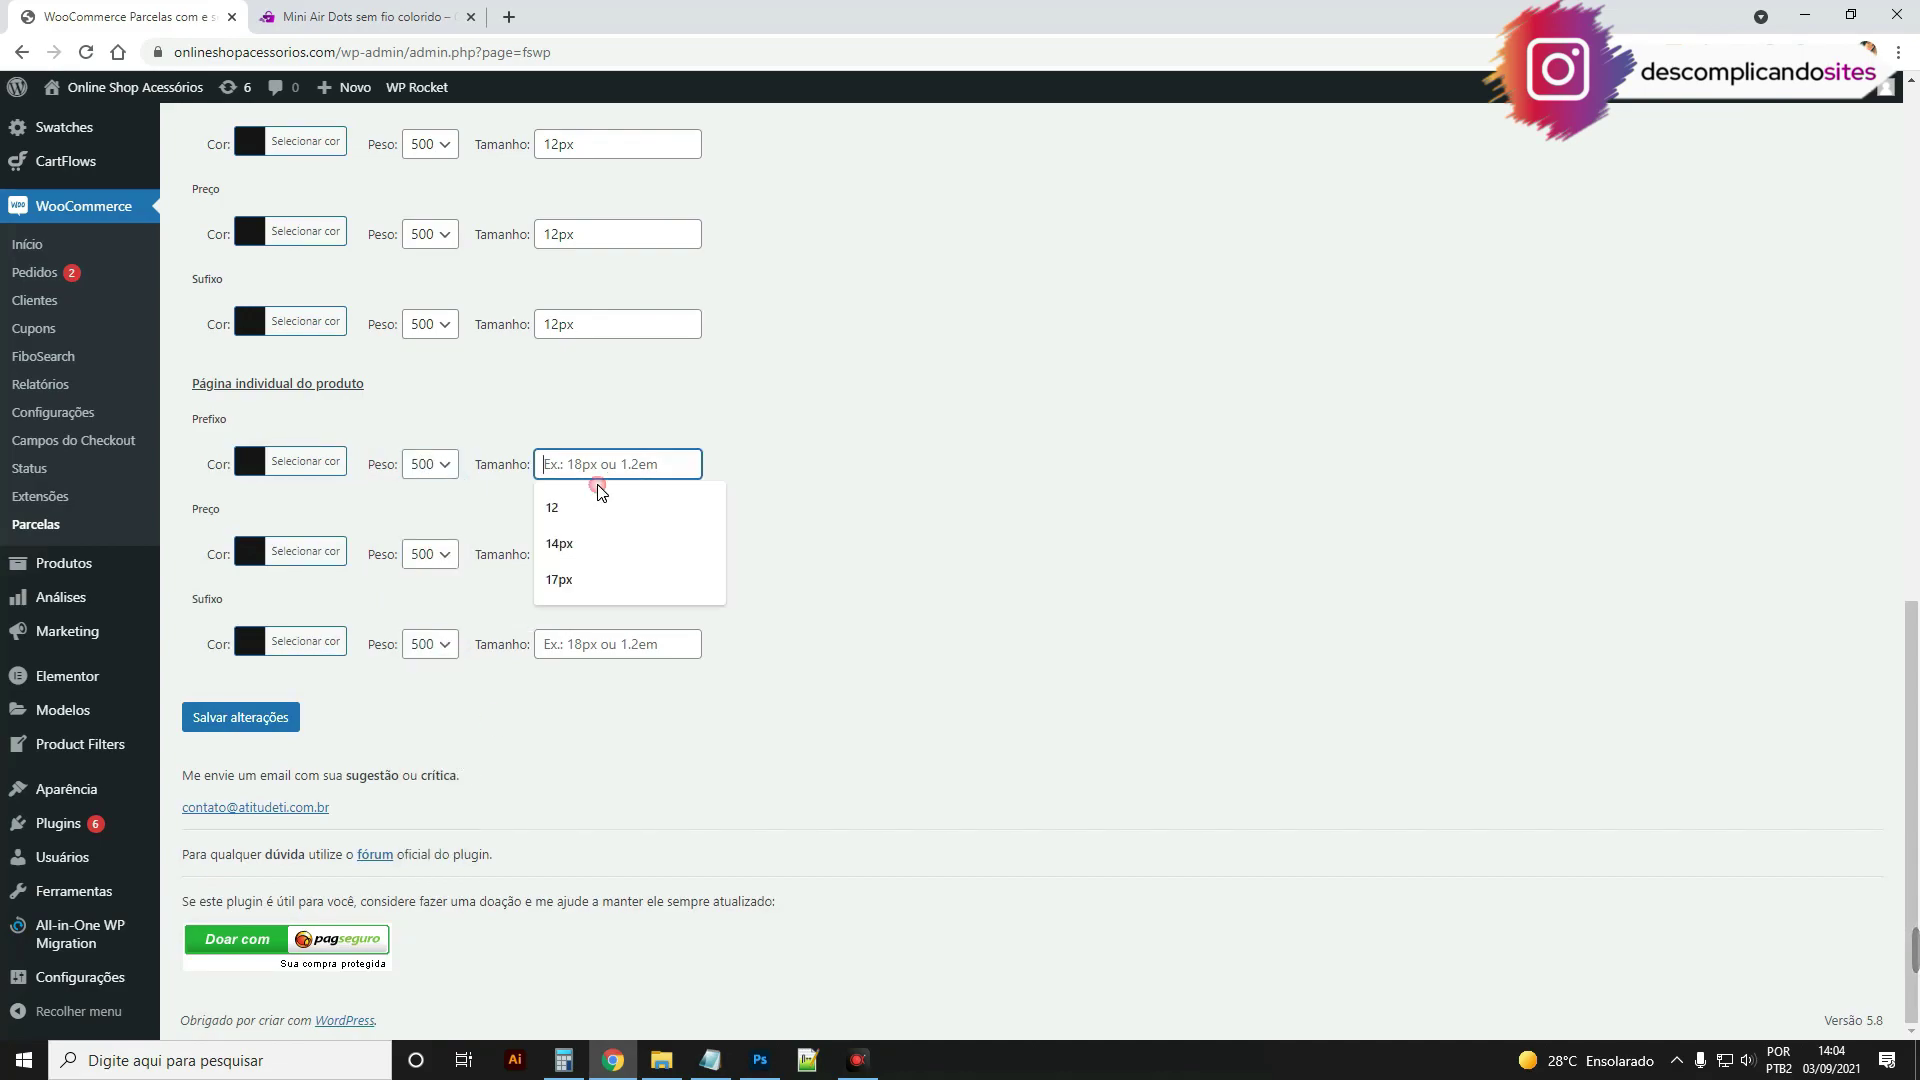
{"action": "left_click", "coordinate": [559, 579]}
{"action": "left_click", "coordinate": [600, 556]}
{"action": "left_click", "coordinate": [606, 669]}
{"action": "left_click", "coordinate": [593, 660]}
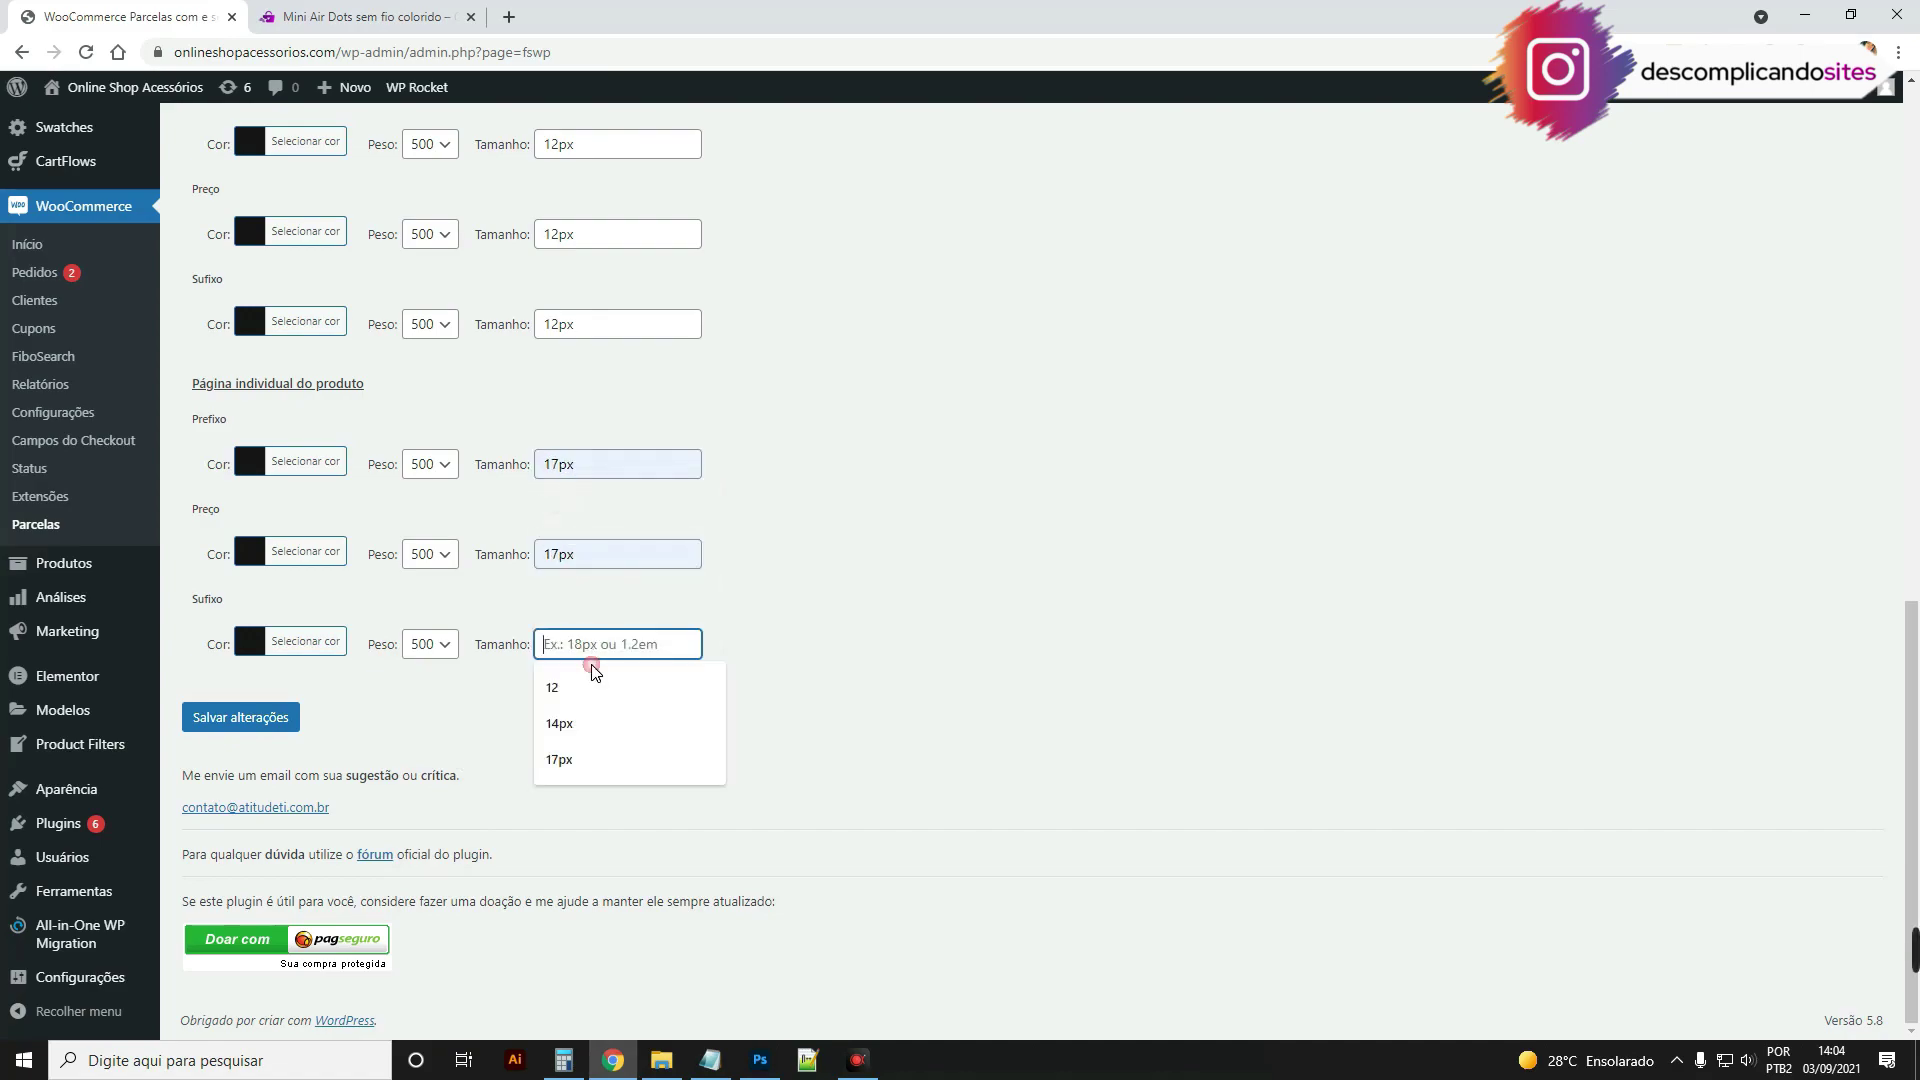
{"action": "left_click", "coordinate": [596, 760]}
Step: Save the plugin settings and reload the Mini Air Dots sem fio colorido product page
{"action": "left_click", "coordinate": [250, 720]}
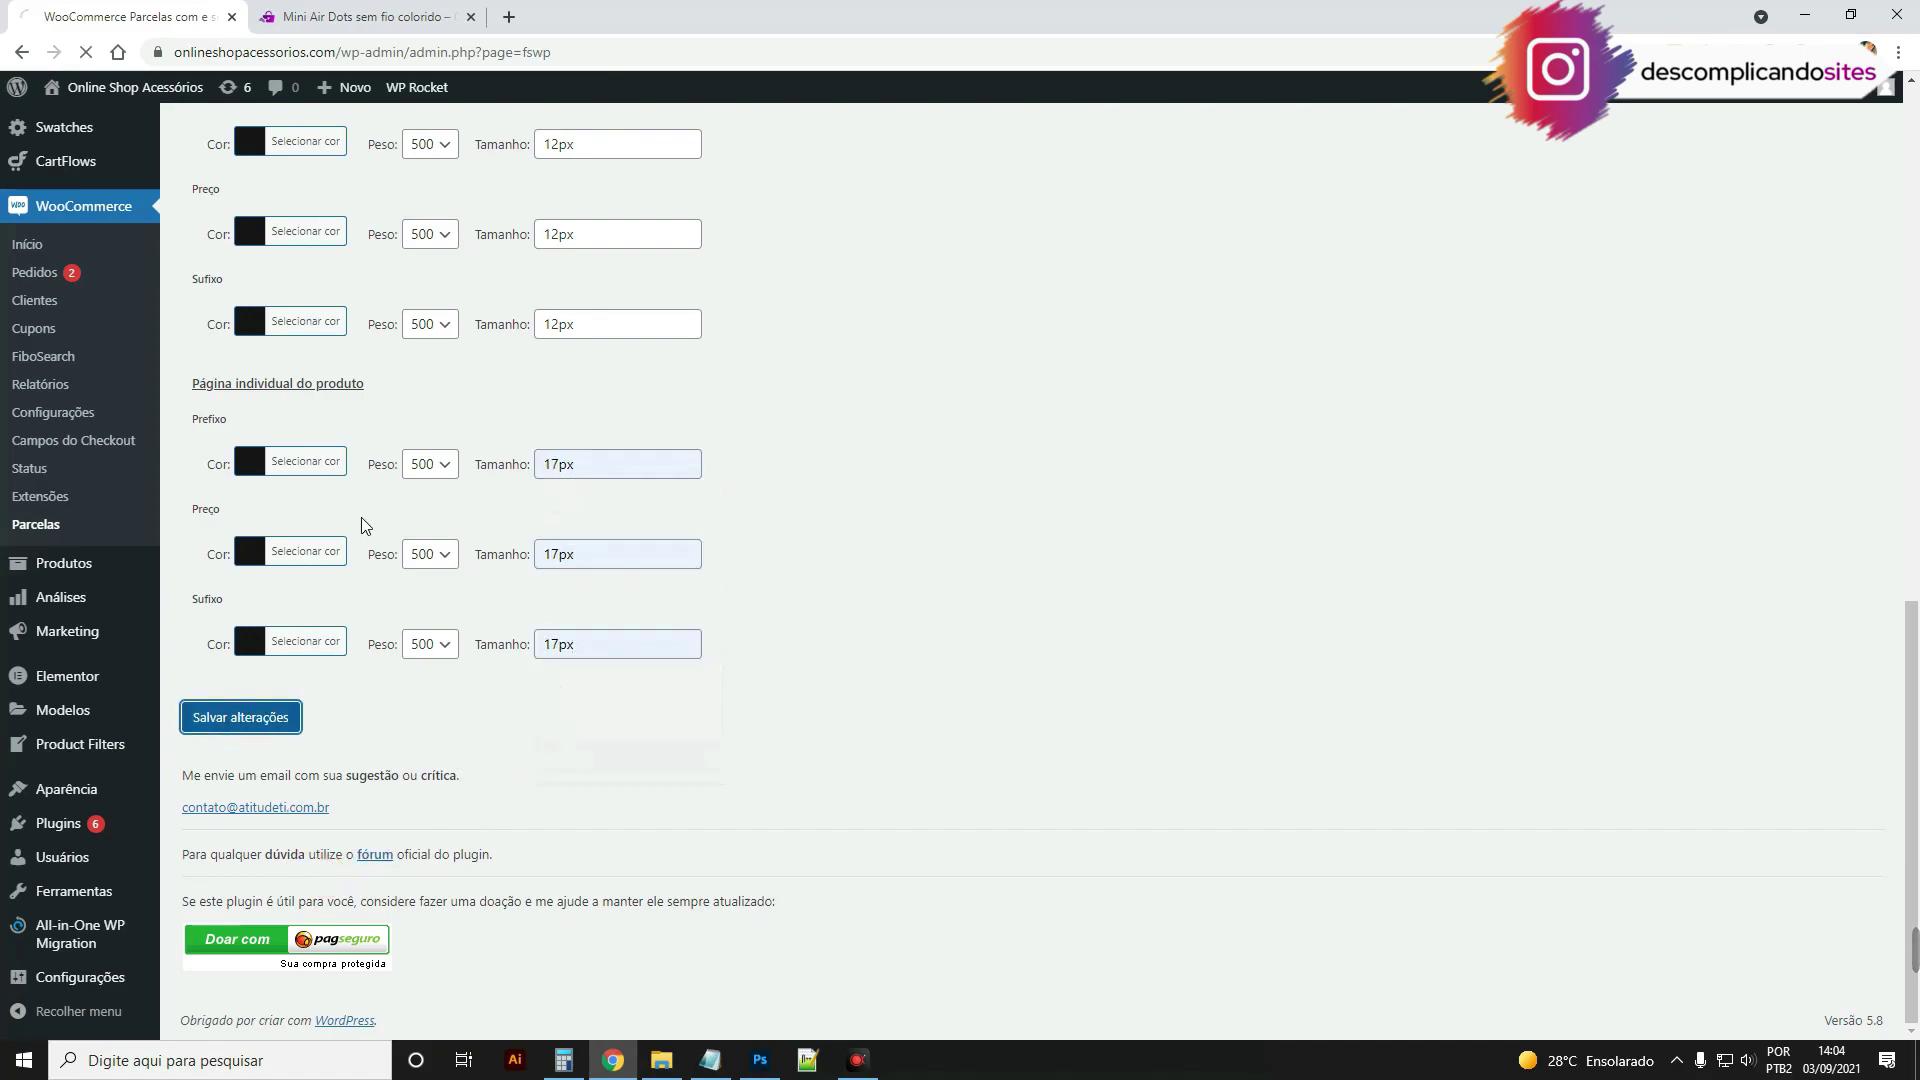
{"action": "left_click", "coordinate": [398, 10]}
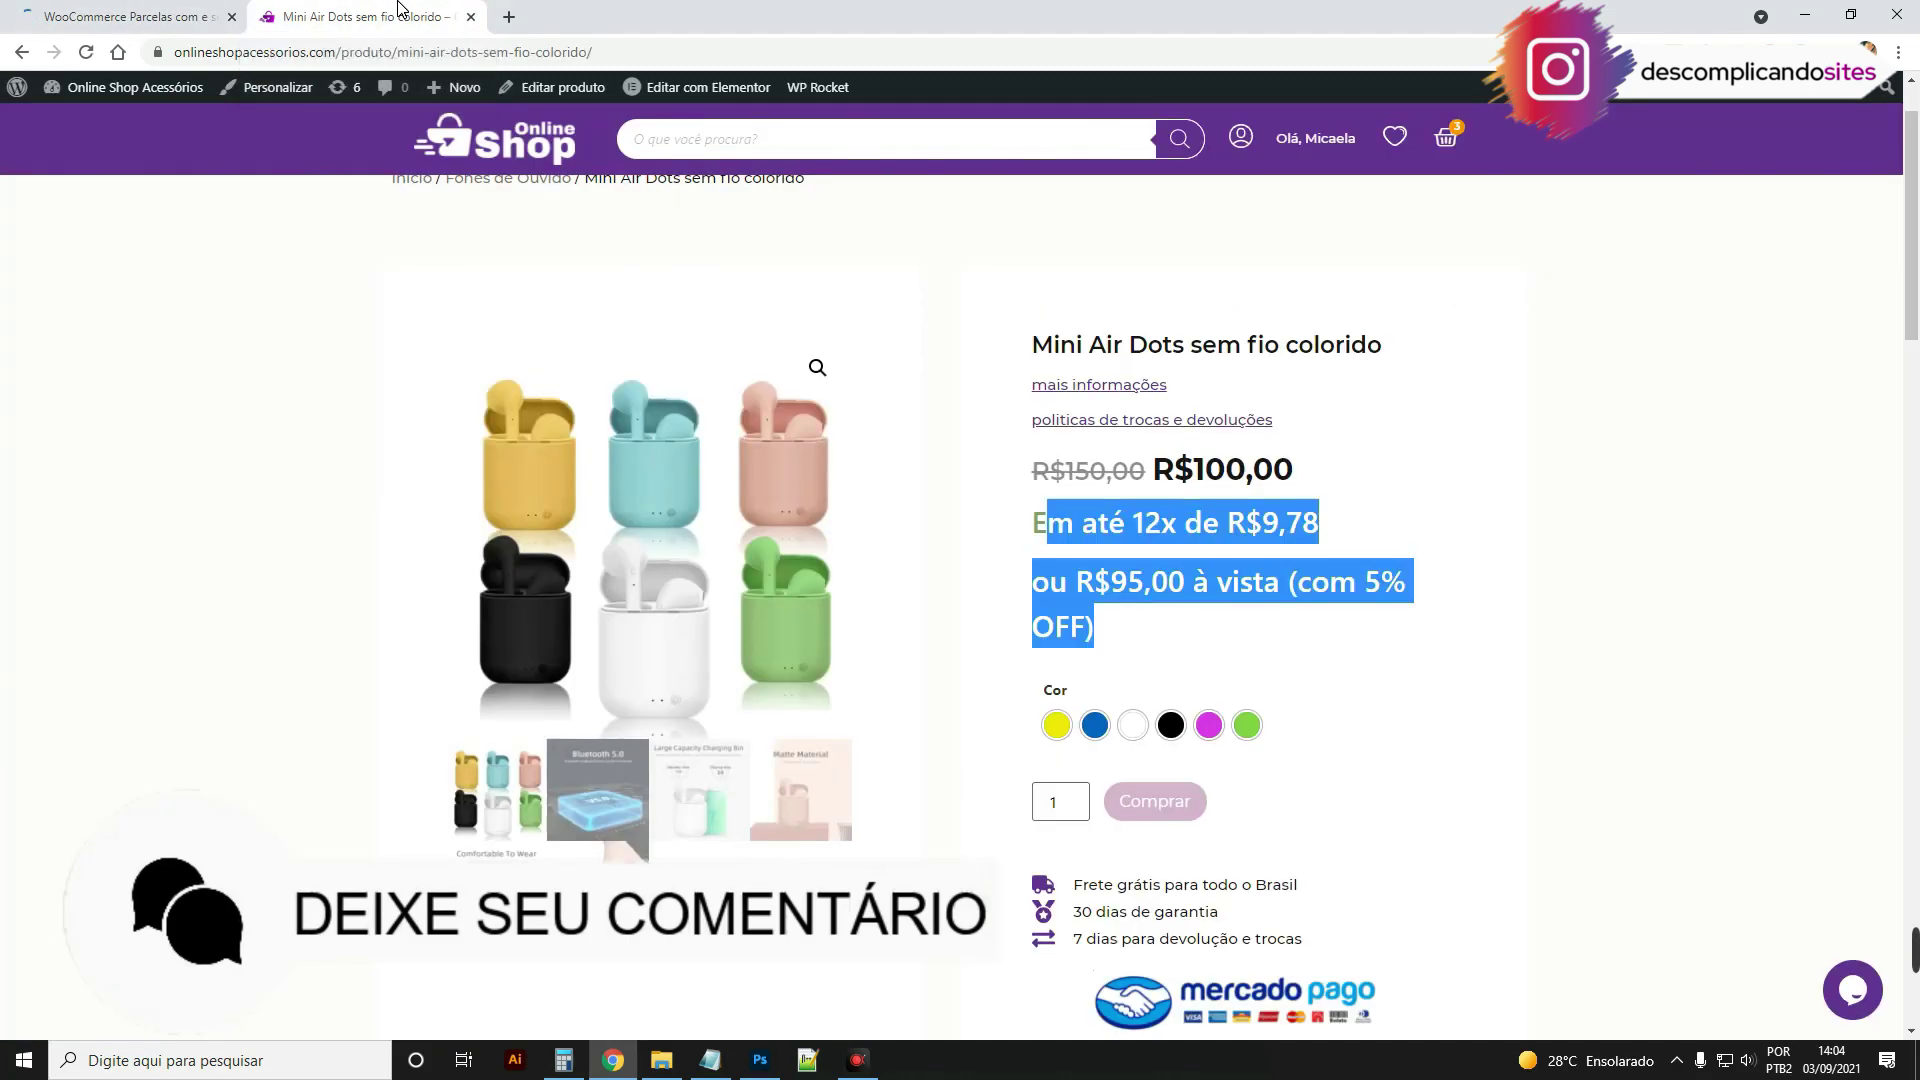
{"action": "key", "text": "F5"}
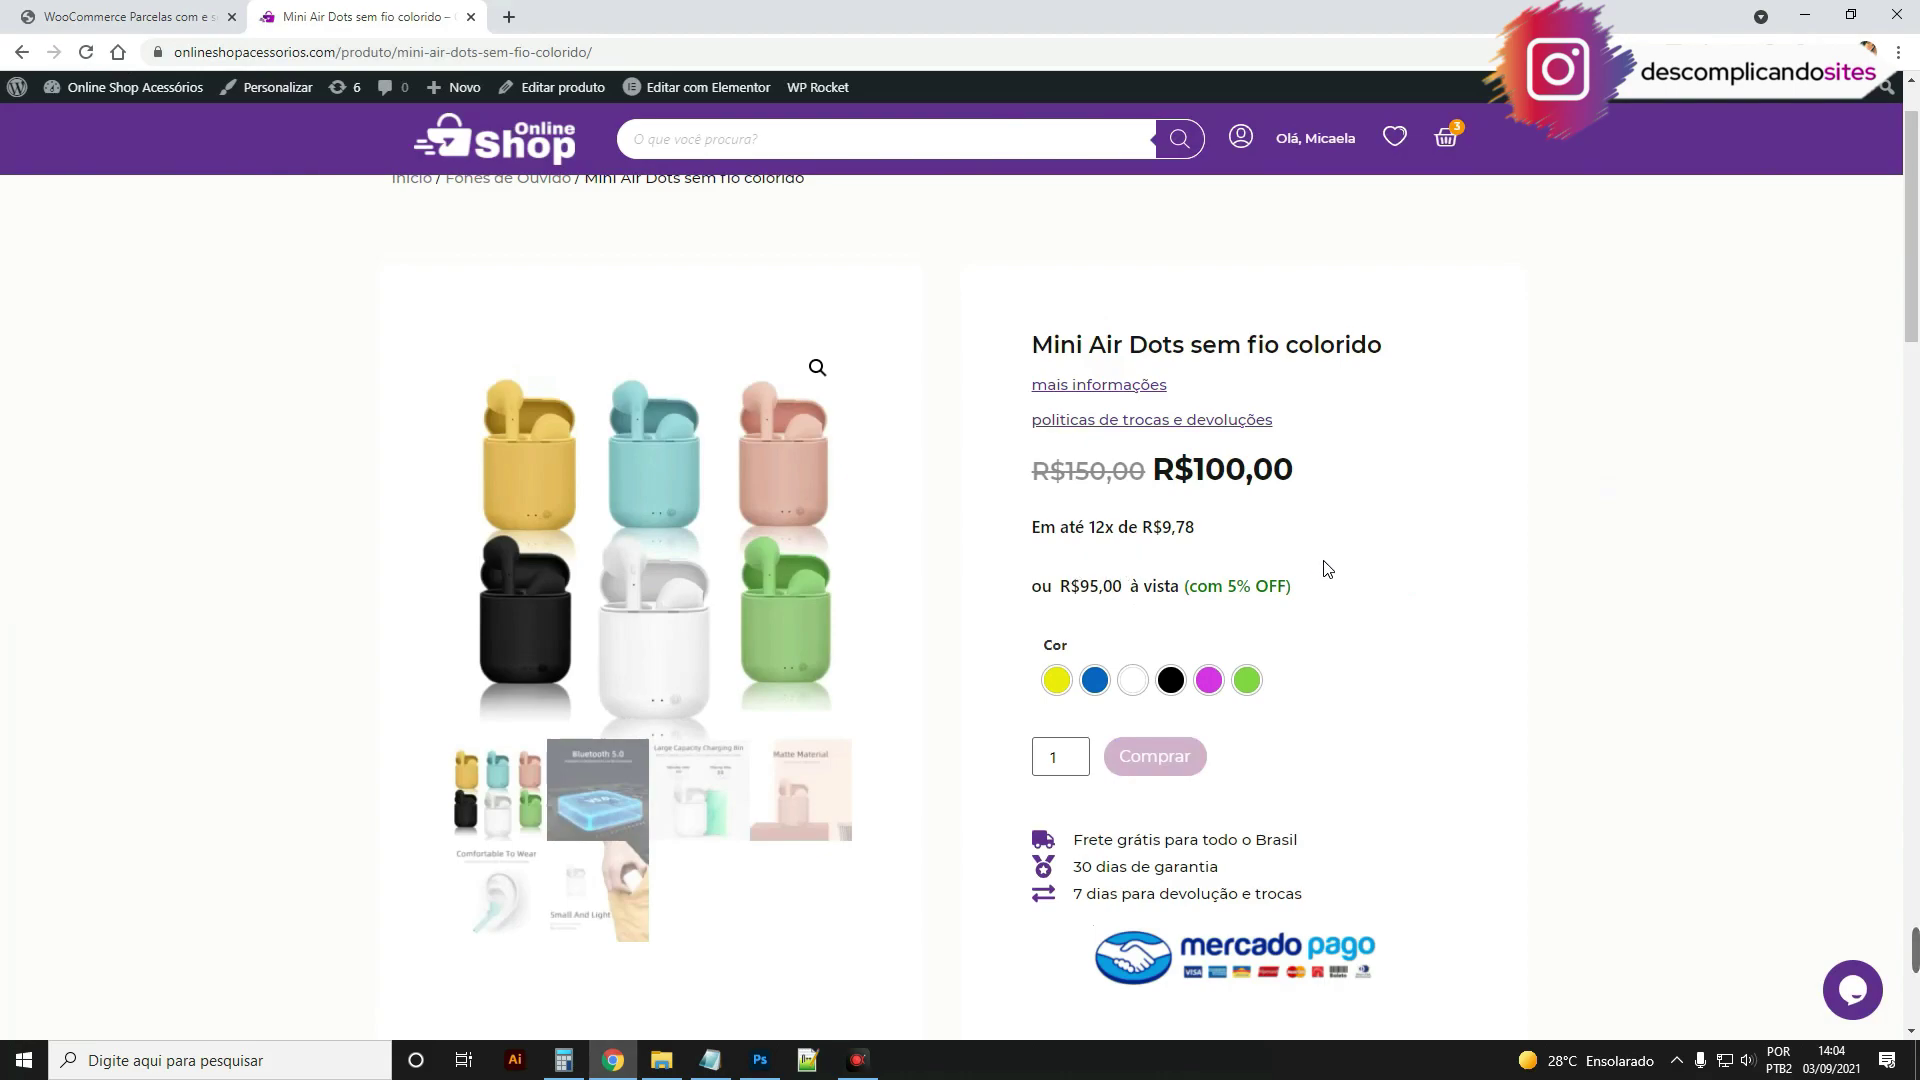
Step: Open the theme customizer from the product page and go to its Additional CSS editor
{"action": "left_click", "coordinate": [290, 92]}
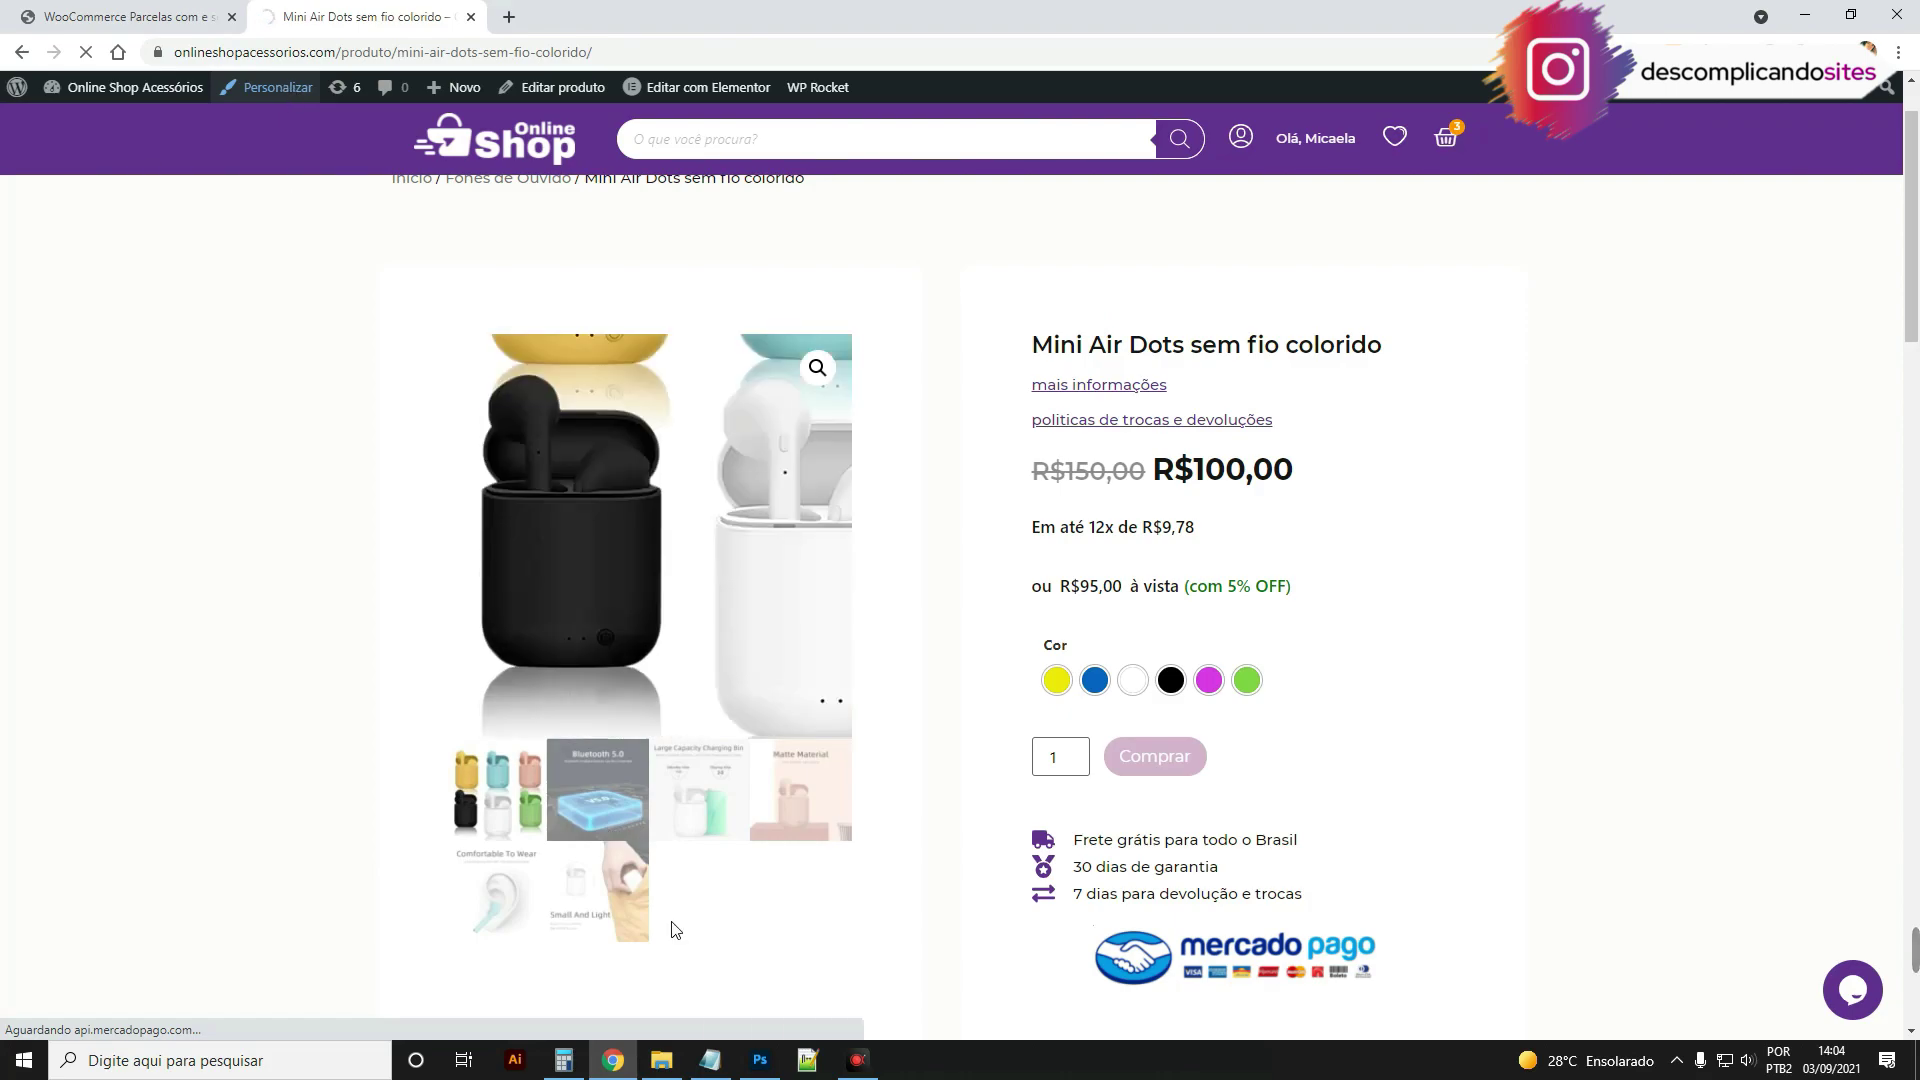
{"action": "left_click", "coordinate": [710, 1060]}
{"action": "left_click_drag", "start_coordinate": [1230, 815], "coordinate": [1118, 359]}
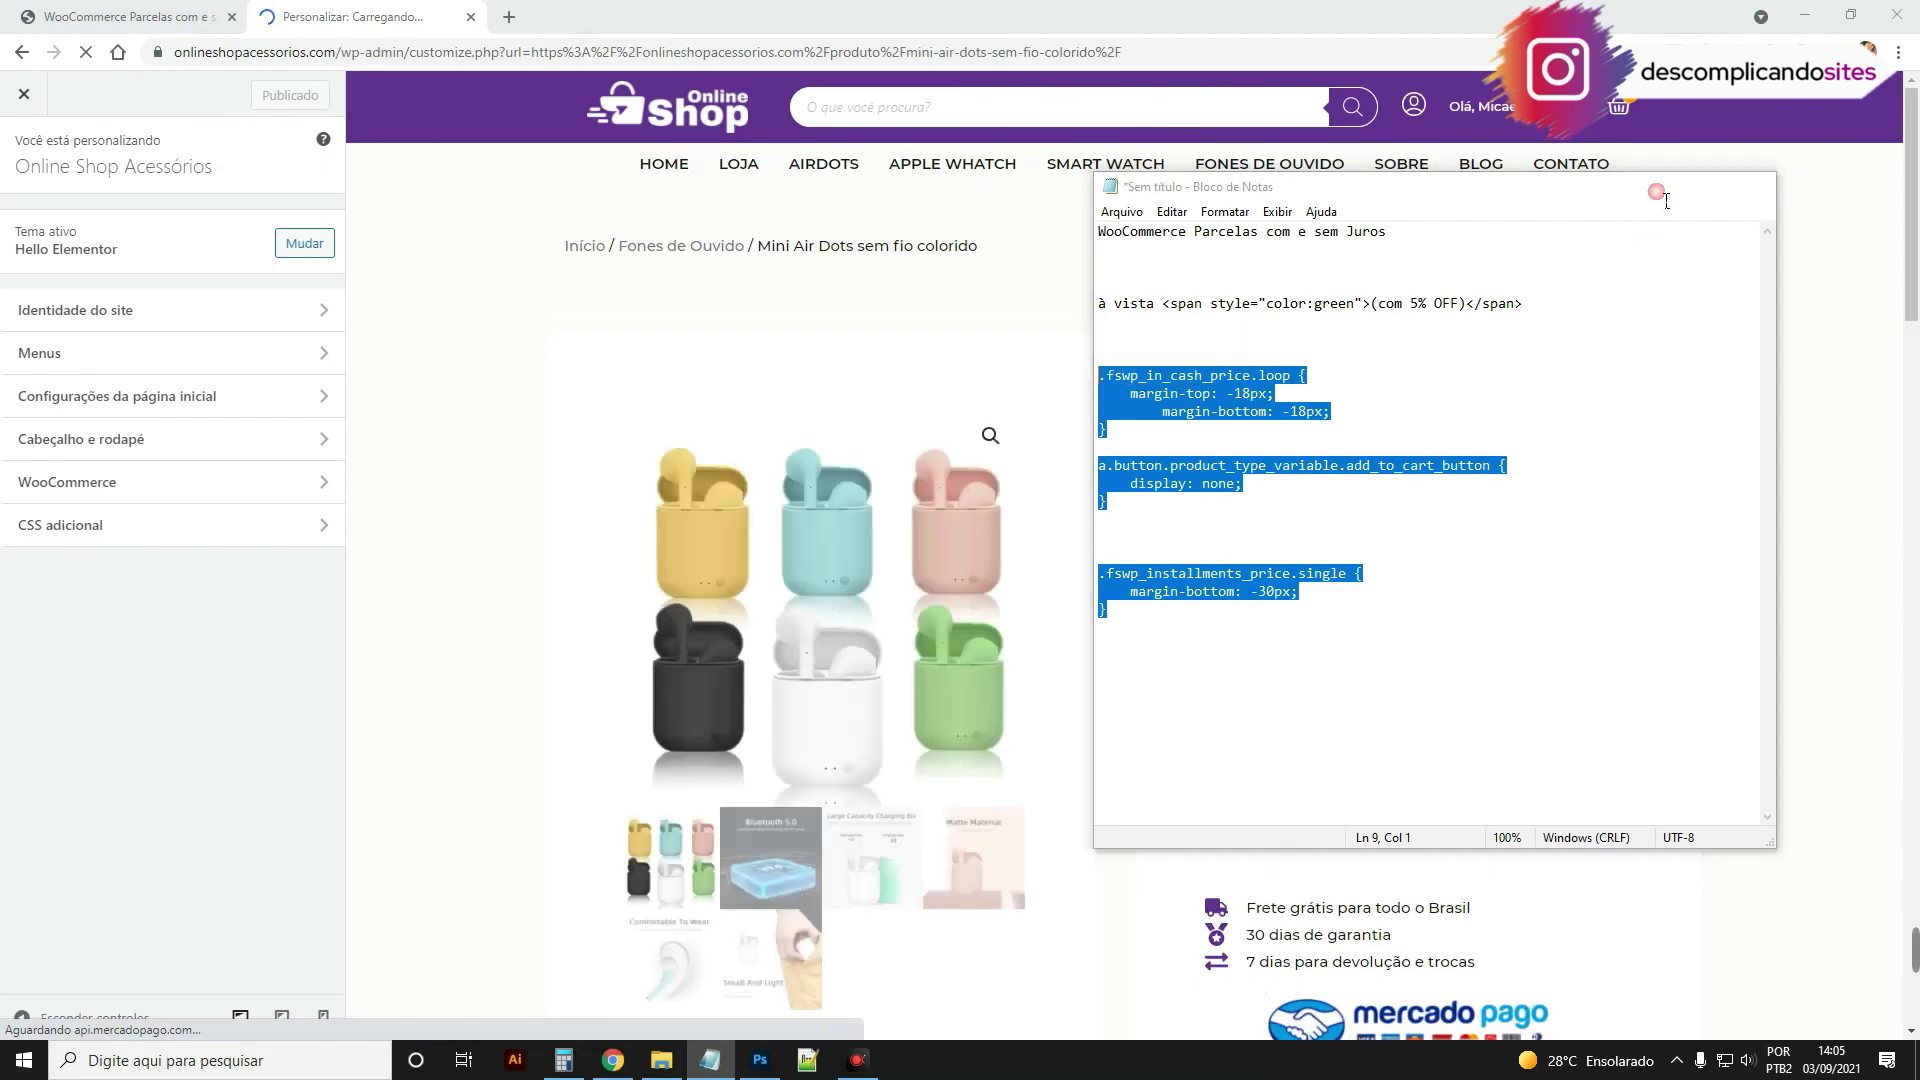
{"action": "left_click", "coordinate": [1662, 186]}
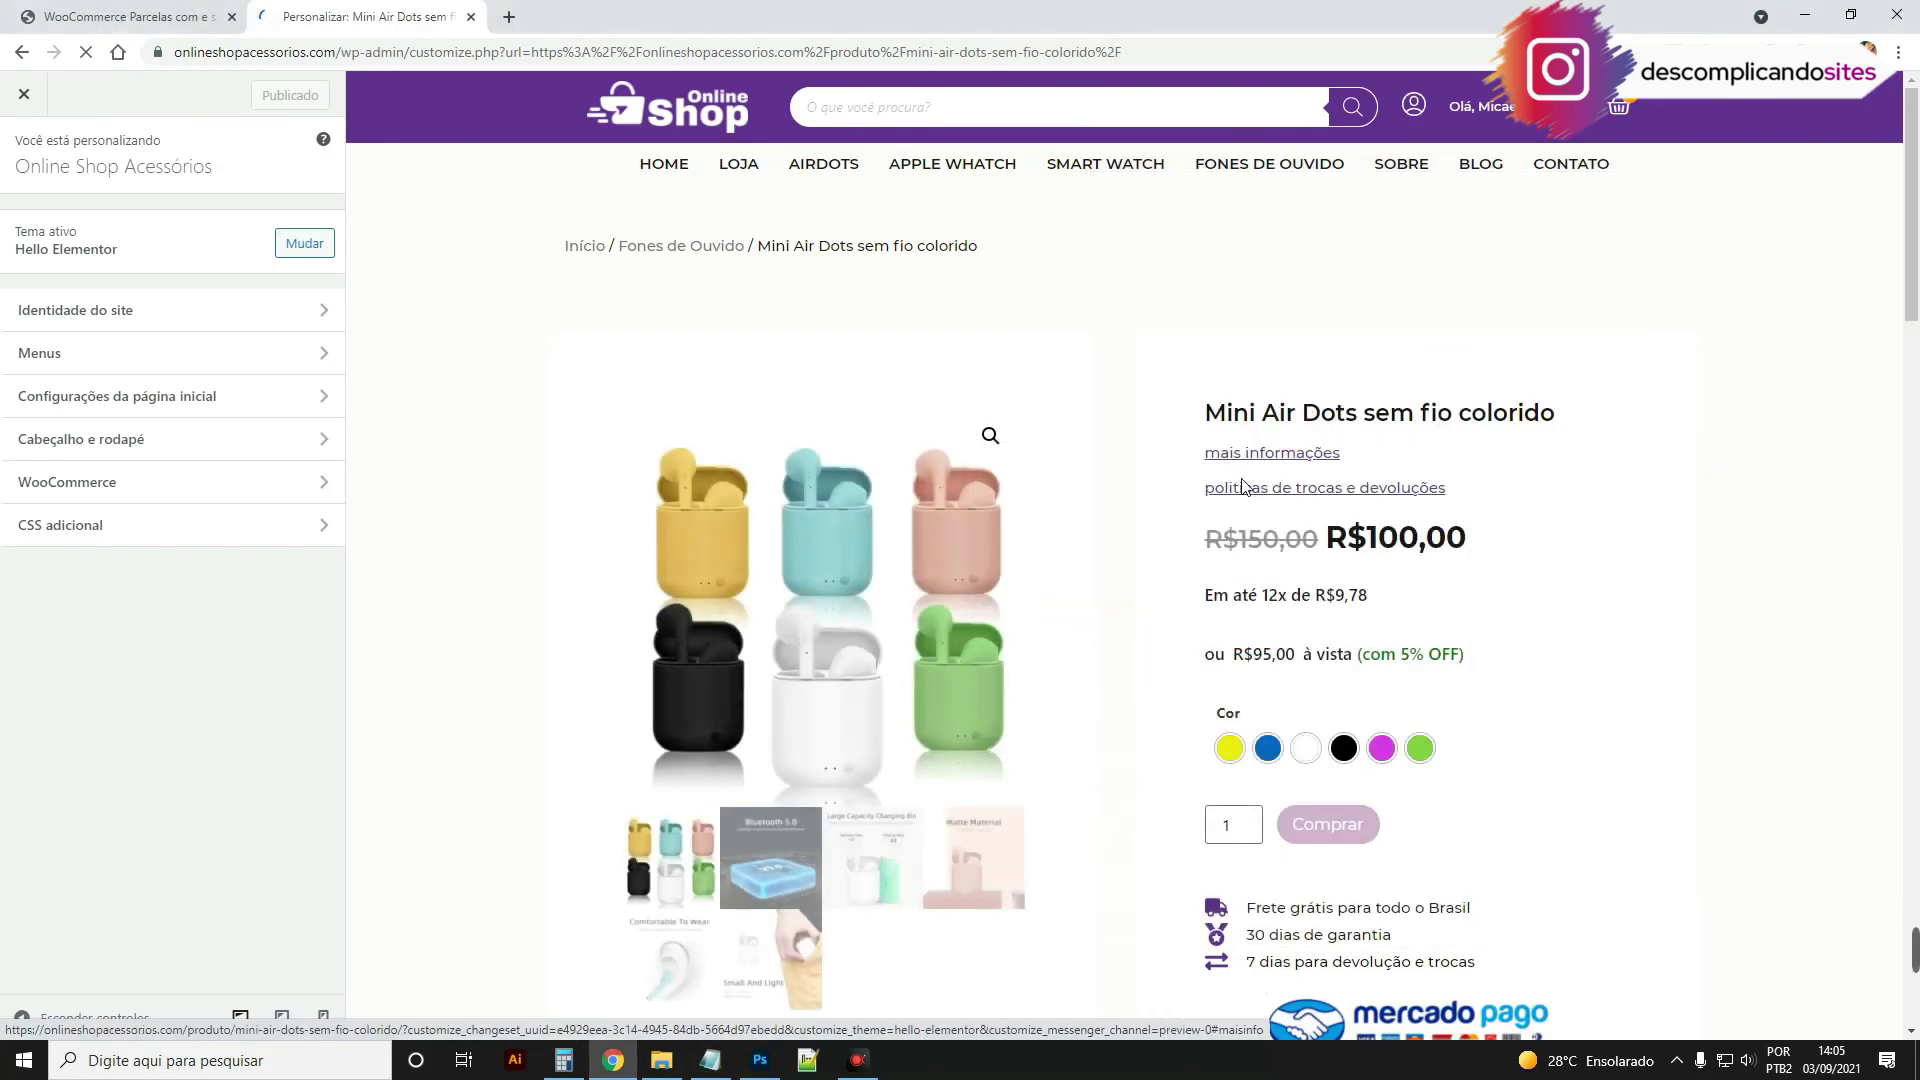
{"action": "scroll", "coordinate": [1250, 470], "scroll_direction": "down", "scroll_amount": 2}
{"action": "scroll", "coordinate": [1300, 408], "scroll_direction": "down", "scroll_amount": 7}
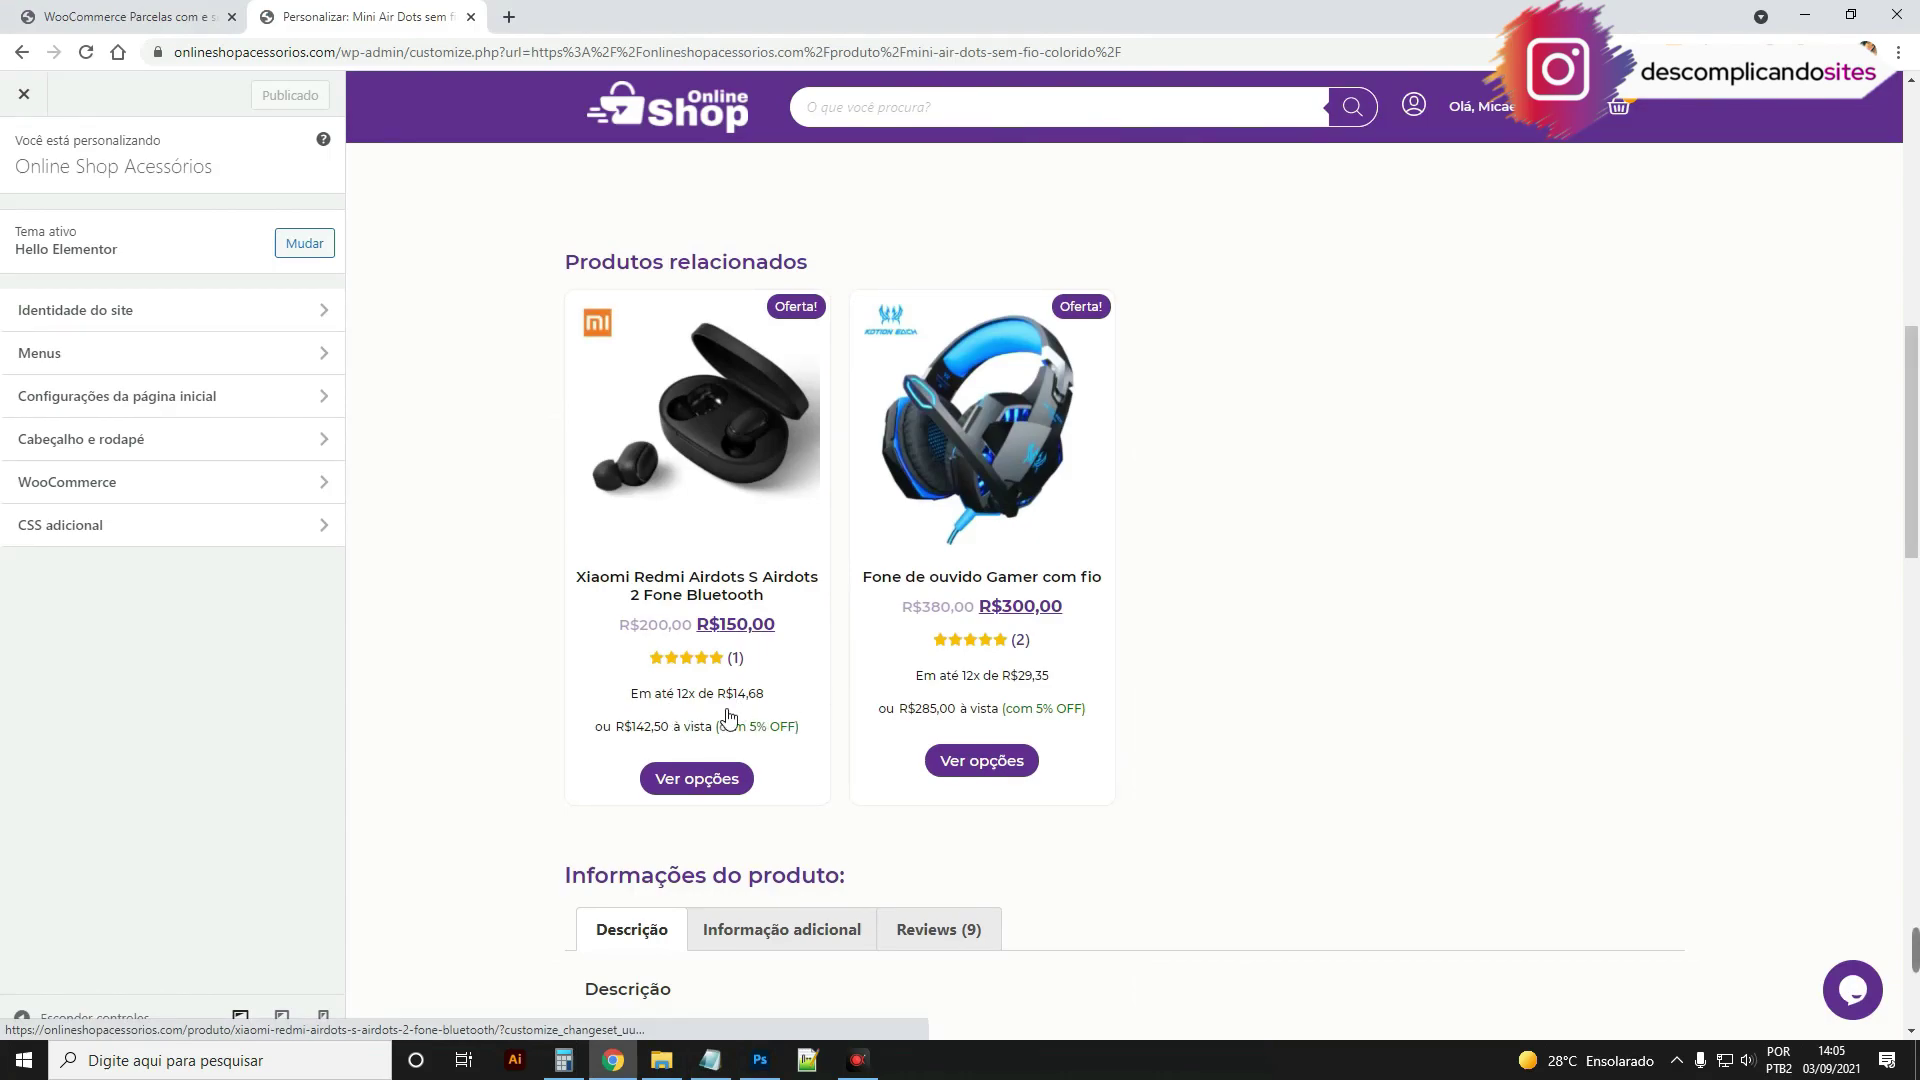
{"action": "left_click", "coordinate": [133, 527]}
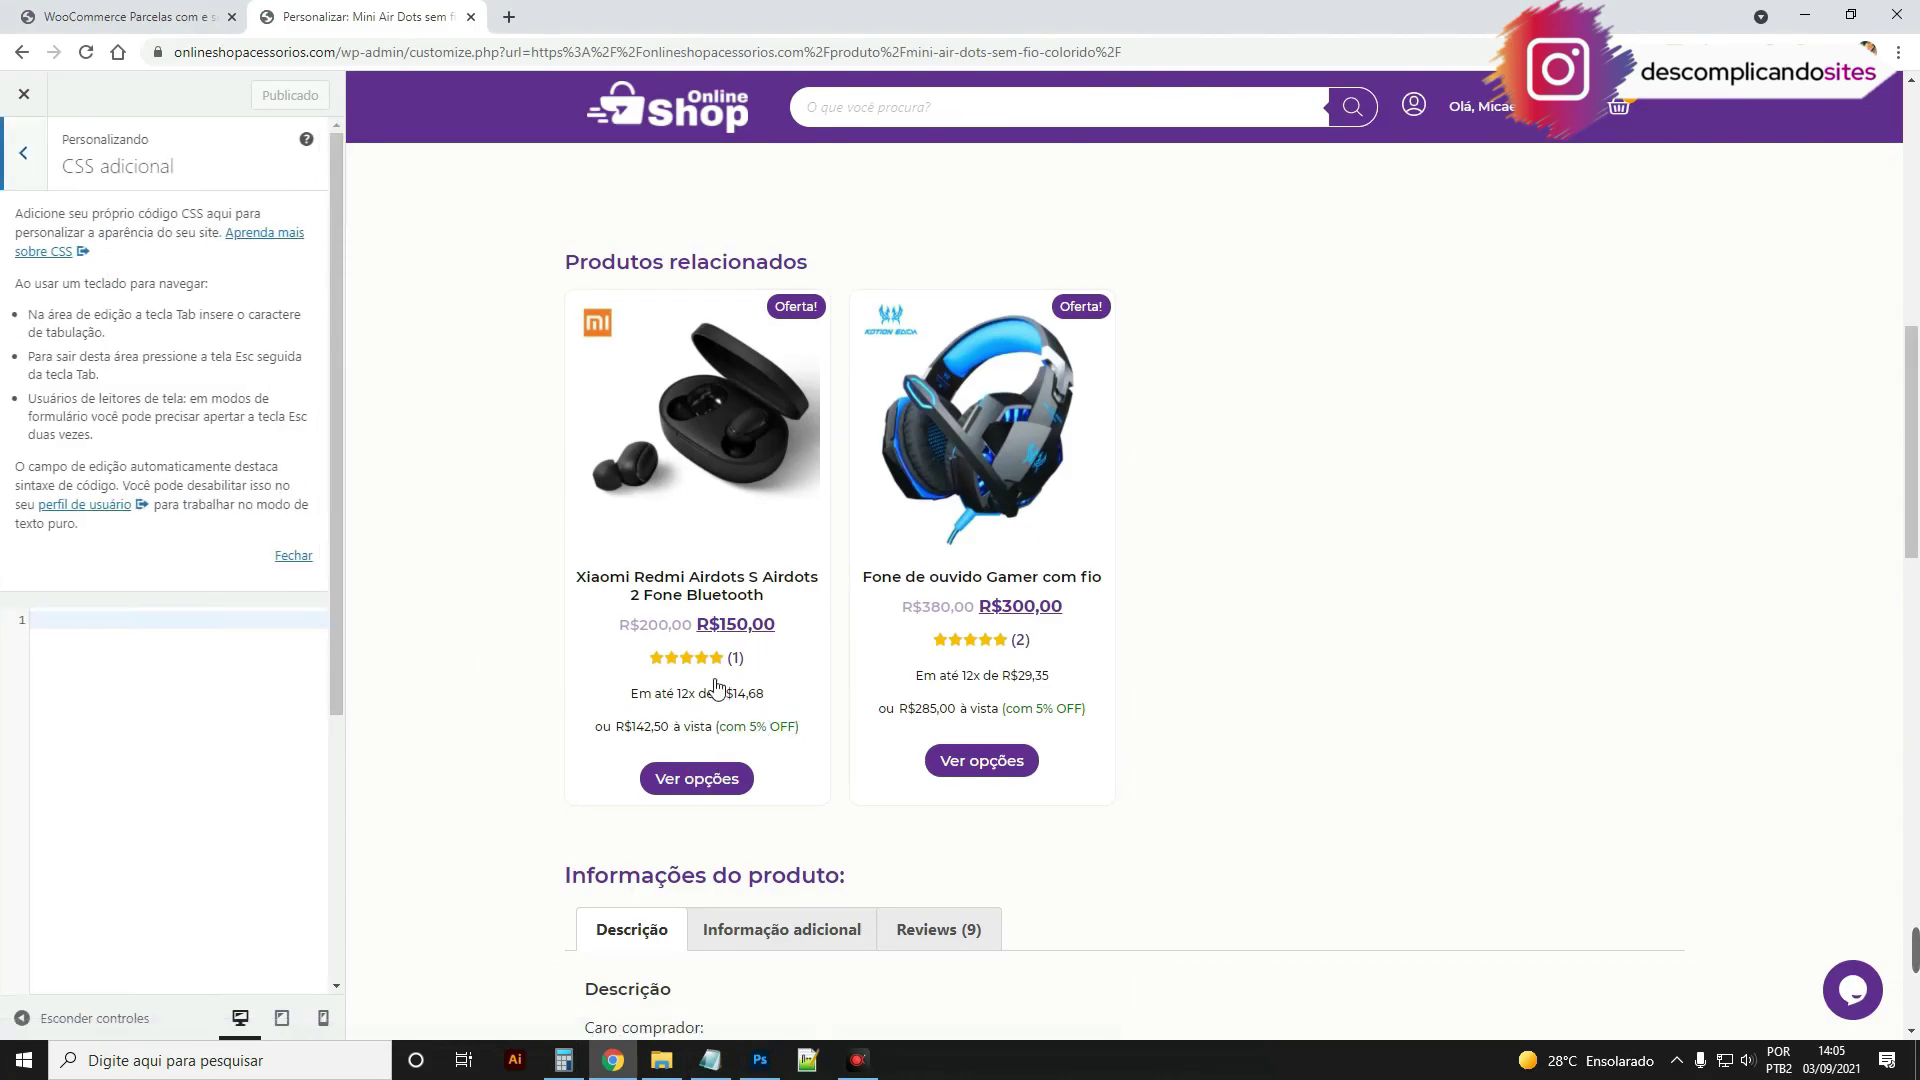
Step: In the Notepad notes, move the a.button.product_type_variable.add_to_cart_button rule below the .fswp_installments_price.single rule
{"action": "left_click", "coordinate": [710, 1060]}
{"action": "left_click", "coordinate": [1112, 607]}
{"action": "left_click_drag", "start_coordinate": [1114, 601], "coordinate": [1114, 585]}
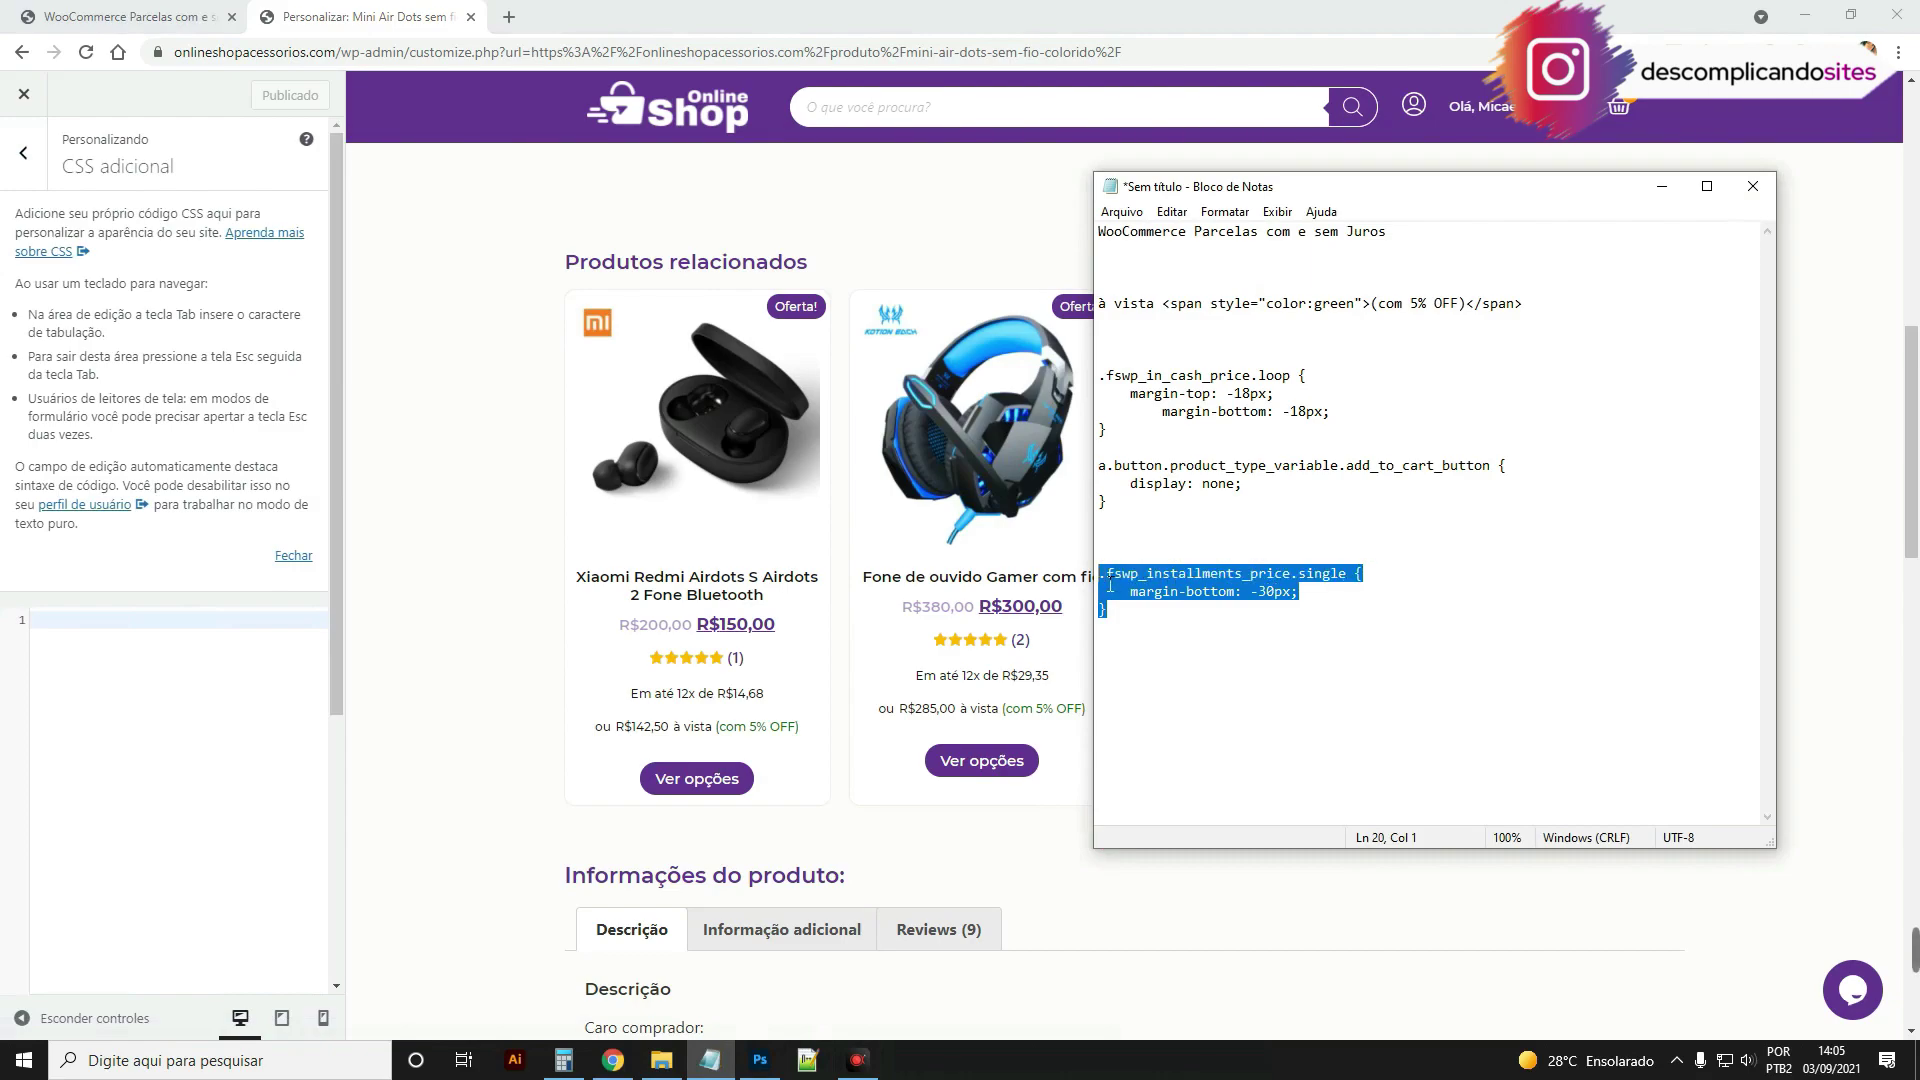
{"action": "left_click_drag", "start_coordinate": [1107, 501], "coordinate": [1106, 468]}
{"action": "key", "text": "ctrl+c"}
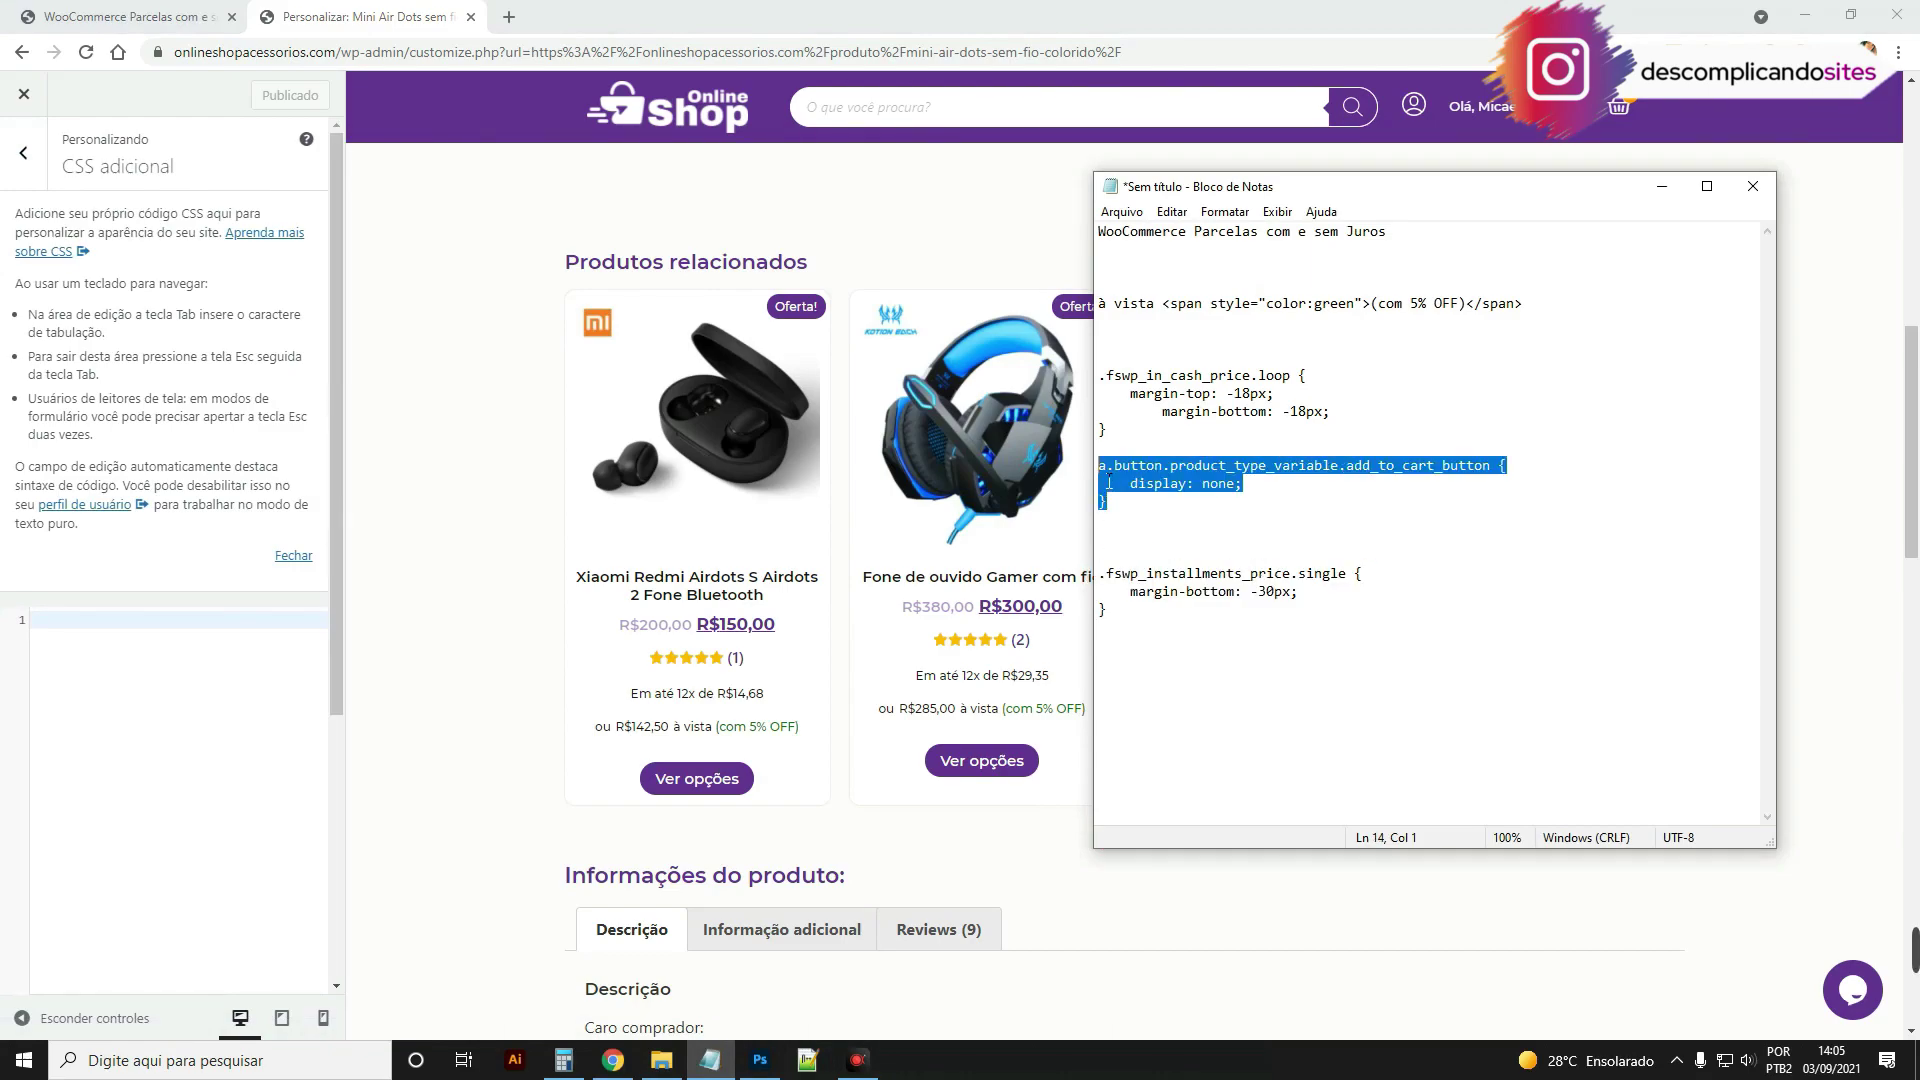
{"action": "key", "text": "Delete"}
{"action": "left_click", "coordinate": [1180, 662]}
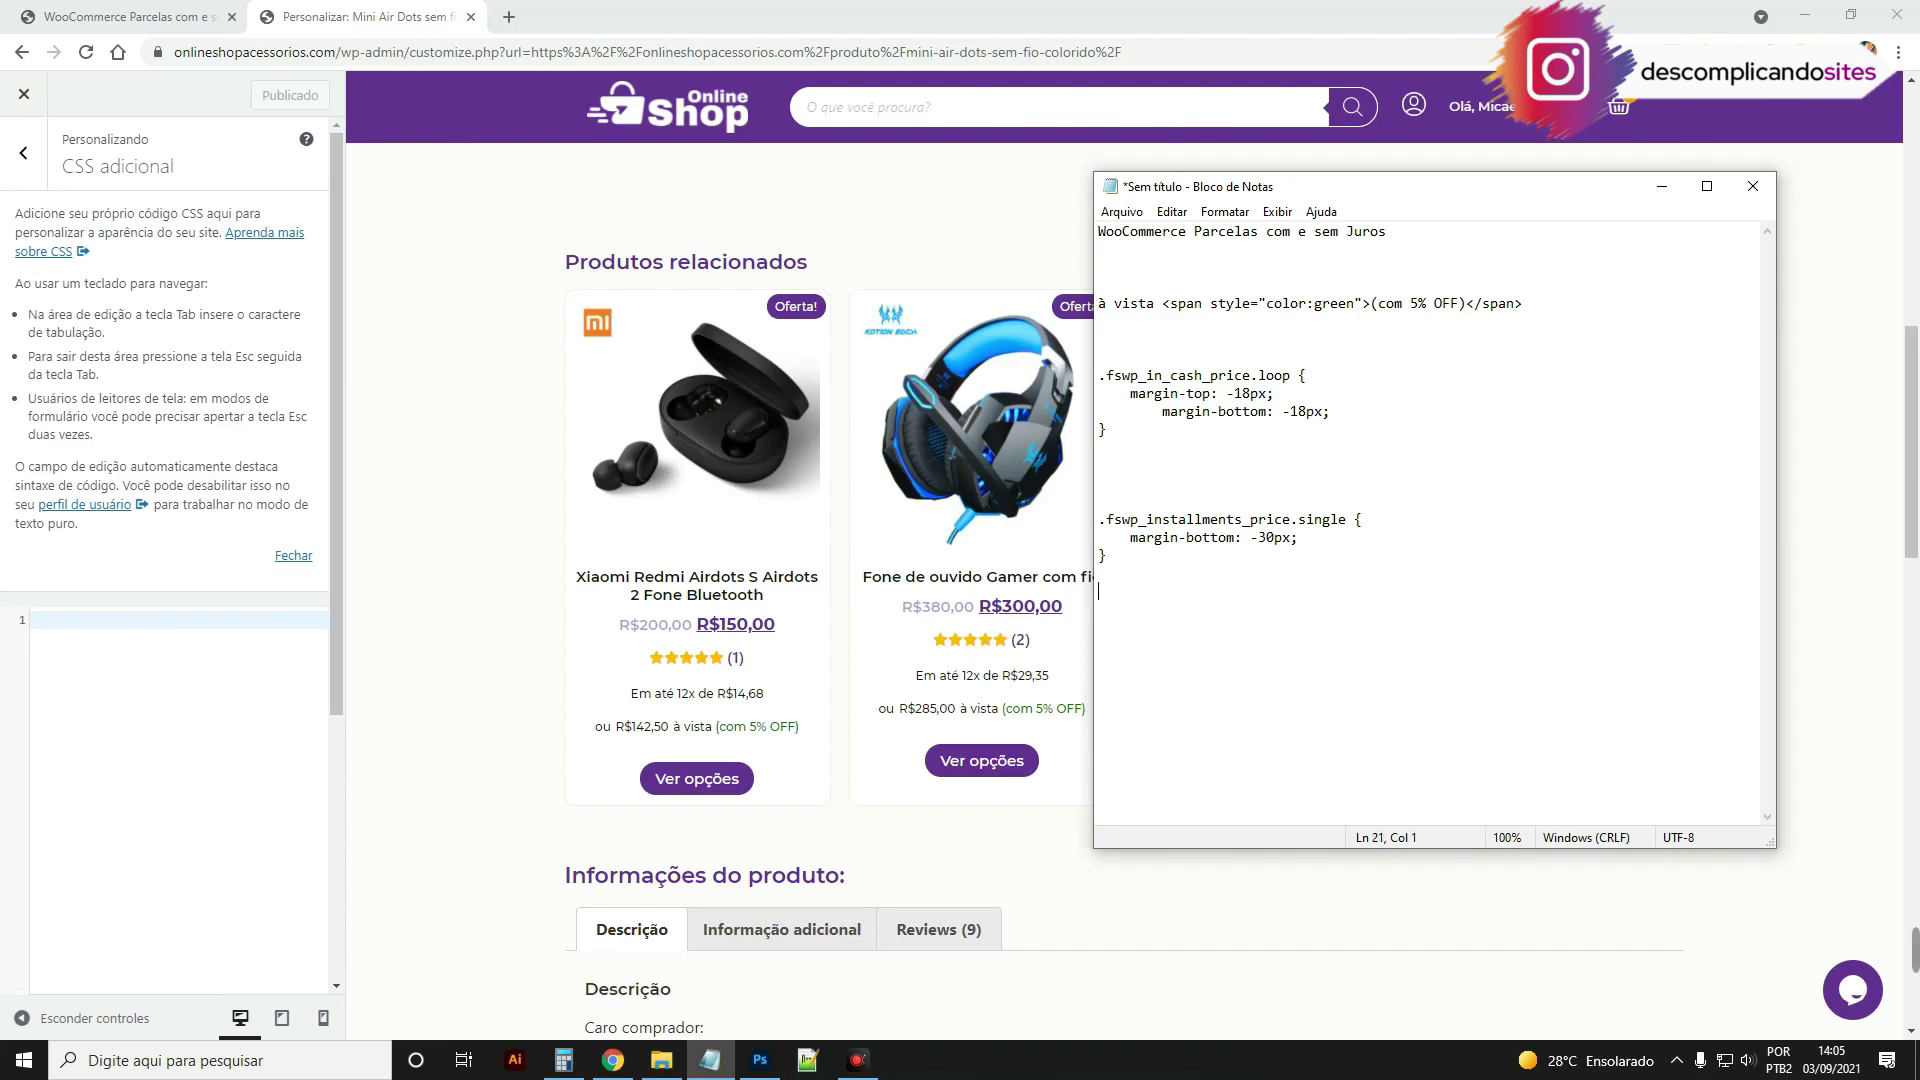
{"action": "key", "text": "ctrl+v"}
Step: Copy the .fswp_in_cash_price.loop and .fswp_installments_price.single rules from Notepad into the Additional CSS and check the preview
{"action": "left_click_drag", "start_coordinate": [1110, 556], "coordinate": [1107, 385]}
{"action": "key", "text": "ctrl+c"}
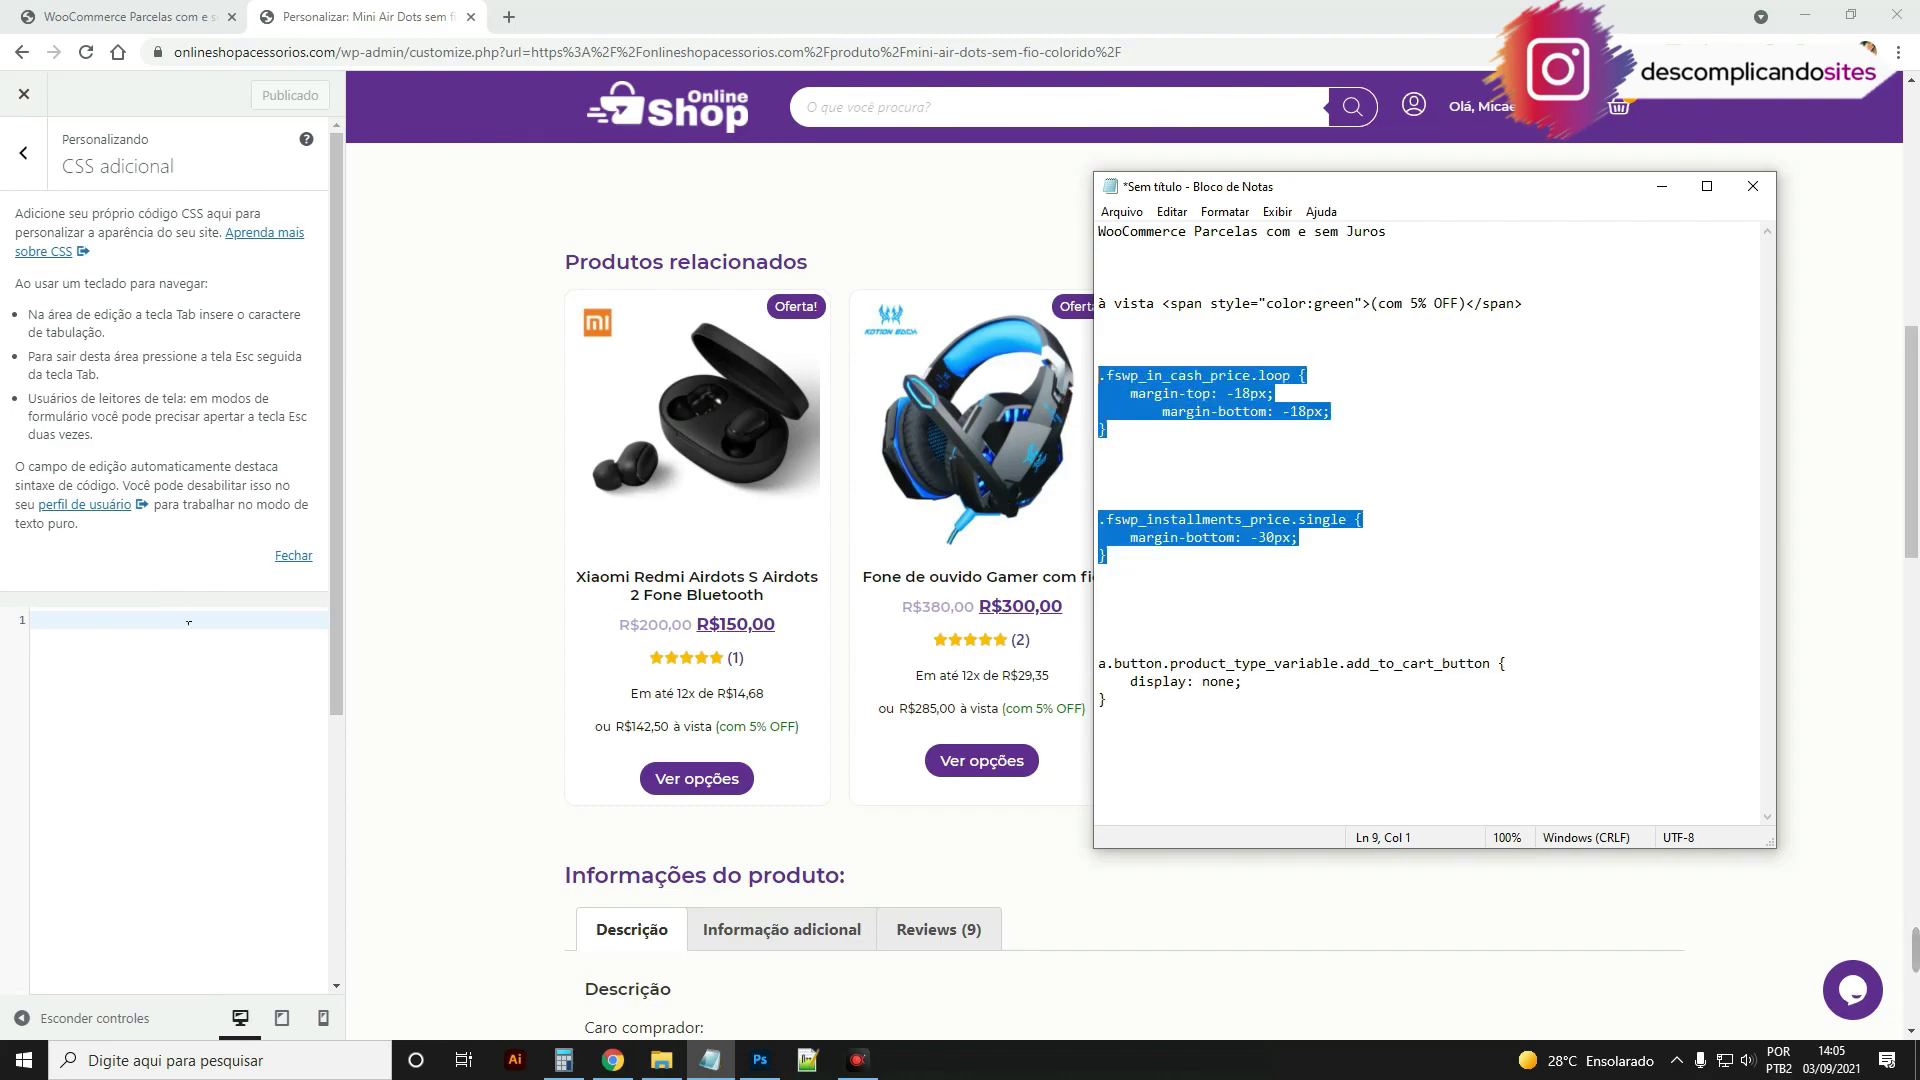
{"action": "left_click", "coordinate": [188, 622]}
{"action": "key", "text": "ctrl+v"}
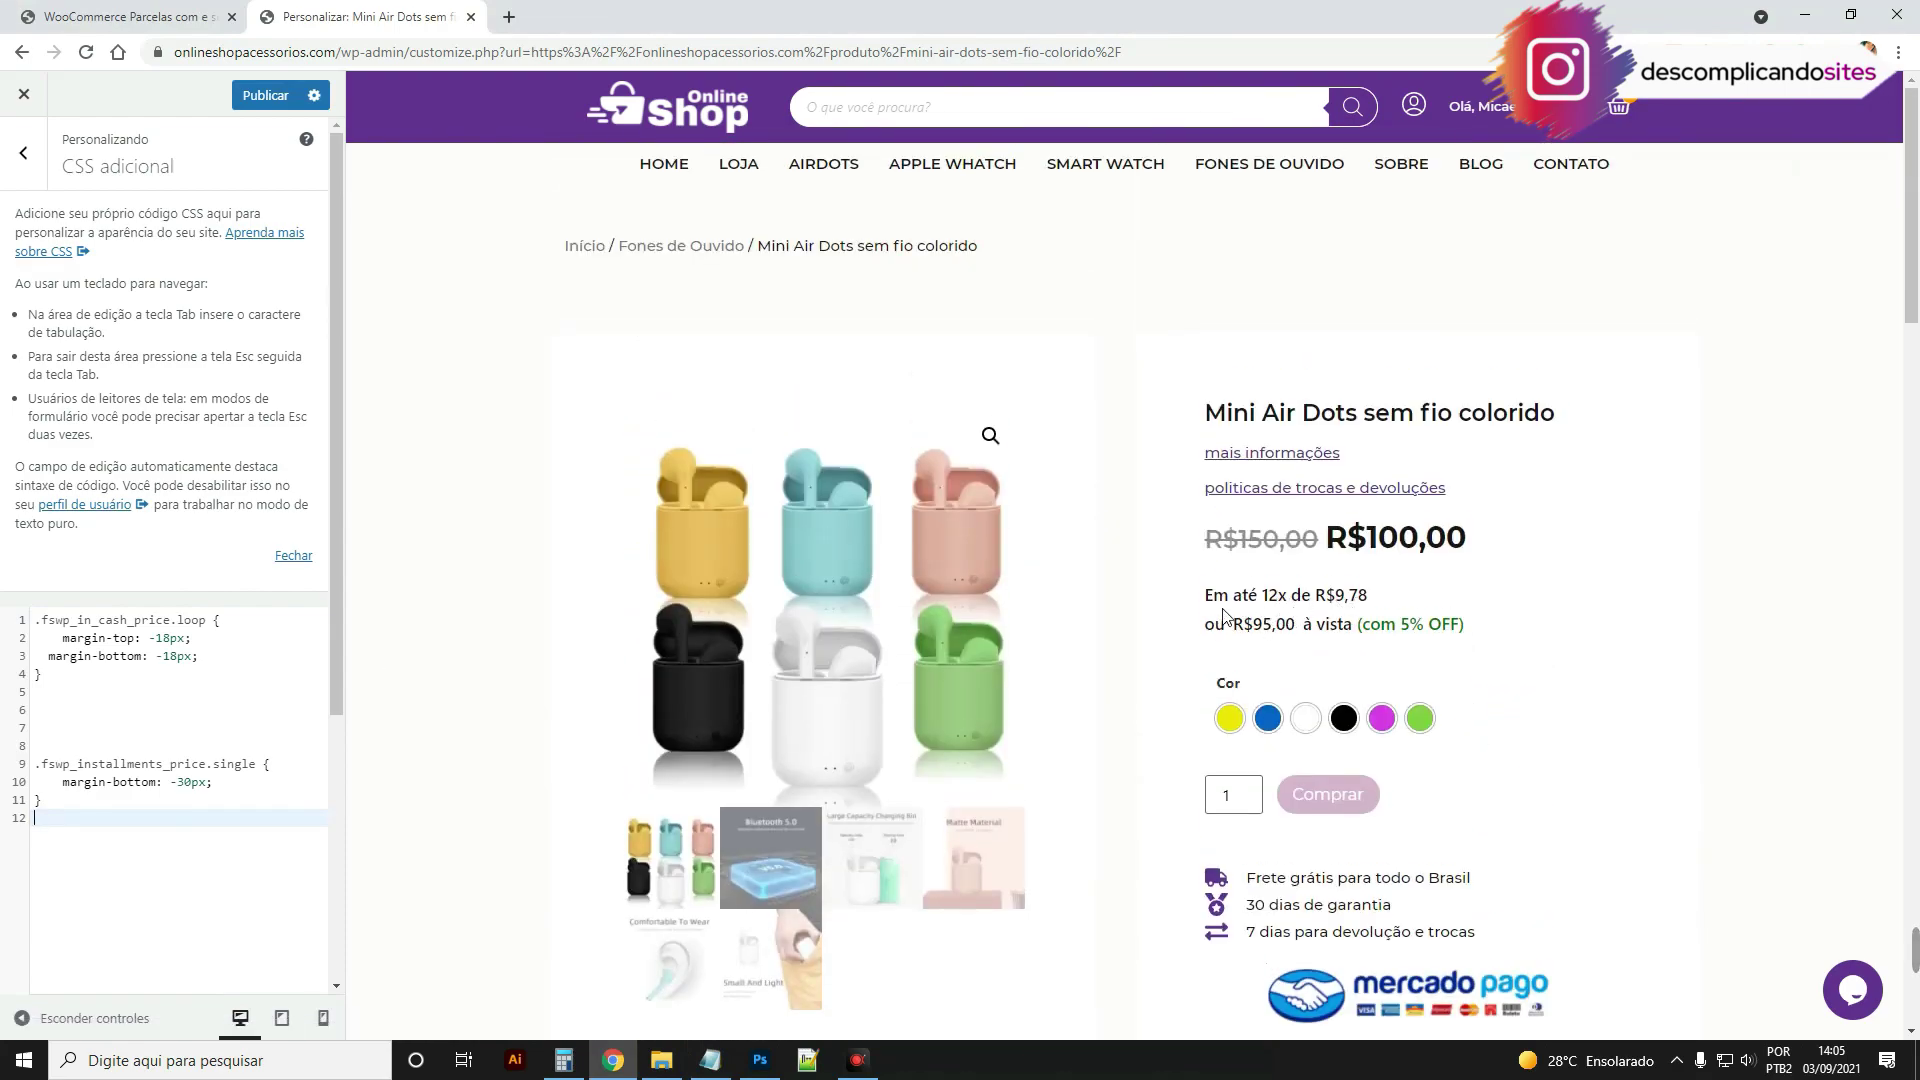
{"action": "scroll", "coordinate": [1299, 634], "scroll_direction": "down", "scroll_amount": 10}
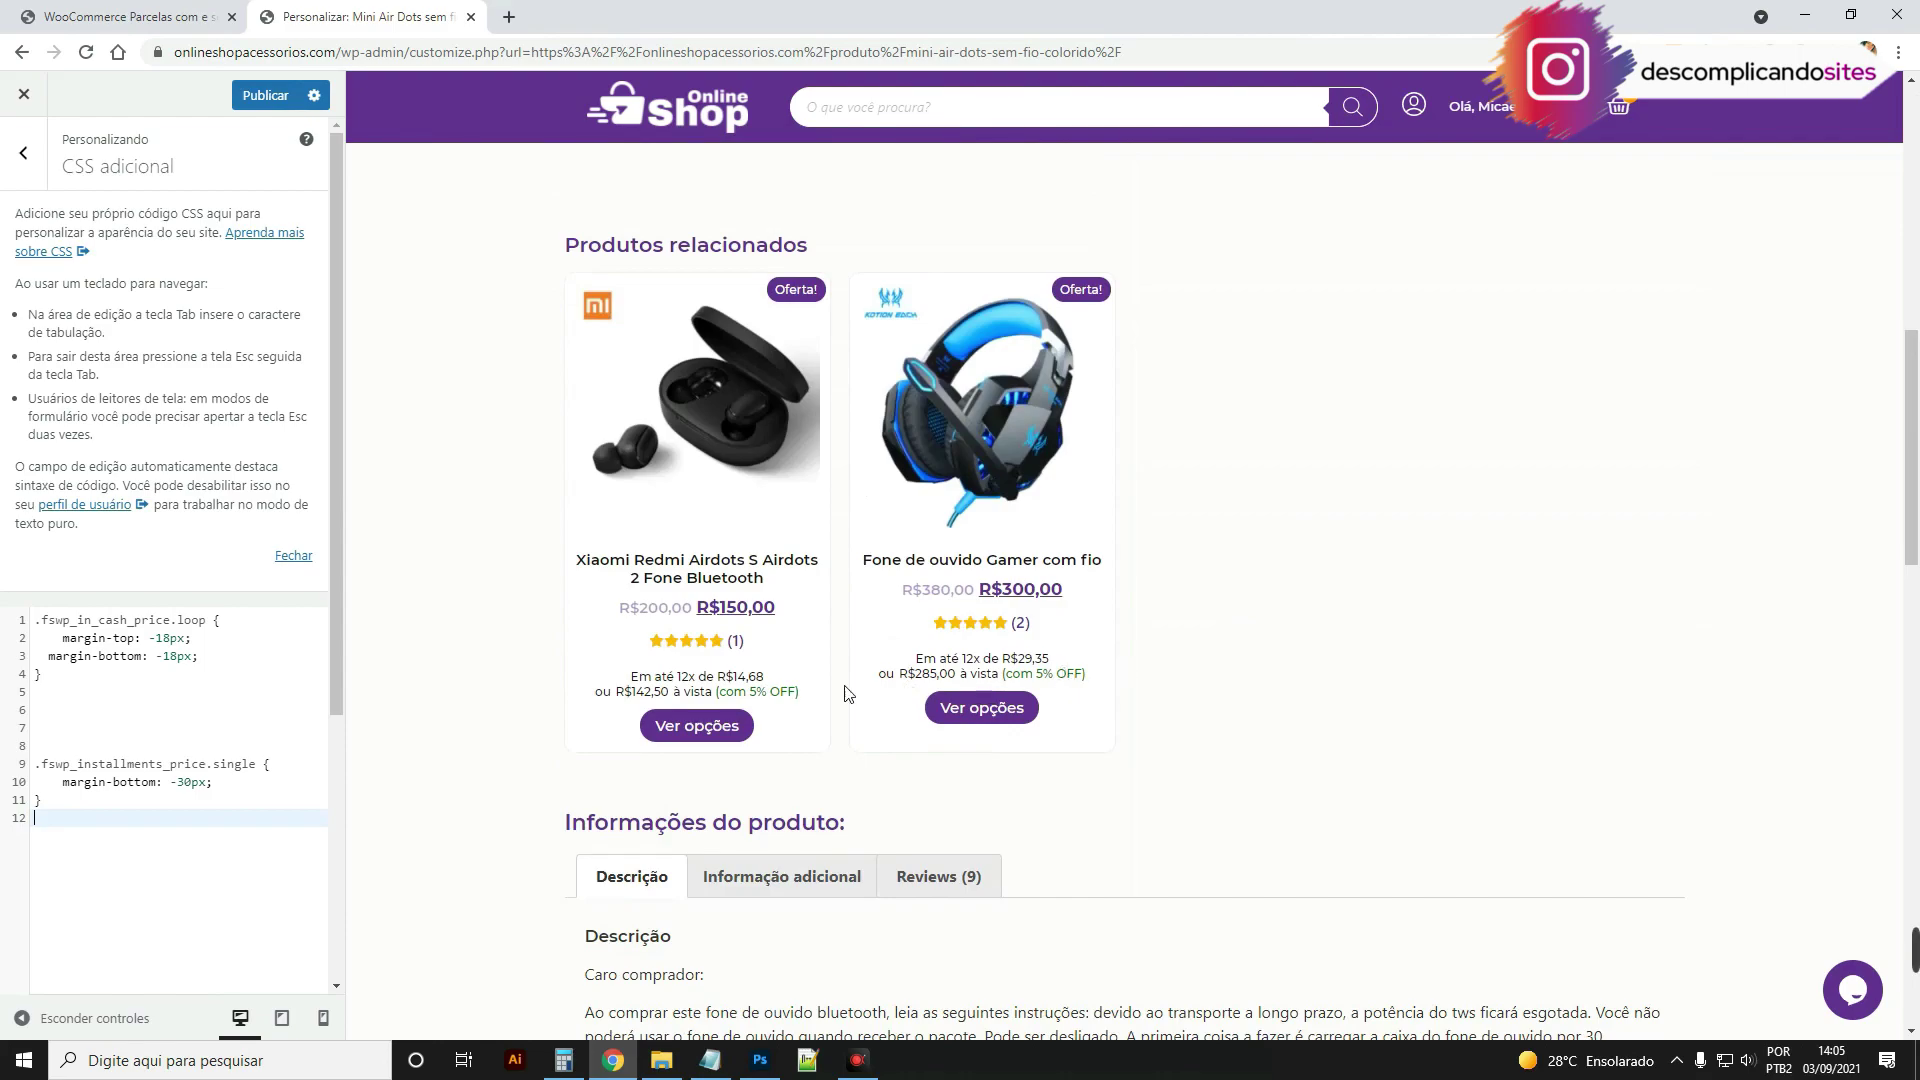
{"action": "scroll", "coordinate": [158, 767], "scroll_direction": "down", "scroll_amount": 2}
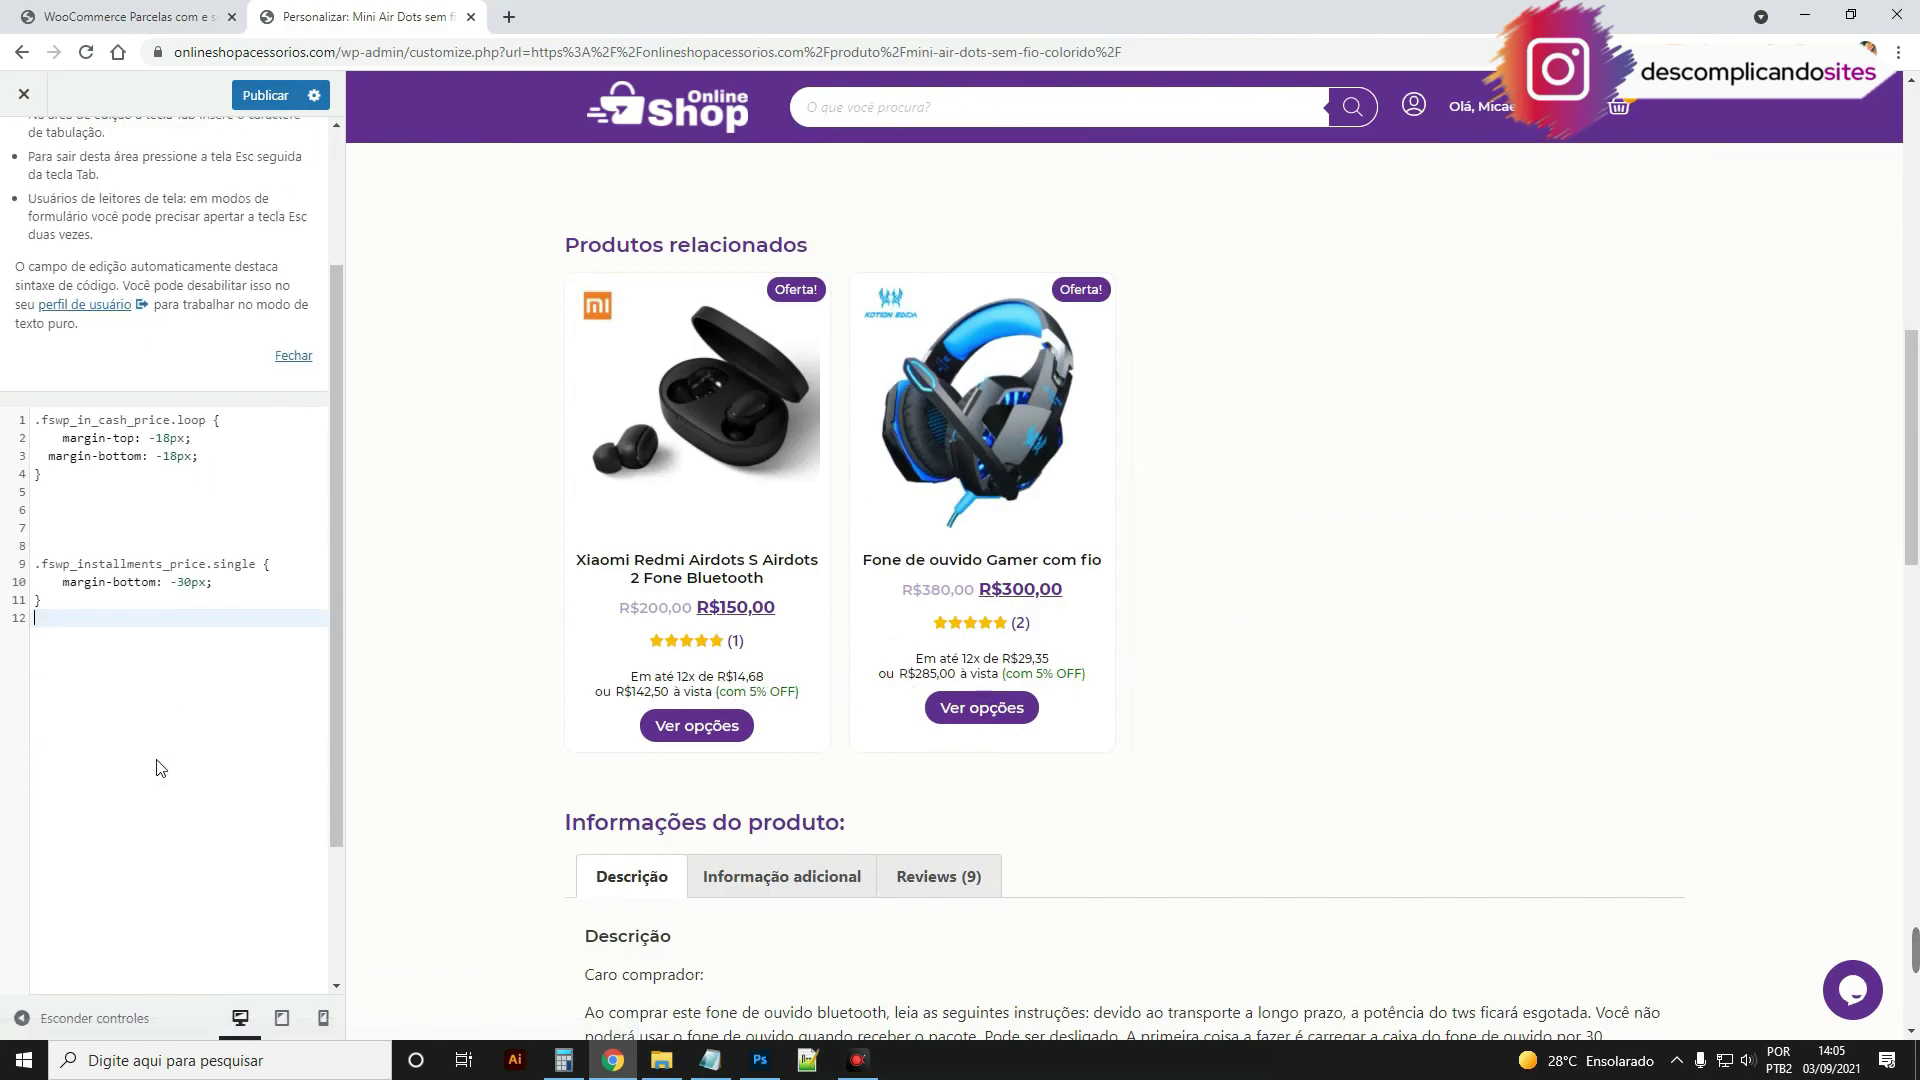
Step: Copy the a.button.product_type_variable.add_to_cart_button rule with display: none from Notepad and append it to the Additional CSS
{"action": "left_click", "coordinate": [712, 1062]}
{"action": "left_click", "coordinate": [1412, 545]}
{"action": "left_click_drag", "start_coordinate": [1123, 707], "coordinate": [1106, 676]}
{"action": "key", "text": "ctrl+c"}
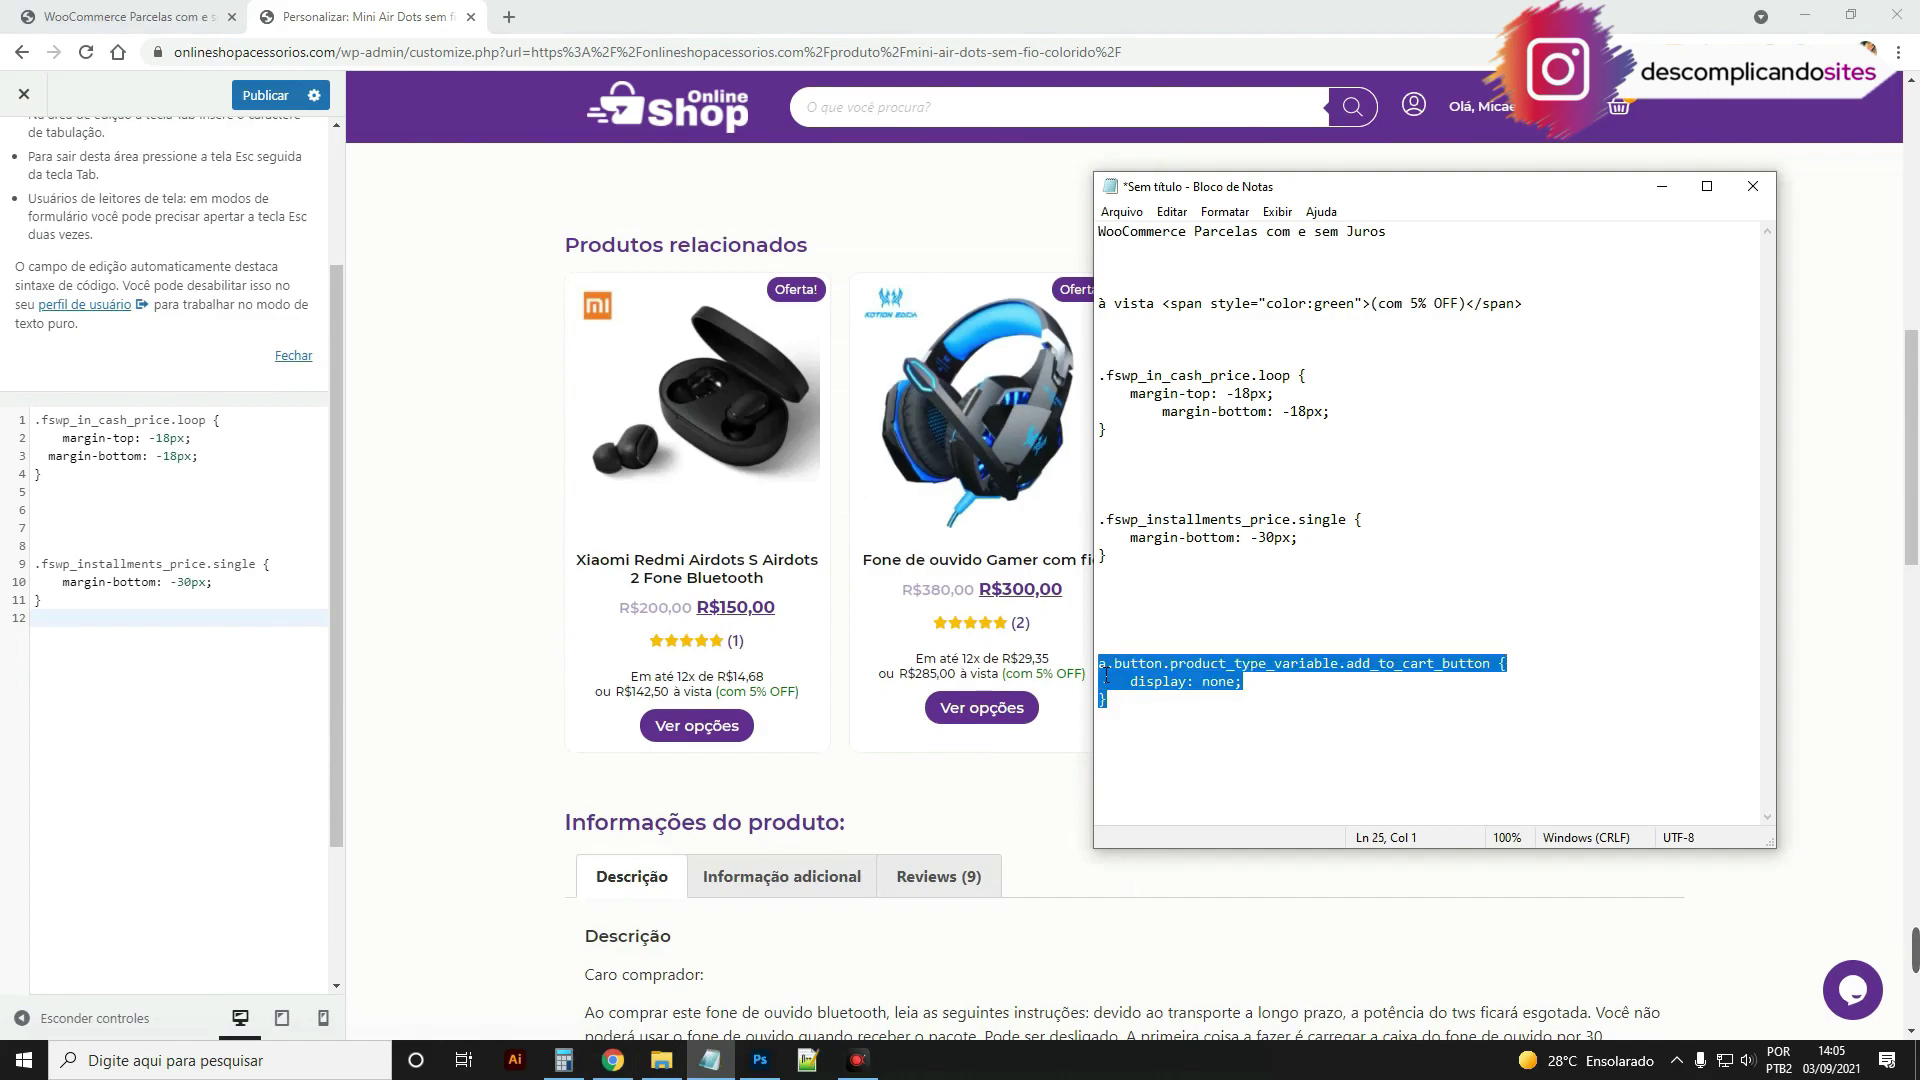
{"action": "left_click", "coordinate": [229, 640]}
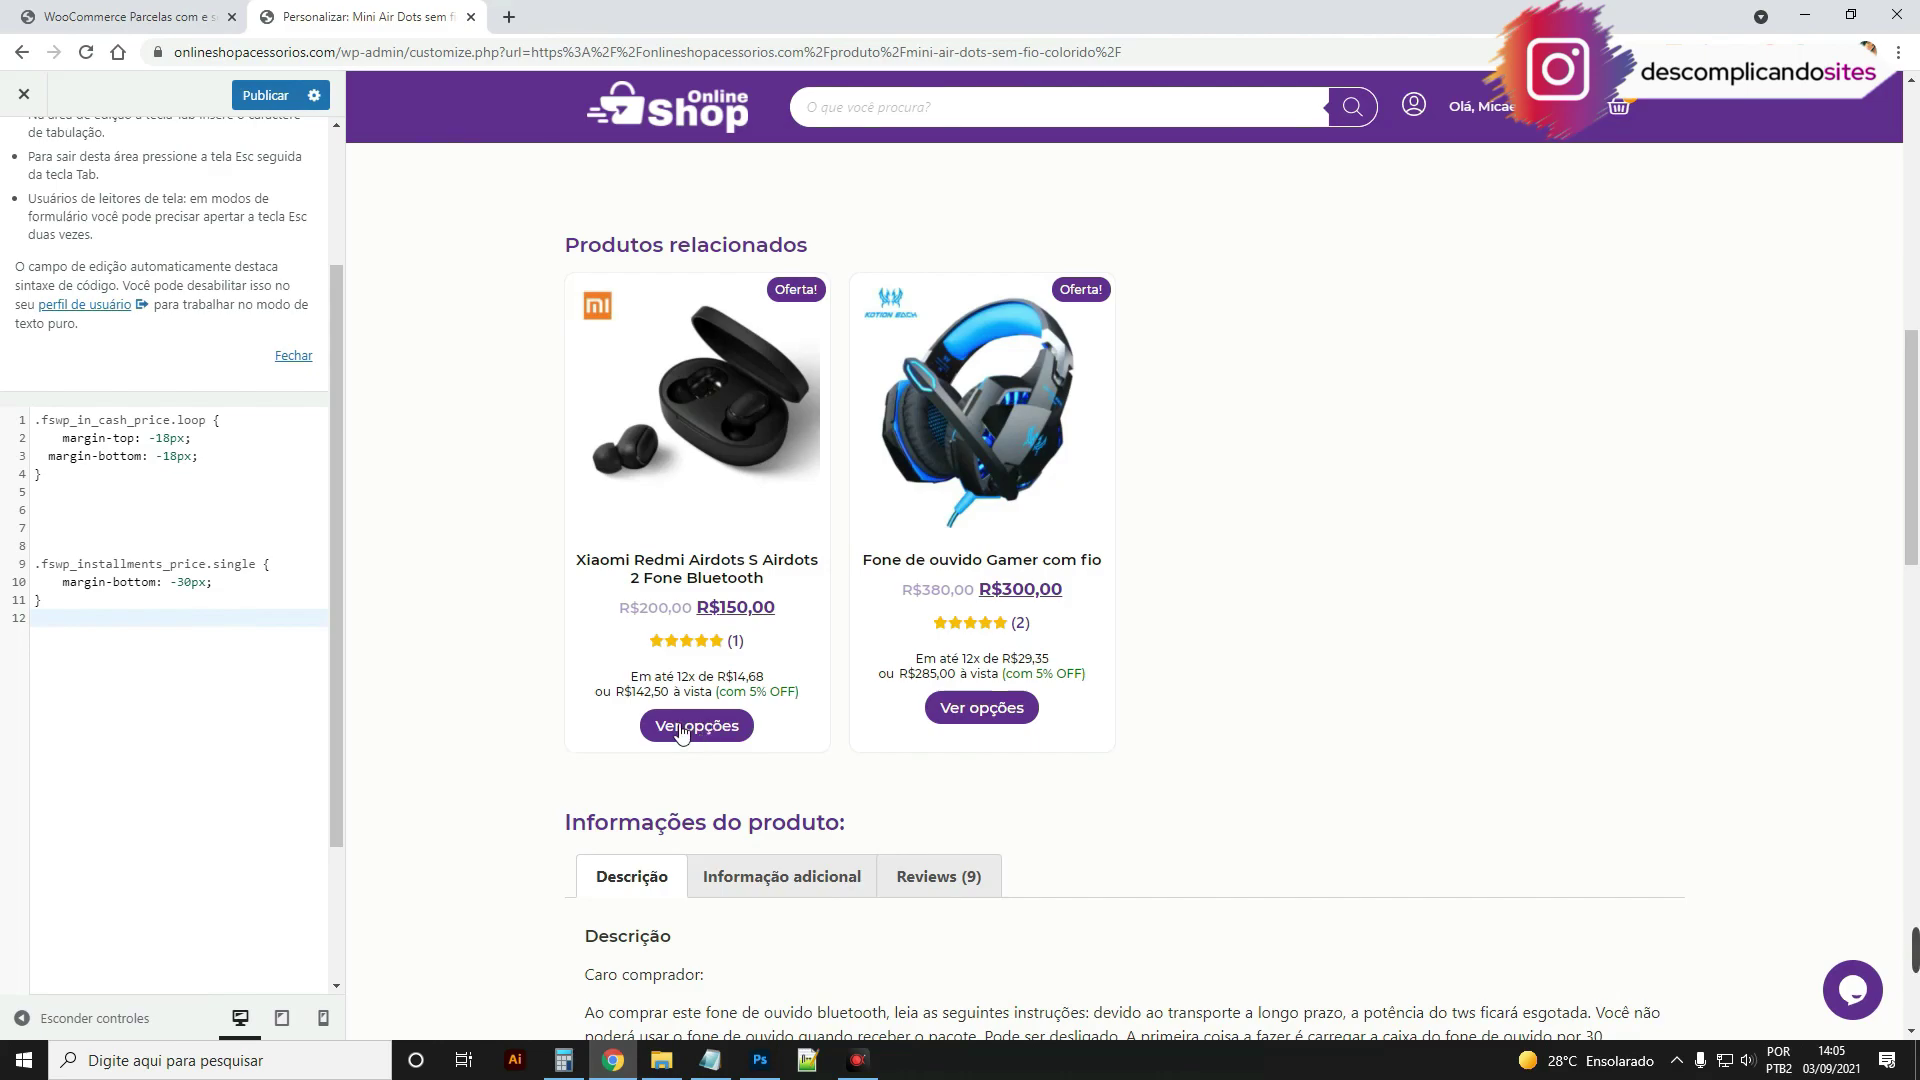
{"action": "key", "text": "Return"}
{"action": "key", "text": "Return"}
{"action": "key", "text": "ctrl+v"}
Step: Remove the surplus blank lines between the .fswp_in_cash_price.loop and .fswp_installments_price.single rules
{"action": "left_click", "coordinate": [76, 538]}
{"action": "key", "text": "BackSpace"}
{"action": "key", "text": "BackSpace"}
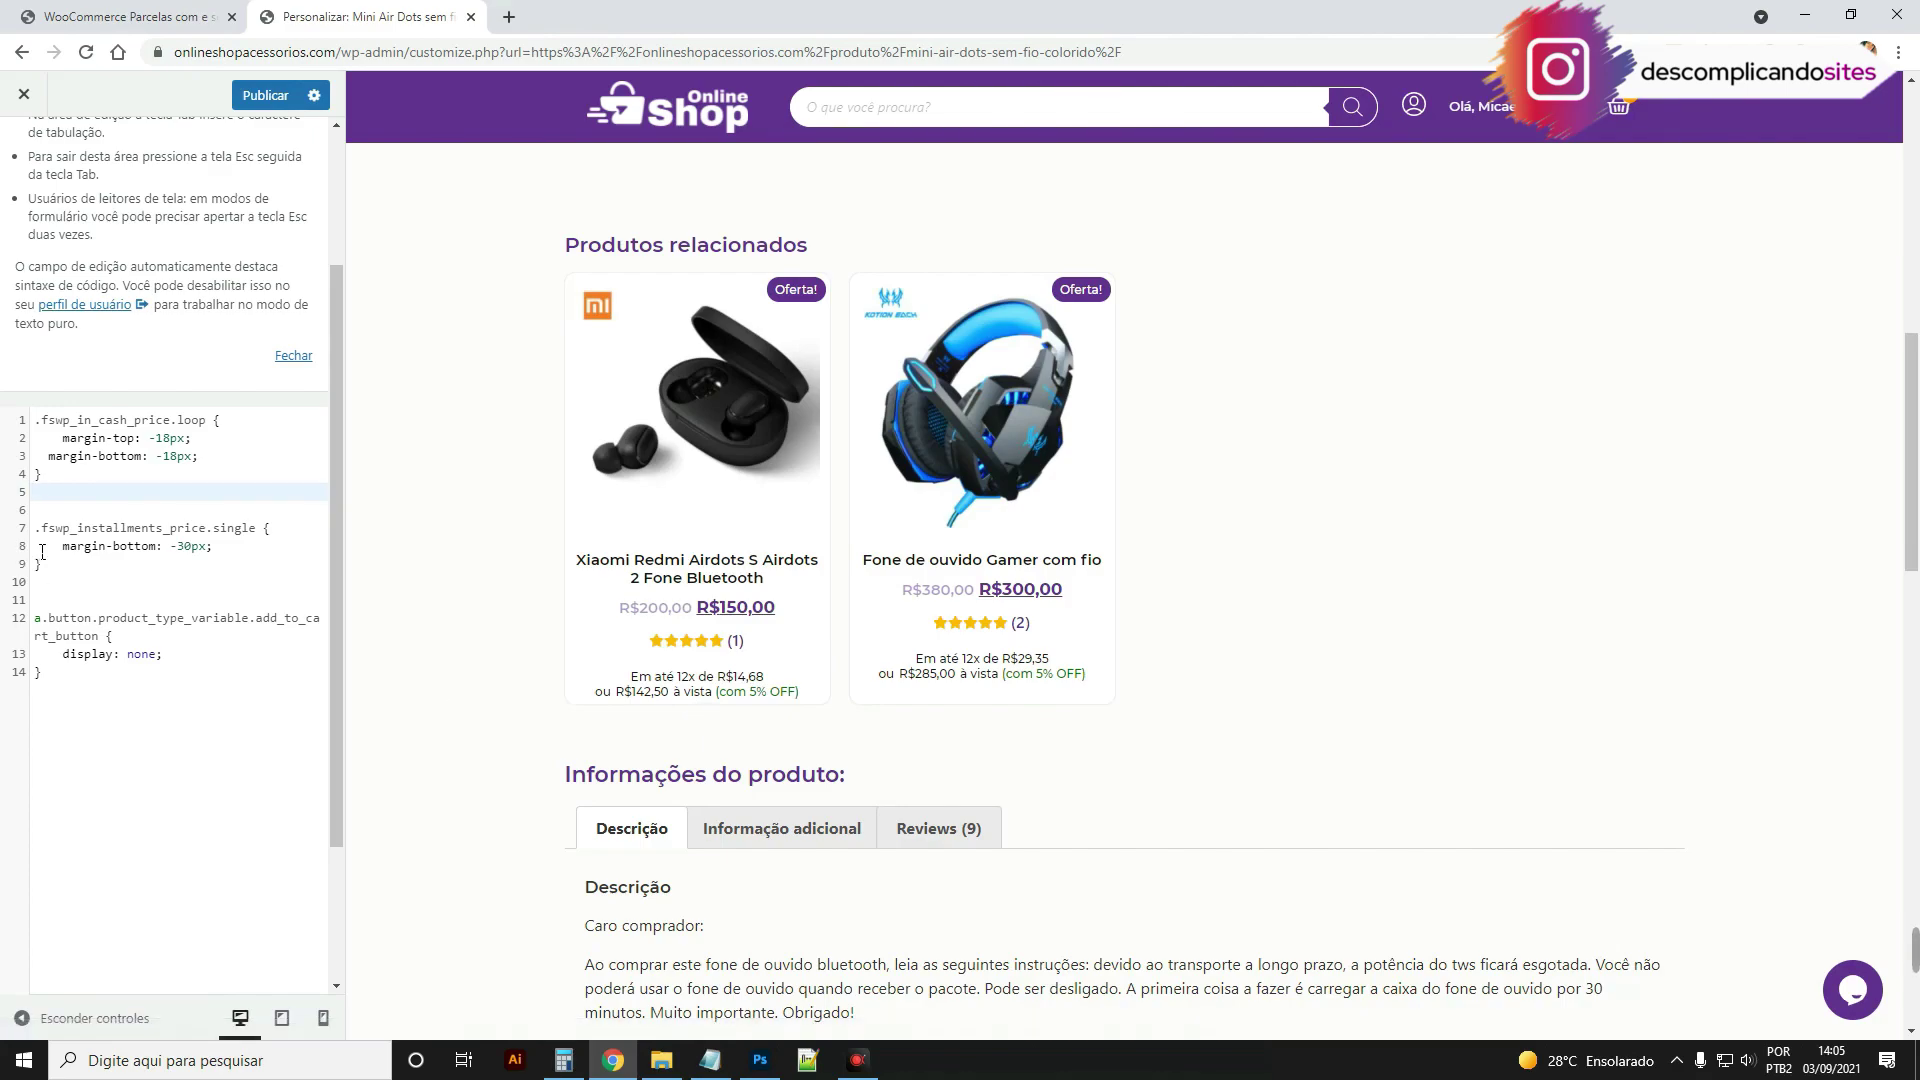
{"action": "key", "text": "Delete"}
{"action": "left_click_drag", "start_coordinate": [44, 655], "coordinate": [34, 600]}
Step: Change the margin-bottom of the .fswp_in_cash_price.loop rule to 18px and review the CSS and product preview
{"action": "left_click", "coordinate": [84, 566]}
{"action": "key", "text": "Up"}
{"action": "key", "text": "Up"}
{"action": "key", "text": "Up"}
{"action": "key", "text": "Up"}
{"action": "key", "text": "Up"}
{"action": "left_click", "coordinate": [172, 456]}
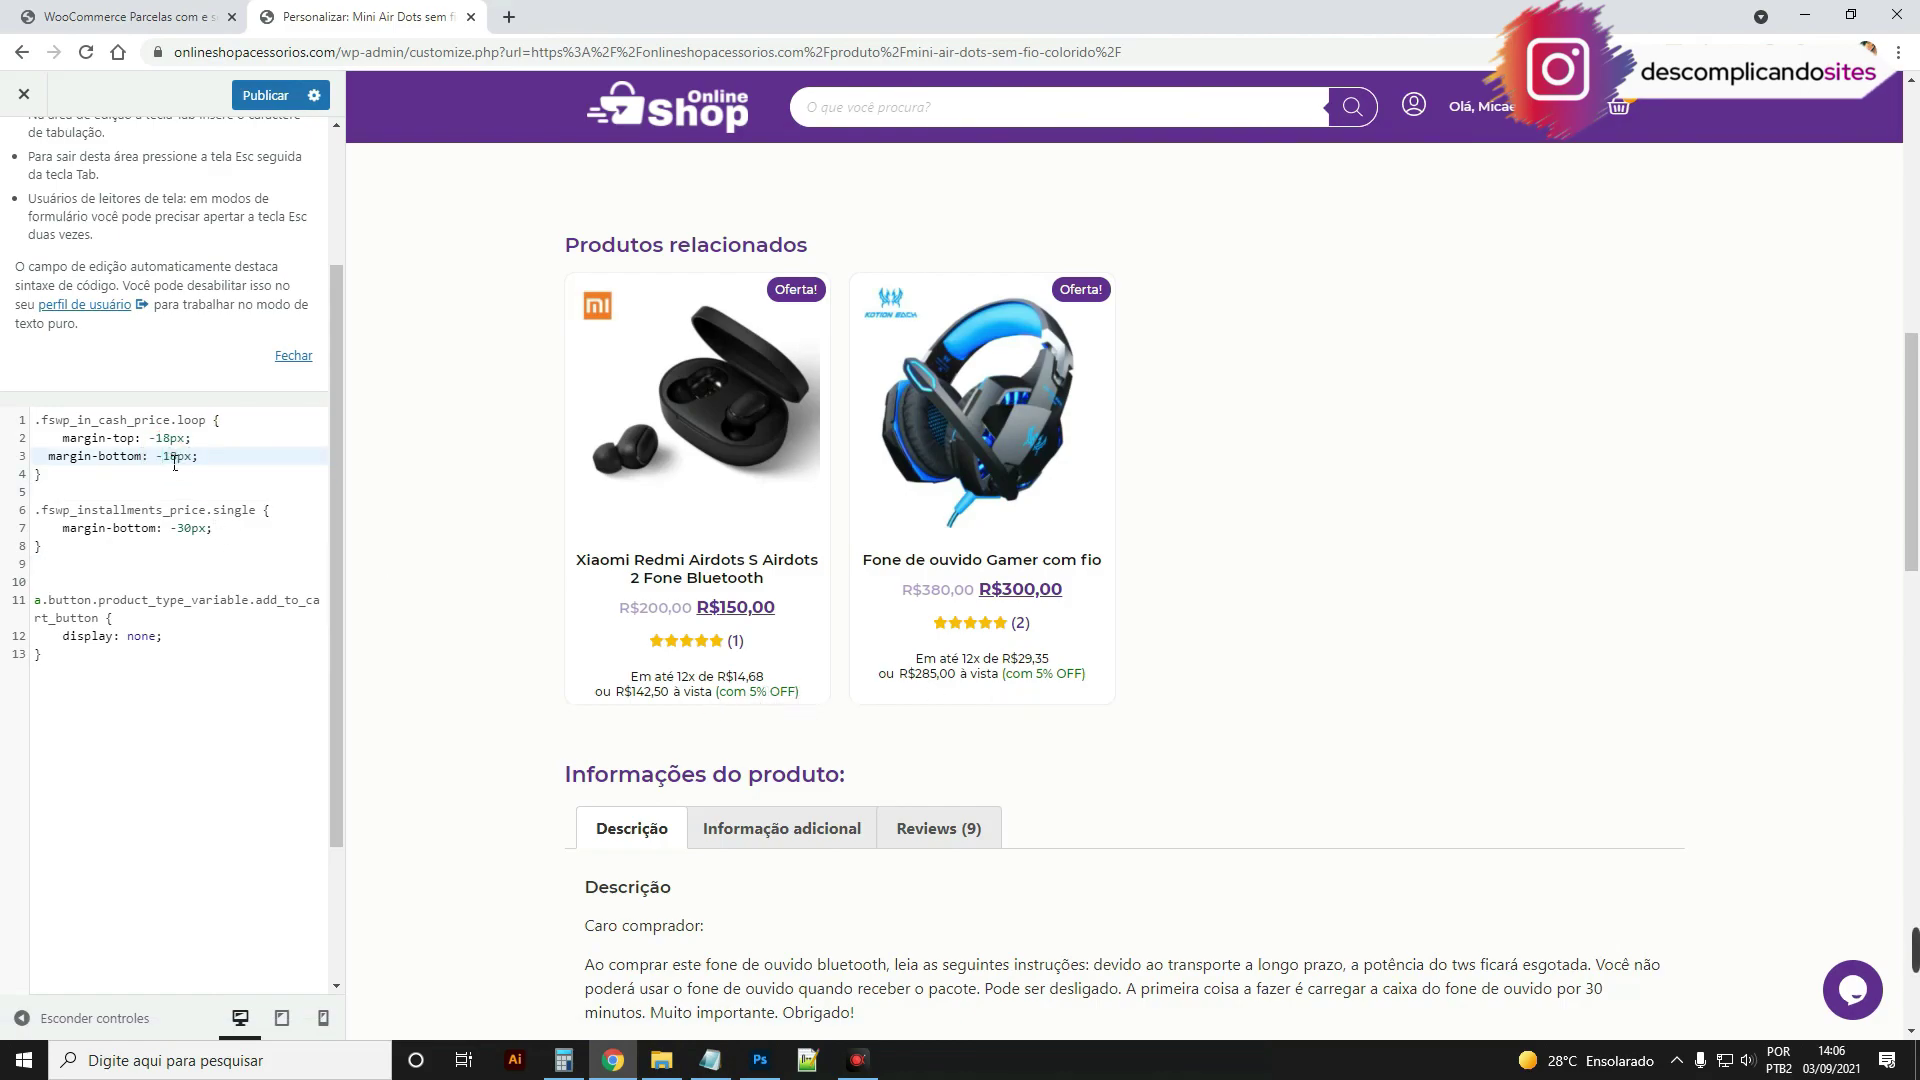
{"action": "key", "text": "Left"}
{"action": "key", "text": "BackSpace"}
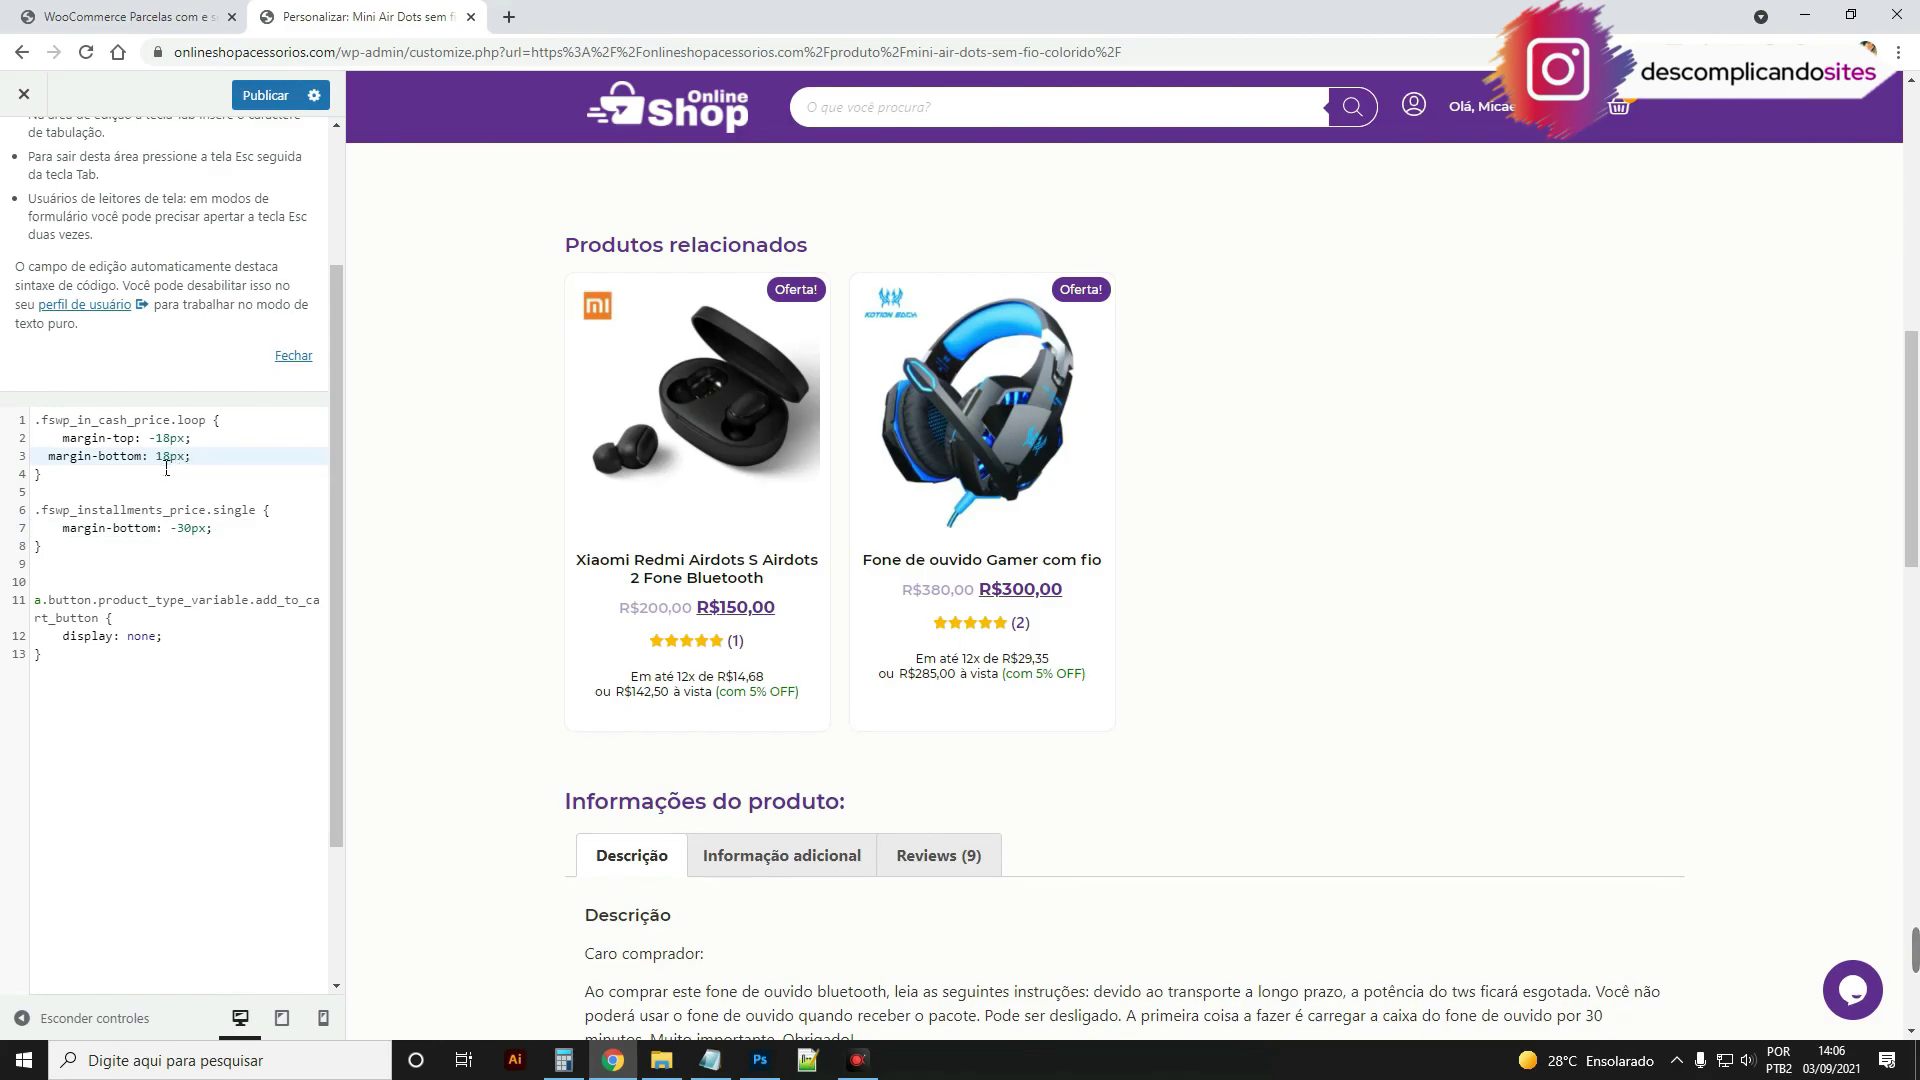
{"action": "left_click_drag", "start_coordinate": [36, 420], "coordinate": [222, 688]}
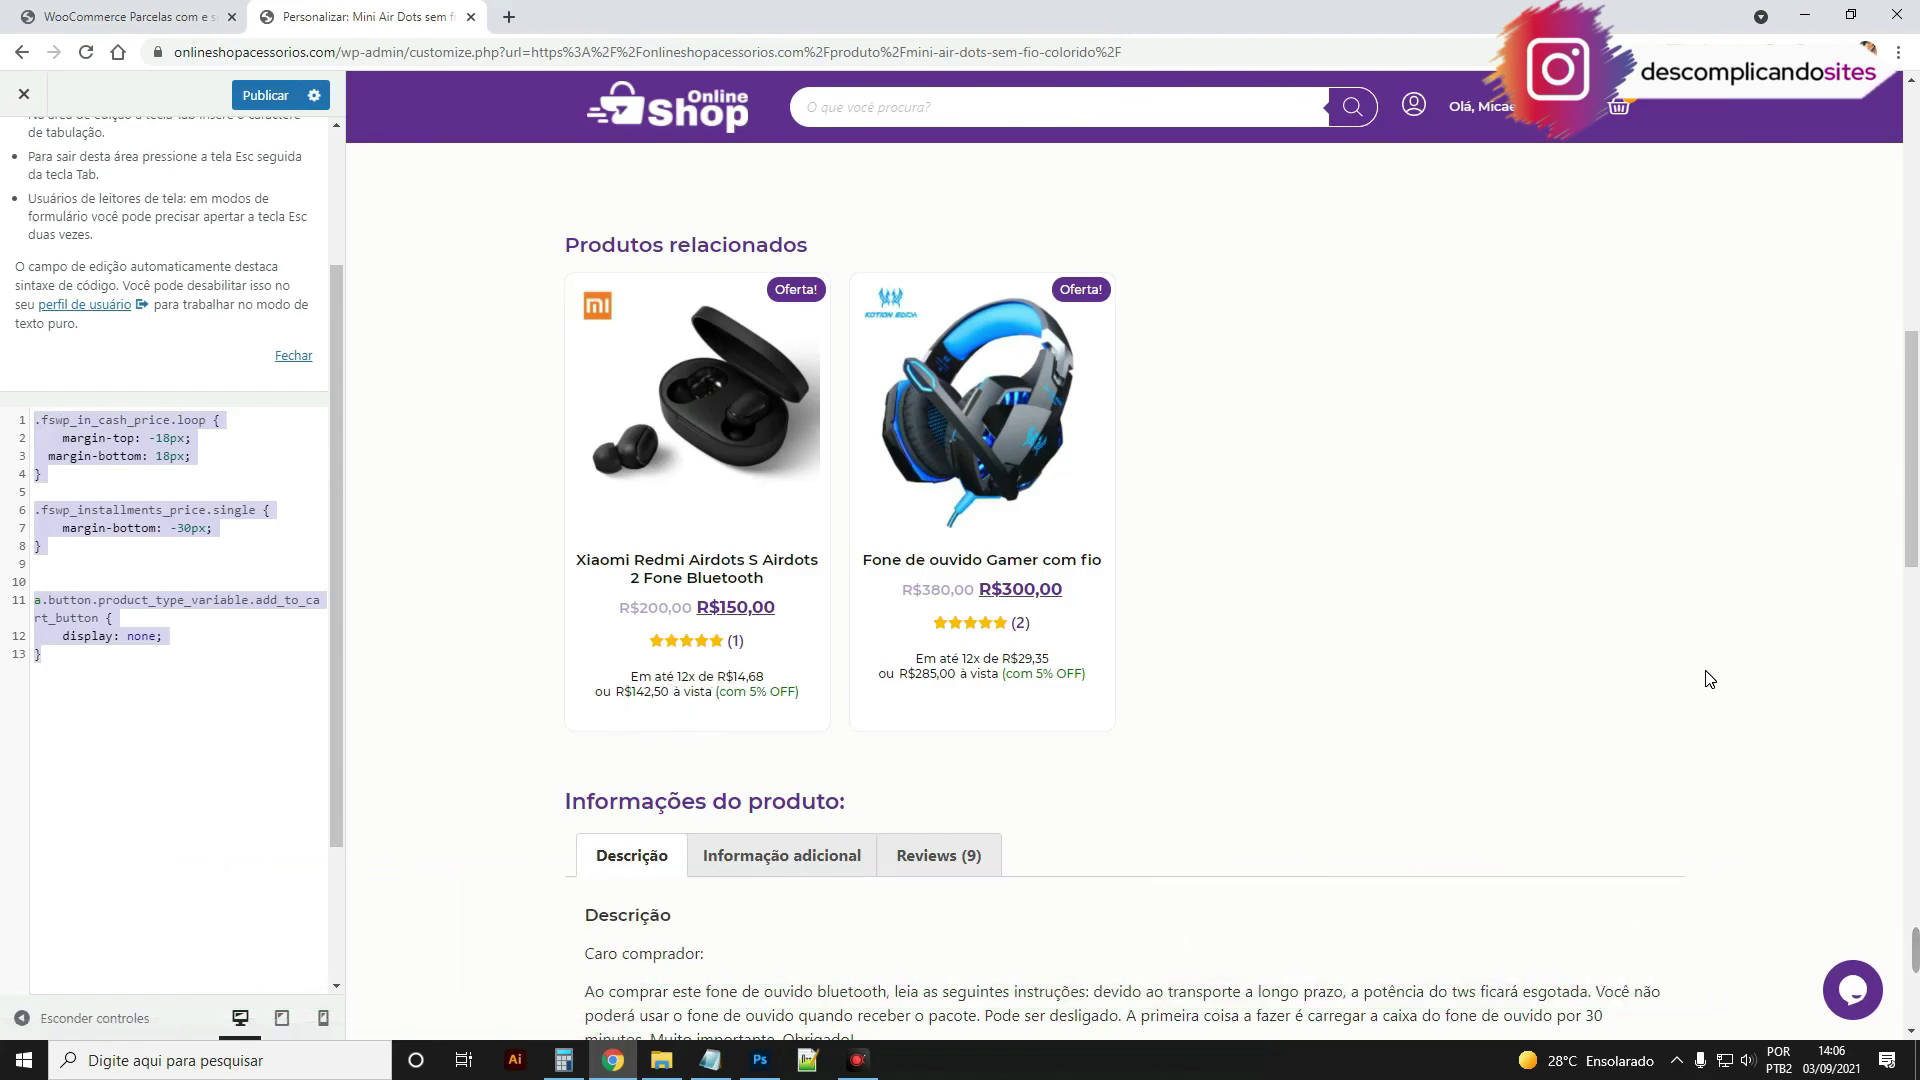
{"action": "scroll", "coordinate": [1709, 679], "scroll_direction": "up", "scroll_amount": 8}
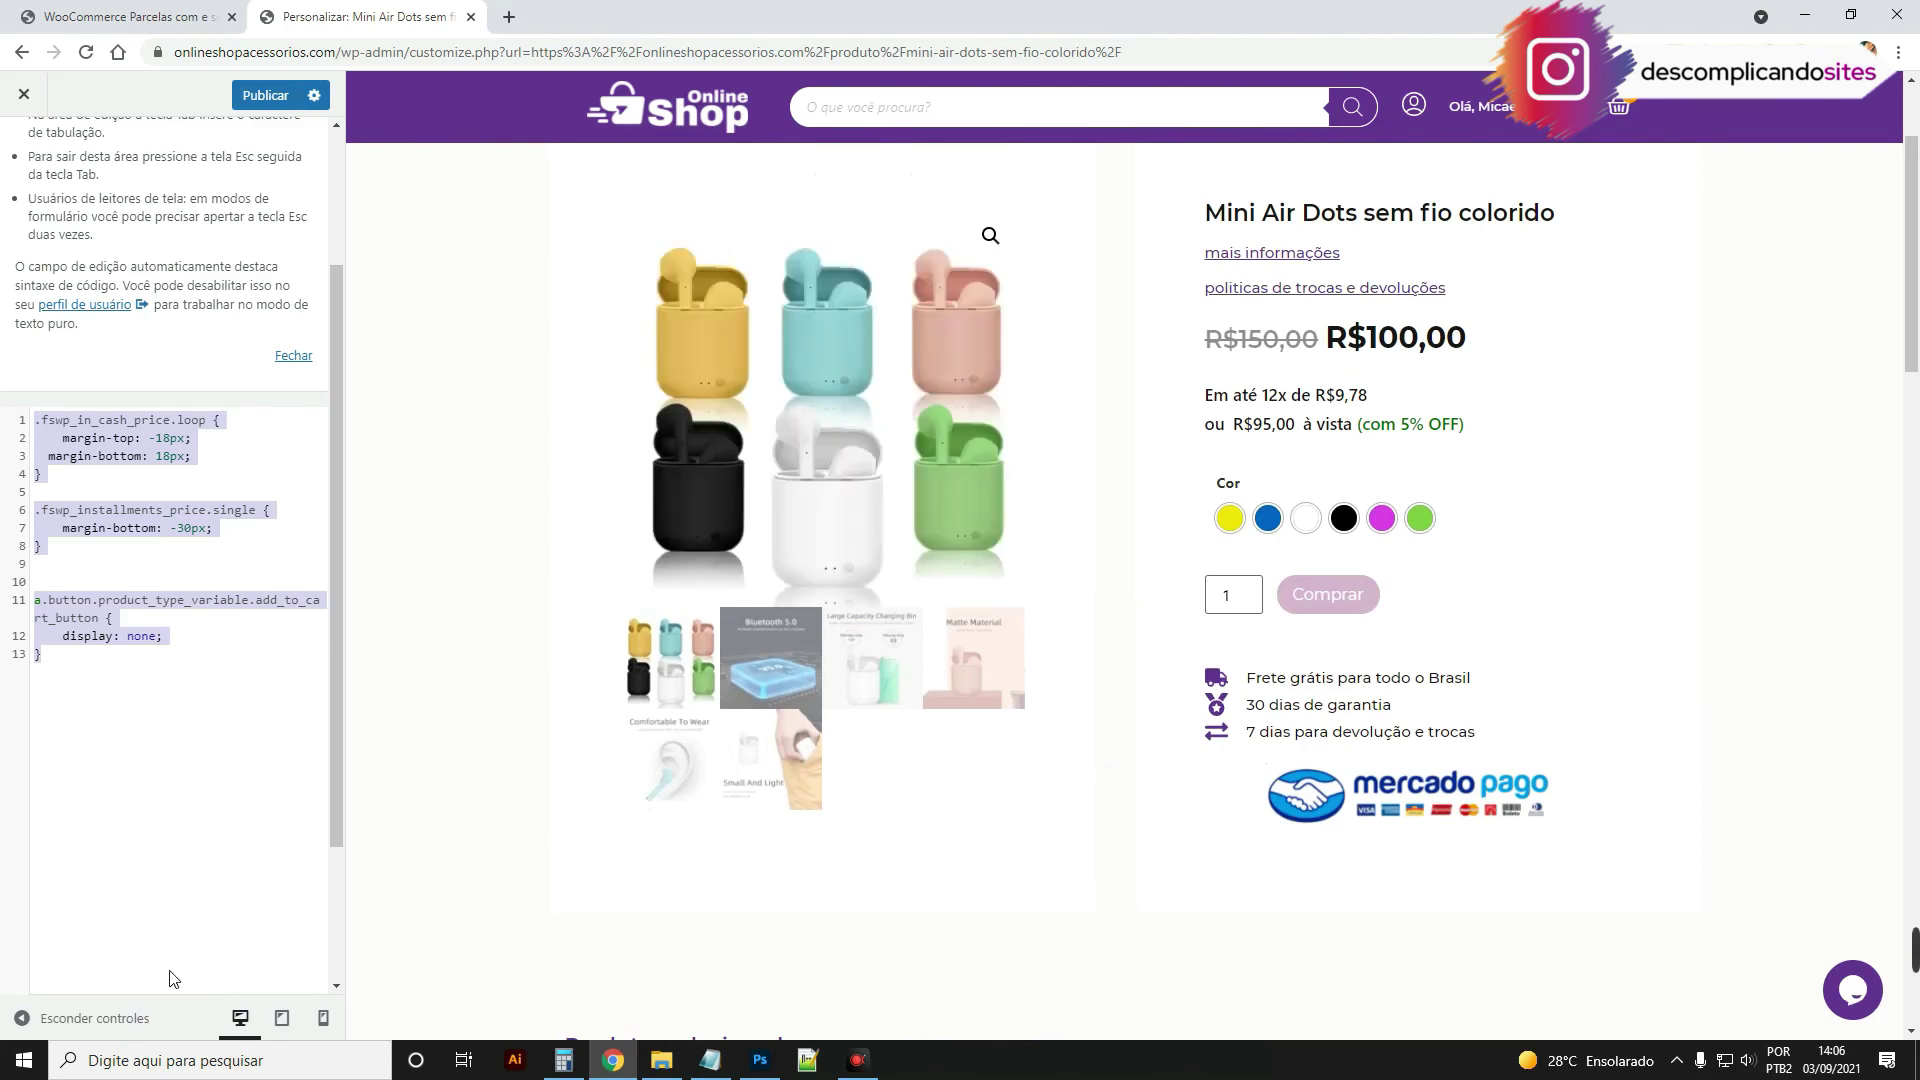